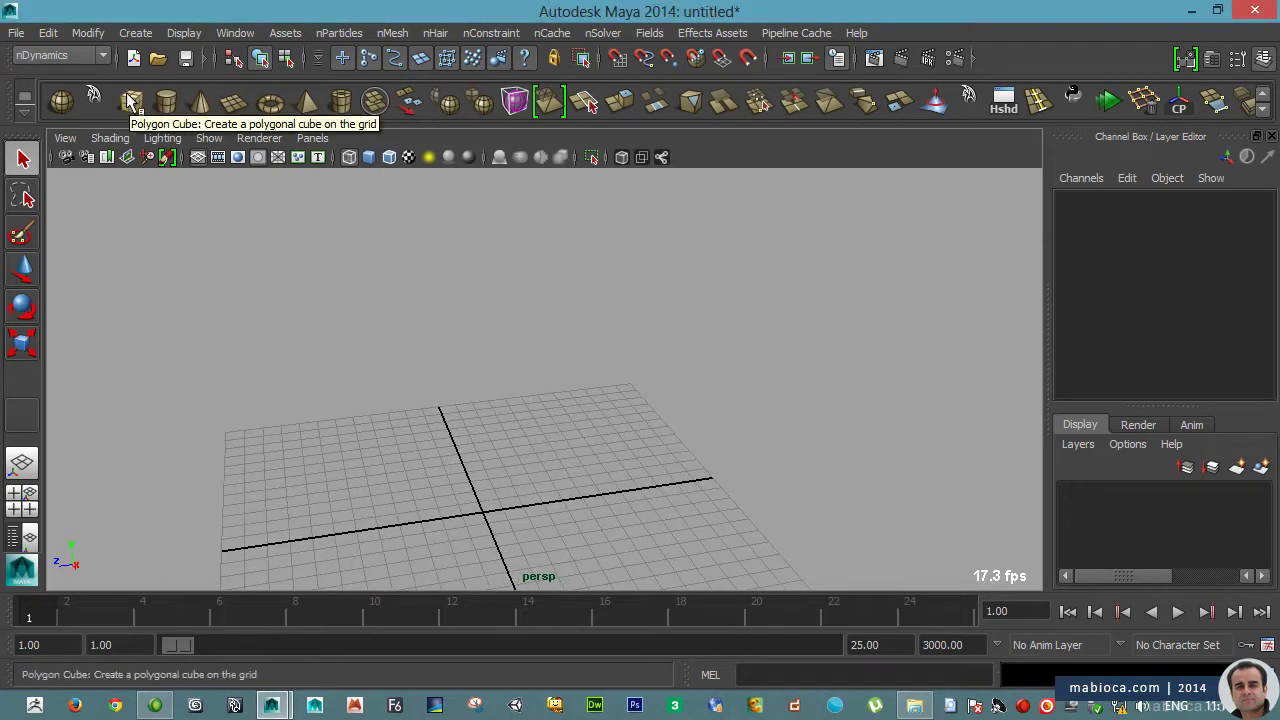
# - Create a polygon cylinder and scale it flat into a thin disc platform
pyautogui.click(166, 102)
pyautogui.press('w')
pyautogui.moveTo(483, 460); pyautogui.dragTo(483, 510)
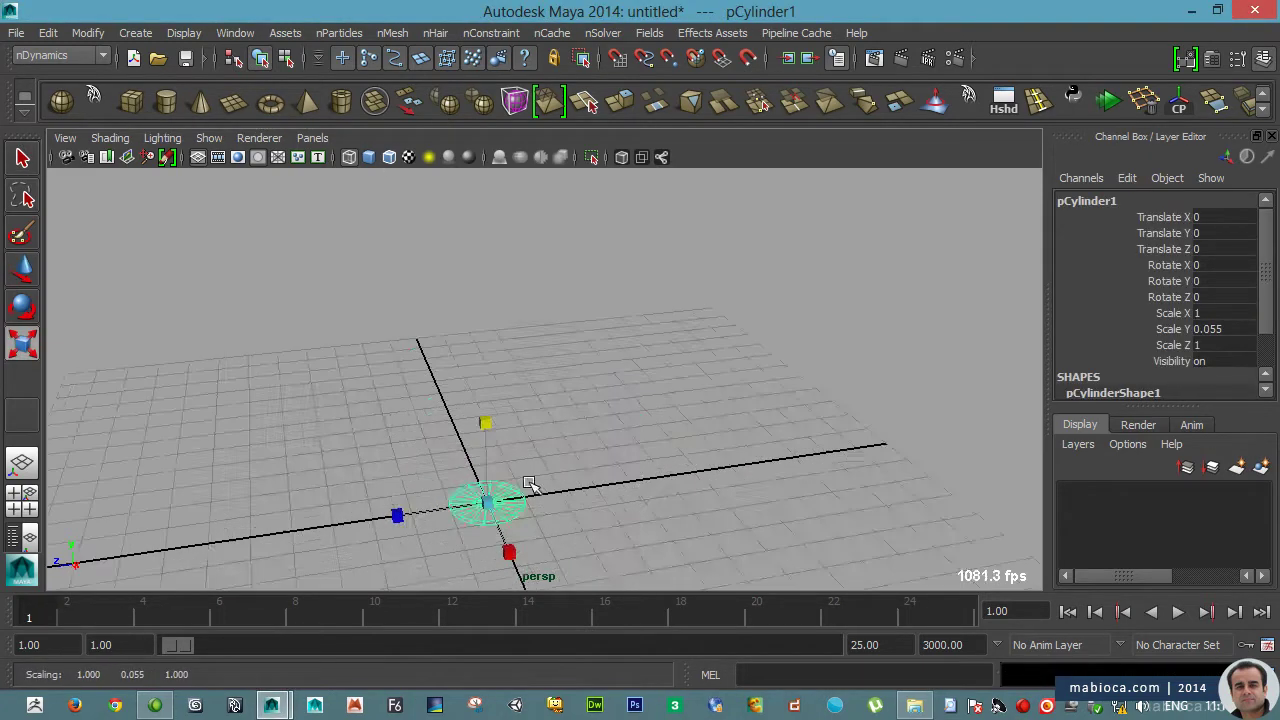
pyautogui.scroll(5, 543, 305)
pyautogui.keyDown('alt'); pyautogui.moveTo(453, 393); pyautogui.dragTo(520, 390); pyautogui.keyUp('alt')
pyautogui.scroll(-3, 1165, 330)
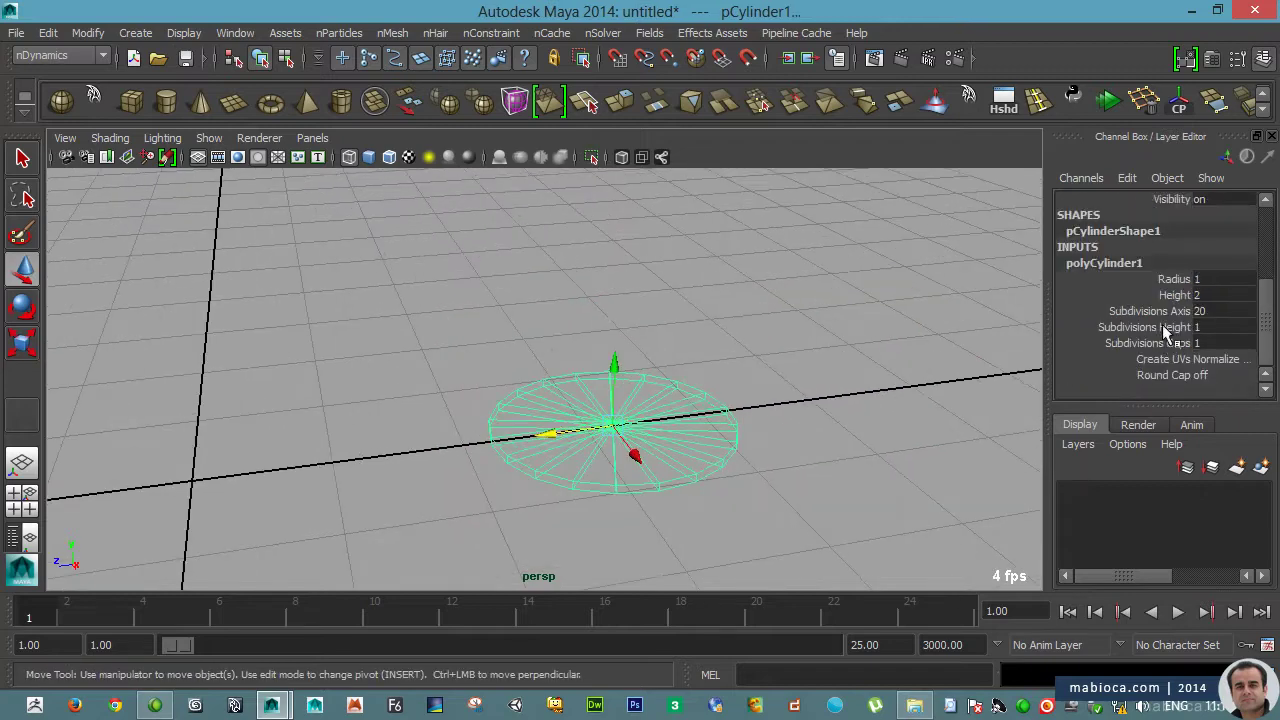
pyautogui.press('5')
pyautogui.keyDown('alt'); pyautogui.moveTo(766, 423); pyautogui.dragTo(714, 420); pyautogui.keyUp('alt')
# - Select a run of rim faces on the disc from the top view and extrude them
pyautogui.press('F10')
pyautogui.click(705, 395)
pyautogui.press('w')
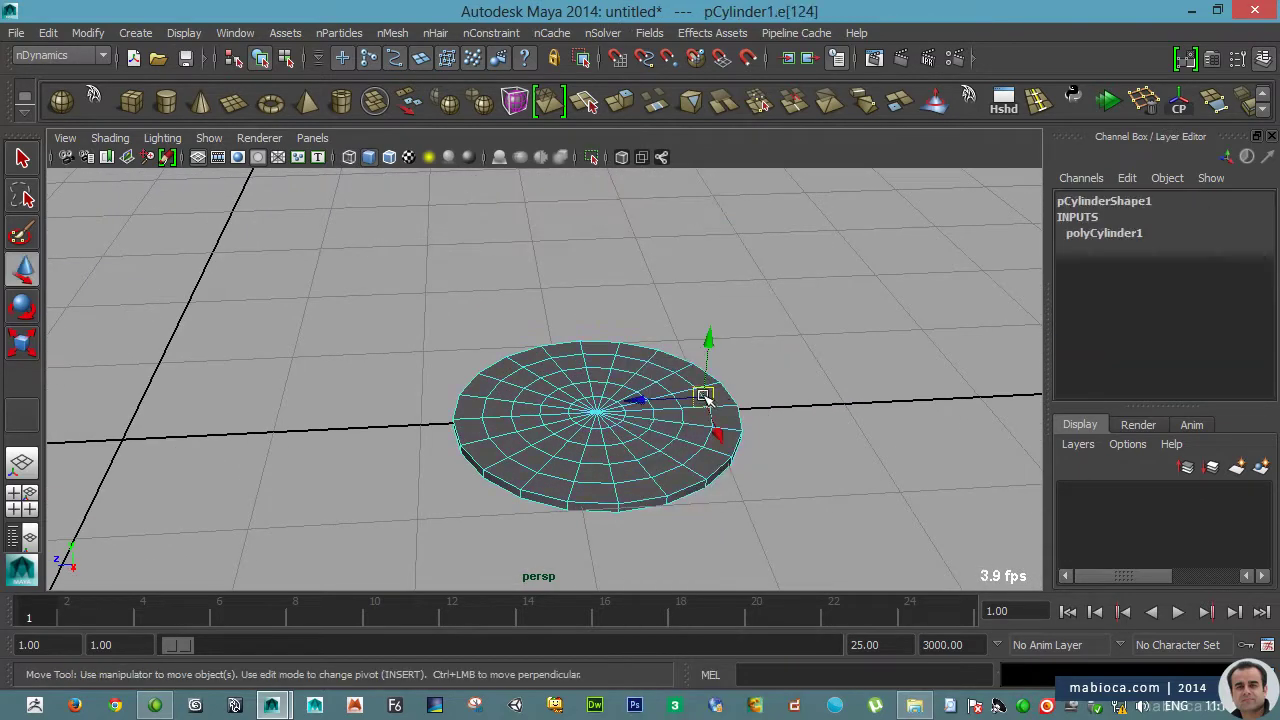
pyautogui.moveTo(707, 465); pyautogui.dragTo(789, 423, button='right')
pyautogui.press('r')
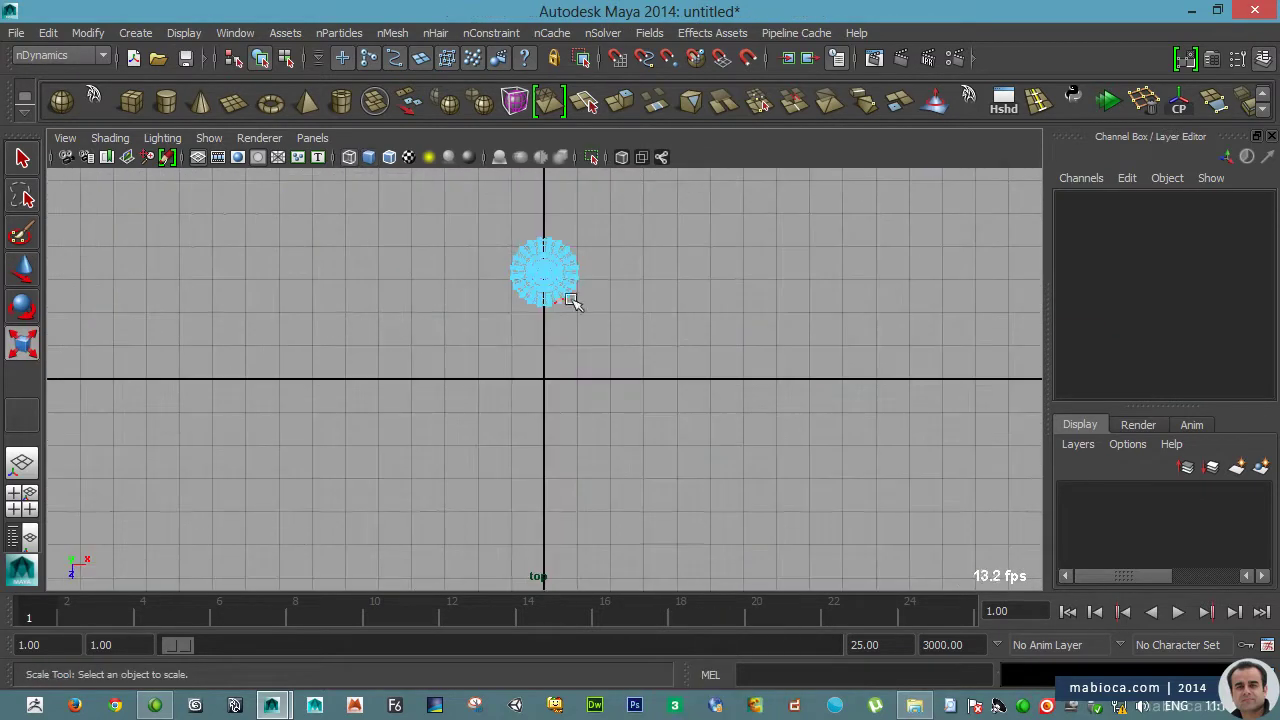
pyautogui.press('f')
pyautogui.click(760, 310)
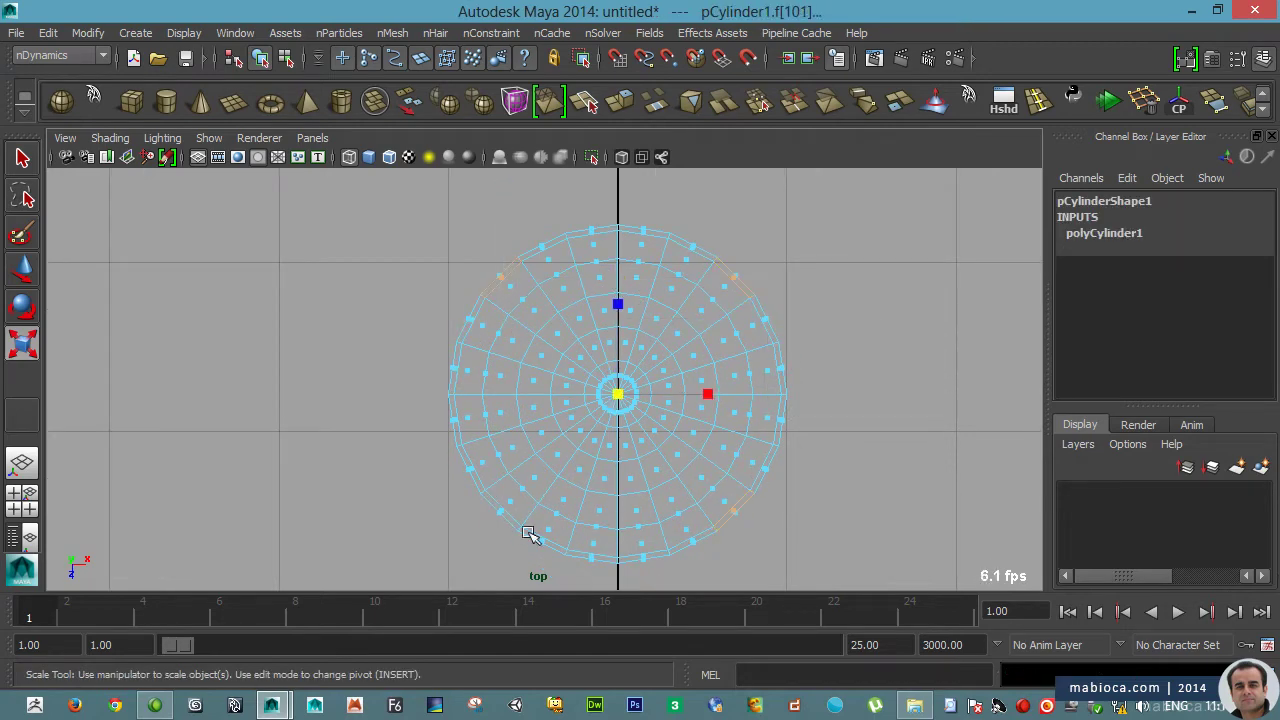
pyautogui.keyDown('alt'); pyautogui.moveTo(751, 328); pyautogui.dragTo(729, 157); pyautogui.keyUp('alt')
pyautogui.hotkey('ctrl', 'e')
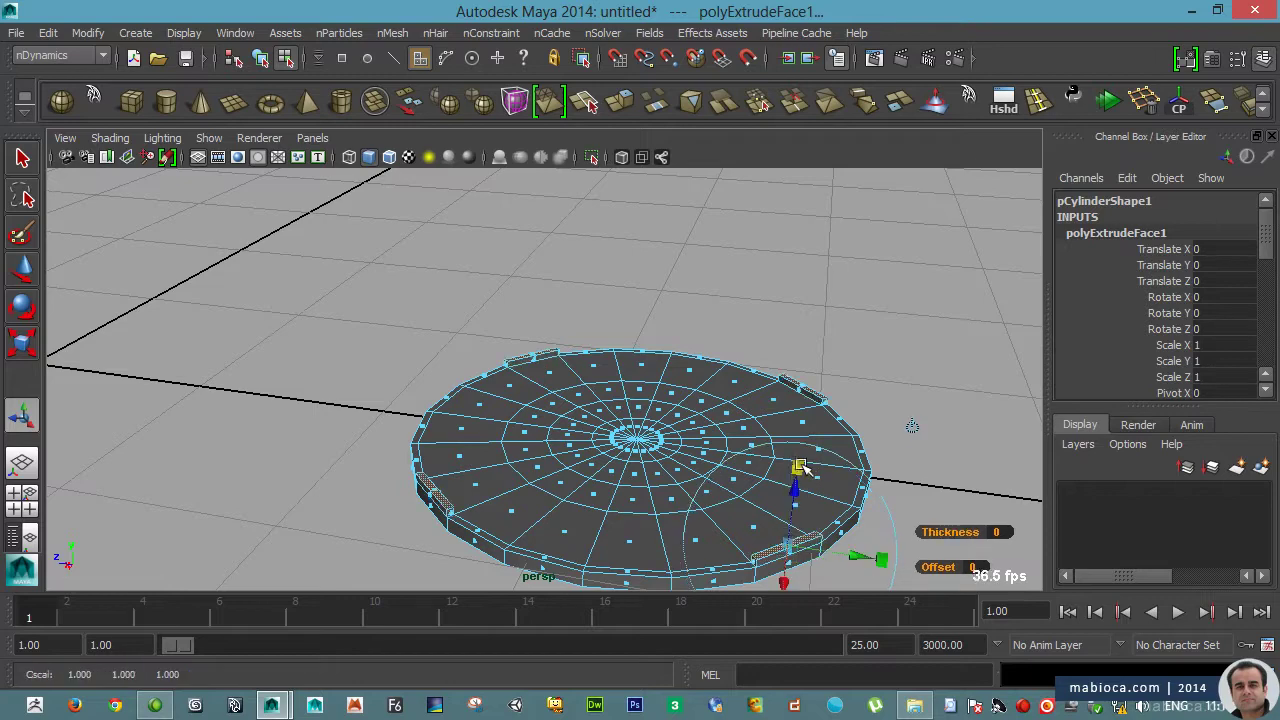
# - Extrude the rim faces again to start forming tabs, orbiting around the platform
pyautogui.hotkey('ctrl', 'e')
pyautogui.moveTo(760, 548)
pyautogui.keyDown('alt'); pyautogui.mouseDown()
pyautogui.moveTo(643, 366)
pyautogui.moveTo(571, 435)
pyautogui.moveTo(648, 470)
pyautogui.mouseUp(); pyautogui.keyUp('alt')
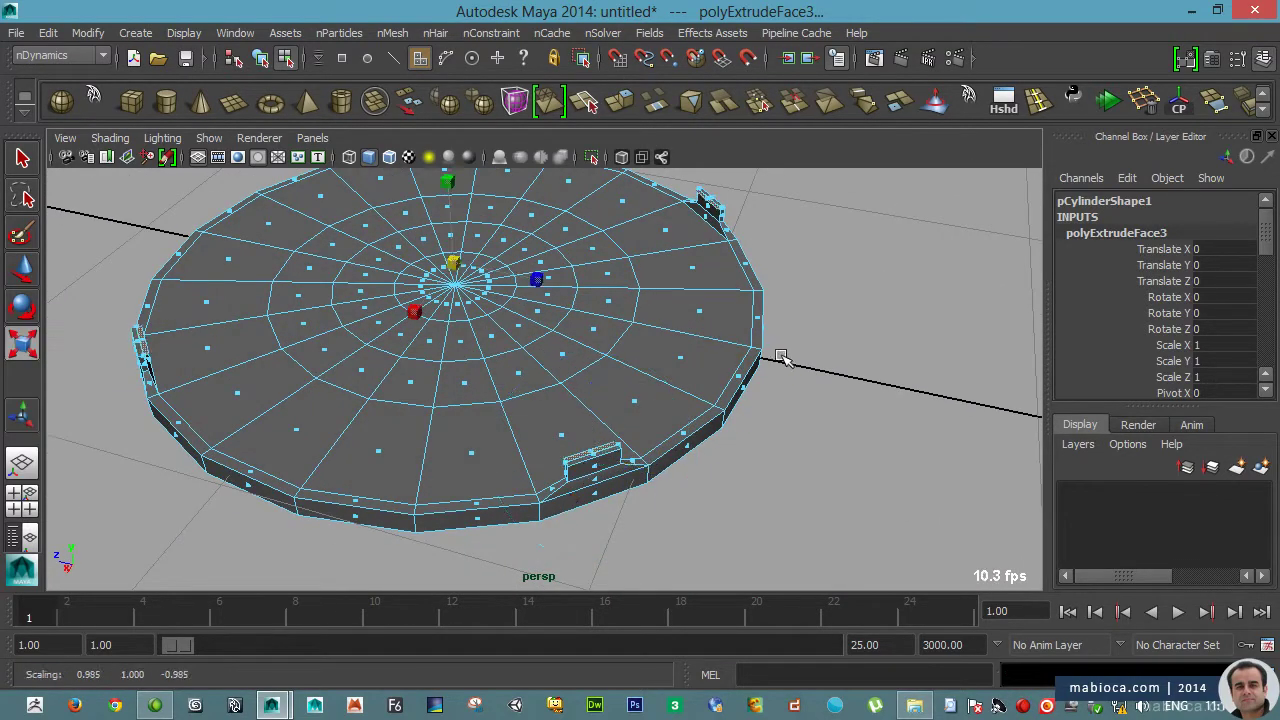
pyautogui.moveTo(781, 358)
pyautogui.keyDown('alt'); pyautogui.mouseDown()
pyautogui.moveTo(304, 338)
pyautogui.moveTo(449, 423)
pyautogui.moveTo(514, 431)
pyautogui.moveTo(578, 385)
pyautogui.moveTo(509, 428)
pyautogui.moveTo(520, 423)
pyautogui.moveTo(440, 375)
pyautogui.mouseUp(); pyautogui.keyUp('alt')
pyautogui.scroll(-3, 457, 400)
pyautogui.press('F8')
pyautogui.scroll(3, 440, 375)
pyautogui.press('F10')
pyautogui.moveTo(709, 371)
pyautogui.keyDown('alt'); pyautogui.mouseDown()
pyautogui.moveTo(686, 300)
pyautogui.moveTo(314, 443)
pyautogui.mouseUp(); pyautogui.keyUp('alt')
# - Select another rim face and extrude it into a tab, undoing and redoing the extrusion
pyautogui.click(415, 225)
pyautogui.moveTo(415, 225)
pyautogui.keyDown('alt'); pyautogui.mouseDown()
pyautogui.moveTo(851, 309)
pyautogui.moveTo(429, 434)
pyautogui.moveTo(558, 412)
pyautogui.mouseUp(); pyautogui.keyUp('alt')
pyautogui.press('w')
pyautogui.click(558, 412)
pyautogui.moveTo(575, 353)
pyautogui.keyDown('alt'); pyautogui.mouseDown()
pyautogui.moveTo(640, 486)
pyautogui.moveTo(550, 200)
pyautogui.mouseUp(); pyautogui.keyUp('alt')
pyautogui.press('F11')
pyautogui.click(548, 101)
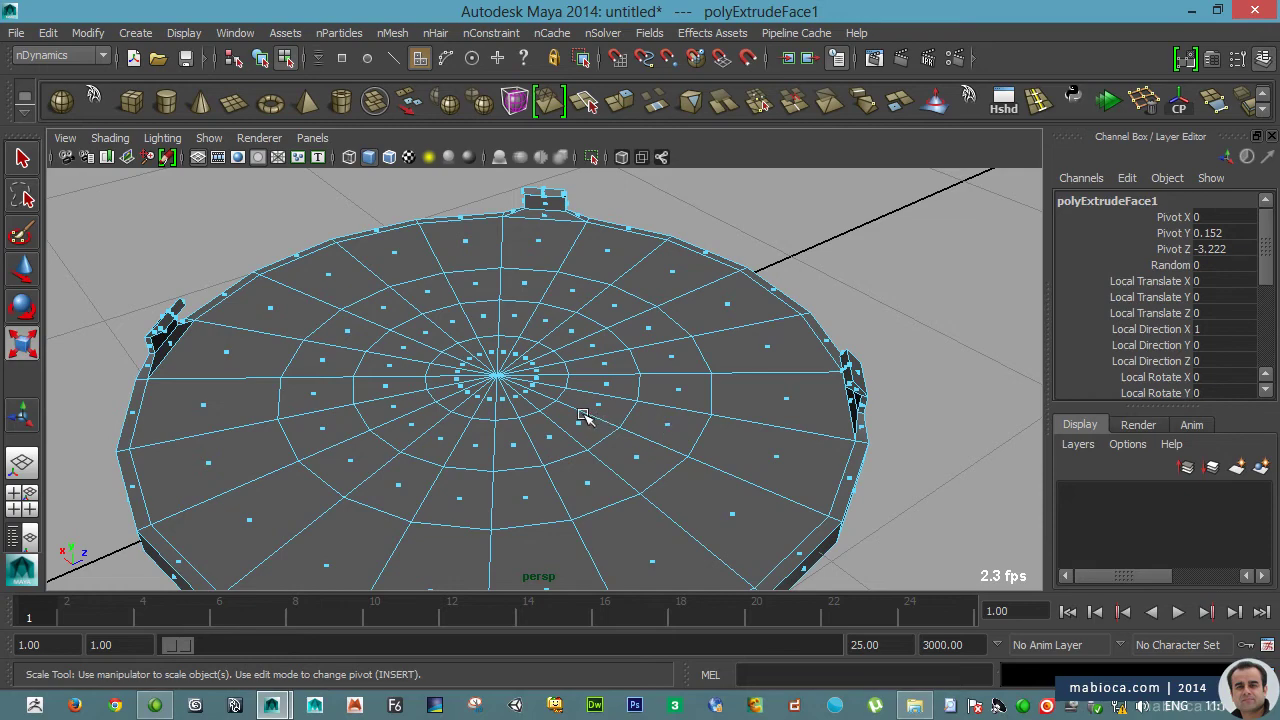
pyautogui.hotkey('ctrl', 'z')
pyautogui.hotkey('ctrl', 'e')
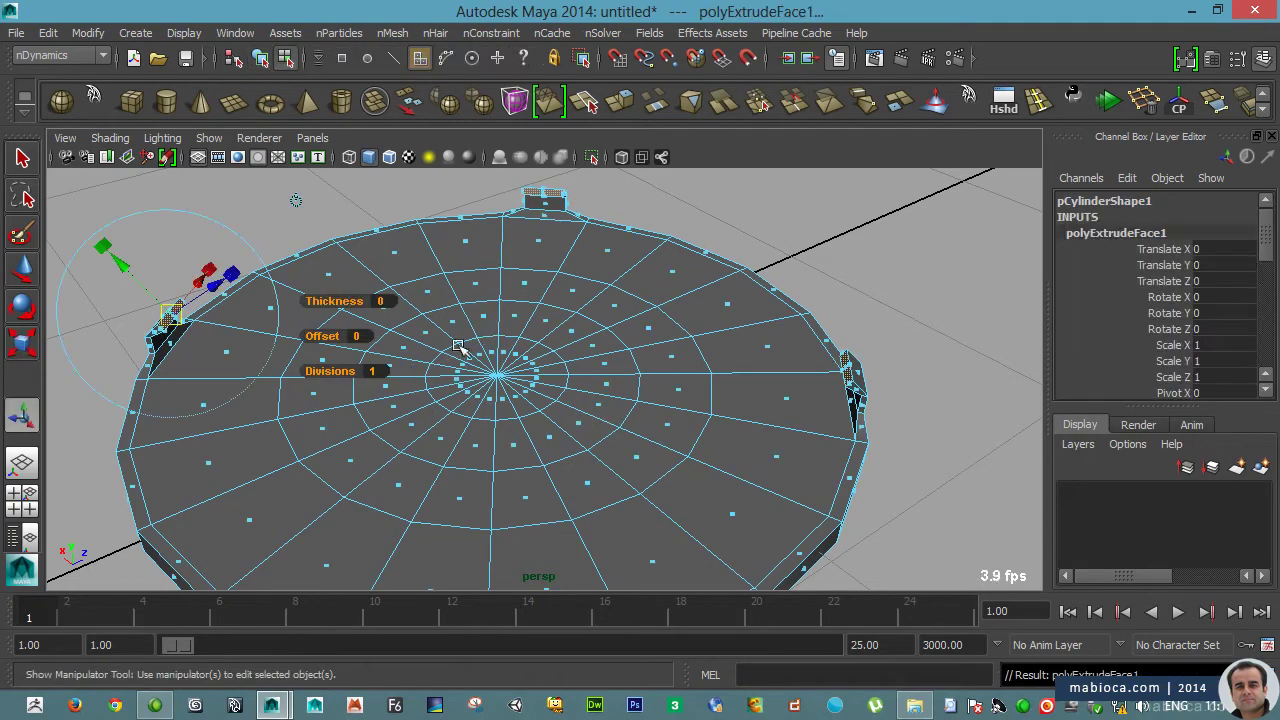
# - Return the platform to object mode and switch to the side view
pyautogui.keyDown('alt'); pyautogui.moveTo(723, 369); pyautogui.dragTo(363, 363); pyautogui.keyUp('alt')
pyautogui.press('F8')
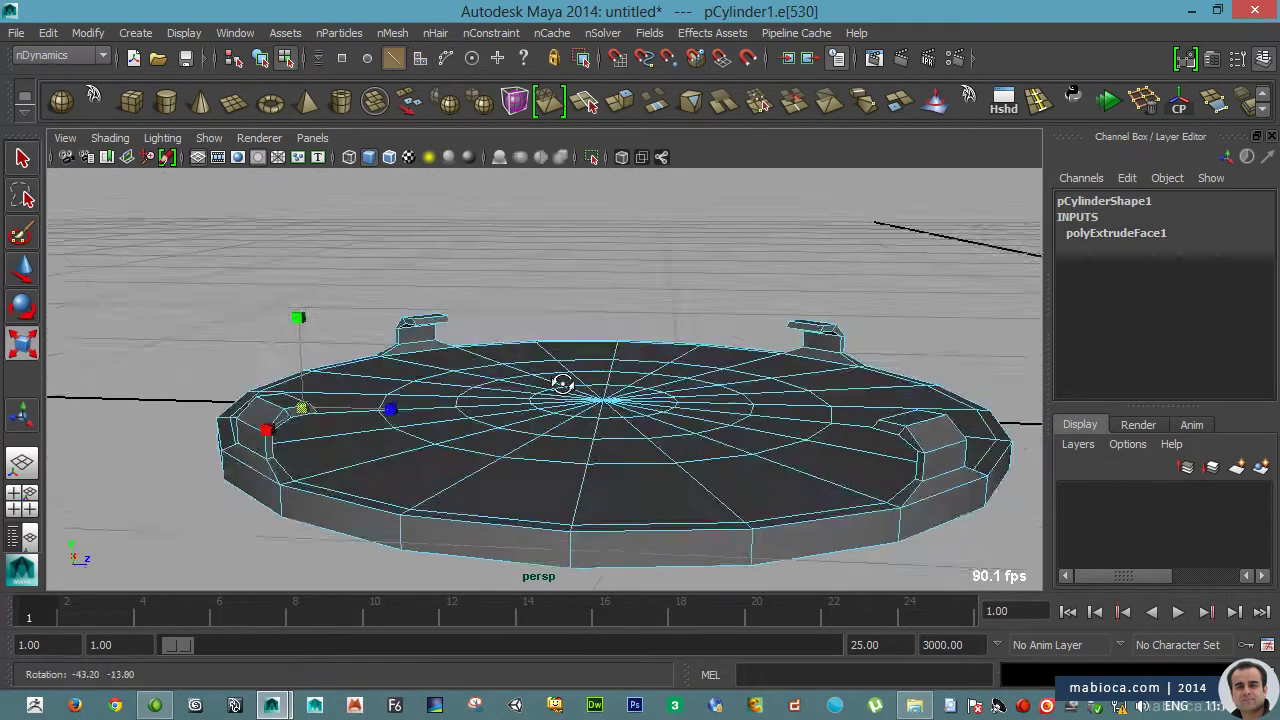
pyautogui.moveTo(563, 380)
pyautogui.keyDown('alt'); pyautogui.mouseDown()
pyautogui.moveTo(758, 510)
pyautogui.moveTo(534, 434)
pyautogui.mouseUp(); pyautogui.keyUp('alt')
pyautogui.press('space')
pyautogui.press('space')
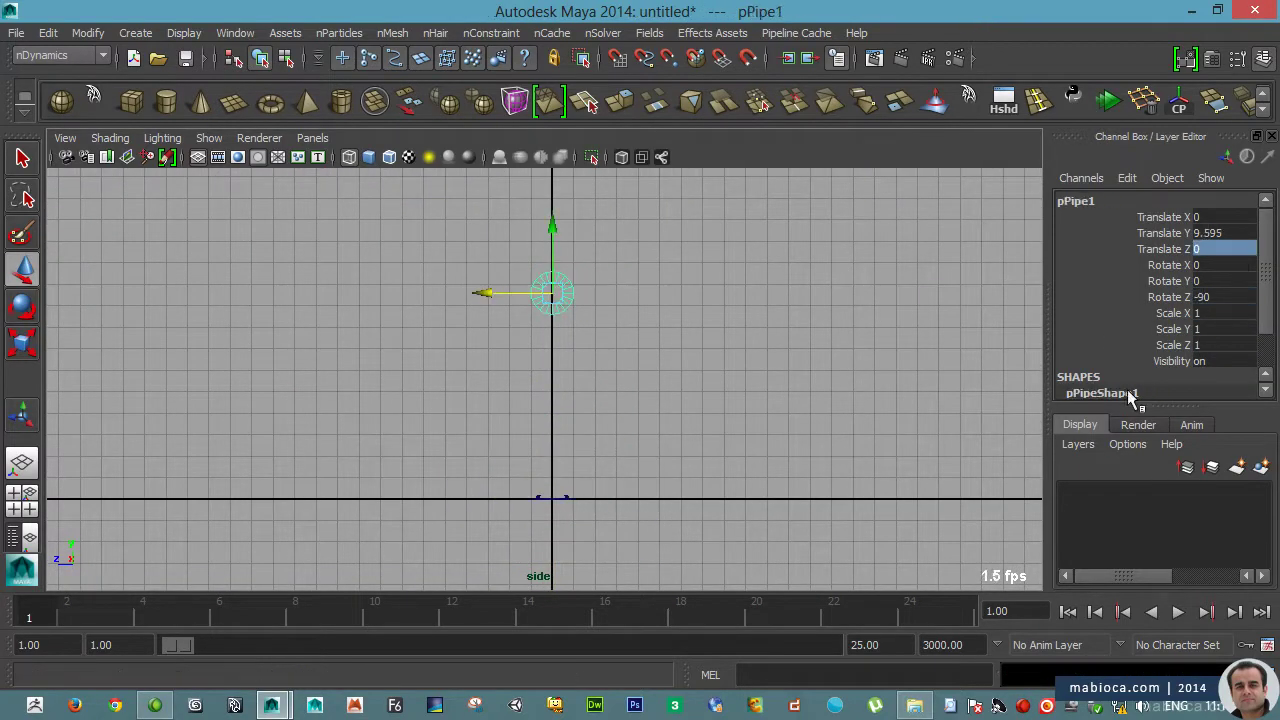
# - Set the pipe's Height to 0.4 and Thickness to 0.1 in the Channel Box
pyautogui.scroll(-3, 1130, 390)
pyautogui.click(1174, 264)
pyautogui.click(1176, 279)
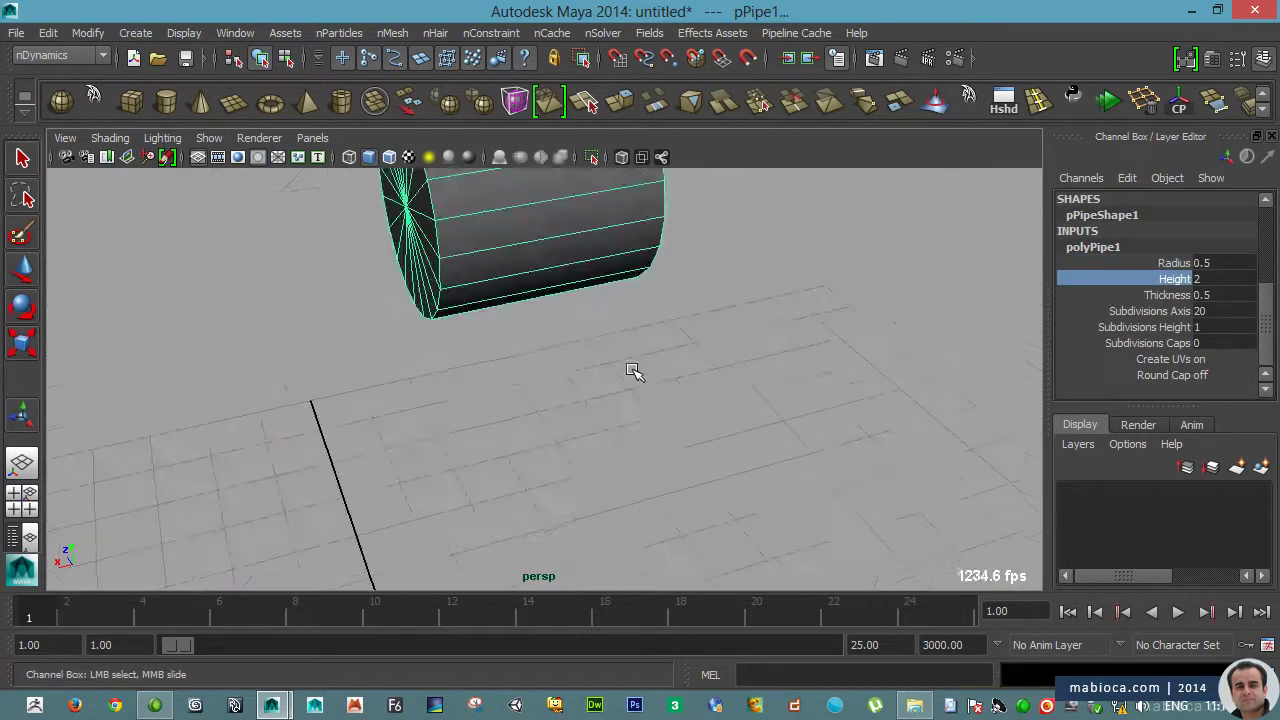
pyautogui.write('0.20.4')
pyautogui.press('Return')
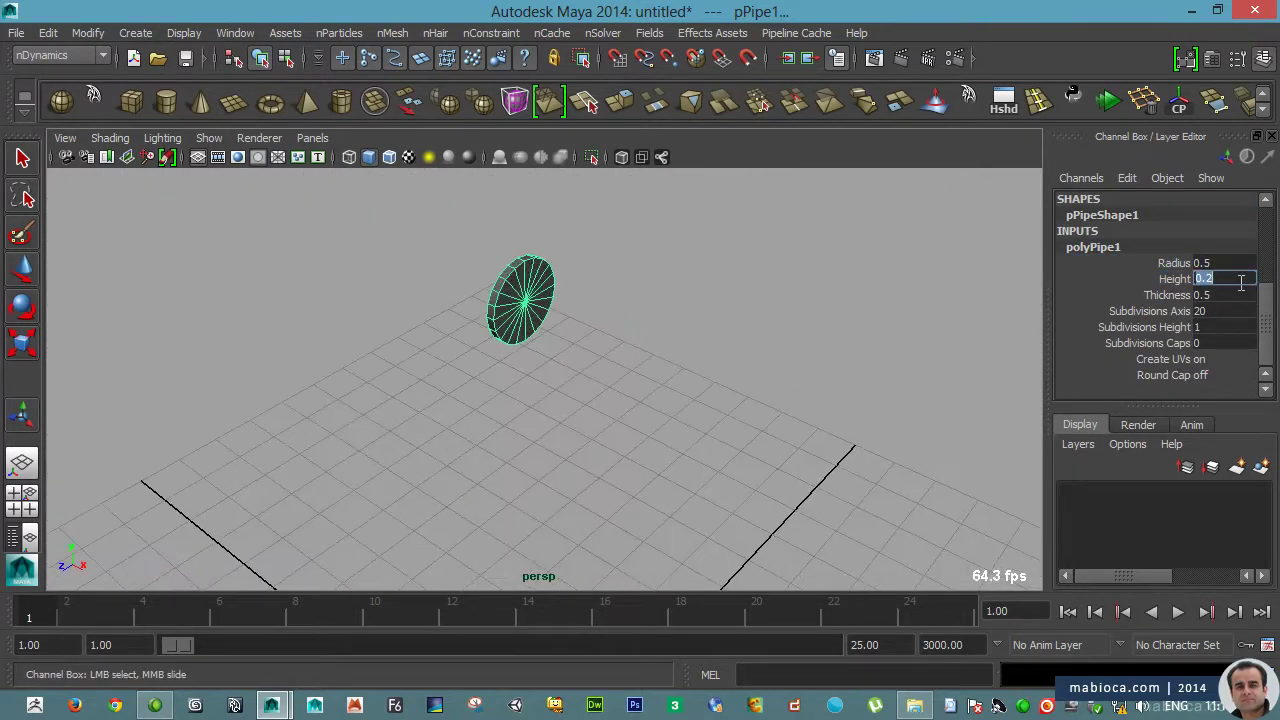
pyautogui.click(1167, 295)
pyautogui.write('0.1')
pyautogui.press('Return')
# - Select several faces on the pipe ring and delete them
pyautogui.moveTo(555, 312)
pyautogui.keyDown('alt'); pyautogui.mouseDown()
pyautogui.moveTo(694, 403)
pyautogui.moveTo(723, 326)
pyautogui.mouseUp(); pyautogui.keyUp('alt')
pyautogui.moveTo(643, 286); pyautogui.dragTo(603, 371, button='right')
pyautogui.click(603, 371)
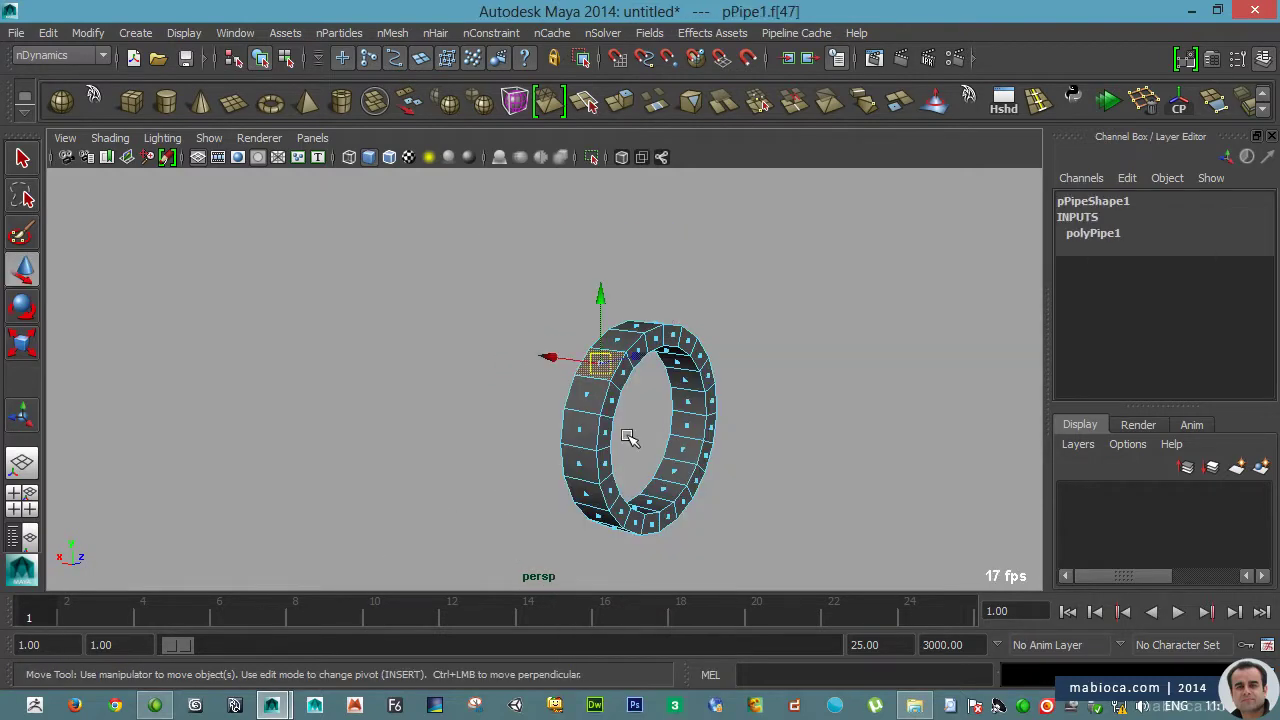
pyautogui.click(1085, 251)
pyautogui.click(1160, 281)
pyautogui.press('w')
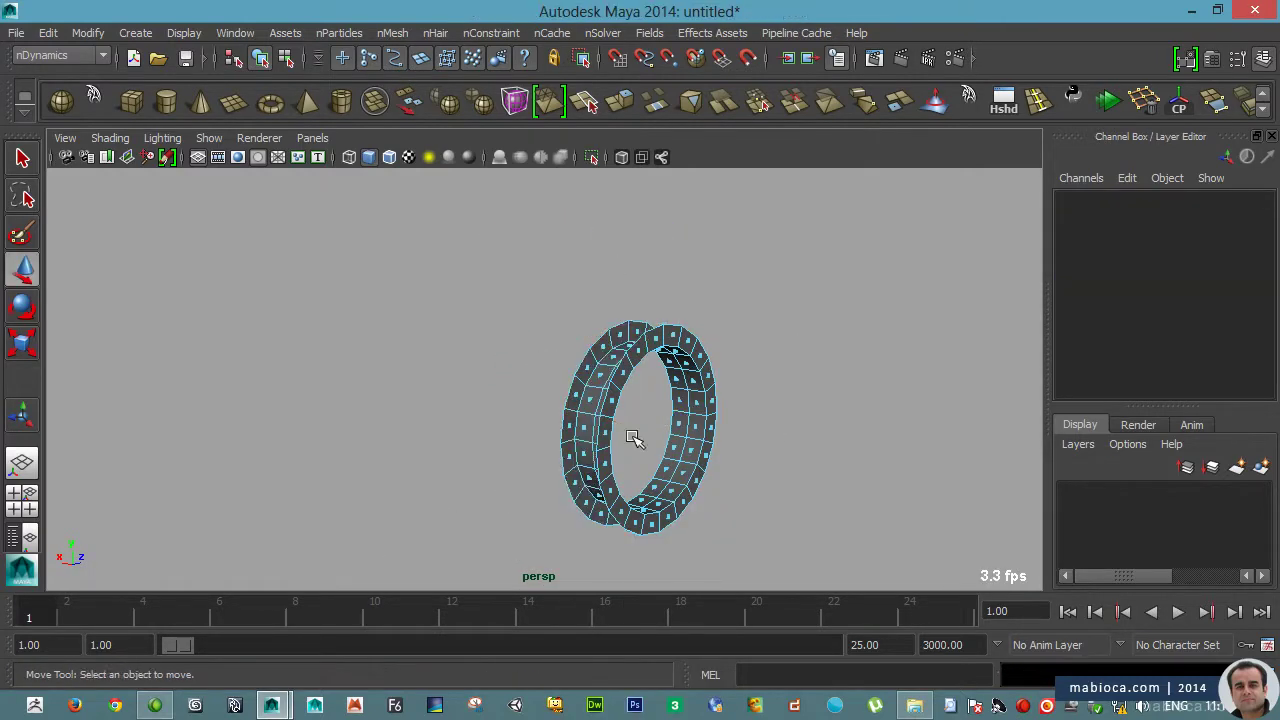
pyautogui.keyDown('alt'); pyautogui.moveTo(634, 434); pyautogui.dragTo(538, 410); pyautogui.keyUp('alt')
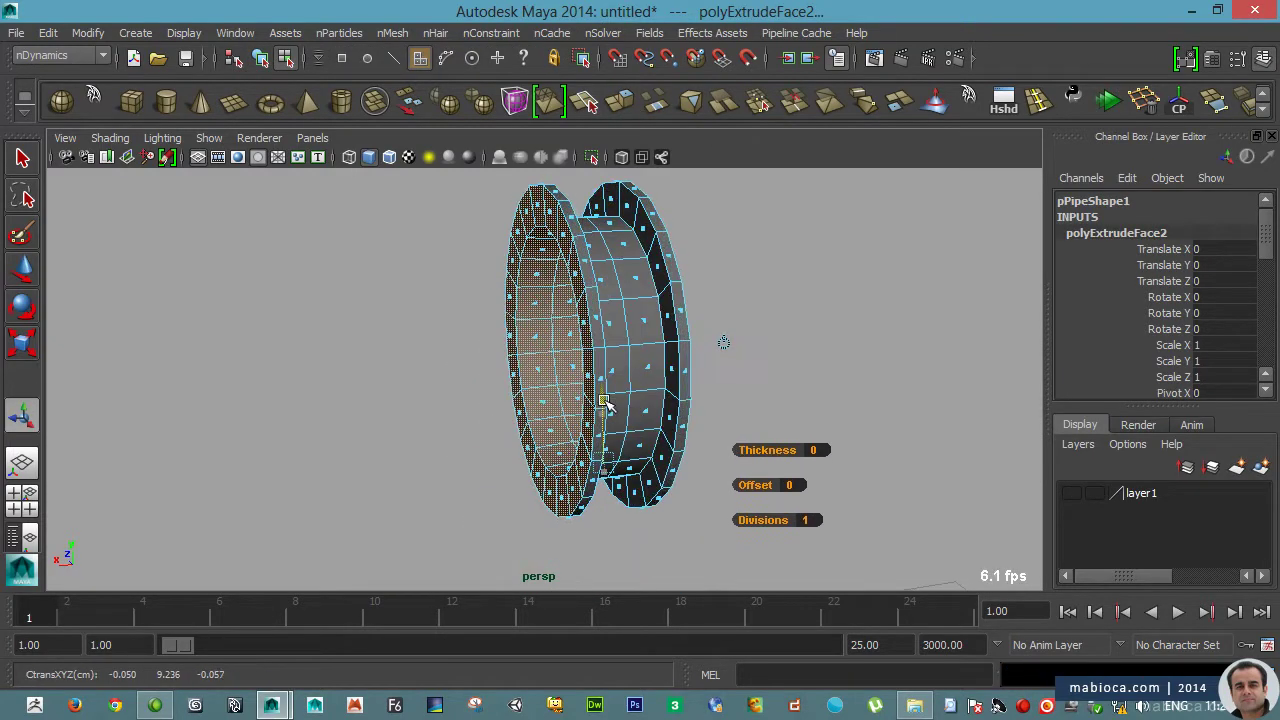
pyautogui.press('Delete')
# - Extrude a band of the ring's remaining faces to form the grooved hub
pyautogui.keyDown('alt'); pyautogui.moveTo(605, 403); pyautogui.dragTo(623, 251); pyautogui.keyUp('alt')
pyautogui.click(619, 101)
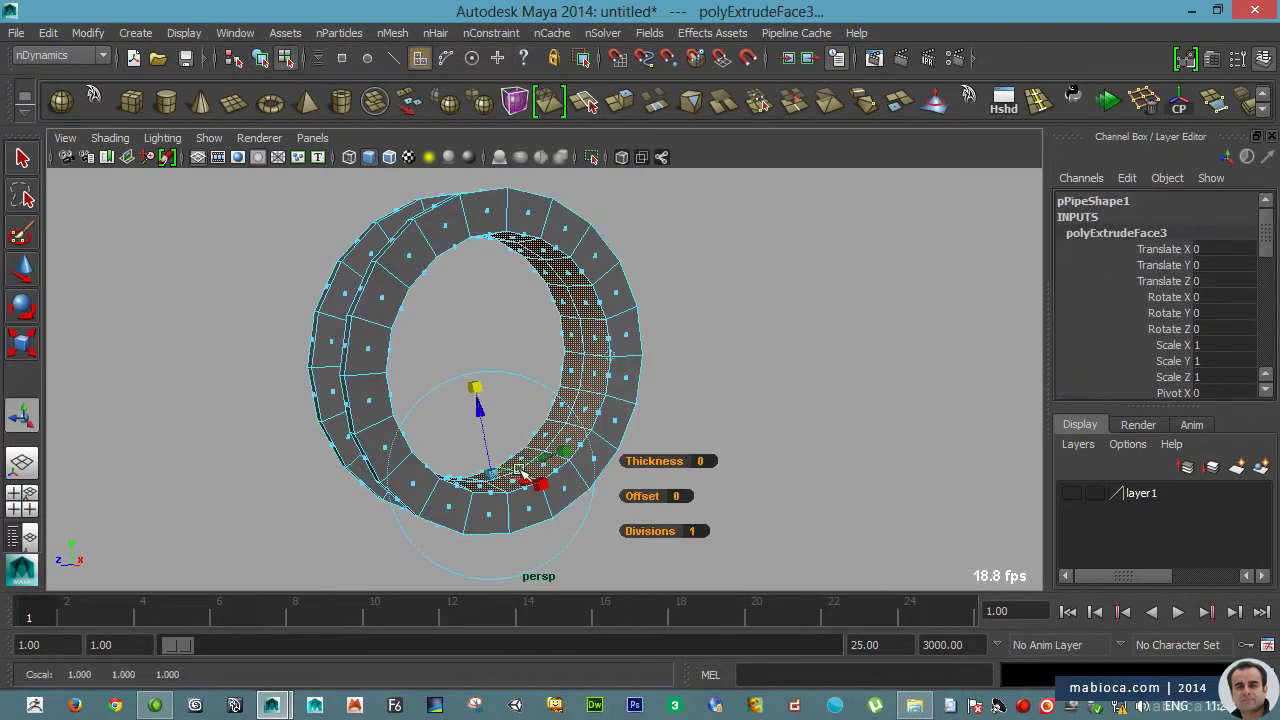
pyautogui.keyDown('alt'); pyautogui.moveTo(480, 378); pyautogui.dragTo(515, 347); pyautogui.keyUp('alt')
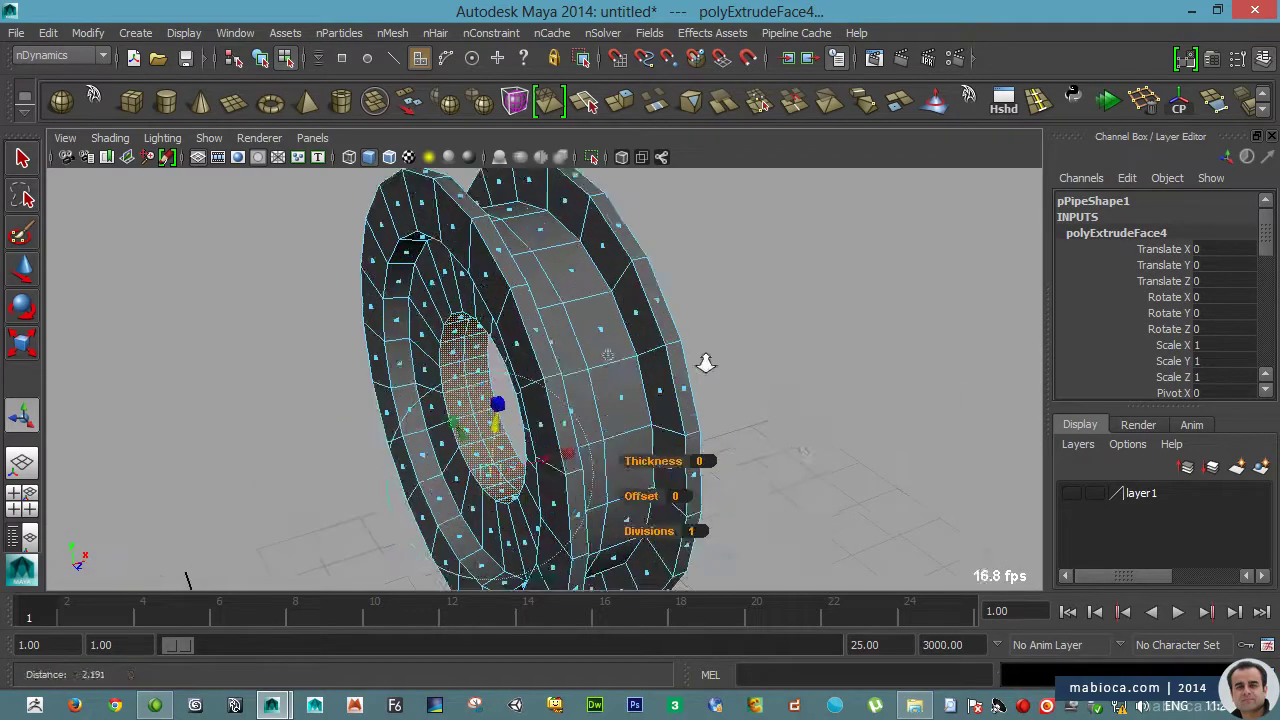
pyautogui.press('F8')
pyautogui.moveTo(502, 407)
pyautogui.keyDown('alt'); pyautogui.mouseDown()
pyautogui.moveTo(903, 303)
pyautogui.moveTo(752, 308)
pyautogui.mouseUp(); pyautogui.keyUp('alt')
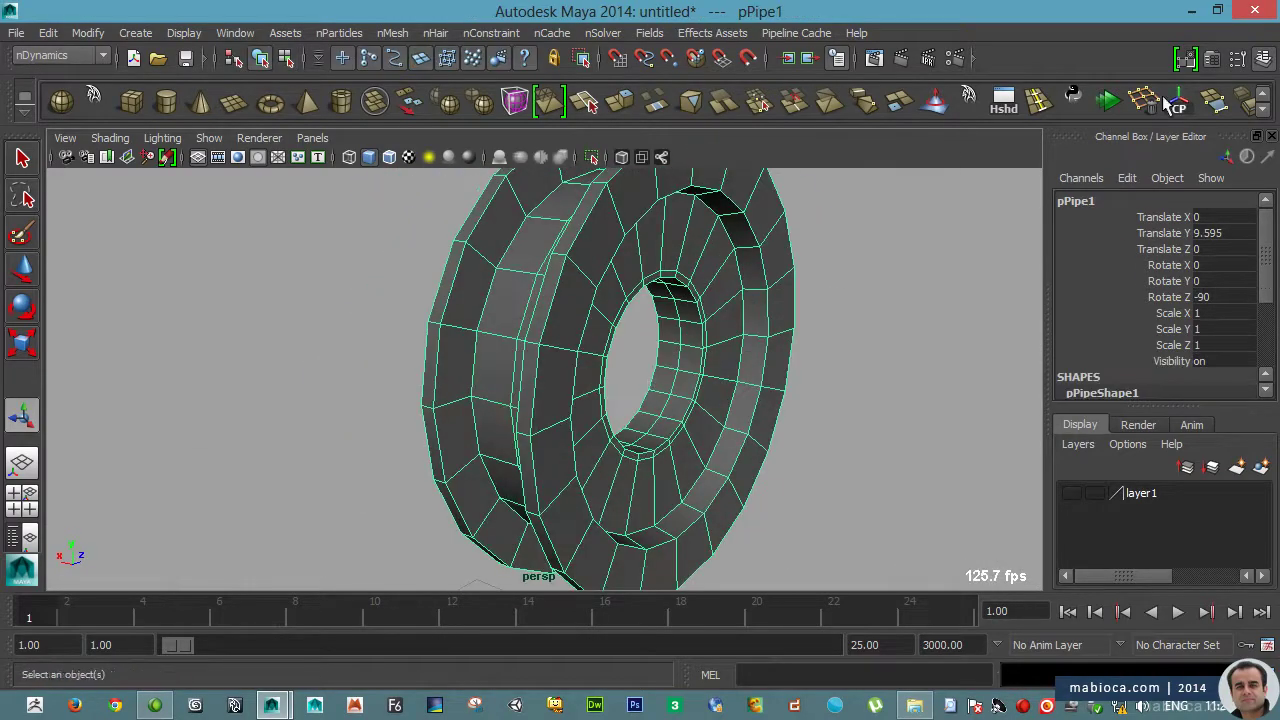
# - Insert five edge loops around the pipe ring with the Insert Edge Loop Tool
pyautogui.click(1174, 105)
pyautogui.click(477, 255)
pyautogui.keyDown('alt'); pyautogui.moveTo(477, 255); pyautogui.dragTo(729, 234); pyautogui.keyUp('alt')
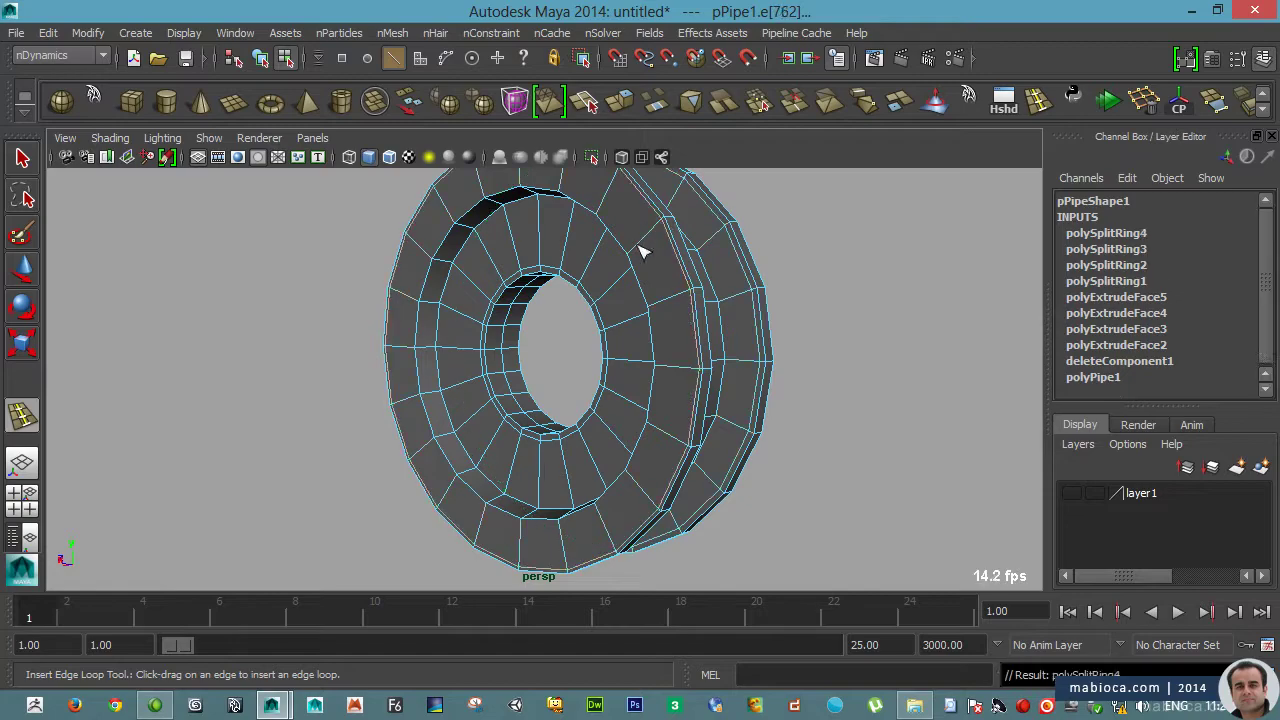
pyautogui.click(462, 270)
pyautogui.moveTo(462, 270)
pyautogui.keyDown('alt'); pyautogui.mouseDown()
pyautogui.moveTo(571, 214)
pyautogui.moveTo(737, 234)
pyautogui.moveTo(549, 409)
pyautogui.mouseUp(); pyautogui.keyUp('alt')
pyautogui.click(737, 234)
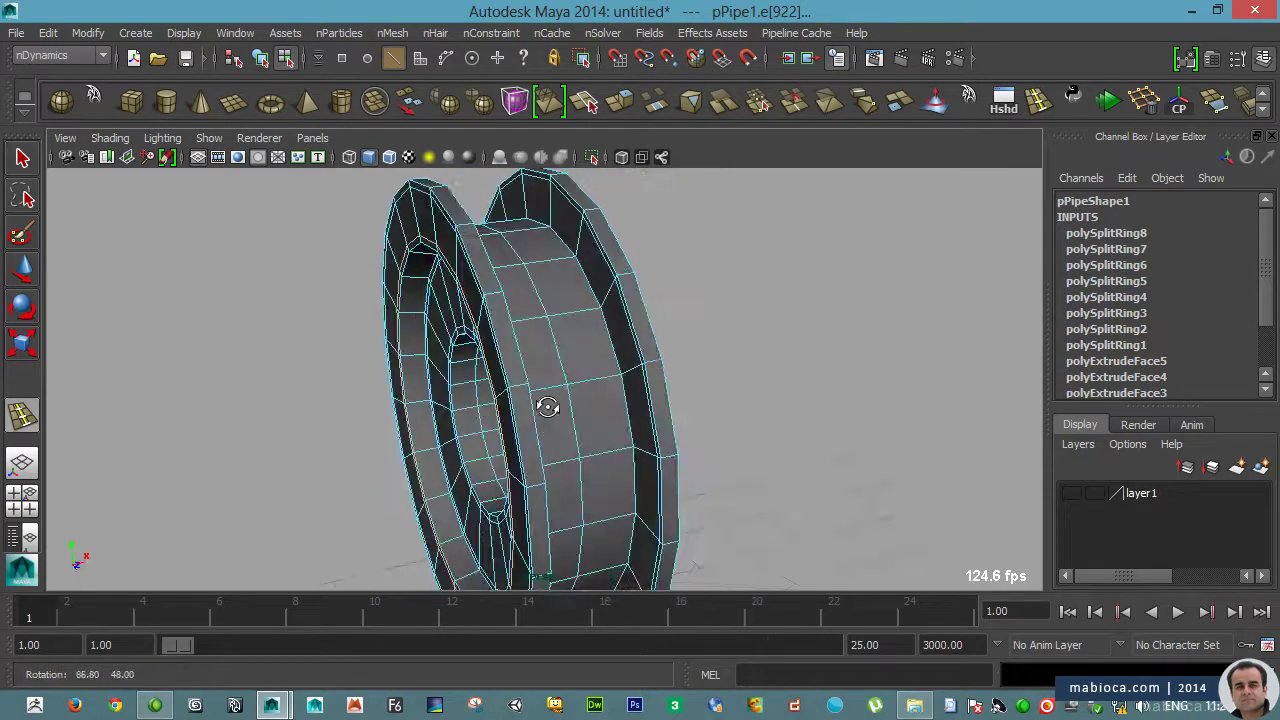
pyautogui.click(549, 409)
pyautogui.keyDown('alt'); pyautogui.moveTo(507, 326); pyautogui.dragTo(566, 346); pyautogui.keyUp('alt')
pyautogui.click(566, 346)
# - Leave component mode, deselect the ring and select the platform cylinder
pyautogui.press('F8')
pyautogui.keyDown('alt'); pyautogui.moveTo(562, 300); pyautogui.dragTo(899, 380); pyautogui.keyUp('alt')
pyautogui.click(809, 363)
pyautogui.click(580, 560)
# - Frame the platform and insert five edge loops across it
pyautogui.press('f')
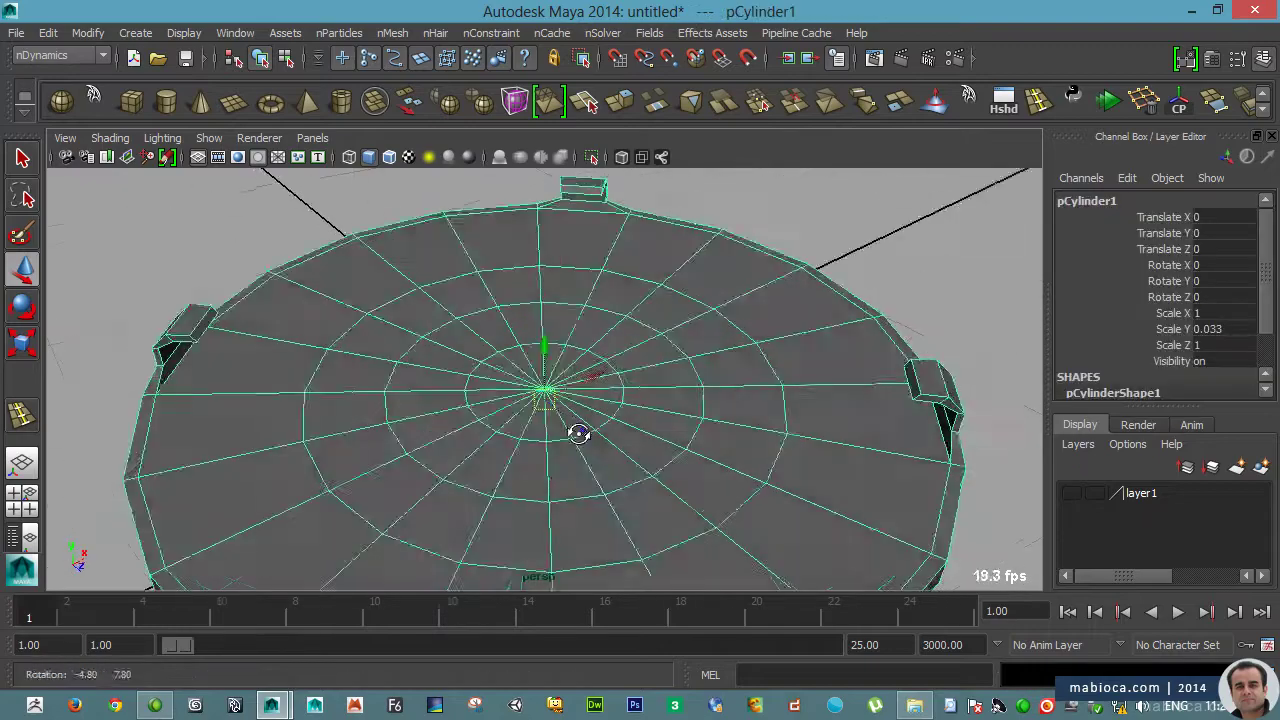
pyautogui.press('F10')
pyautogui.press('y')
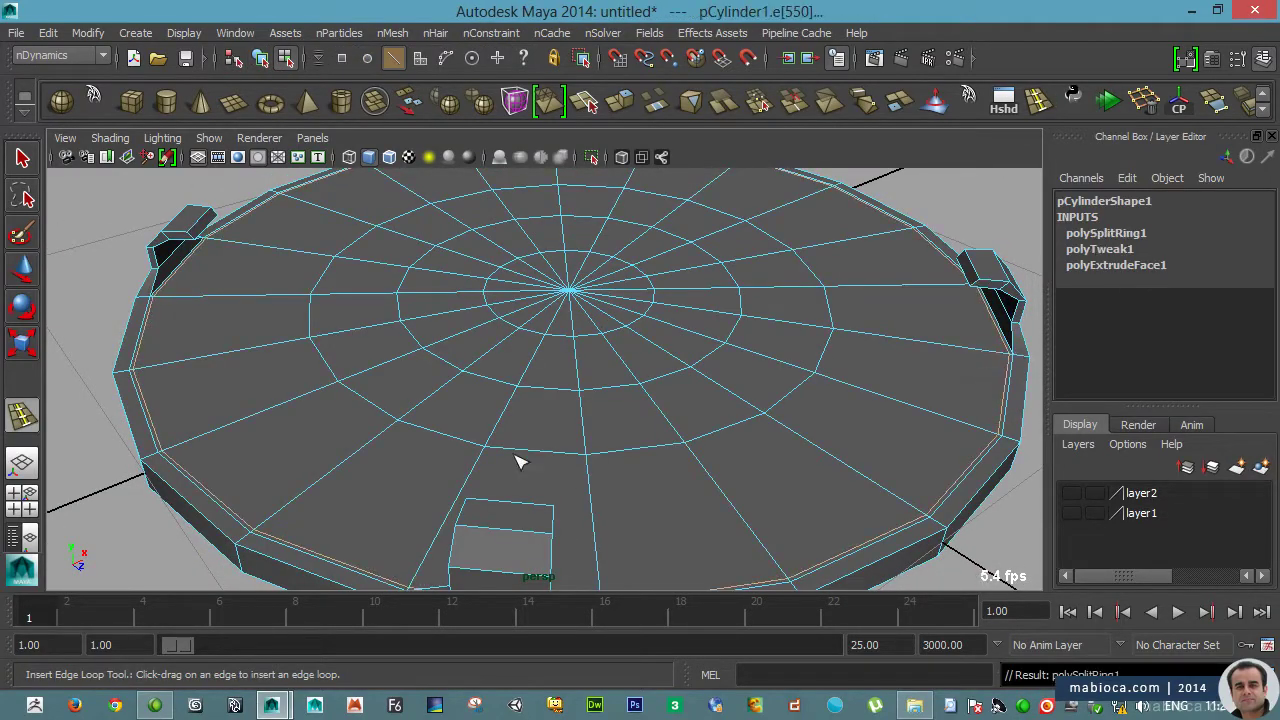
pyautogui.moveTo(518, 462)
pyautogui.keyDown('alt'); pyautogui.mouseDown()
pyautogui.moveTo(549, 337)
pyautogui.moveTo(580, 543)
pyautogui.mouseUp(); pyautogui.keyUp('alt')
pyautogui.click(580, 543)
pyautogui.click(677, 543)
pyautogui.scroll(3, 677, 543)
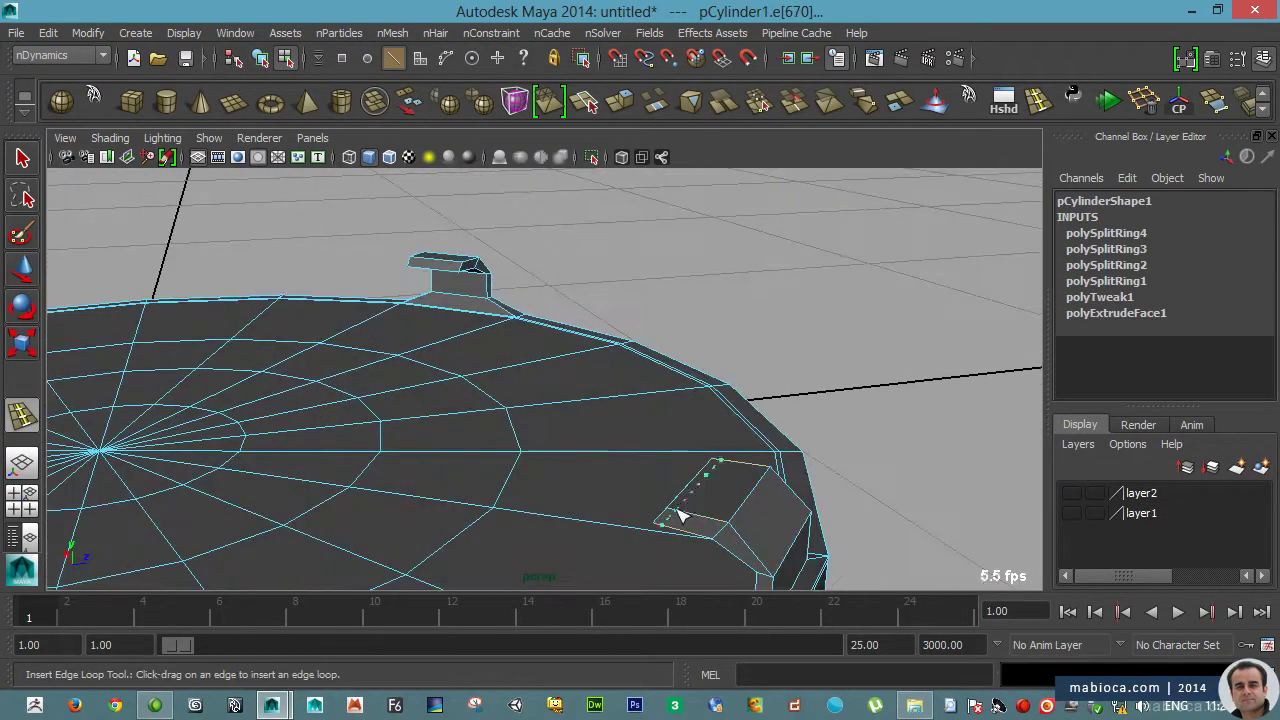
pyautogui.click(677, 515)
pyautogui.moveTo(677, 515)
pyautogui.keyDown('alt'); pyautogui.mouseDown()
pyautogui.moveTo(808, 466)
pyautogui.moveTo(689, 434)
pyautogui.mouseUp(); pyautogui.keyUp('alt')
pyautogui.click(808, 466)
pyautogui.click(757, 386)
pyautogui.keyDown('alt'); pyautogui.moveTo(757, 386); pyautogui.dragTo(855, 425); pyautogui.keyUp('alt')
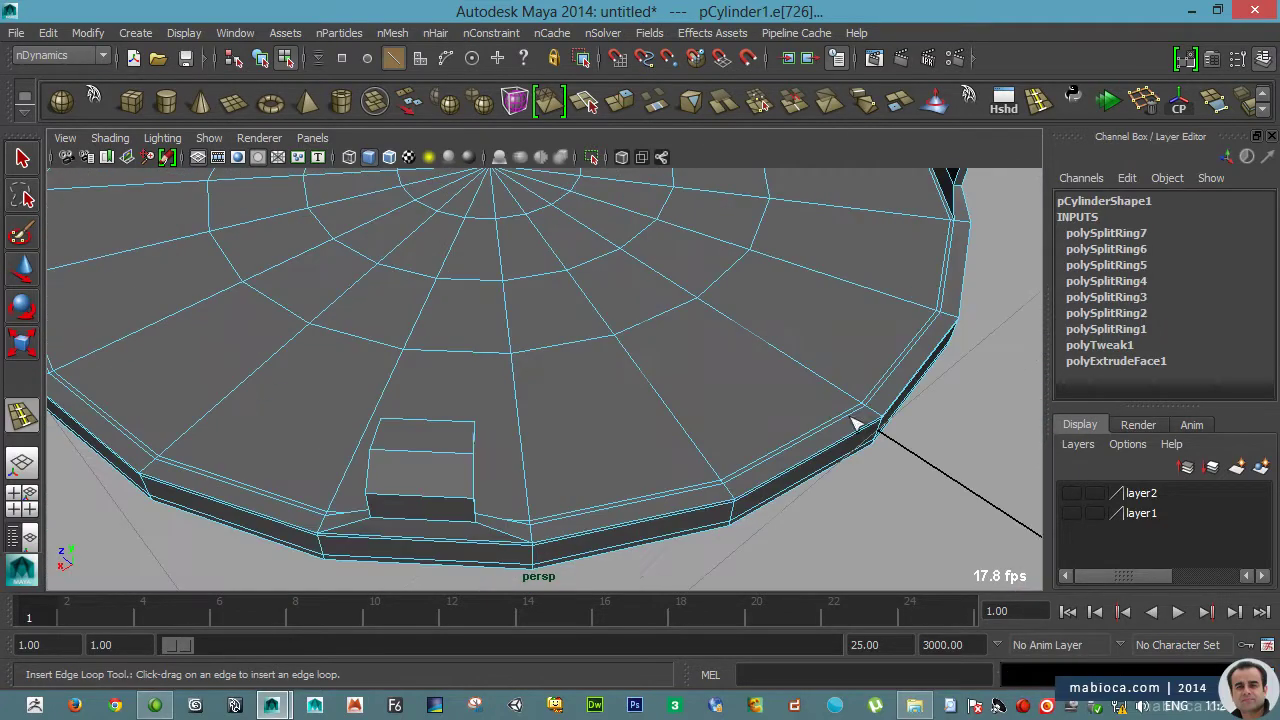
pyautogui.press('F8')
# - Close in on a tab and move its selected face up into a hook arm
pyautogui.keyDown('alt'); pyautogui.moveTo(494, 470); pyautogui.dragTo(863, 500); pyautogui.keyUp('alt')
pyautogui.scroll(-3, 863, 500)
pyautogui.click(551, 337)
pyautogui.scroll(3, 723, 363)
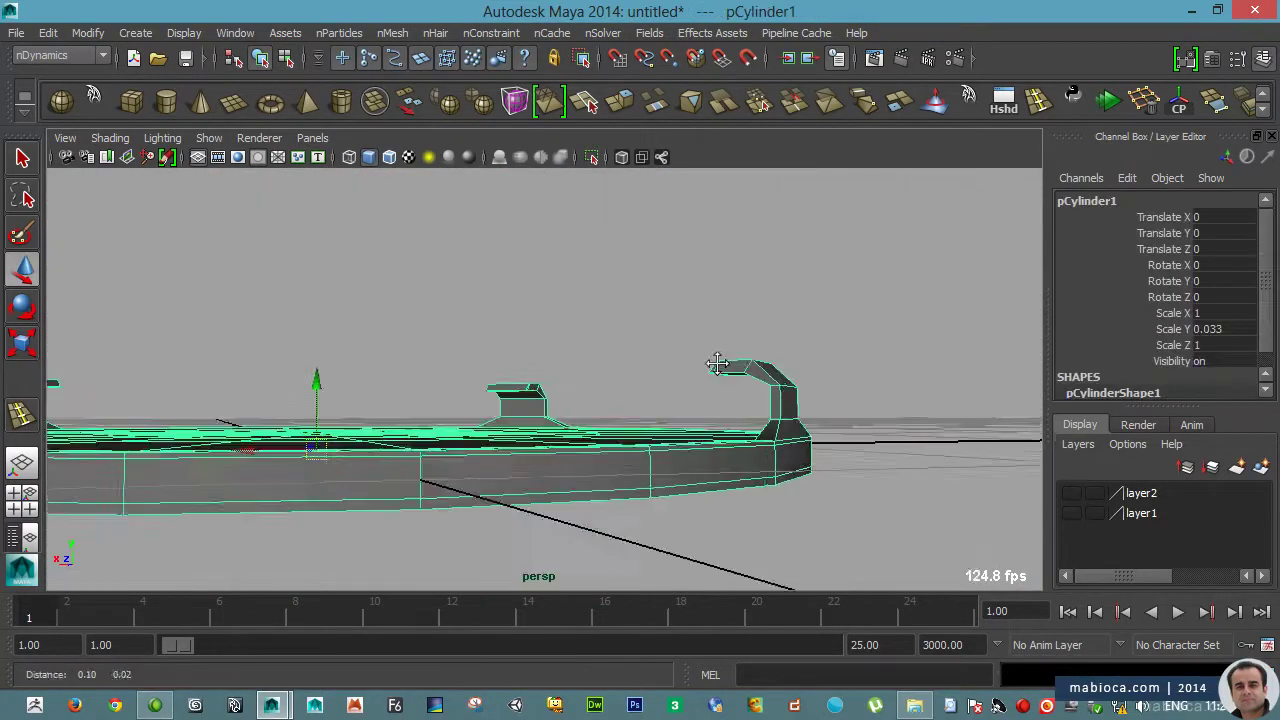
pyautogui.press('F8')
pyautogui.keyDown('alt'); pyautogui.moveTo(835, 388); pyautogui.dragTo(723, 457); pyautogui.keyUp('alt')
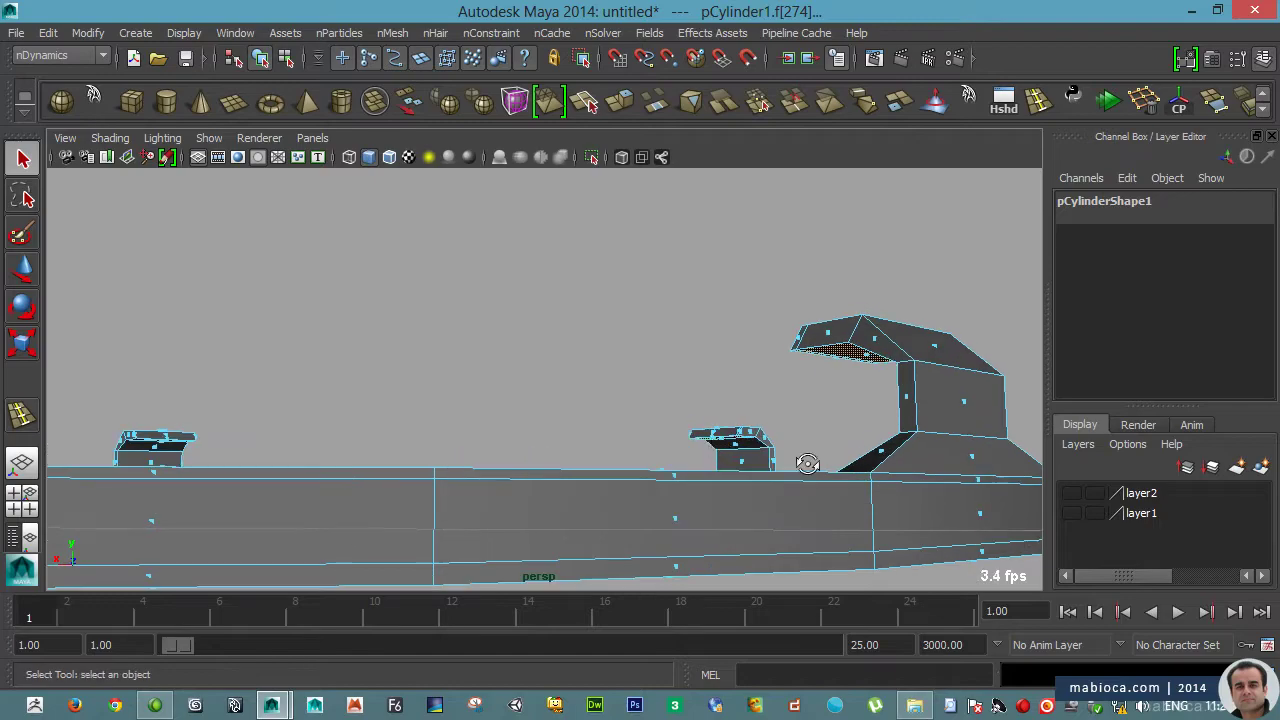
pyautogui.scroll(-3, 808, 457)
pyautogui.moveTo(903, 429)
pyautogui.keyDown('alt'); pyautogui.mouseDown()
pyautogui.moveTo(432, 420)
pyautogui.moveTo(789, 394)
pyautogui.mouseUp(); pyautogui.keyUp('alt')
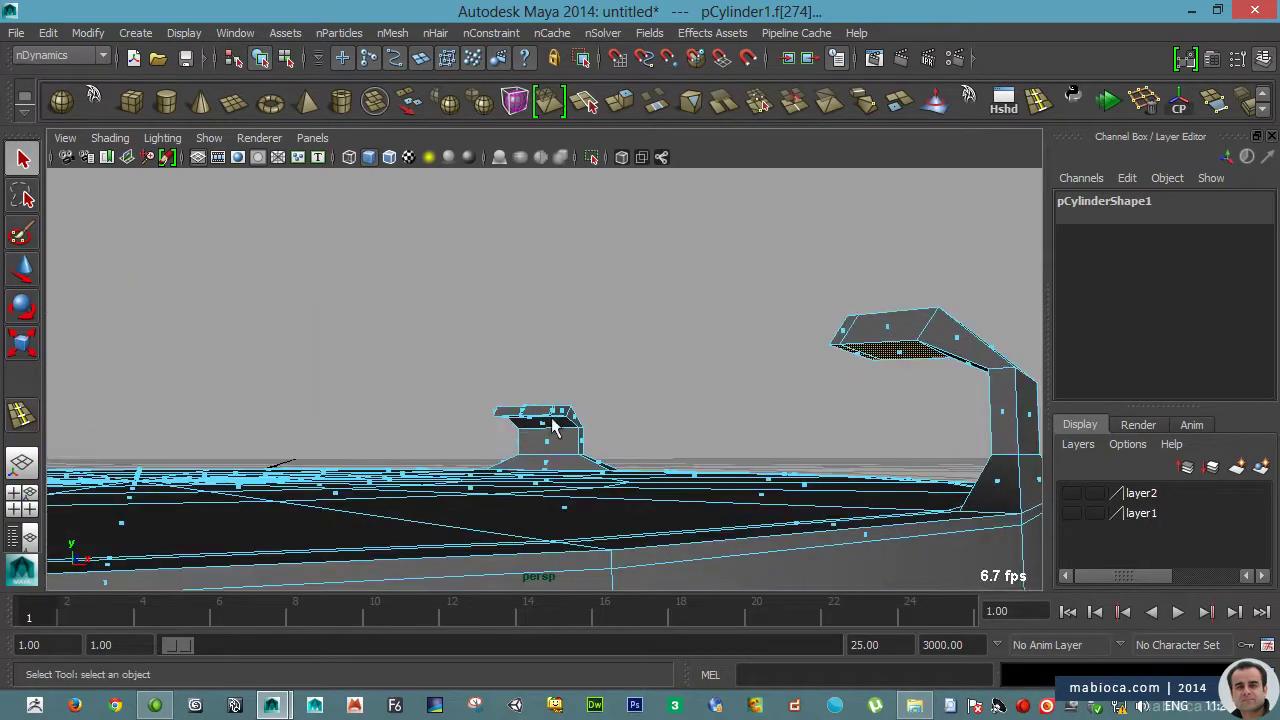
pyautogui.keyDown('alt'); pyautogui.moveTo(553, 425); pyautogui.dragTo(423, 517); pyautogui.keyUp('alt')
pyautogui.scroll(-3, 380, 380)
pyautogui.keyDown('alt'); pyautogui.moveTo(380, 380); pyautogui.dragTo(700, 420); pyautogui.keyUp('alt')
pyautogui.scroll(3, 875, 447)
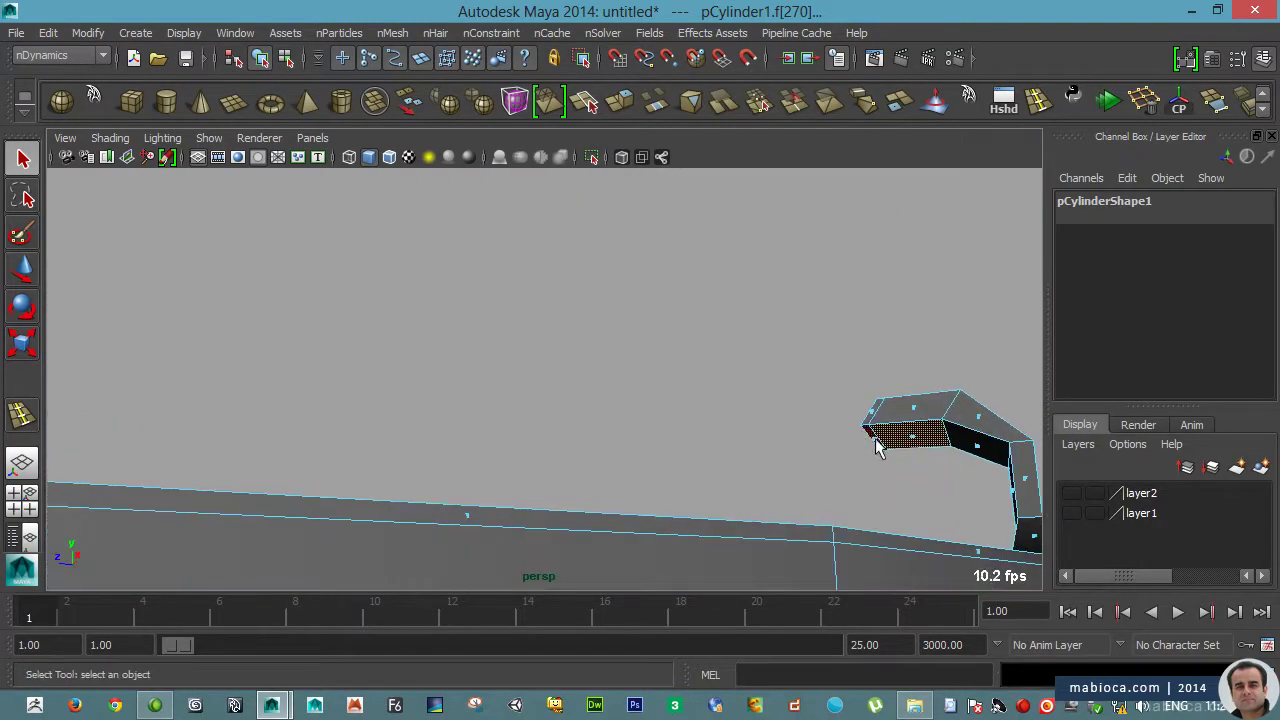
pyautogui.press('w')
pyautogui.scroll(-5, 578, 352)
# - Put the platform copy on a new display layer and select one of its edge loops
pyautogui.press('F8')
pyautogui.scroll(-5, 934, 371)
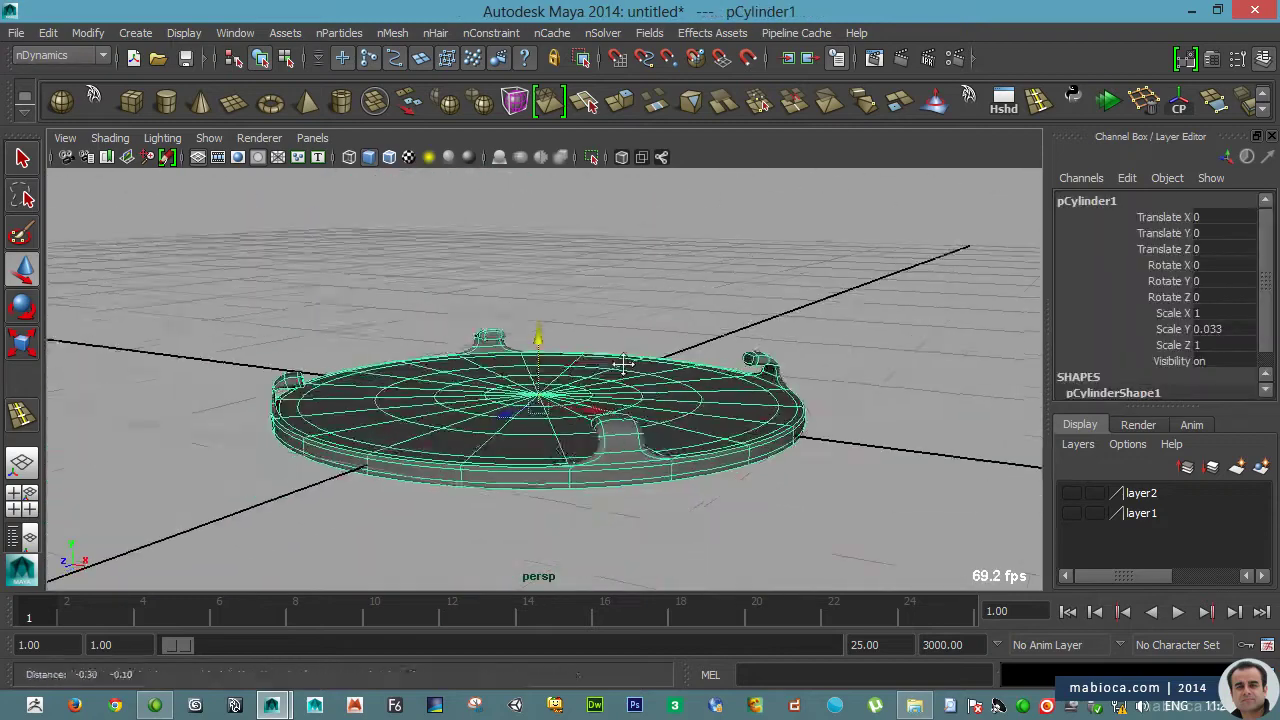
pyautogui.click(1261, 467)
pyautogui.moveTo(950, 460)
pyautogui.keyDown('alt'); pyautogui.mouseDown()
pyautogui.moveTo(800, 450)
pyautogui.moveTo(700, 420)
pyautogui.mouseUp(); pyautogui.keyUp('alt')
pyautogui.press('F10')
pyautogui.doubleClick(662, 398)
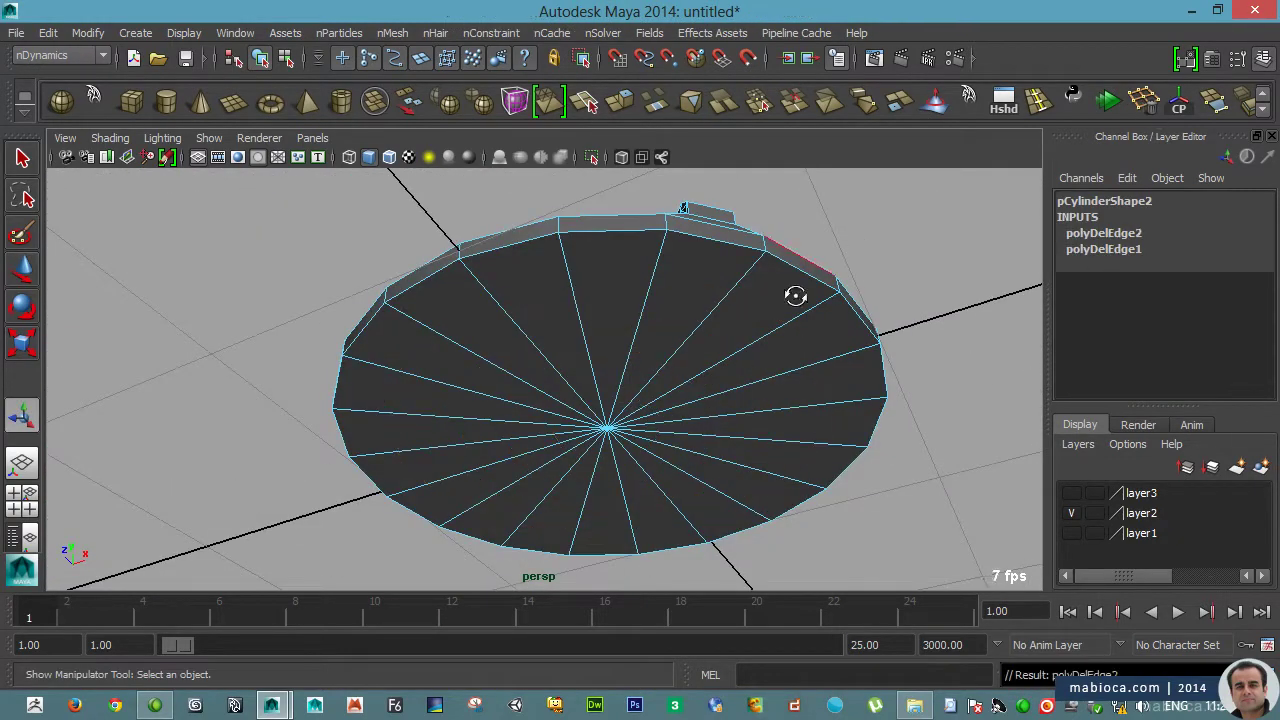
# - Select the platform copy pCylinder2 and show it in the front orthographic view
pyautogui.moveTo(795, 296)
pyautogui.keyDown('alt'); pyautogui.mouseDown()
pyautogui.moveTo(742, 314)
pyautogui.moveTo(846, 434)
pyautogui.moveTo(749, 389)
pyautogui.moveTo(640, 474)
pyautogui.mouseUp(); pyautogui.keyUp('alt')
pyautogui.press('F8')
pyautogui.press('space')
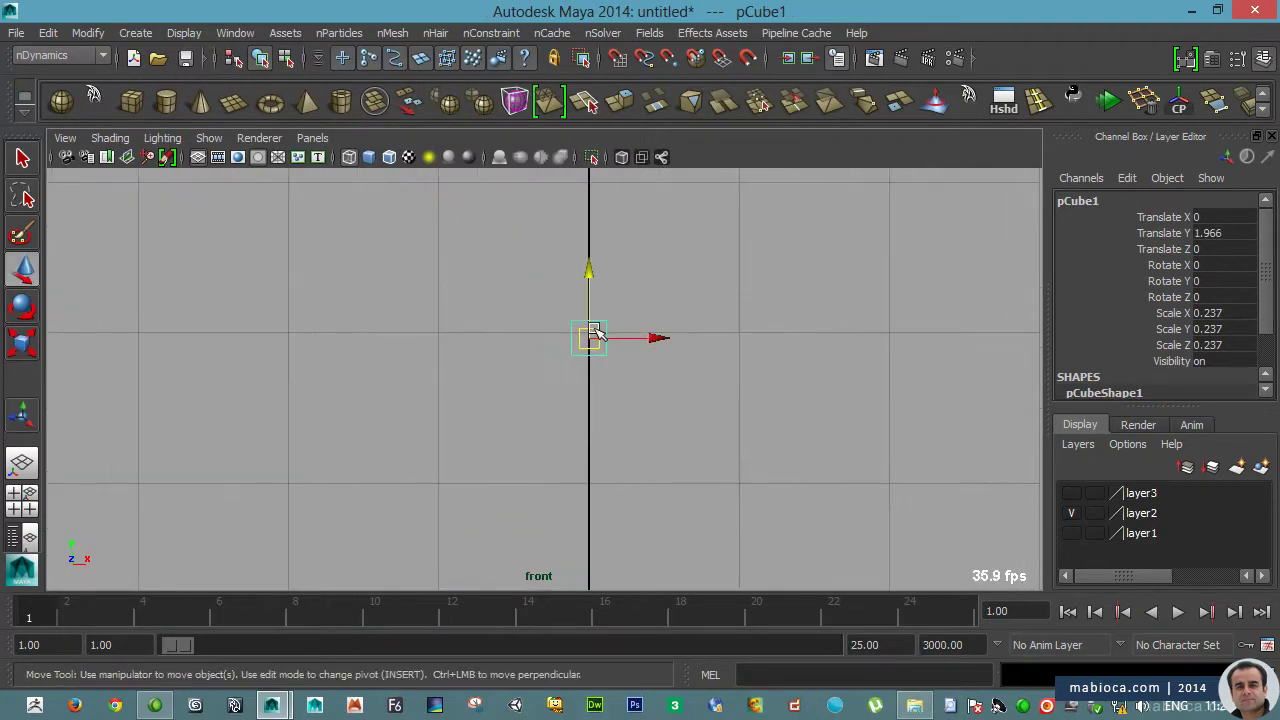
# - Select the cube's top vertices and scale them down to taper it
pyautogui.press('F9')
pyautogui.moveTo(470, 290); pyautogui.dragTo(643, 330)
pyautogui.press('r')
pyautogui.press('space')
pyautogui.scroll(-5, 878, 364)
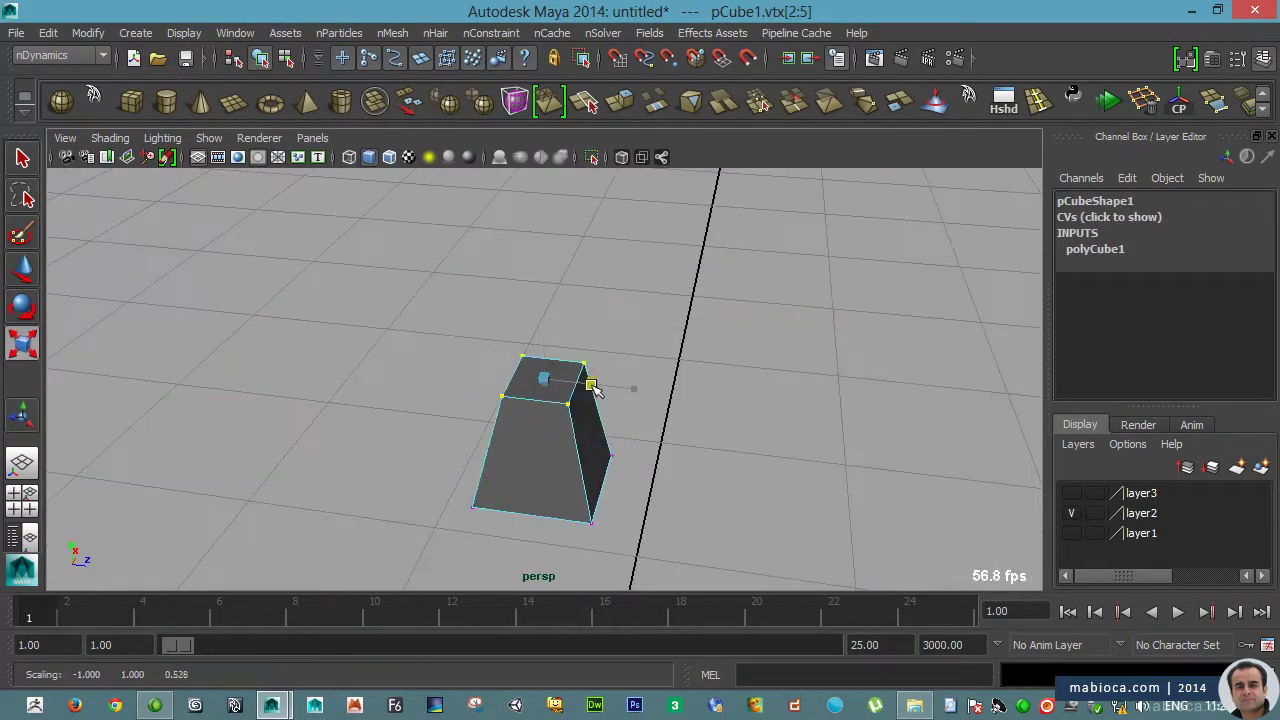
pyautogui.press('F8')
pyautogui.moveTo(234, 357)
pyautogui.keyDown('alt'); pyautogui.mouseDown()
pyautogui.moveTo(631, 346)
pyautogui.moveTo(560, 363)
pyautogui.moveTo(550, 345)
pyautogui.mouseUp(); pyautogui.keyUp('alt')
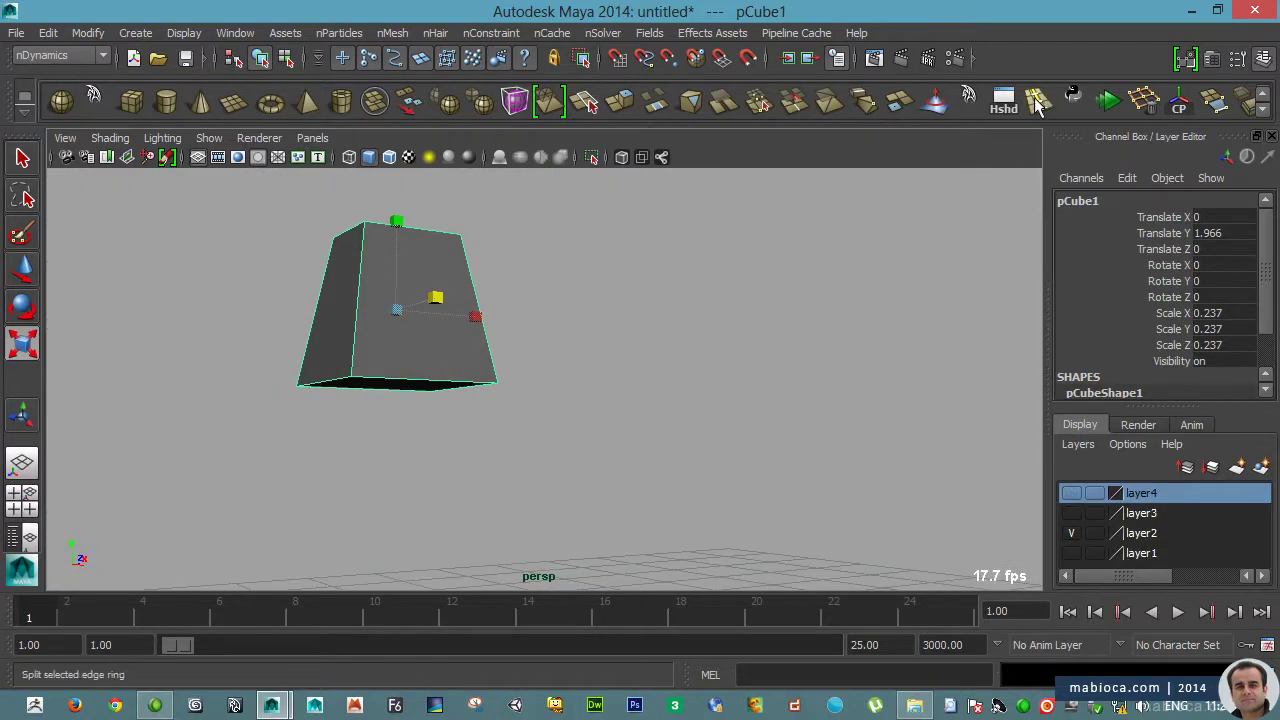
# - Insert four edge loops around the cube
pyautogui.click(1037, 103)
pyautogui.click(493, 388)
pyautogui.click(483, 375)
pyautogui.keyDown('alt'); pyautogui.moveTo(380, 374); pyautogui.dragTo(203, 357); pyautogui.keyUp('alt')
pyautogui.click(203, 357)
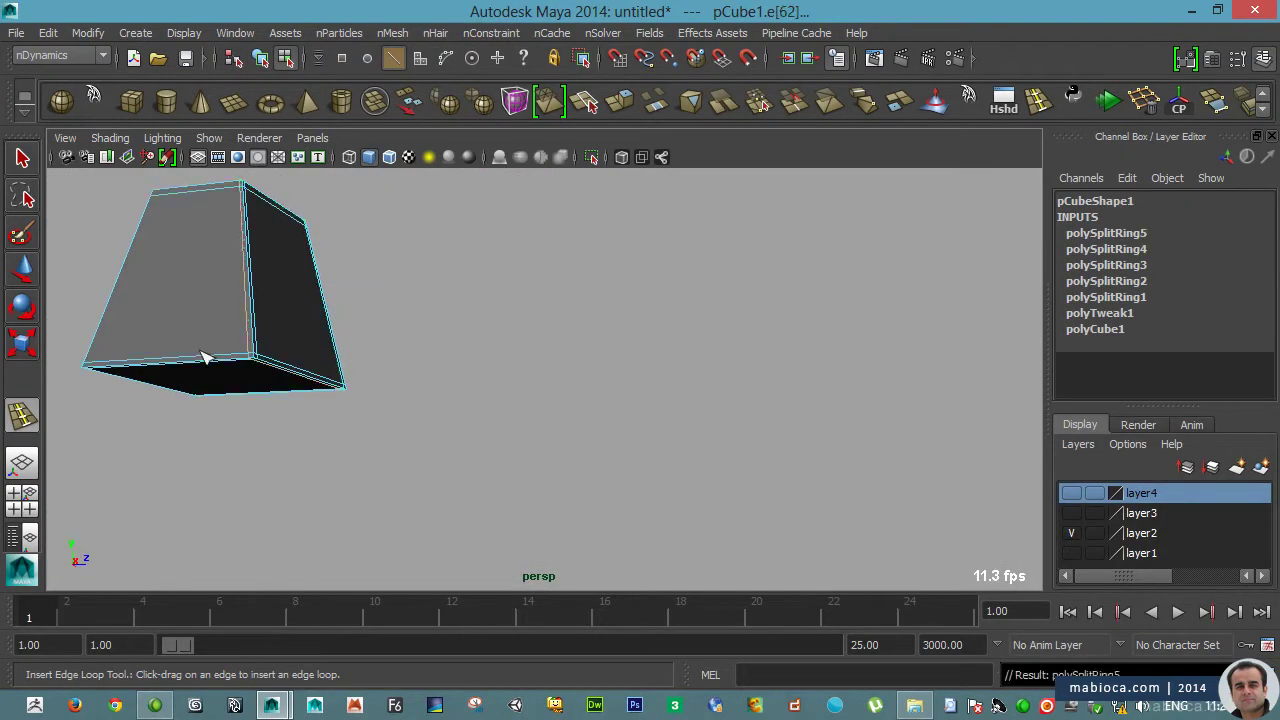
# - Select the cube's top face and extrude it
pyautogui.press('w')
pyautogui.moveTo(218, 211)
pyautogui.keyDown('alt'); pyautogui.mouseDown()
pyautogui.moveTo(471, 391)
pyautogui.moveTo(406, 286)
pyautogui.moveTo(434, 260)
pyautogui.moveTo(383, 283)
pyautogui.moveTo(706, 403)
pyautogui.moveTo(891, 343)
pyautogui.moveTo(655, 367)
pyautogui.mouseUp(); pyautogui.keyUp('alt')
pyautogui.click(434, 260)
pyautogui.click(422, 235)
pyautogui.press('q')
pyautogui.click(660, 295)
pyautogui.hotkey('ctrl', 'e')
pyautogui.click(655, 367)
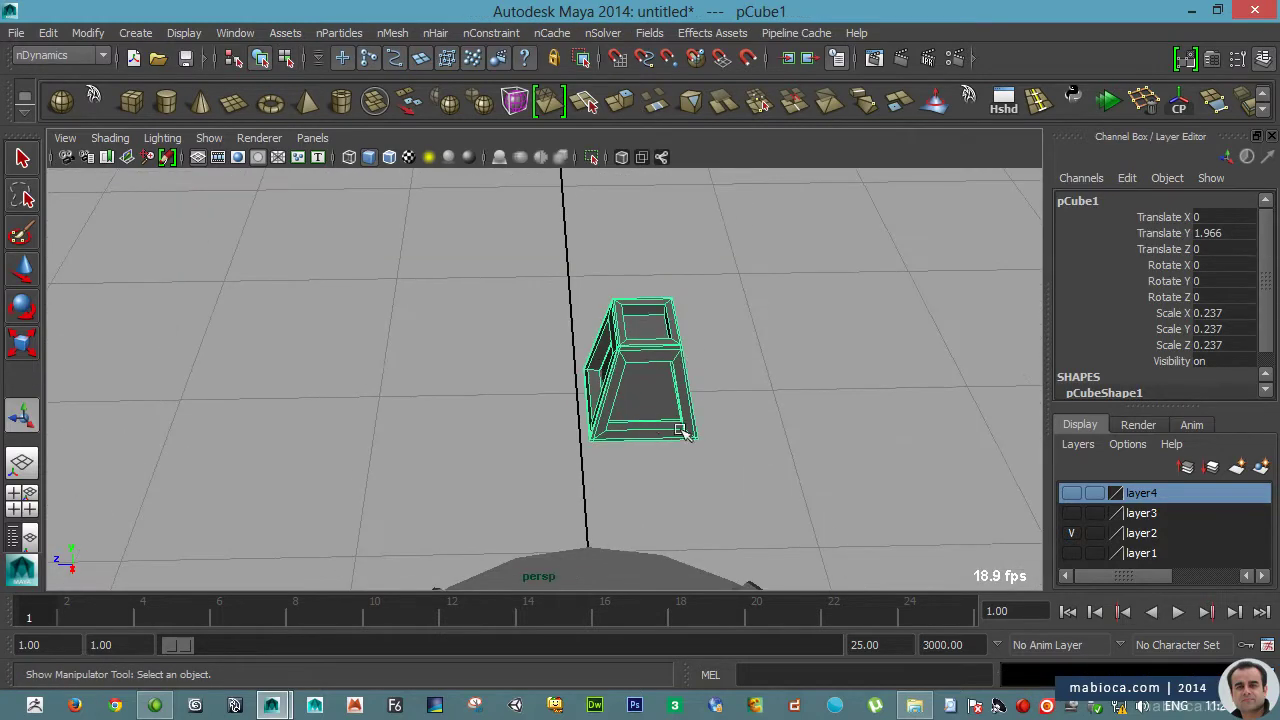
pyautogui.moveTo(680, 430)
pyautogui.keyDown('alt'); pyautogui.mouseDown()
pyautogui.moveTo(429, 326)
pyautogui.moveTo(490, 310)
pyautogui.mouseUp(); pyautogui.keyUp('alt')
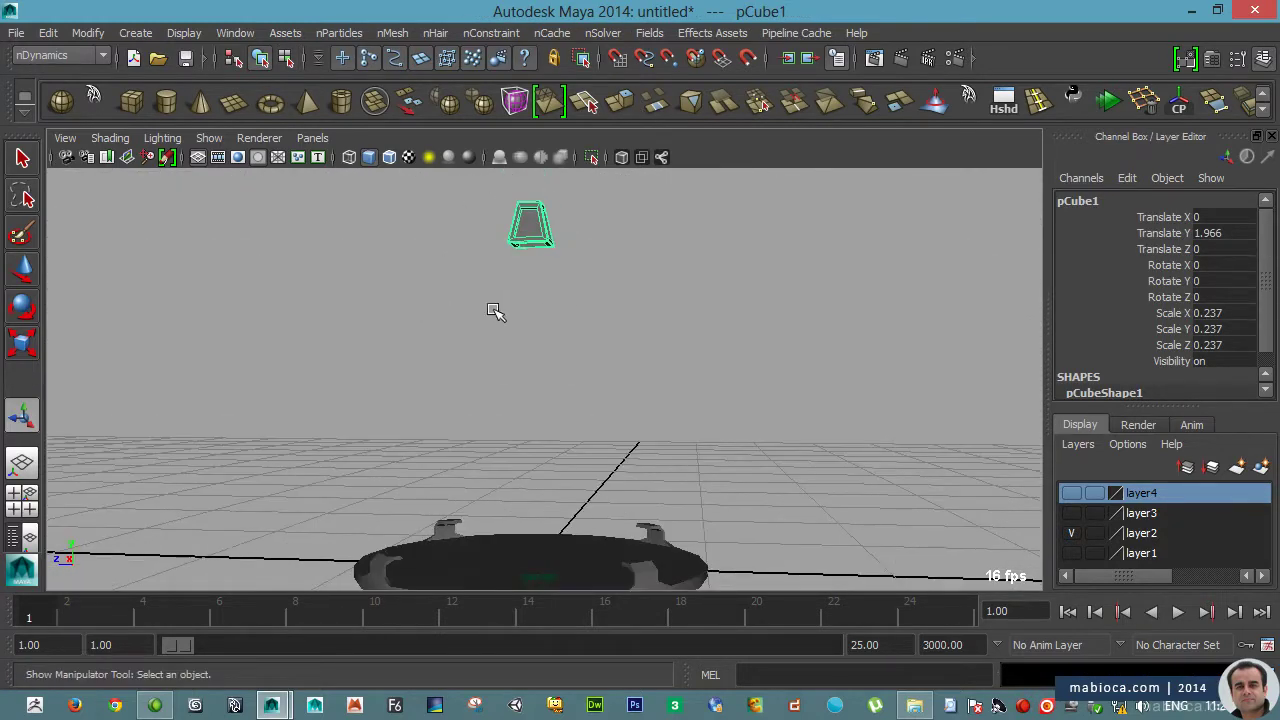
# - Create a thin polygon cylinder with radius 0.1 and Subdivisions Height 40
pyautogui.click(166, 107)
pyautogui.press('r')
pyautogui.moveTo(514, 408); pyautogui.dragTo(470, 408)
pyautogui.click(1090, 262)
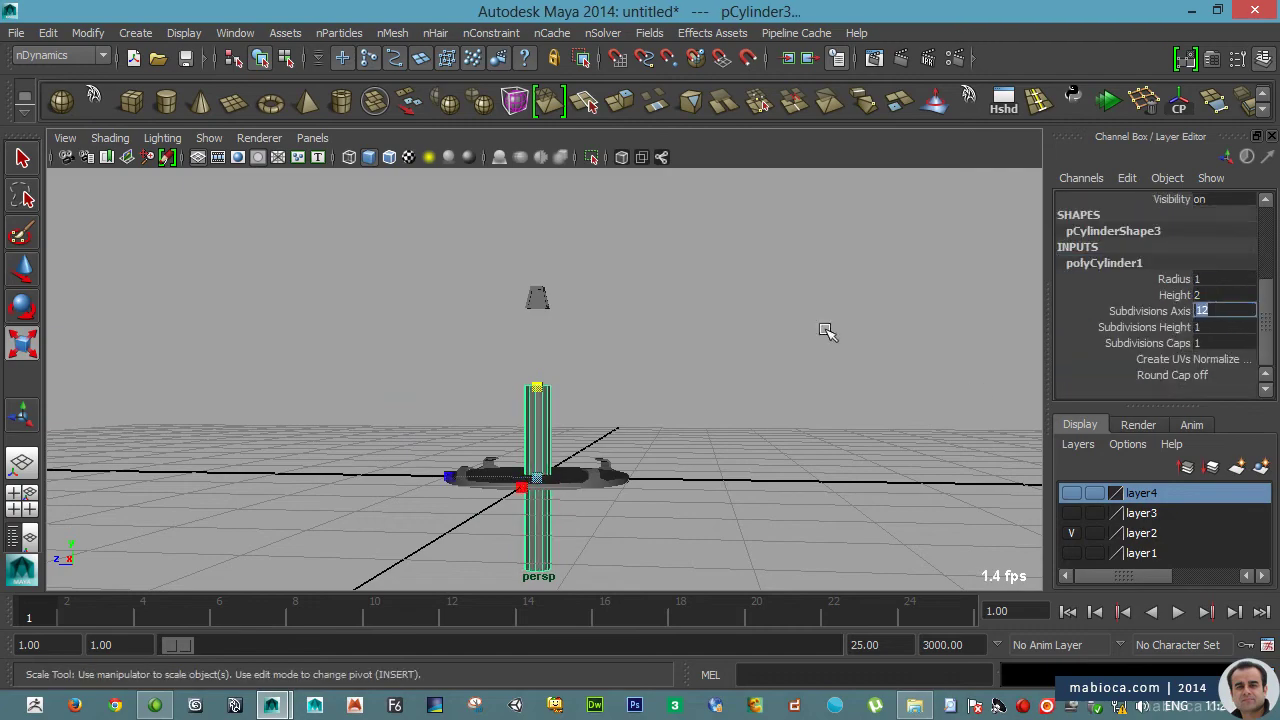
pyautogui.write('1')
pyautogui.press('Return')
pyautogui.scroll(5, 646, 451)
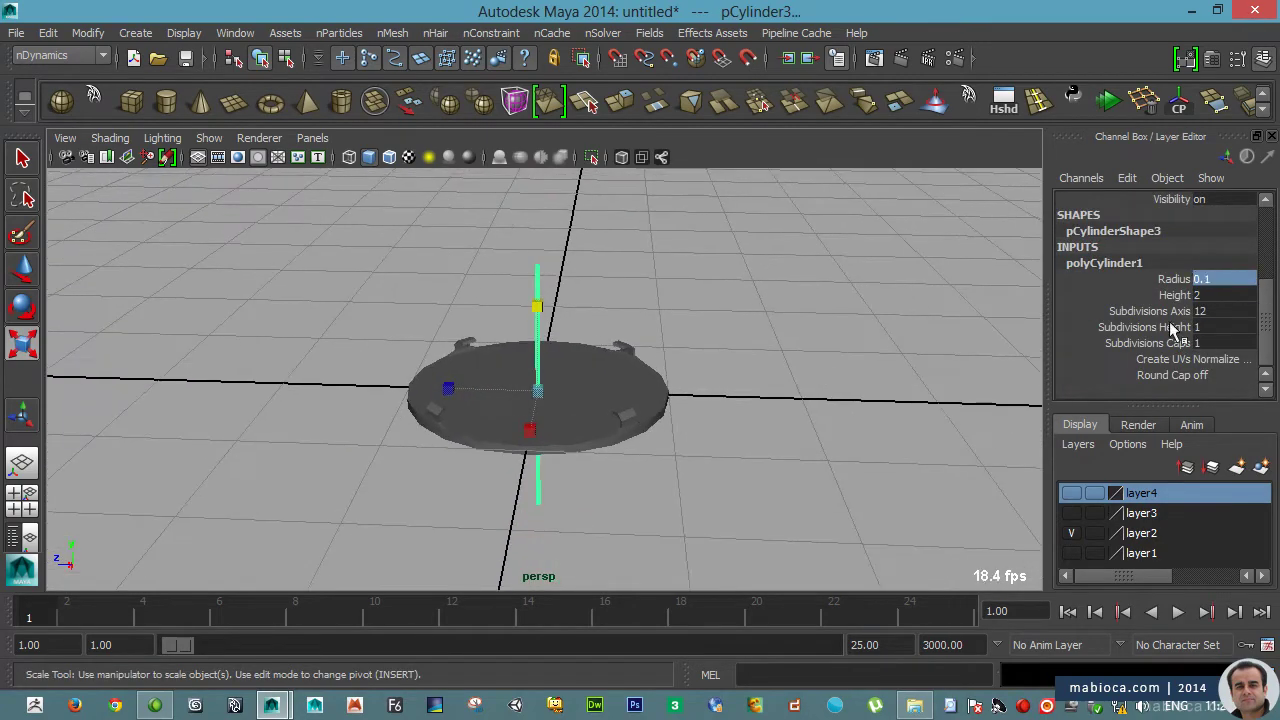
pyautogui.click(1150, 327)
pyautogui.press('4')
pyautogui.scroll(2, 631, 314)
pyautogui.write('40')
pyautogui.press('Return')
pyautogui.scroll(-5, 514, 266)
pyautogui.press('w')
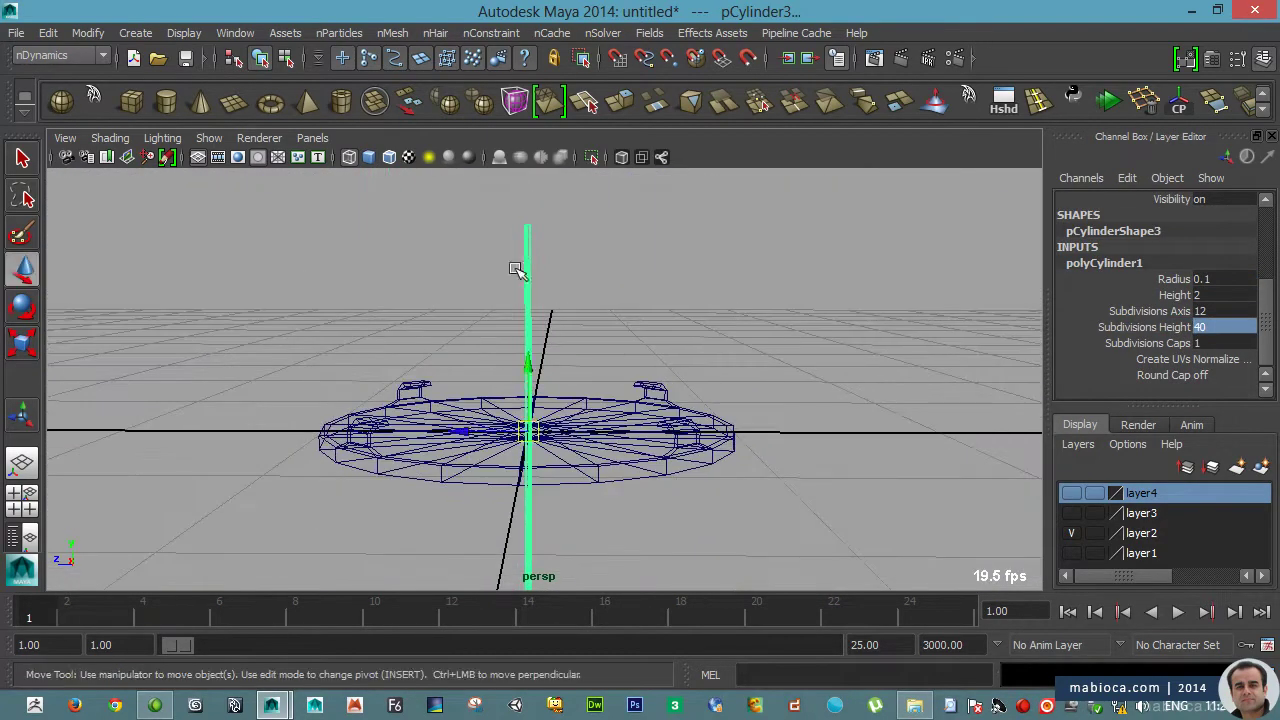
# - Duplicate the cylinder, snap the copy onto a base corner and rotate it toward it
pyautogui.moveTo(549, 268)
pyautogui.keyDown('alt'); pyautogui.mouseDown()
pyautogui.moveTo(606, 391)
pyautogui.moveTo(437, 289)
pyautogui.moveTo(486, 337)
pyautogui.moveTo(714, 220)
pyautogui.mouseUp(); pyautogui.keyUp('alt')
pyautogui.scroll(3, 557, 420)
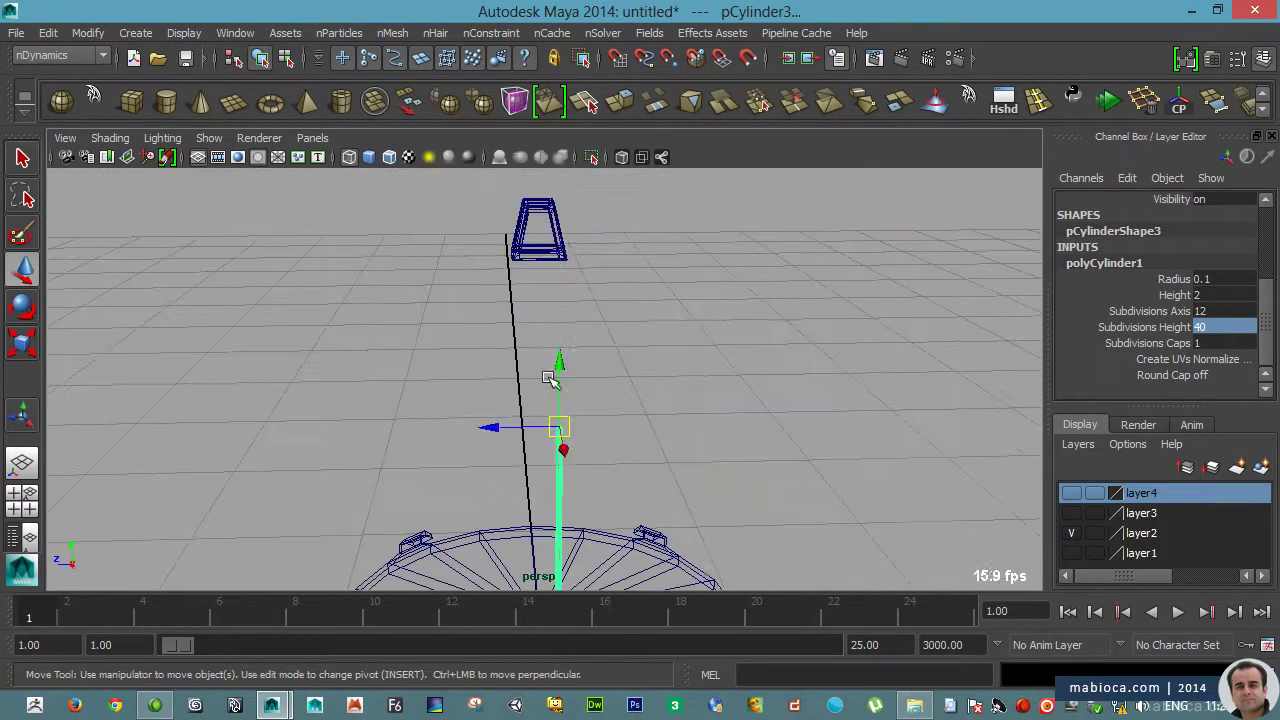
pyautogui.press('5')
pyautogui.moveTo(583, 281)
pyautogui.keyDown('alt'); pyautogui.mouseDown()
pyautogui.moveTo(540, 330)
pyautogui.moveTo(551, 368)
pyautogui.mouseUp(); pyautogui.keyUp('alt')
pyautogui.press('4')
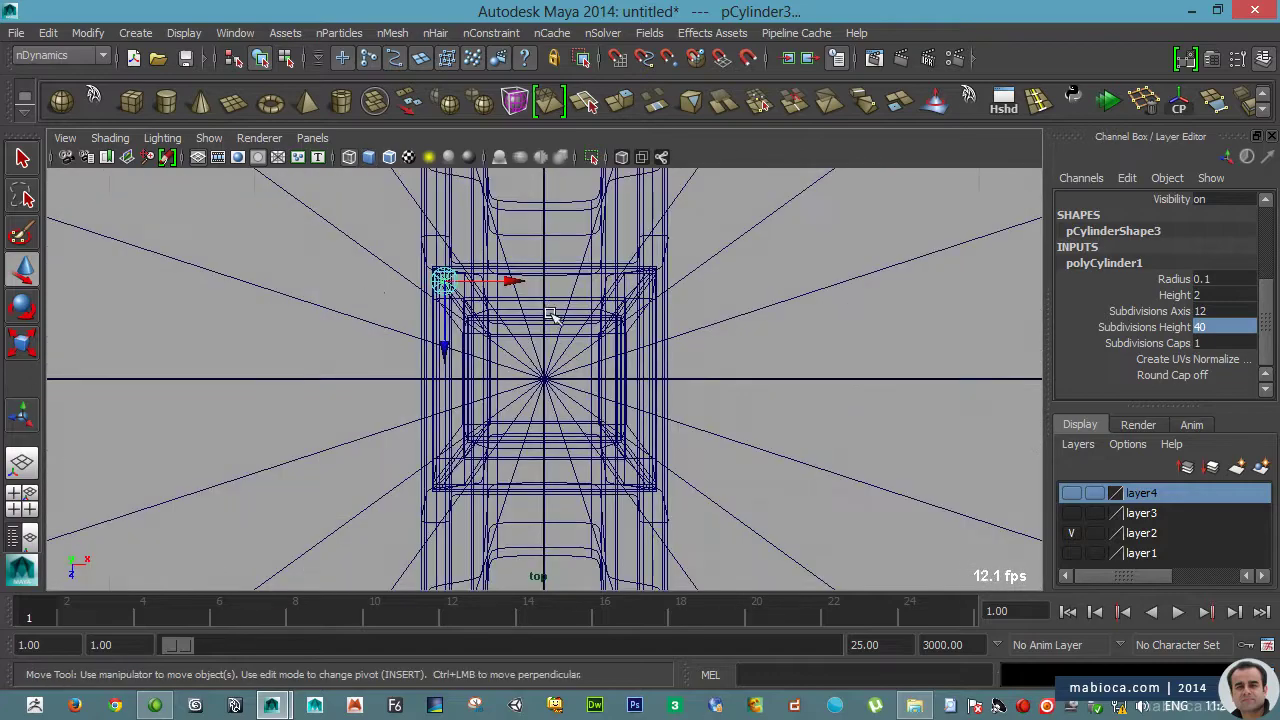
pyautogui.hotkey('ctrl', 'd')
pyautogui.moveTo(614, 234)
pyautogui.keyDown('alt'); pyautogui.mouseDown()
pyautogui.moveTo(777, 429)
pyautogui.moveTo(813, 228)
pyautogui.moveTo(831, 283)
pyautogui.mouseUp(); pyautogui.keyUp('alt')
pyautogui.press('space')
pyautogui.press('space')
pyautogui.press('e')
pyautogui.scroll(-3, 671, 334)
pyautogui.press('space')
# - Position the remaining legs and shorten them to meet the tapered cube
pyautogui.press('space')
pyautogui.moveTo(614, 371); pyautogui.dragTo(621, 312)
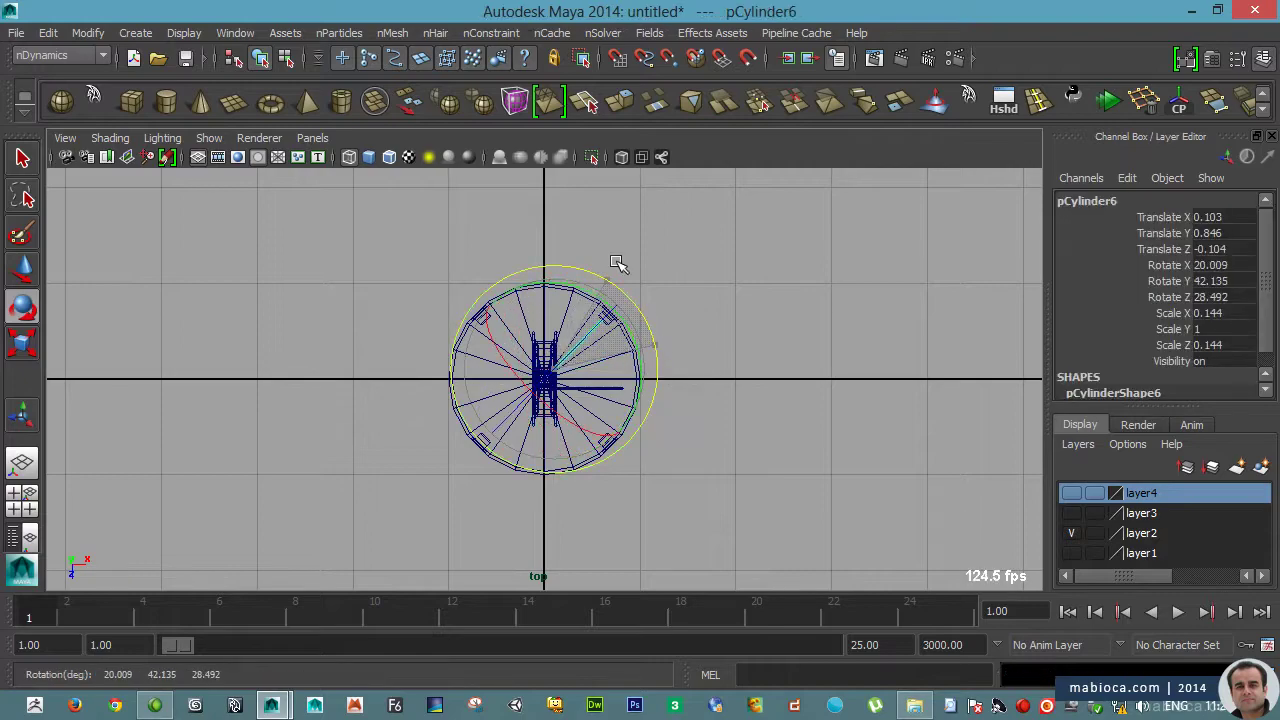
pyautogui.click(618, 262)
pyautogui.press('space')
pyautogui.moveTo(729, 443)
pyautogui.keyDown('alt'); pyautogui.mouseDown()
pyautogui.moveTo(593, 315)
pyautogui.moveTo(611, 434)
pyautogui.moveTo(437, 403)
pyautogui.moveTo(443, 218)
pyautogui.mouseUp(); pyautogui.keyUp('alt')
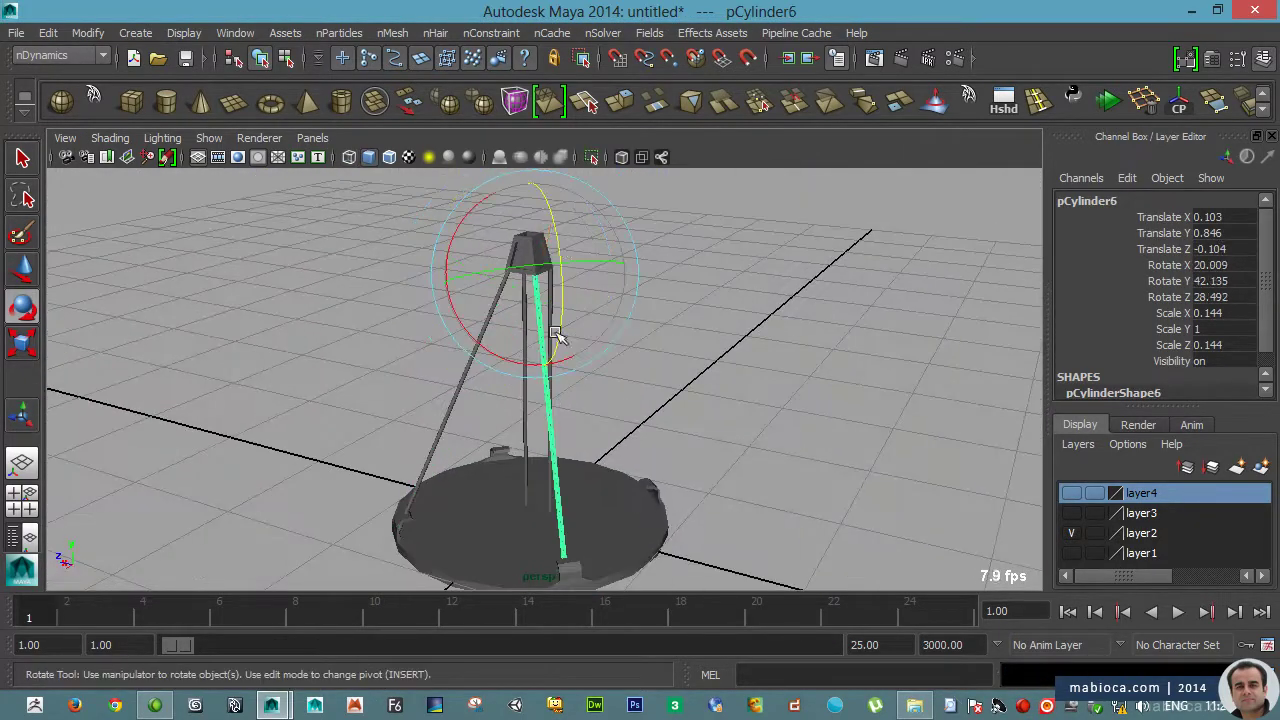
pyautogui.keyDown('alt'); pyautogui.moveTo(553, 243); pyautogui.dragTo(591, 437); pyautogui.keyUp('alt')
pyautogui.press('space')
pyautogui.press('space')
pyautogui.click(597, 377)
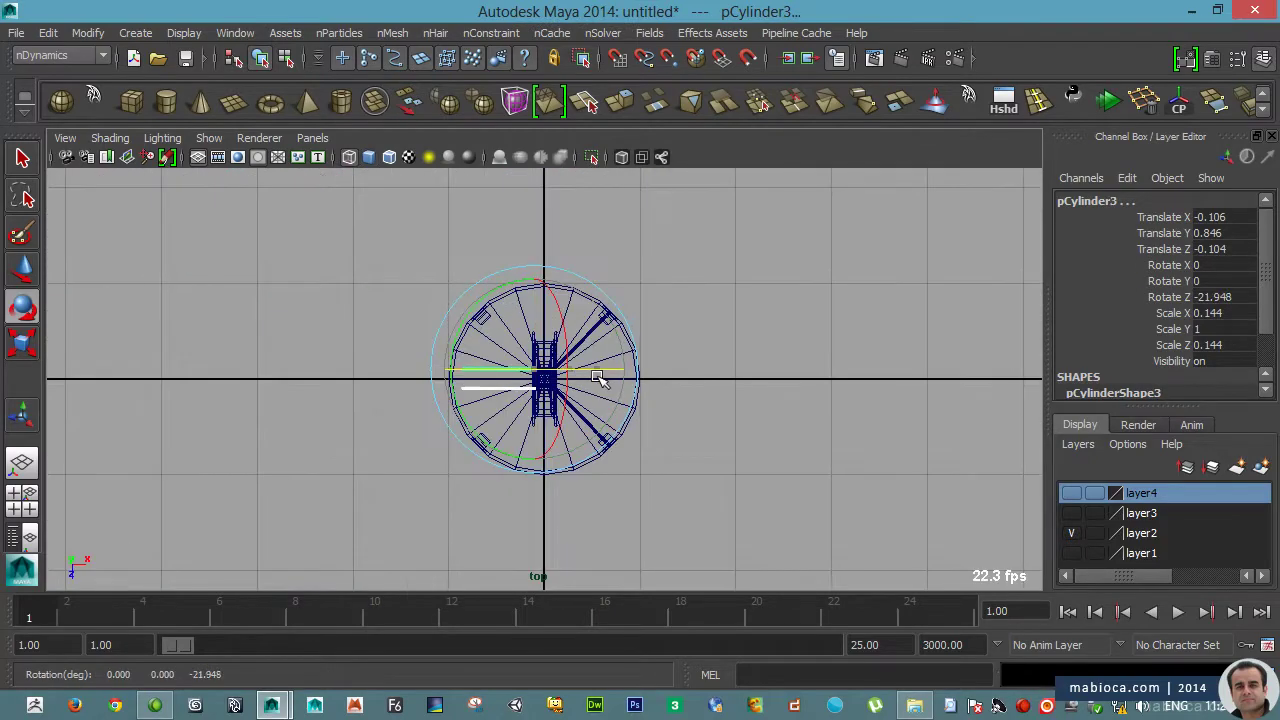
pyautogui.click(607, 330)
pyautogui.press('space')
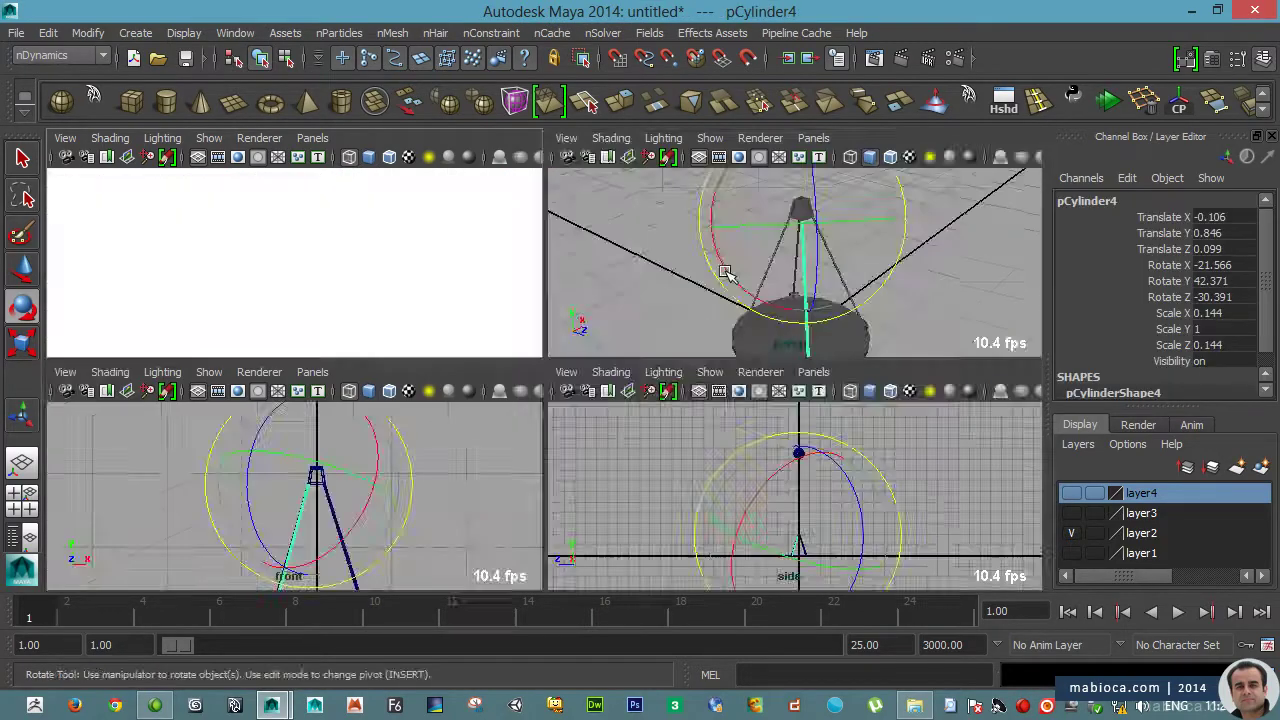
pyautogui.press('space')
pyautogui.keyDown('alt'); pyautogui.moveTo(931, 443); pyautogui.dragTo(562, 320); pyautogui.keyUp('alt')
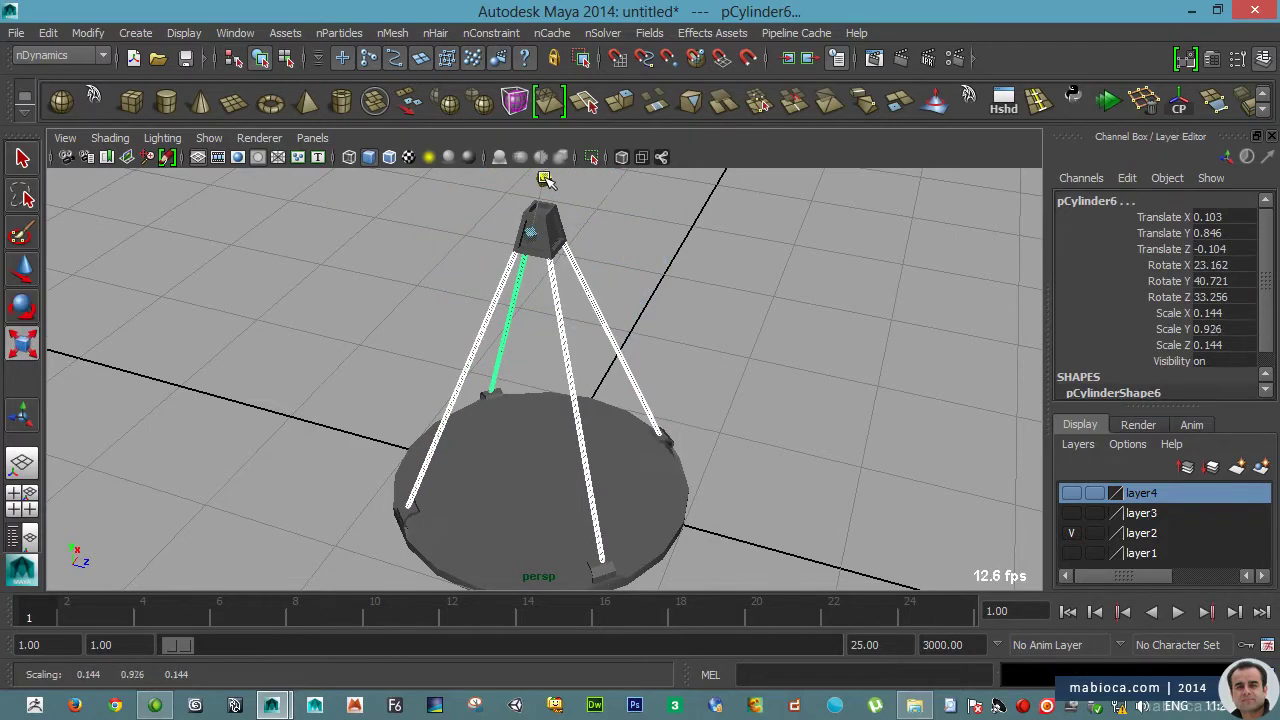
pyautogui.keyDown('alt'); pyautogui.moveTo(545, 180); pyautogui.dragTo(726, 251); pyautogui.keyUp('alt')
pyautogui.click(749, 354)
pyautogui.moveTo(749, 354)
pyautogui.keyDown('alt'); pyautogui.mouseDown()
pyautogui.moveTo(486, 437)
pyautogui.moveTo(570, 392)
pyautogui.mouseUp(); pyautogui.keyUp('alt')
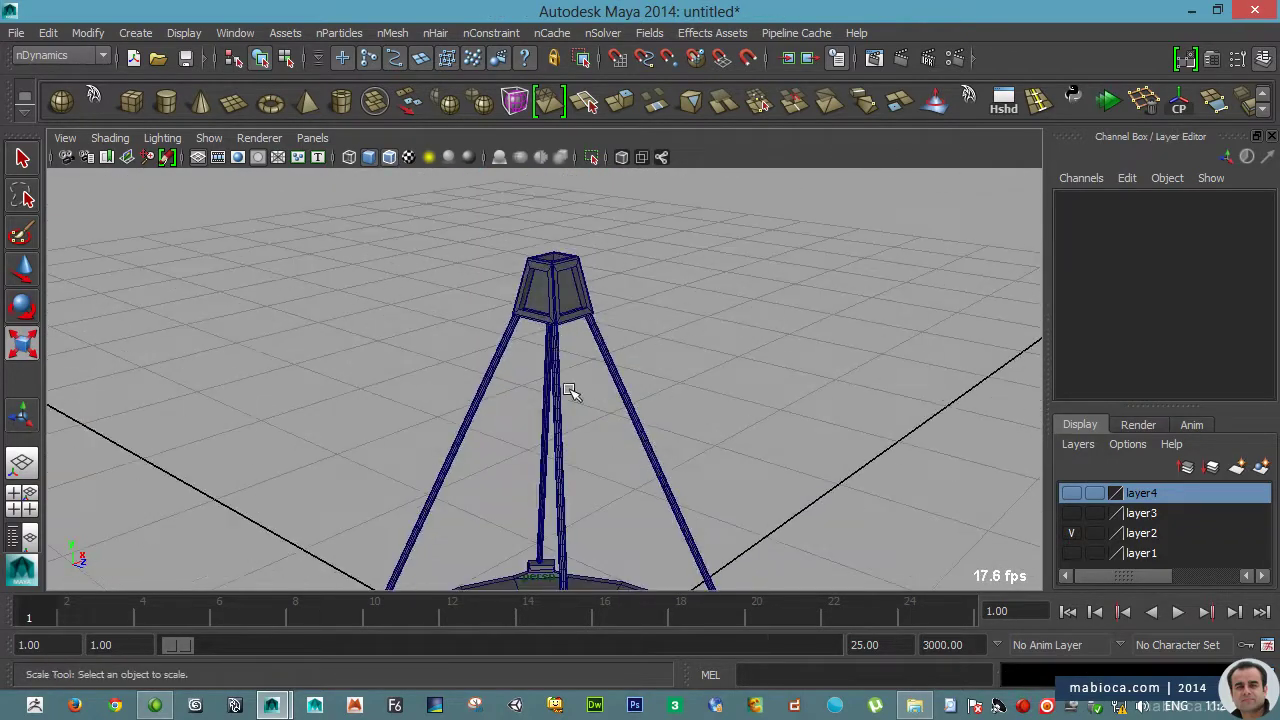
# - Move pCylinder7 up above the tripod and scale it to about 7.177 in Y
pyautogui.click(570, 392)
pyautogui.keyDown('alt'); pyautogui.moveTo(570, 392); pyautogui.dragTo(460, 410, button='right'); pyautogui.keyUp('alt')
pyautogui.press('space')
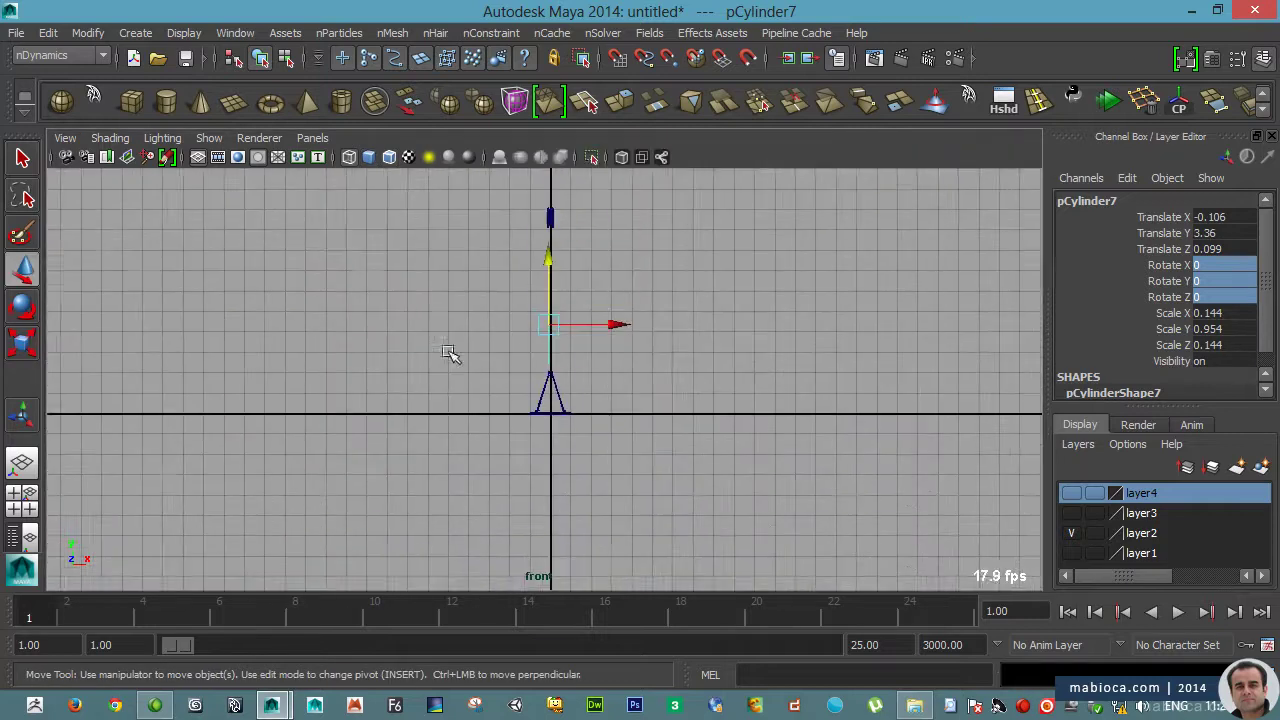
pyautogui.click(553, 241)
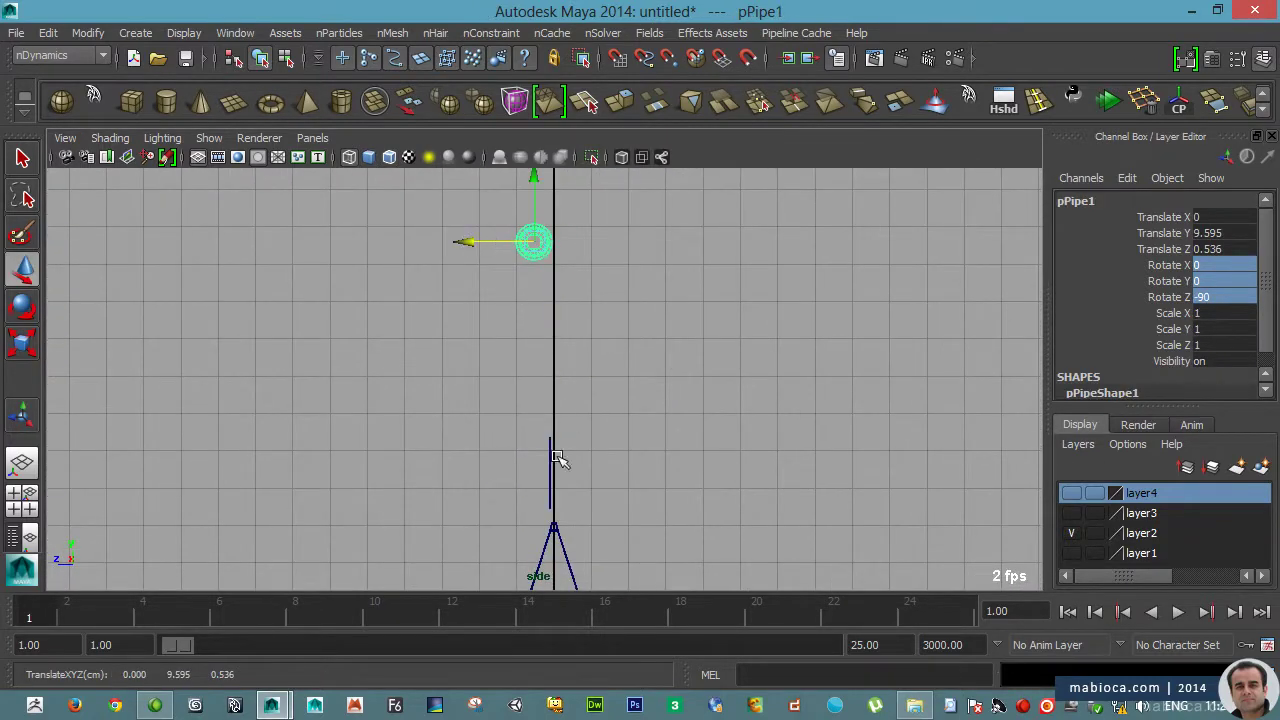
pyautogui.keyDown('alt'); pyautogui.moveTo(541, 431); pyautogui.dragTo(688, 421, button='right'); pyautogui.keyUp('alt')
pyautogui.keyDown('alt'); pyautogui.moveTo(688, 479); pyautogui.dragTo(582, 329, button='right'); pyautogui.keyUp('alt')
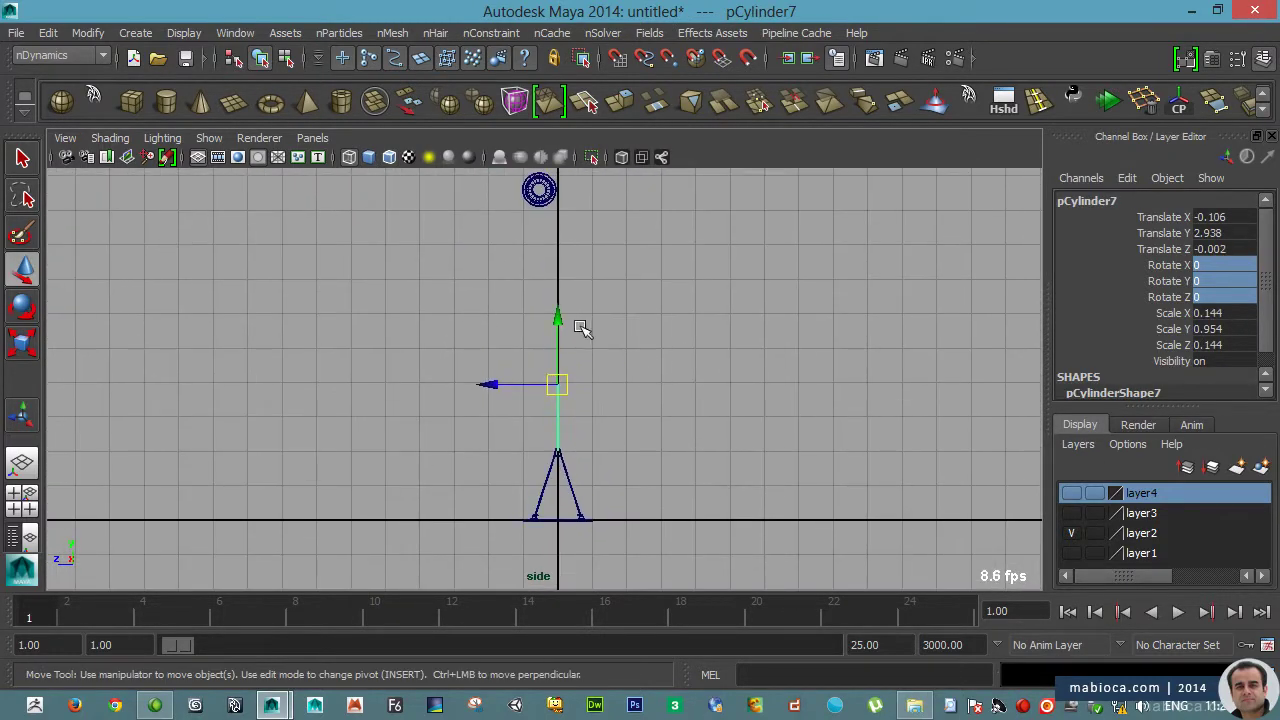
pyautogui.moveTo(597, 319)
pyautogui.mouseDown()
pyautogui.moveTo(563, 294)
pyautogui.moveTo(523, 229)
pyautogui.mouseUp()
pyautogui.press('r')
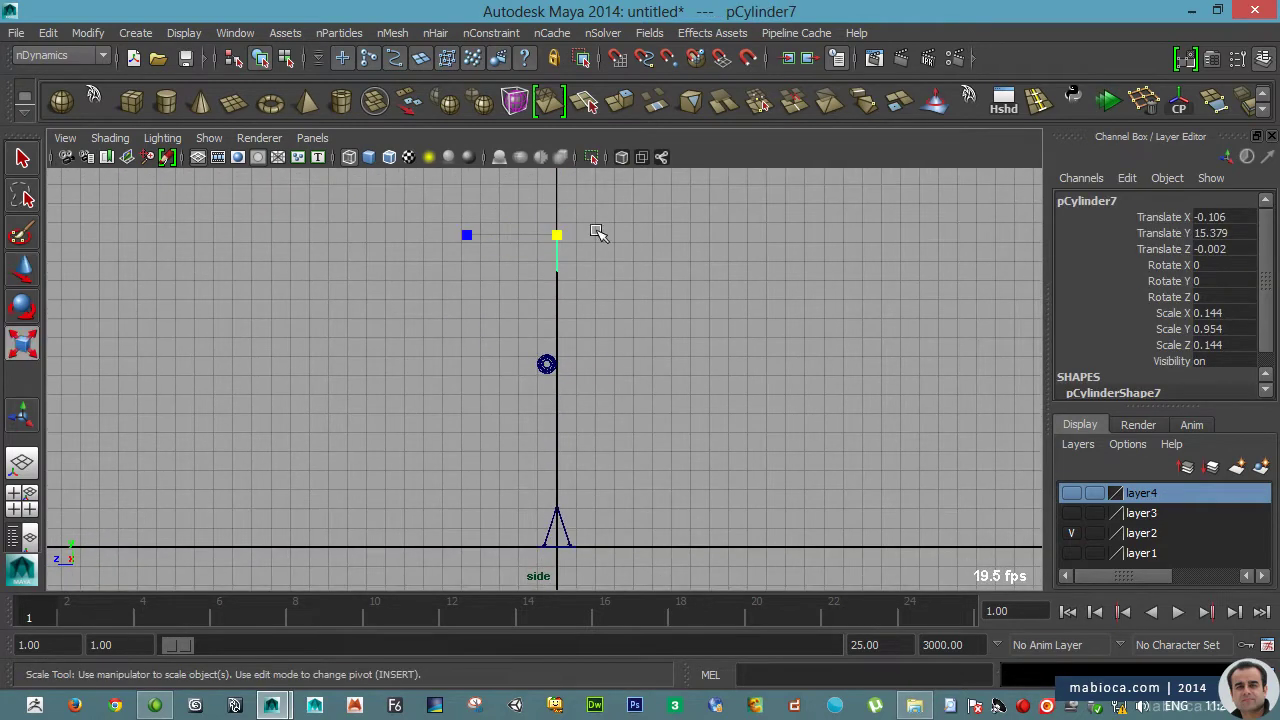
pyautogui.moveTo(600, 234); pyautogui.dragTo(557, 167)
pyautogui.keyDown('alt'); pyautogui.moveTo(537, 511); pyautogui.dragTo(651, 434, button='right'); pyautogui.keyUp('alt')
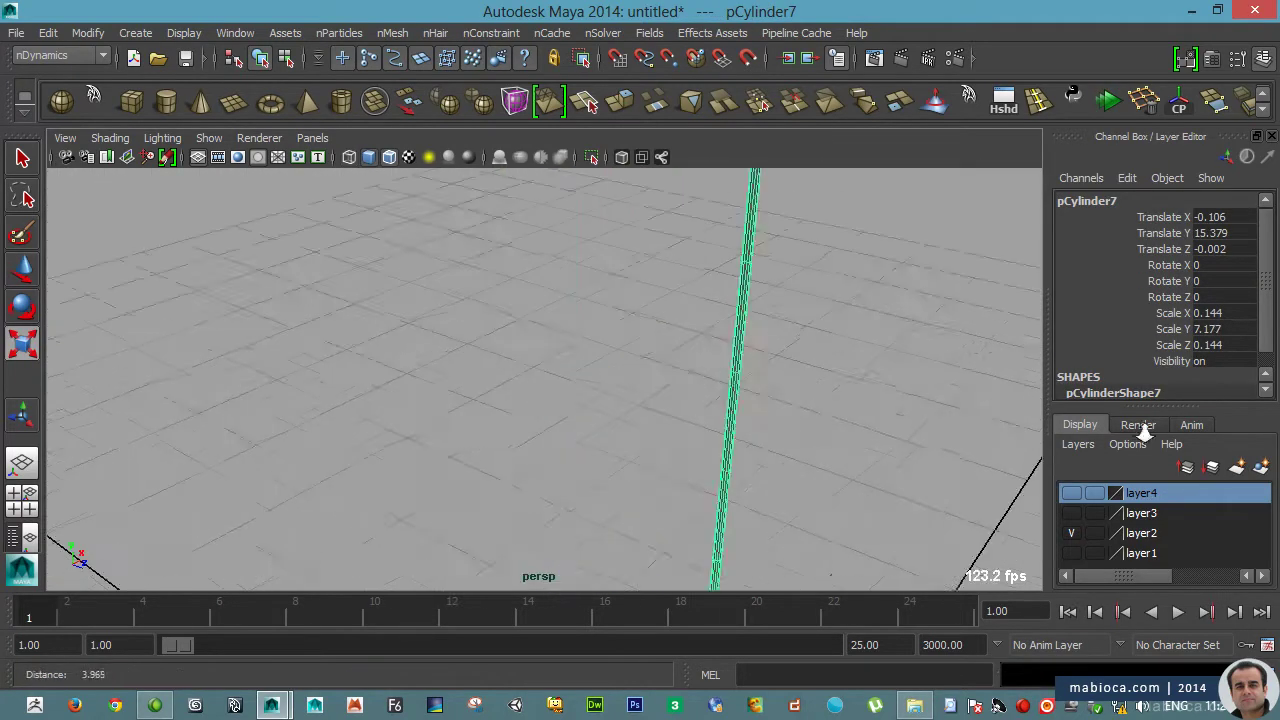
# - Switch the pole to face mode and marquee-select its faces
pyautogui.rightClick(573, 265)
pyautogui.rightClick(580, 271)
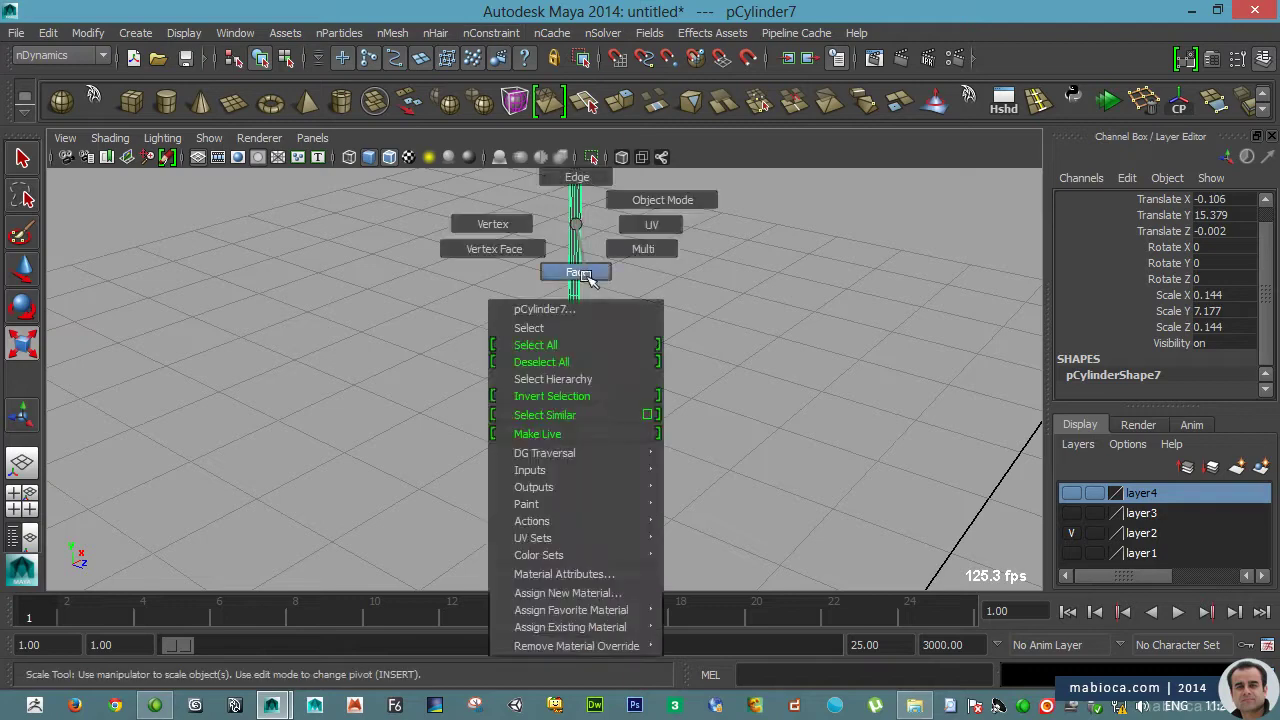
pyautogui.click(614, 323)
pyautogui.press('space')
pyautogui.press('space')
pyautogui.keyDown('alt'); pyautogui.moveTo(643, 409); pyautogui.dragTo(673, 489, button='middle'); pyautogui.keyUp('alt')
pyautogui.moveTo(623, 214); pyautogui.dragTo(557, 393)
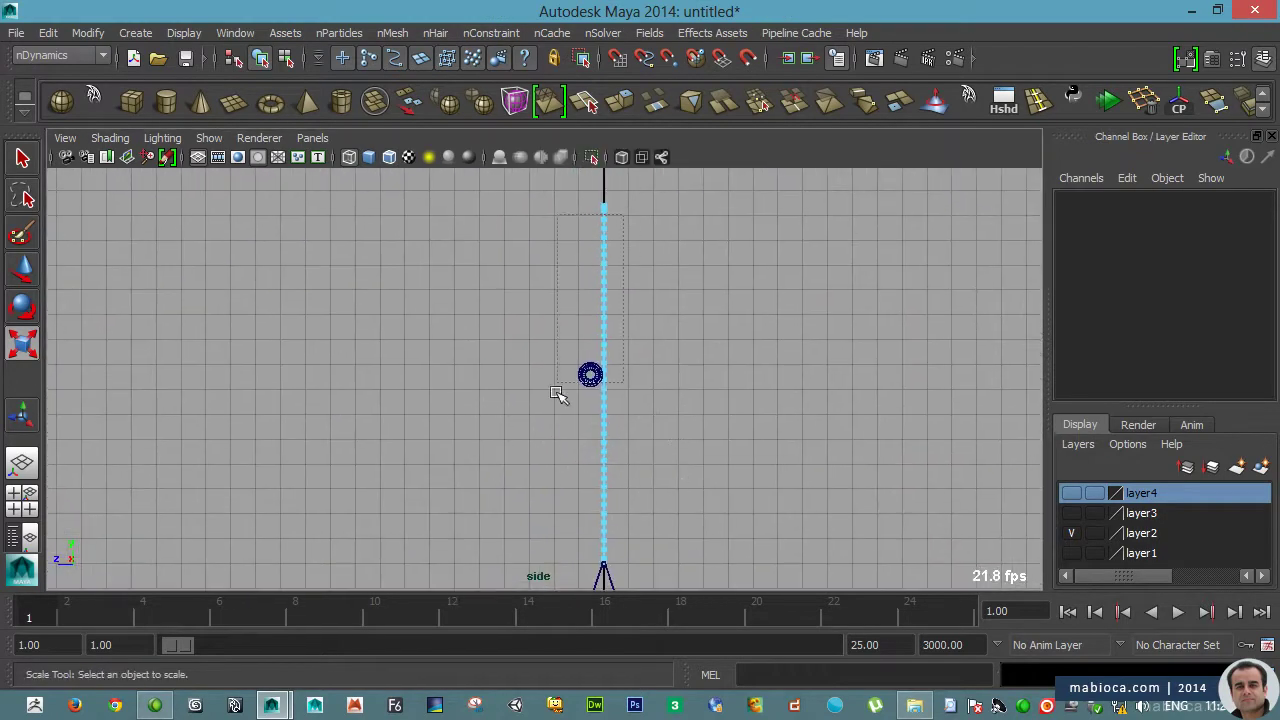
# - Apply Add Divisions to Face to the pole: Linearly, U 1, V 8
pyautogui.press('f')
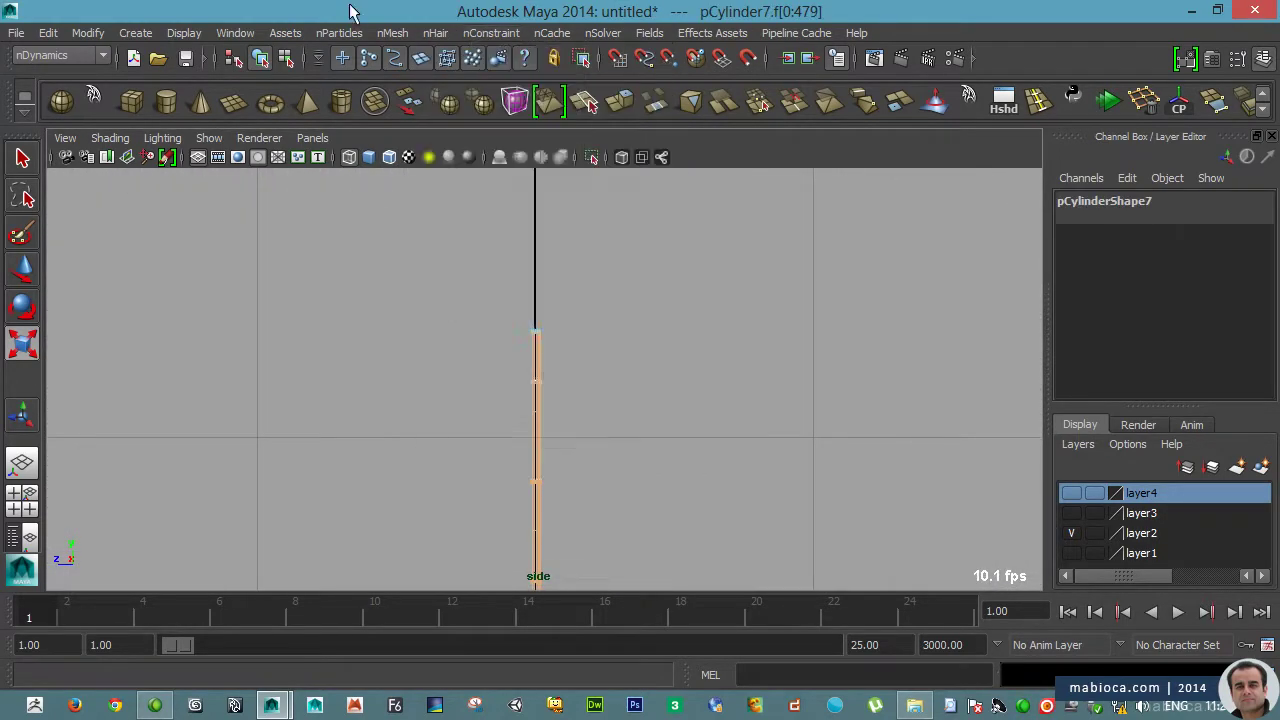
pyautogui.press('space')
pyautogui.click(430, 442)
pyautogui.click(600, 257)
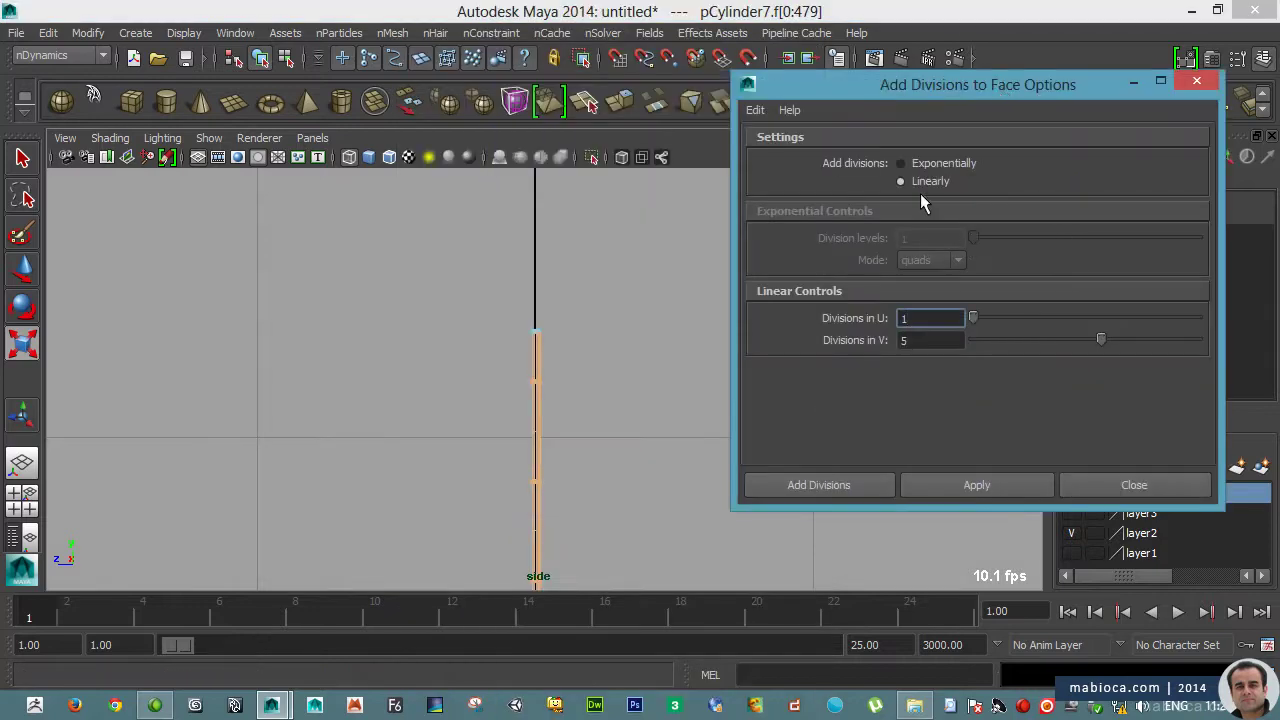
pyautogui.click(977, 484)
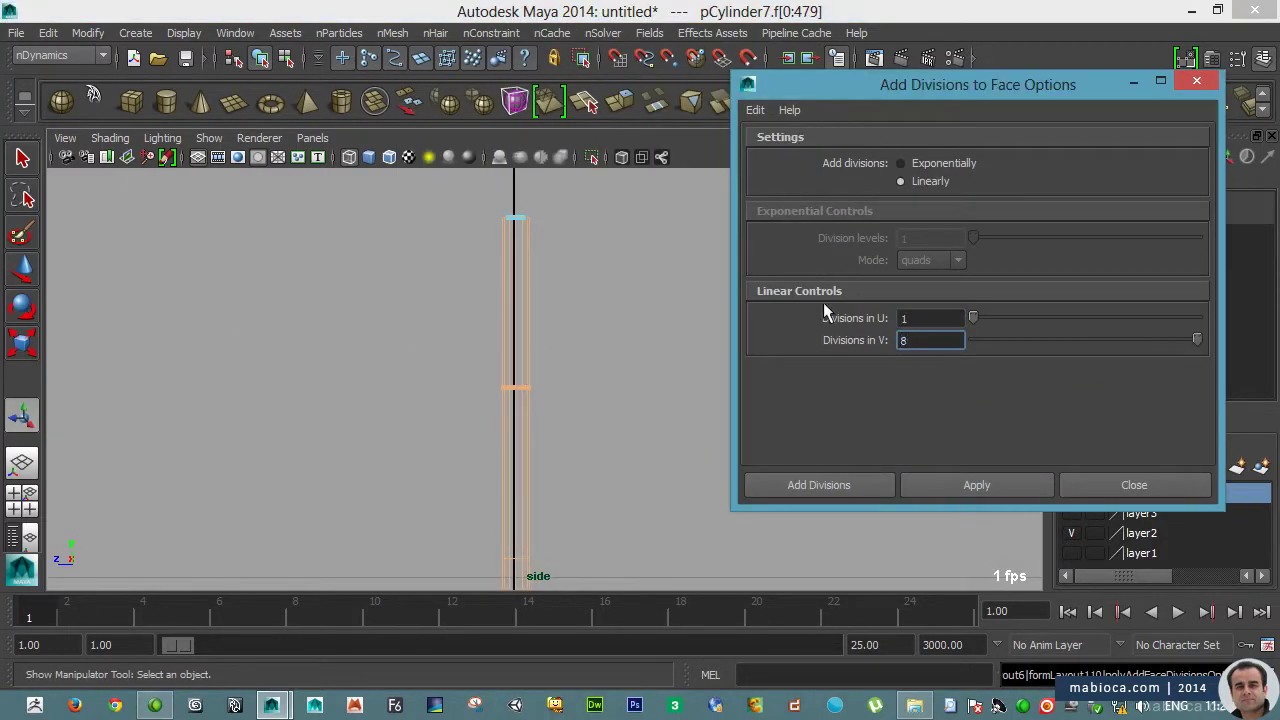
pyautogui.press('space')
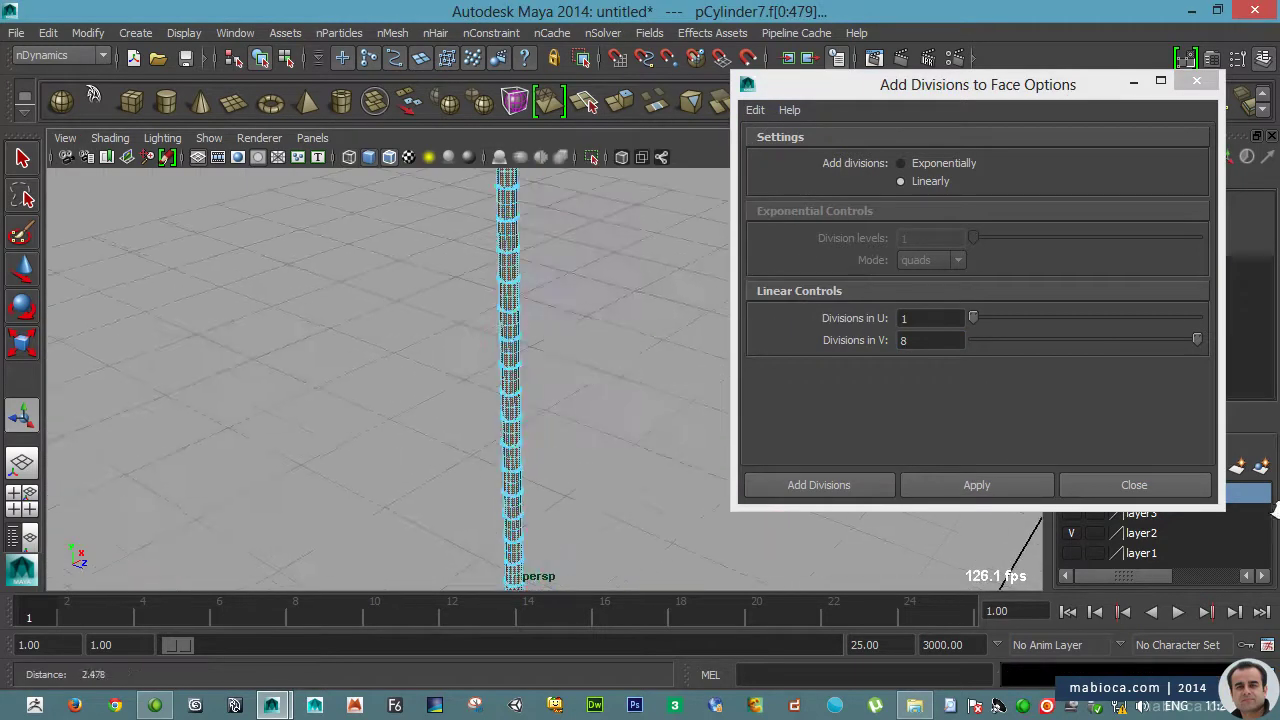
pyautogui.click(932, 341)
pyautogui.click(977, 486)
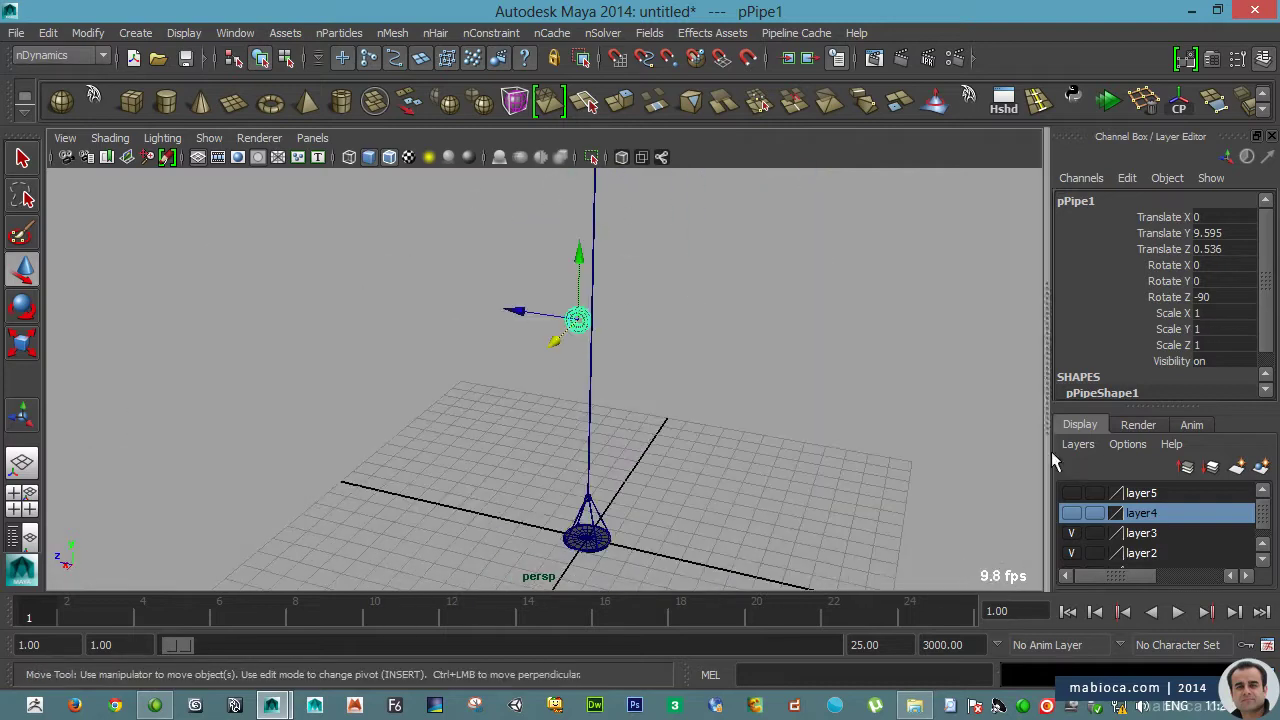
# - Rename layer5 to 'low' with a red colour
pyautogui.click(1071, 493)
pyautogui.click(1071, 513)
pyautogui.doubleClick(1141, 513)
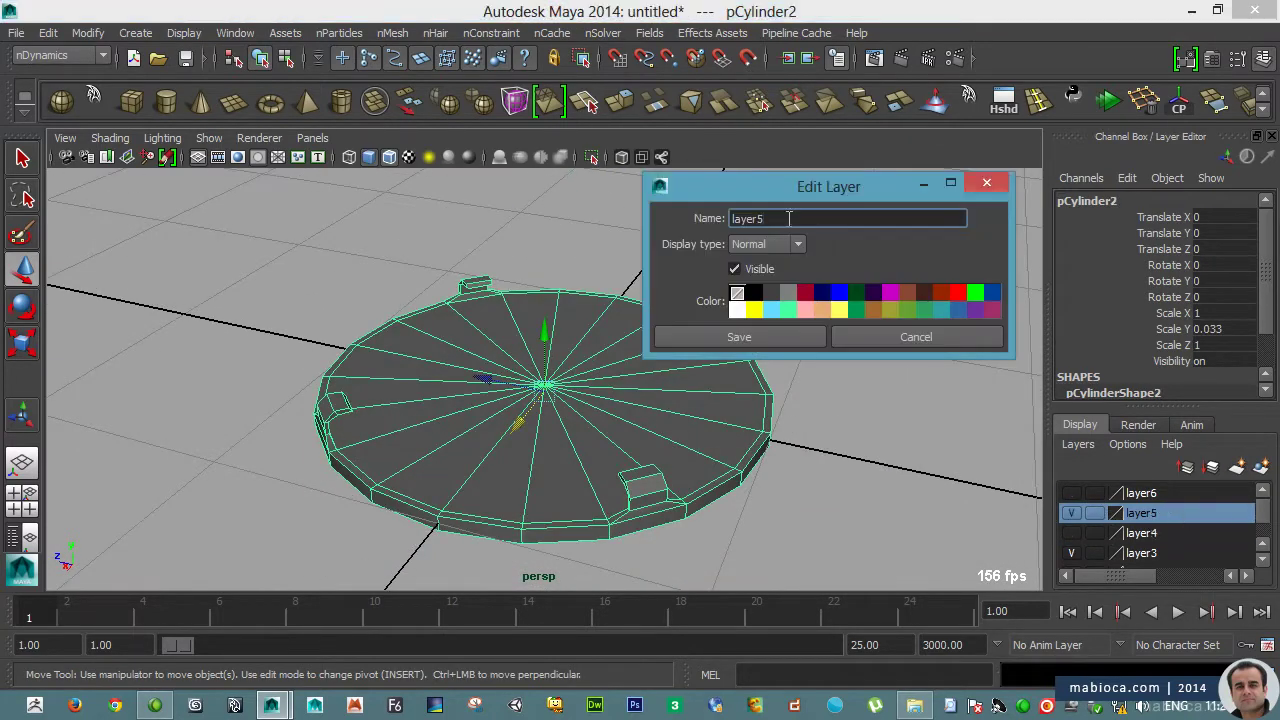
pyautogui.click(740, 338)
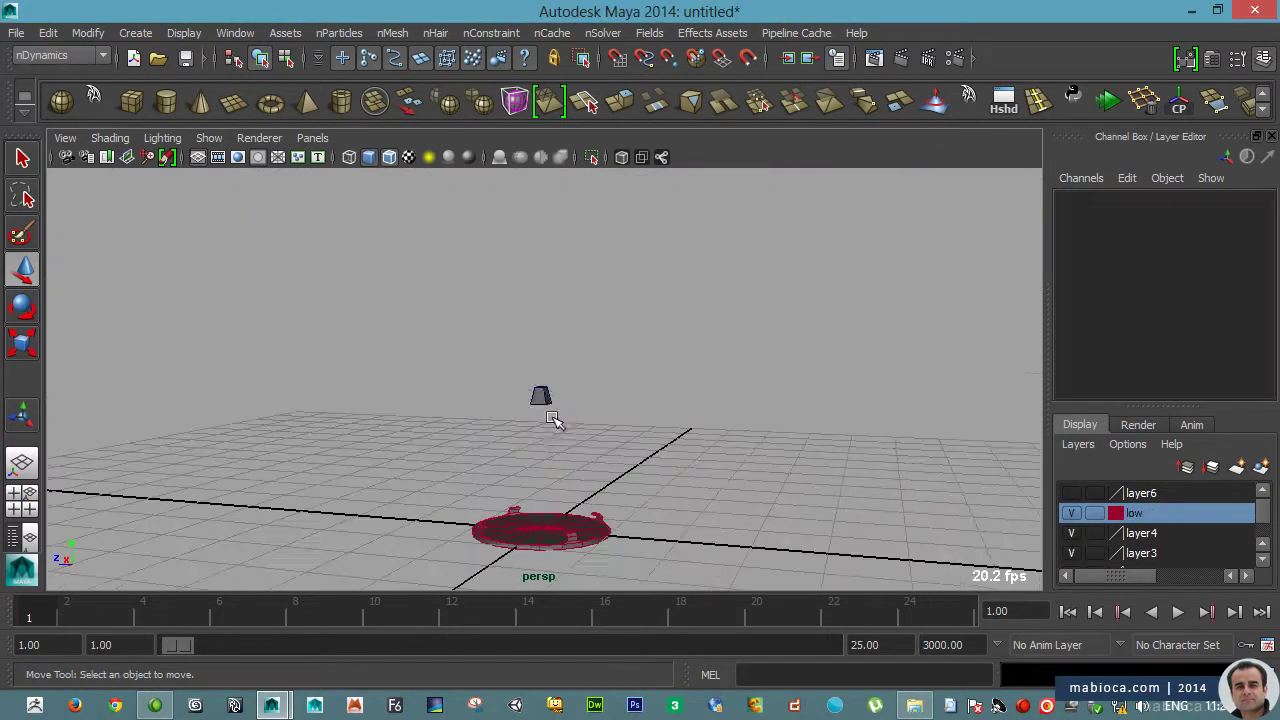
pyautogui.click(1078, 444)
pyautogui.click(1145, 398)
pyautogui.keyDown('alt'); pyautogui.moveTo(700, 486); pyautogui.dragTo(587, 486, button='right'); pyautogui.keyUp('alt')
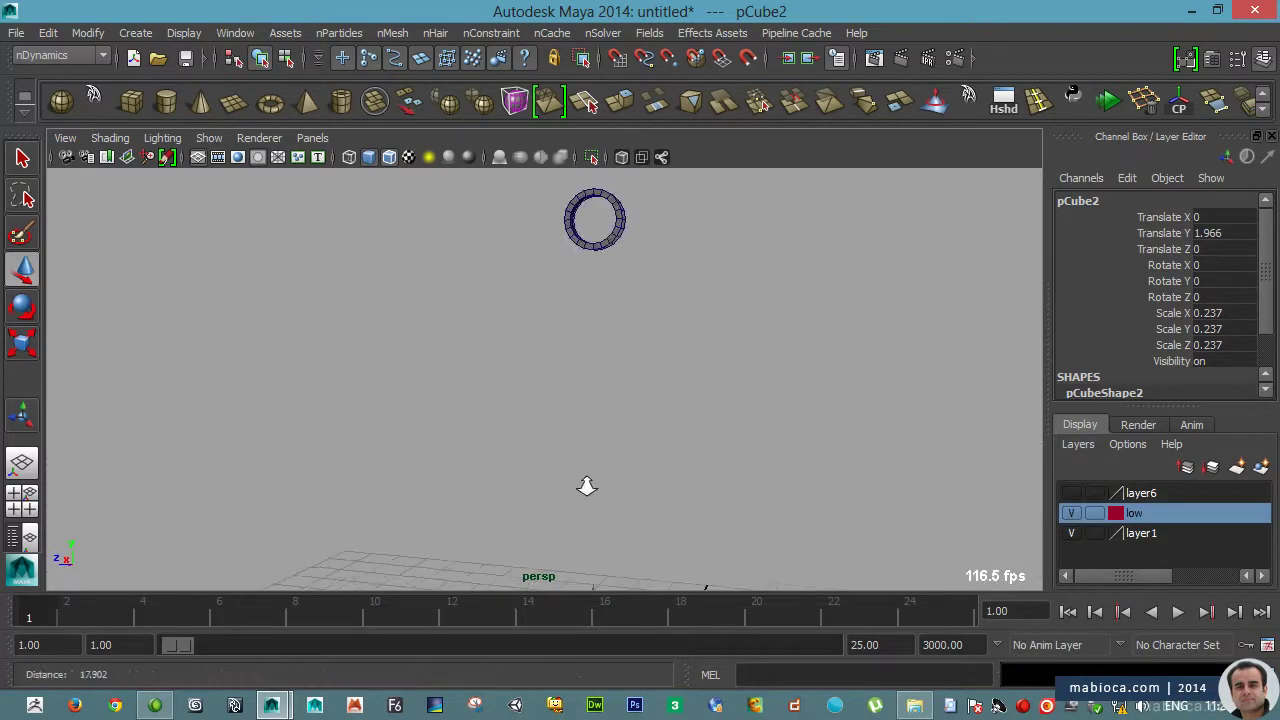
pyautogui.press('space')
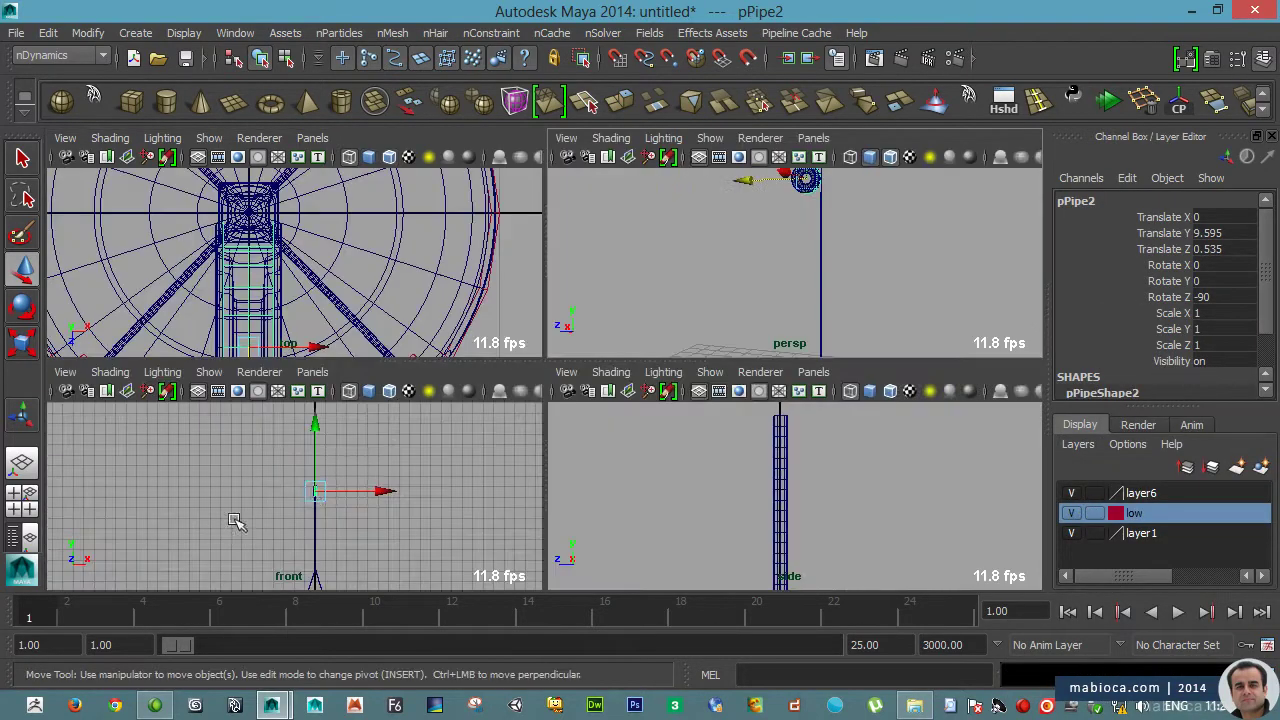
pyautogui.press('space')
pyautogui.press('space')
pyautogui.press('space')
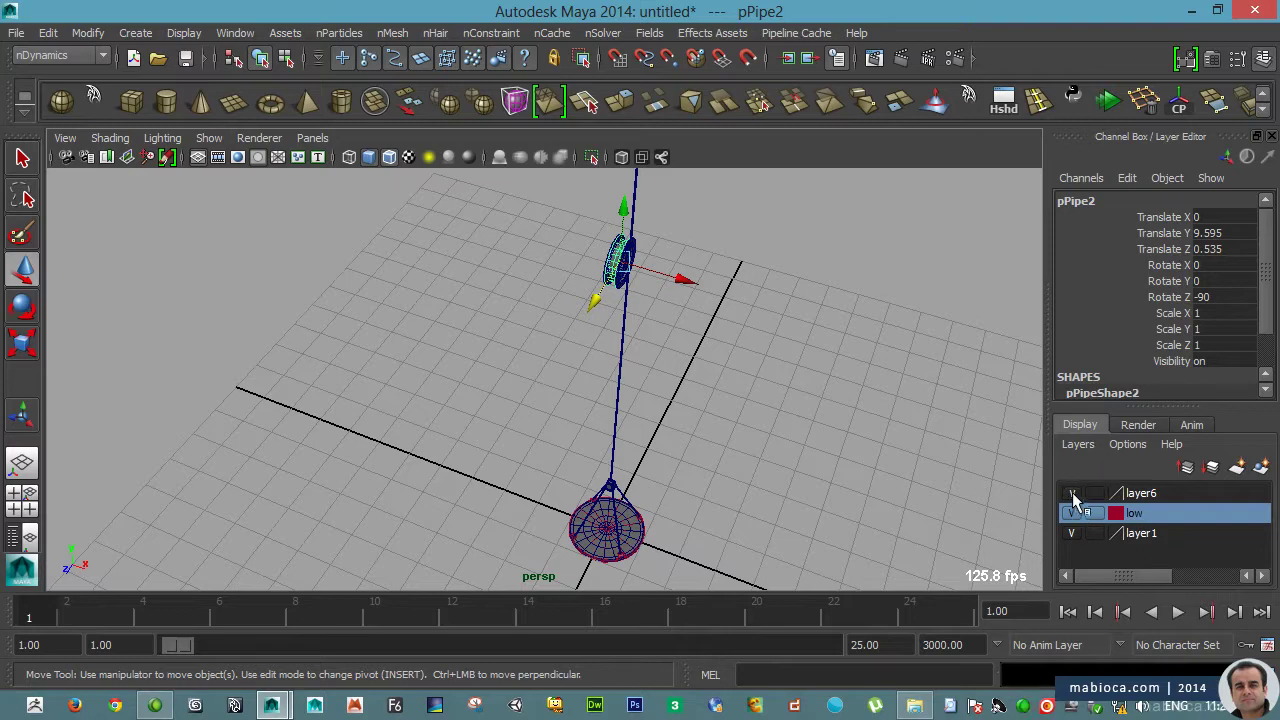
# - Rename layer6 to 'high' in green and toggle the layers' visibility
pyautogui.doubleClick(1075, 497)
pyautogui.write('high')
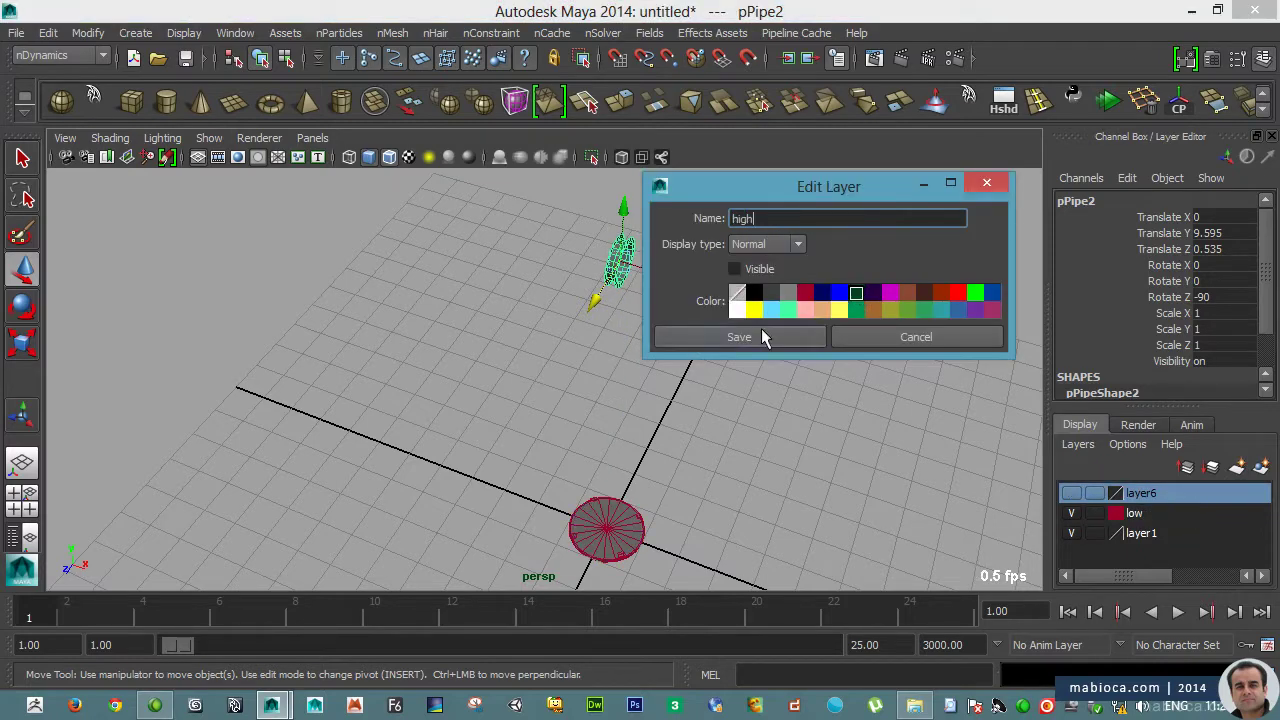
pyautogui.click(740, 337)
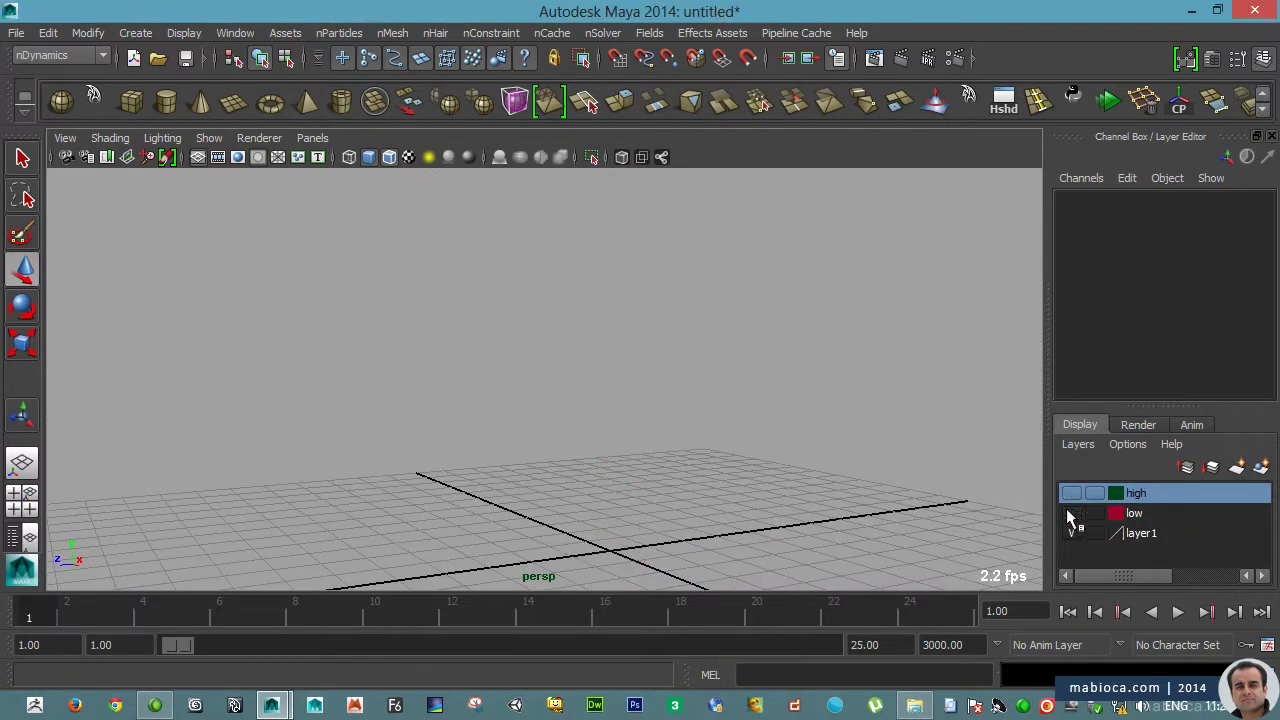
pyautogui.click(1070, 513)
pyautogui.click(1070, 493)
pyautogui.click(686, 449)
pyautogui.click(1110, 513)
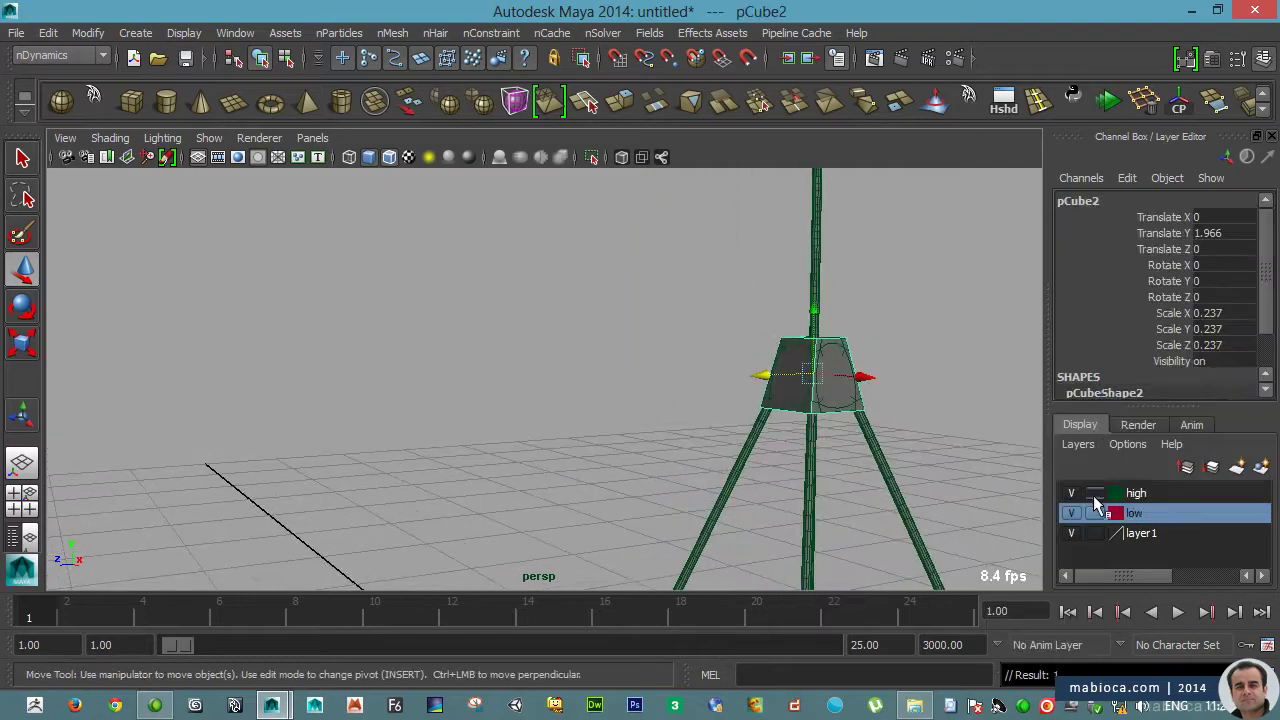
pyautogui.click(1071, 493)
pyautogui.click(598, 497)
# - Show the high layer, hide the low layer, and select an edge loop on one leg
pyautogui.click(1071, 493)
pyautogui.click(1071, 513)
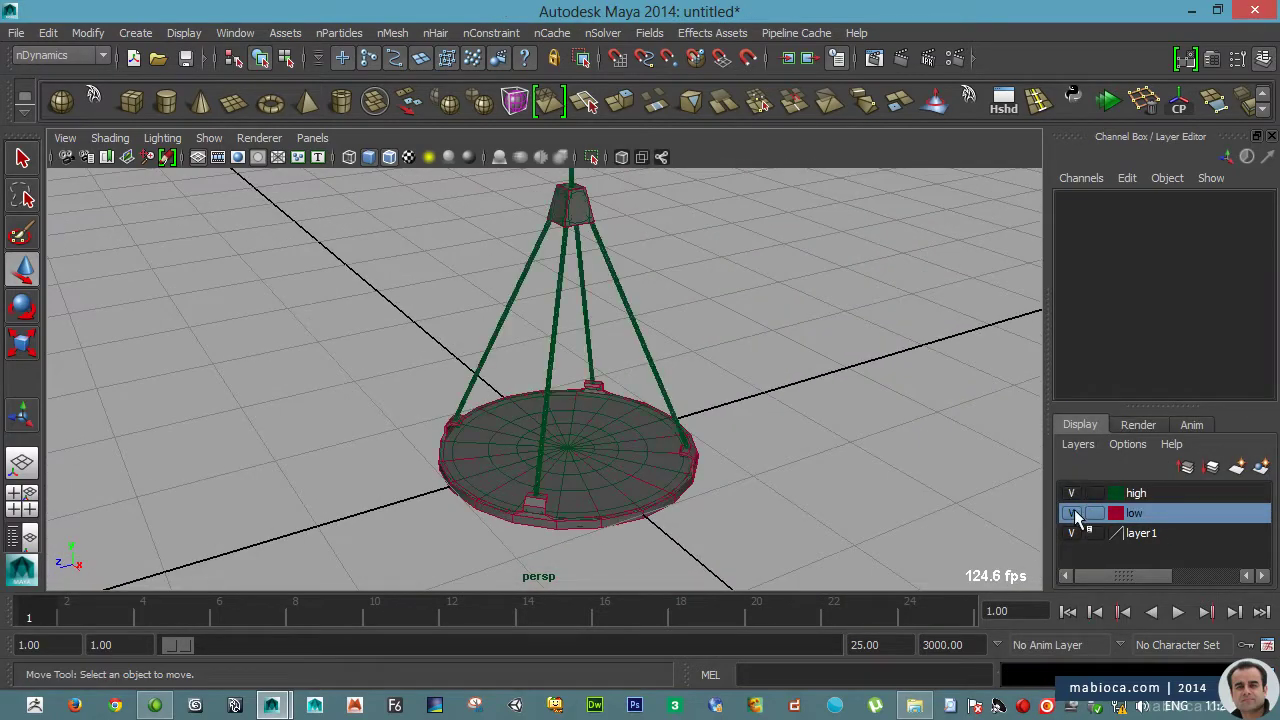
pyautogui.keyDown('alt'); pyautogui.moveTo(620, 450); pyautogui.dragTo(623, 549); pyautogui.keyUp('alt')
pyautogui.moveTo(583, 349); pyautogui.dragTo(623, 234, button='right')
pyautogui.doubleClick(617, 293)
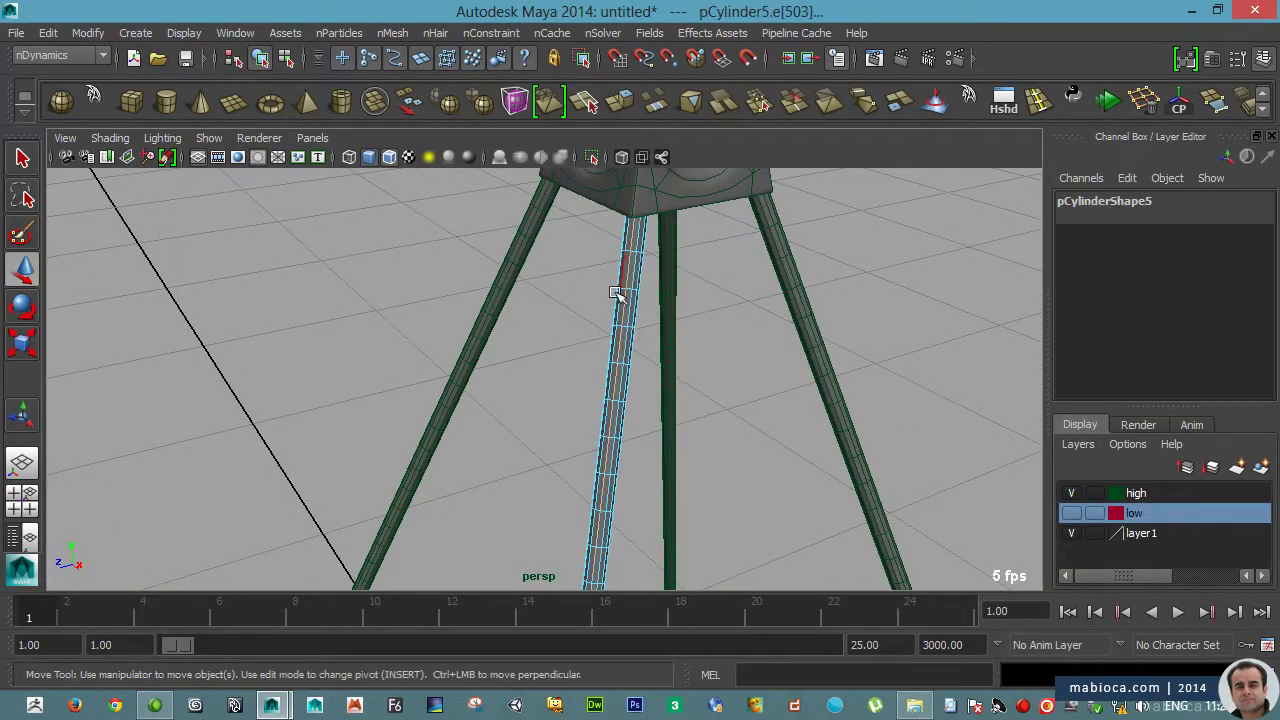
pyautogui.moveTo(617, 293)
pyautogui.keyDown('alt'); pyautogui.mouseDown()
pyautogui.moveTo(754, 289)
pyautogui.moveTo(614, 400)
pyautogui.moveTo(243, 266)
pyautogui.moveTo(508, 329)
pyautogui.mouseUp(); pyautogui.keyUp('alt')
pyautogui.press('5')
pyautogui.keyDown('alt'); pyautogui.moveTo(366, 334); pyautogui.dragTo(460, 322, button='right'); pyautogui.keyUp('alt')
pyautogui.keyDown('alt'); pyautogui.moveTo(460, 322); pyautogui.dragTo(557, 400, button='middle'); pyautogui.keyUp('alt')
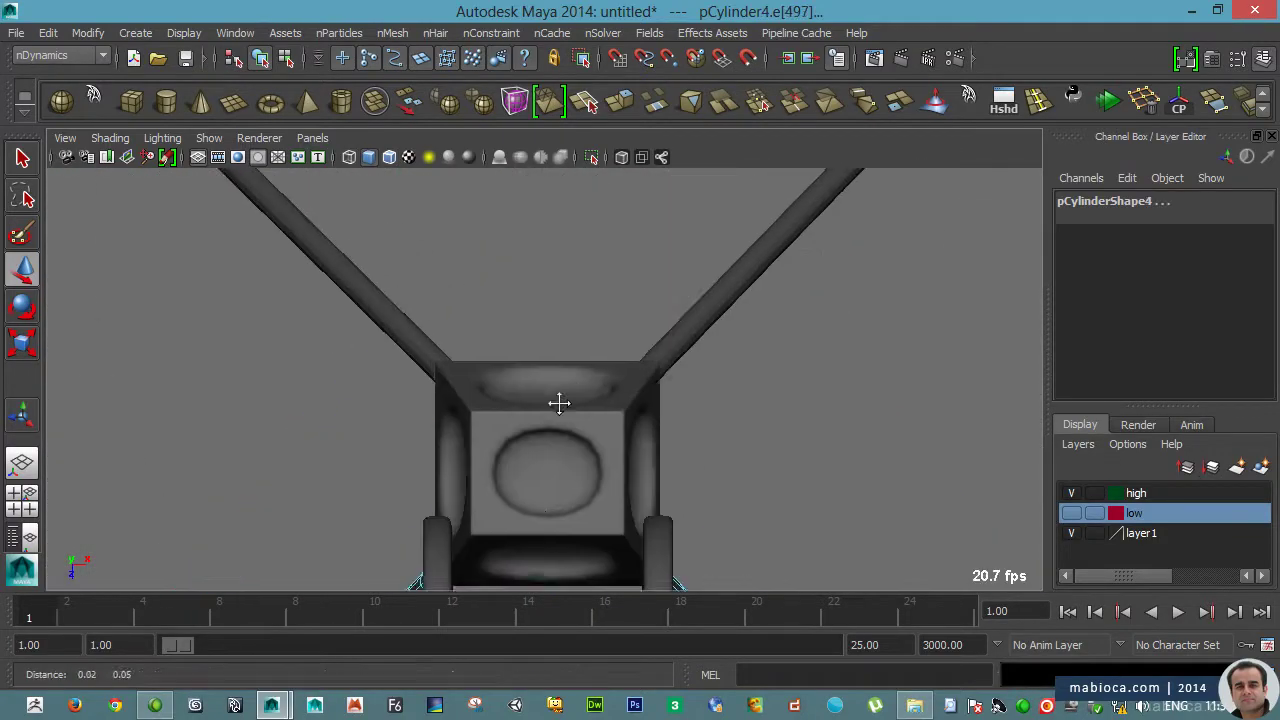
# - Add edge loops on the other legs, convert to faces, and extract them into polySurface1
pyautogui.doubleClick(706, 363)
pyautogui.keyDown('shift'); pyautogui.doubleClick(366, 371); pyautogui.keyUp('shift')
pyautogui.keyDown('alt'); pyautogui.moveTo(366, 371); pyautogui.dragTo(487, 125, button='middle'); pyautogui.keyUp('alt')
pyautogui.hotkey('ctrl', 'F11')
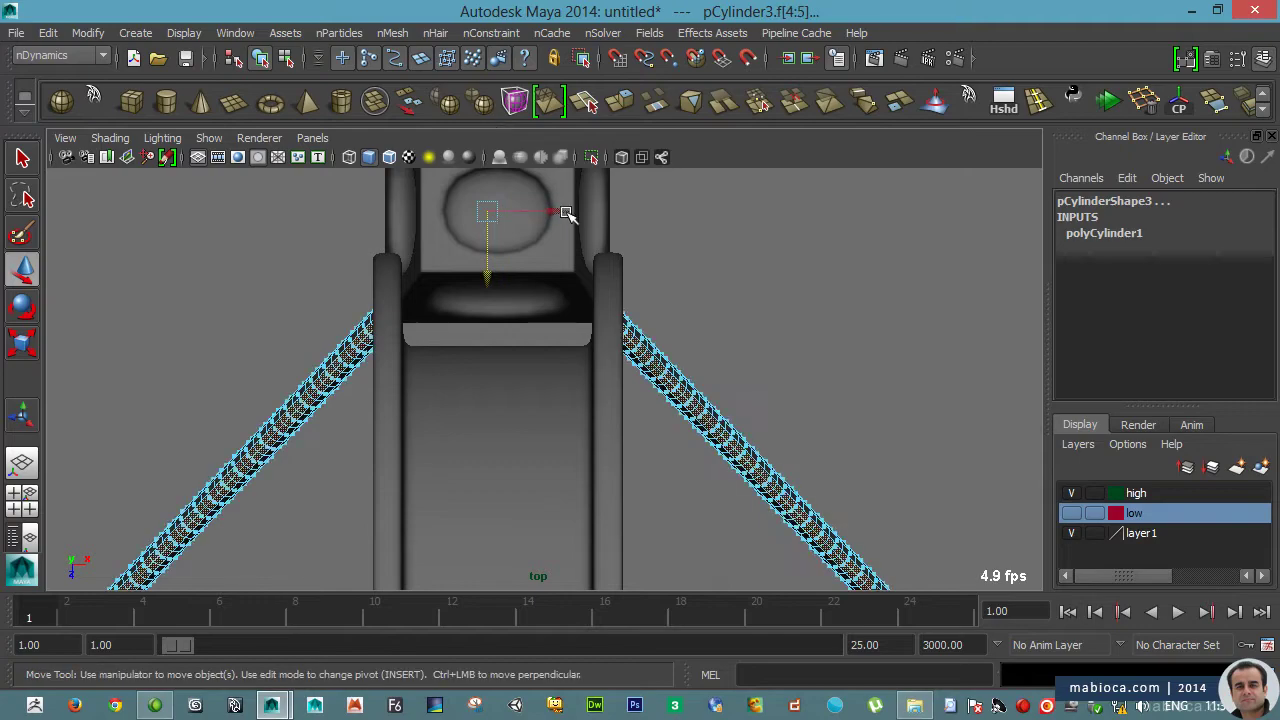
pyautogui.press('space')
pyautogui.click(491, 32)
pyautogui.press('F3')
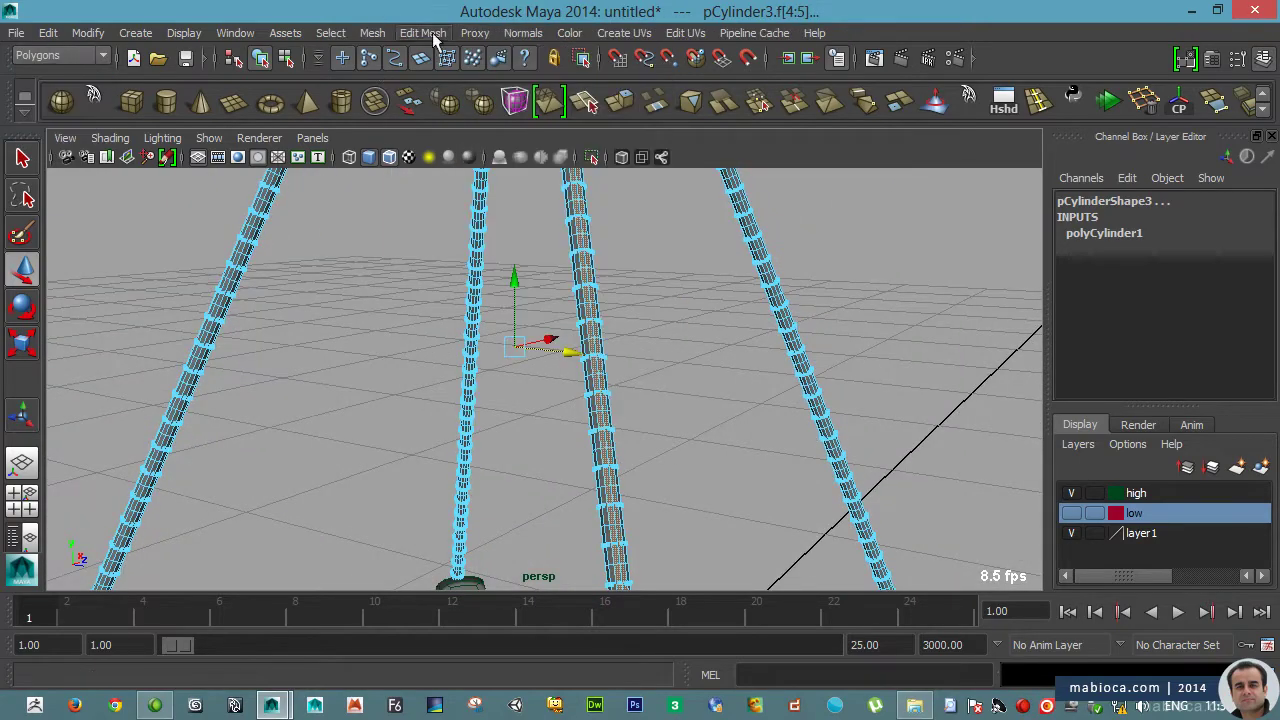
pyautogui.keyDown('alt'); pyautogui.moveTo(665, 447); pyautogui.dragTo(550, 293); pyautogui.keyUp('alt')
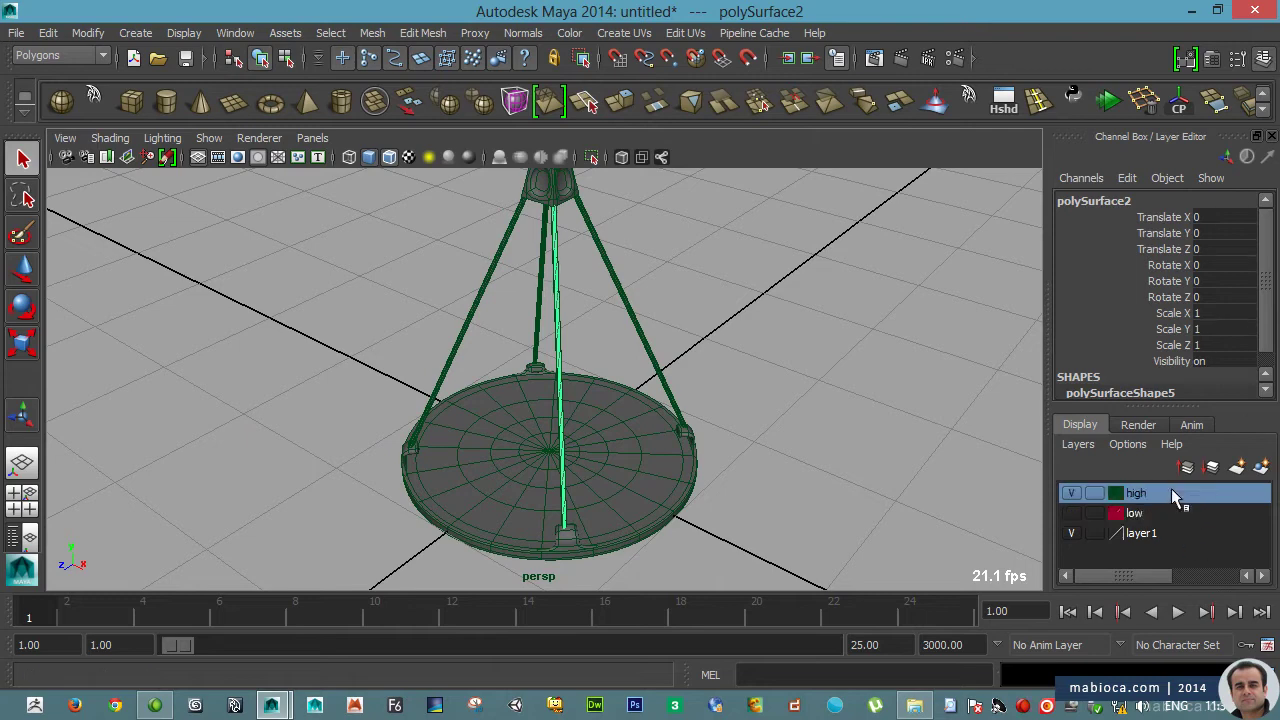
# - Isolate the leg and unparent polySurface1 from pCylinder5 in the Outliner
pyautogui.hotkey('ctrl', '1')
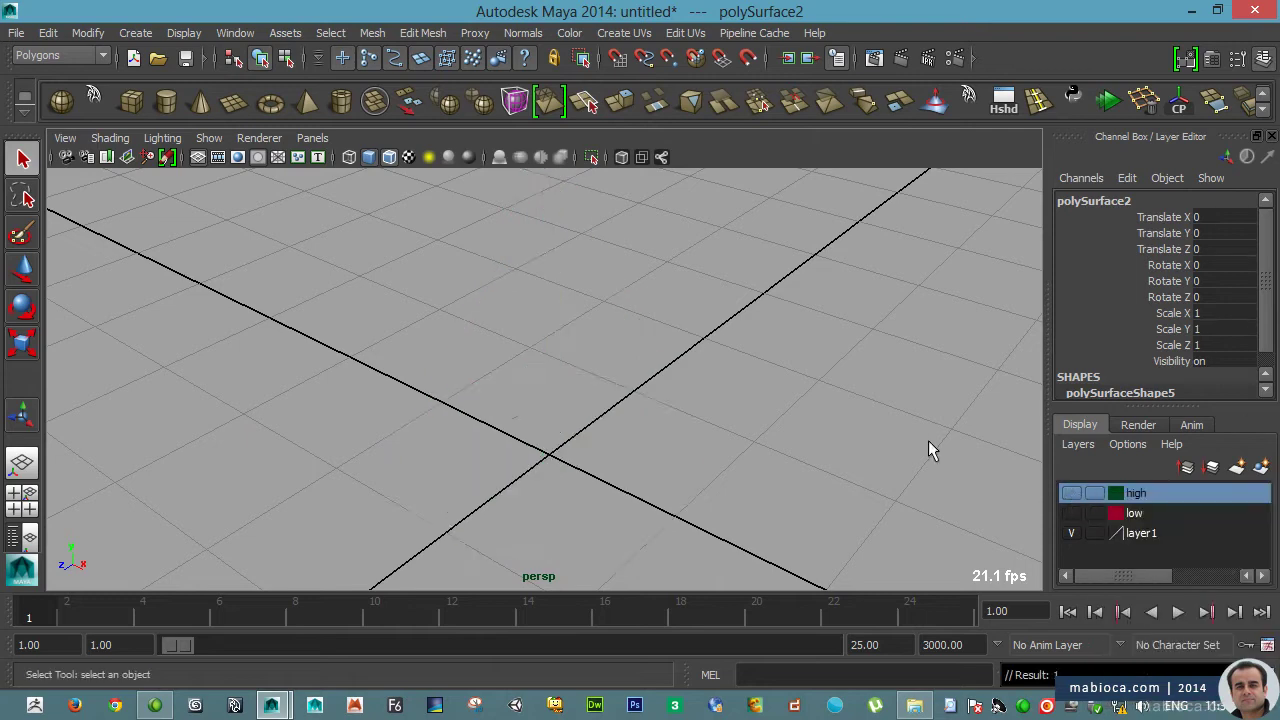
pyautogui.hotkey('alt', 'w')
pyautogui.press('o')
pyautogui.click(926, 470)
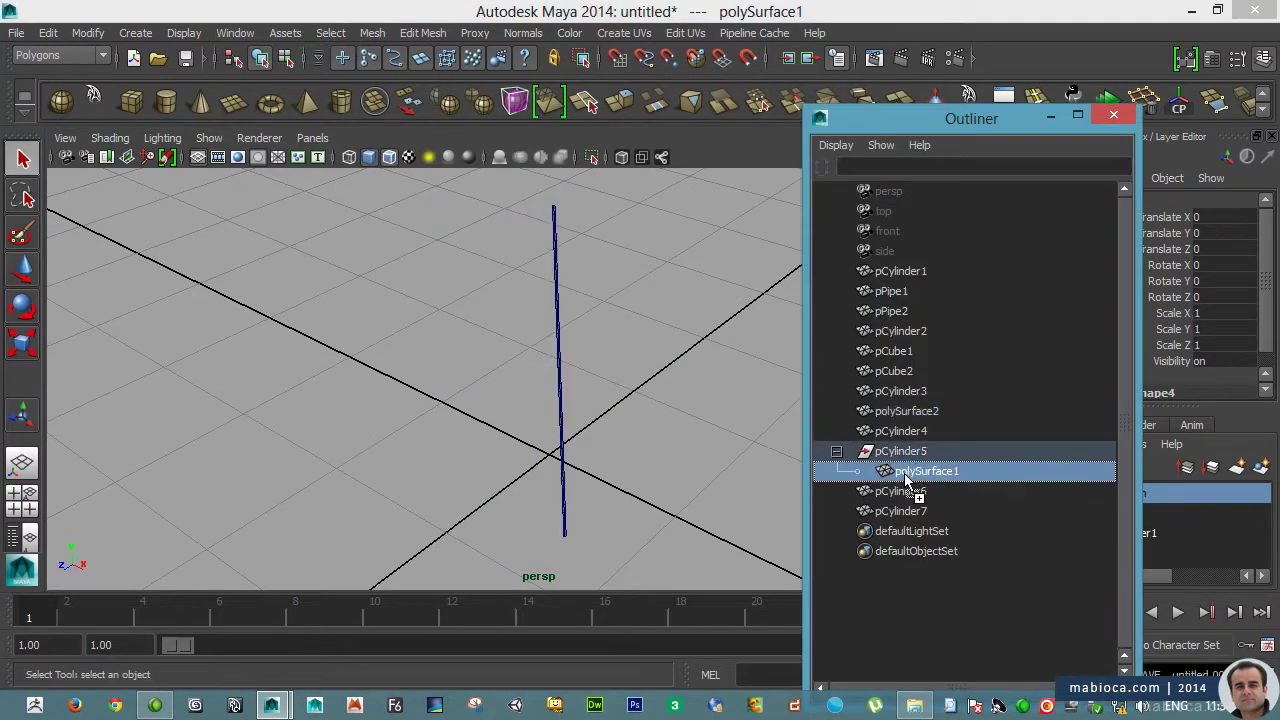
pyautogui.hotkey('shift', 'p')
pyautogui.click(1113, 114)
pyautogui.click(1072, 493)
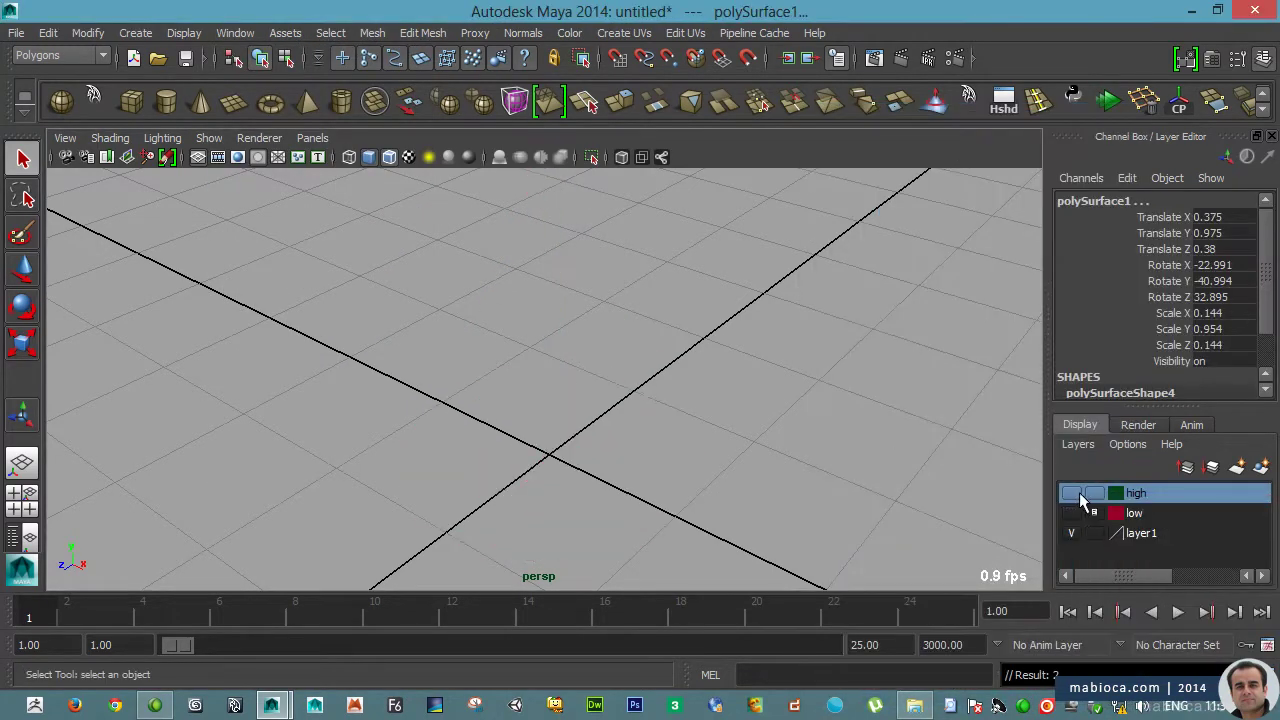
pyautogui.click(1079, 492)
# - Remove polySurface2 from the high layer and hide that layer
pyautogui.click(232, 33)
pyautogui.click(271, 171)
pyautogui.click(880, 410)
pyautogui.moveTo(960, 116); pyautogui.dragTo(860, 116)
pyautogui.rightClick(1100, 495)
pyautogui.click(1158, 566)
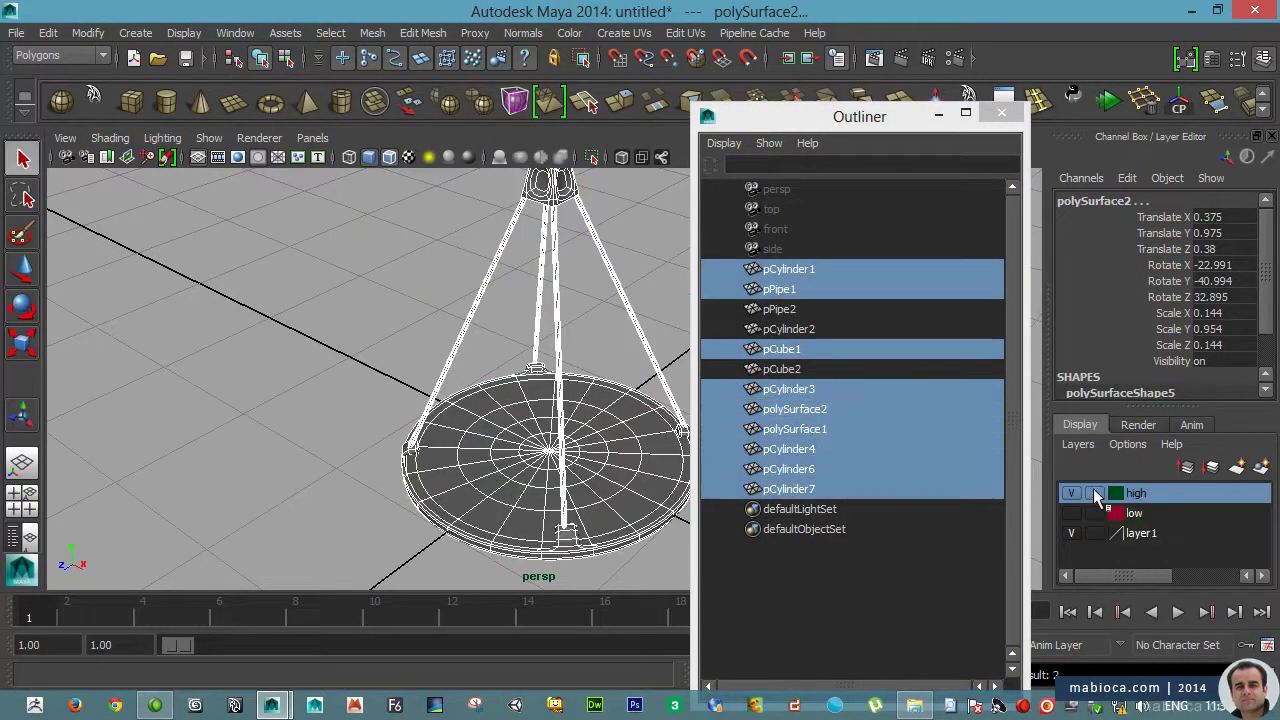
pyautogui.hotkey('ctrl', 'z')
pyautogui.rightClick(1161, 494)
pyautogui.click(1185, 547)
pyautogui.click(1072, 493)
# - Delete an edge on the polySurface2 leg strip
pyautogui.moveTo(603, 409)
pyautogui.keyDown('alt'); pyautogui.mouseDown()
pyautogui.moveTo(666, 339)
pyautogui.moveTo(1008, 500)
pyautogui.moveTo(880, 434)
pyautogui.mouseUp(); pyautogui.keyUp('alt')
pyautogui.click(631, 309)
pyautogui.press('Delete')
pyautogui.moveTo(631, 309)
pyautogui.keyDown('alt'); pyautogui.mouseDown(button='right')
pyautogui.moveTo(706, 374)
pyautogui.moveTo(636, 303)
pyautogui.mouseUp(button='right'); pyautogui.keyUp('alt')
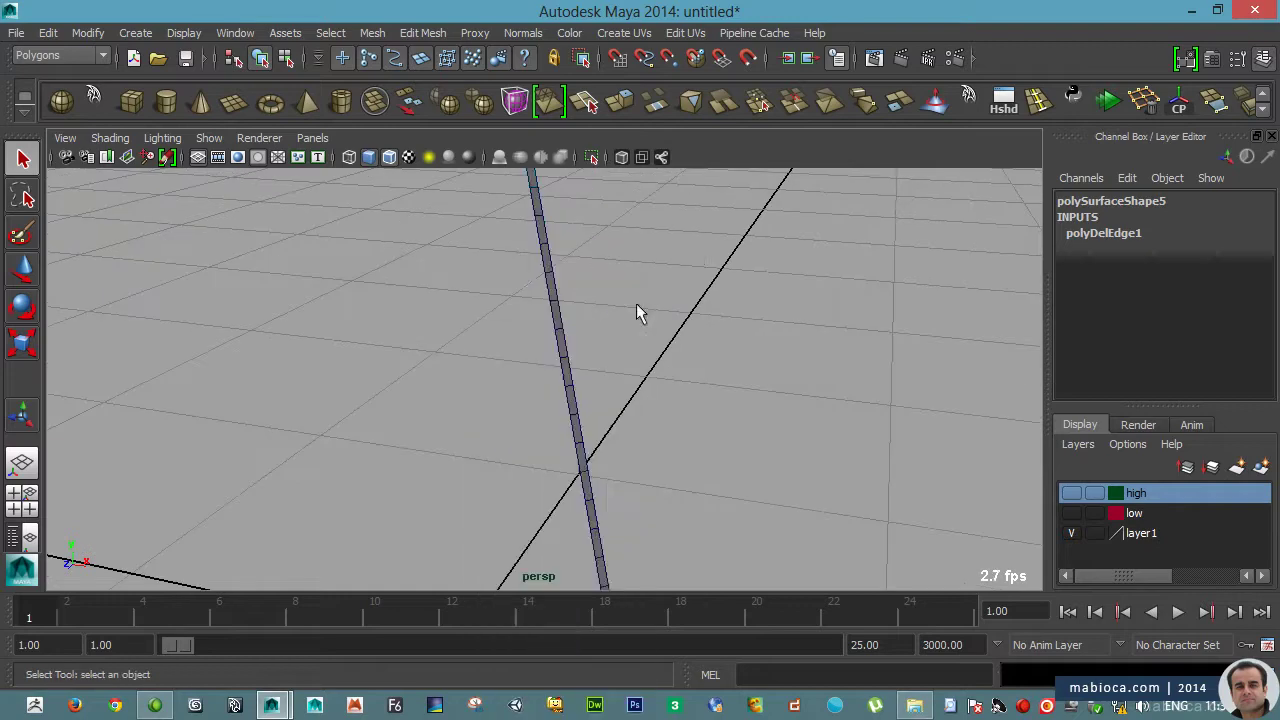
# - Switch the strip to edge mode and start selecting alternate cross edges
pyautogui.press('F8')
pyautogui.keyDown('alt'); pyautogui.moveTo(497, 366); pyautogui.dragTo(583, 536); pyautogui.keyUp('alt')
pyautogui.rightClick(522, 281)
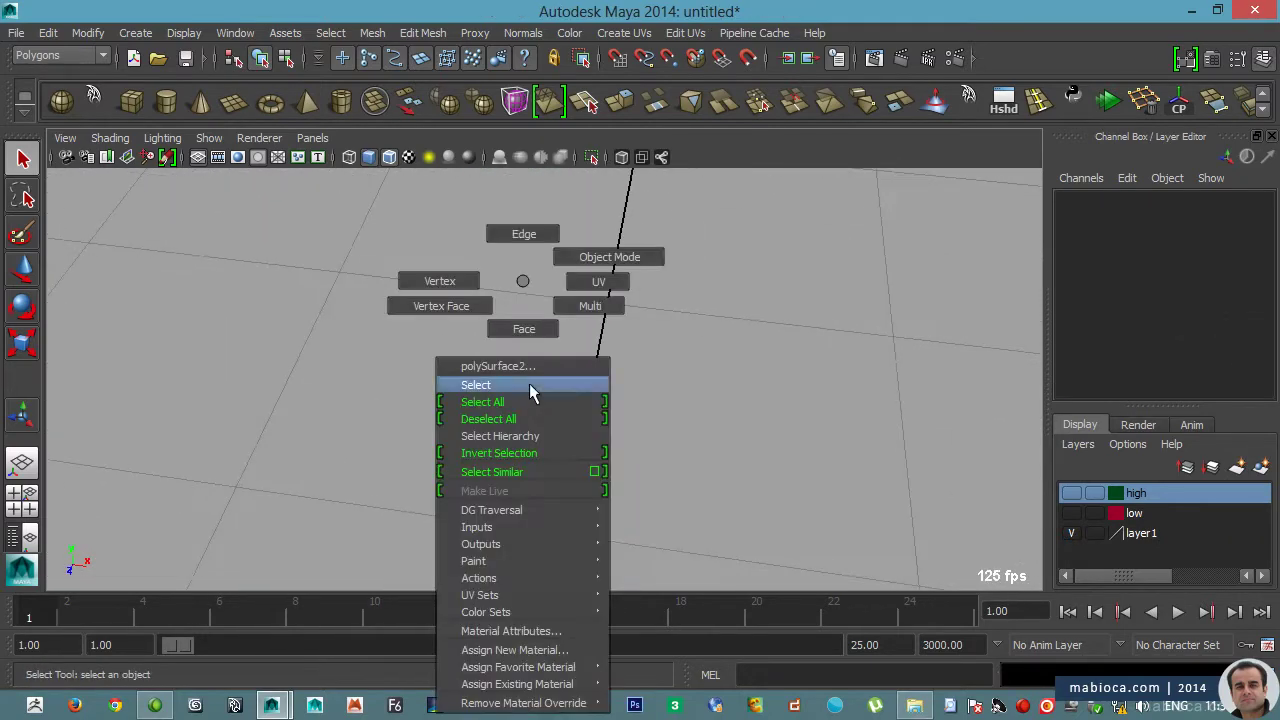
pyautogui.click(476, 385)
pyautogui.moveTo(514, 281); pyautogui.dragTo(516, 329, button='right')
pyautogui.click(571, 557)
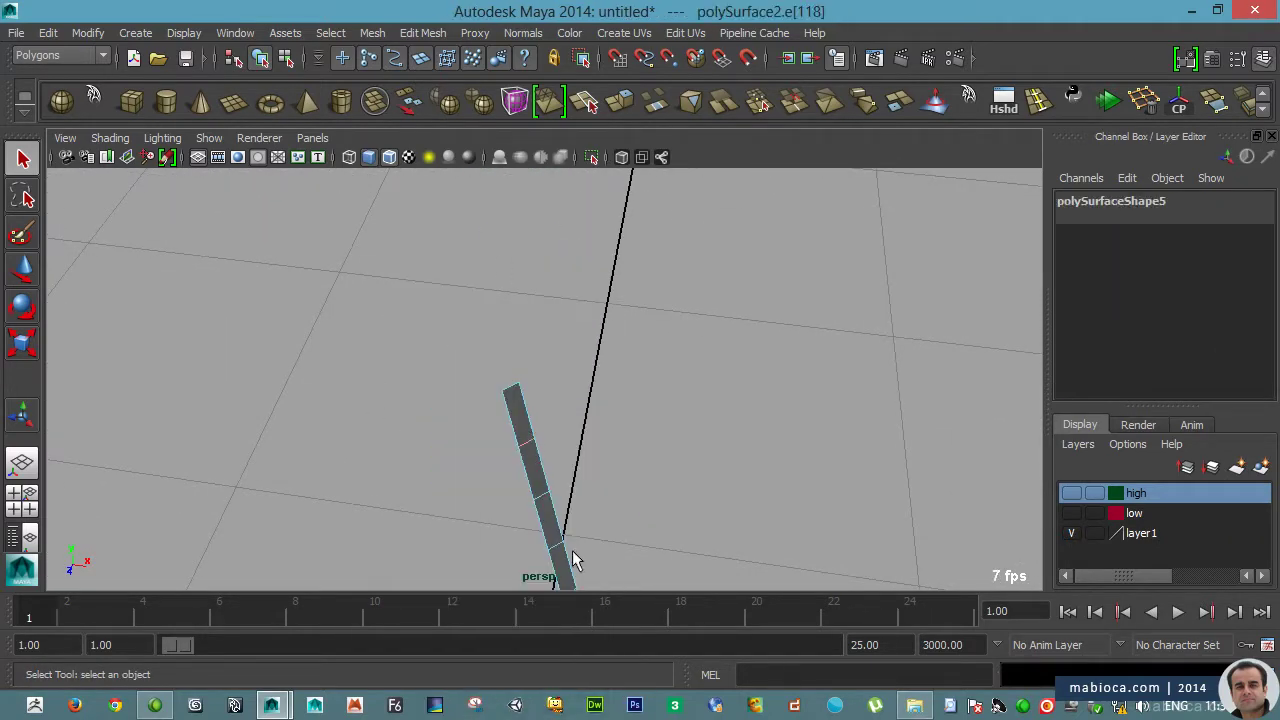
pyautogui.scroll(3, 571, 557)
pyautogui.click(503, 394)
pyautogui.click(523, 429)
pyautogui.keyDown('alt'); pyautogui.moveTo(523, 429); pyautogui.dragTo(577, 523, button='middle'); pyautogui.keyUp('alt')
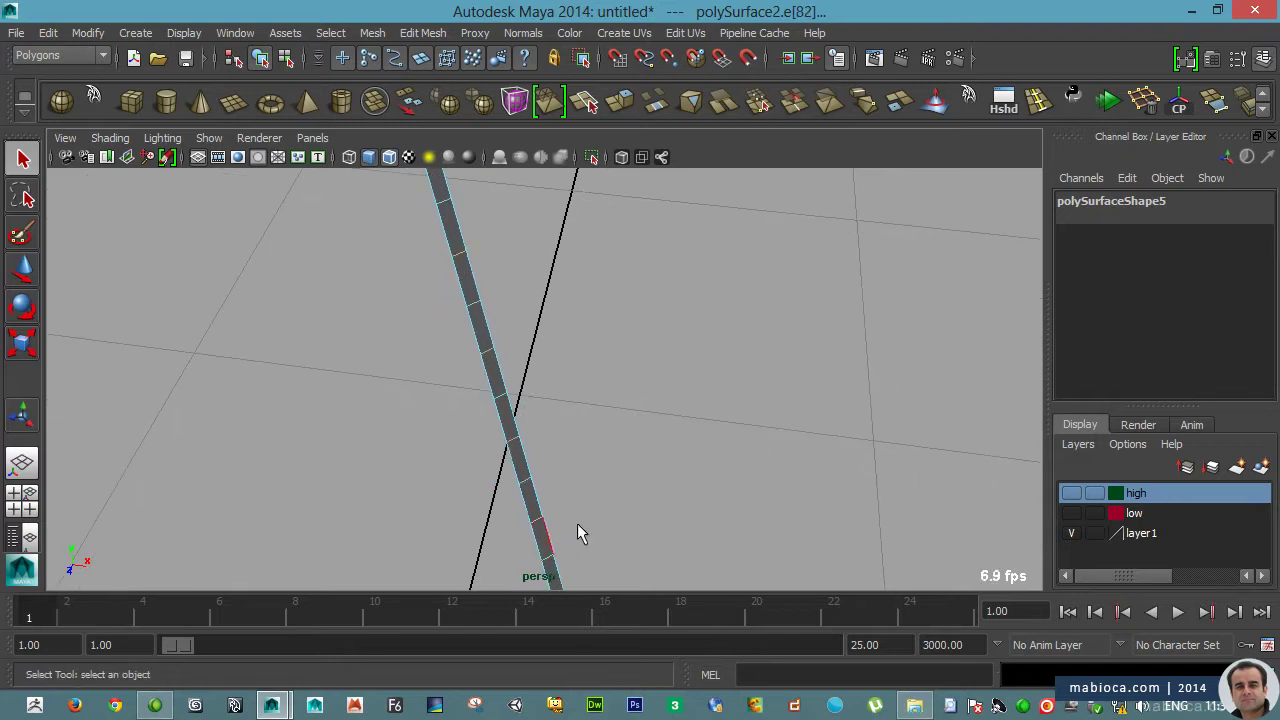
pyautogui.click(528, 434)
# - Select the remaining alternate cross edges, delete them, and view the top in wireframe
pyautogui.keyDown('alt'); pyautogui.moveTo(528, 434); pyautogui.dragTo(571, 362, button='middle'); pyautogui.keyUp('alt')
pyautogui.click(544, 497)
pyautogui.keyDown('alt'); pyautogui.moveTo(544, 497); pyautogui.dragTo(538, 338, button='middle'); pyautogui.keyUp('alt')
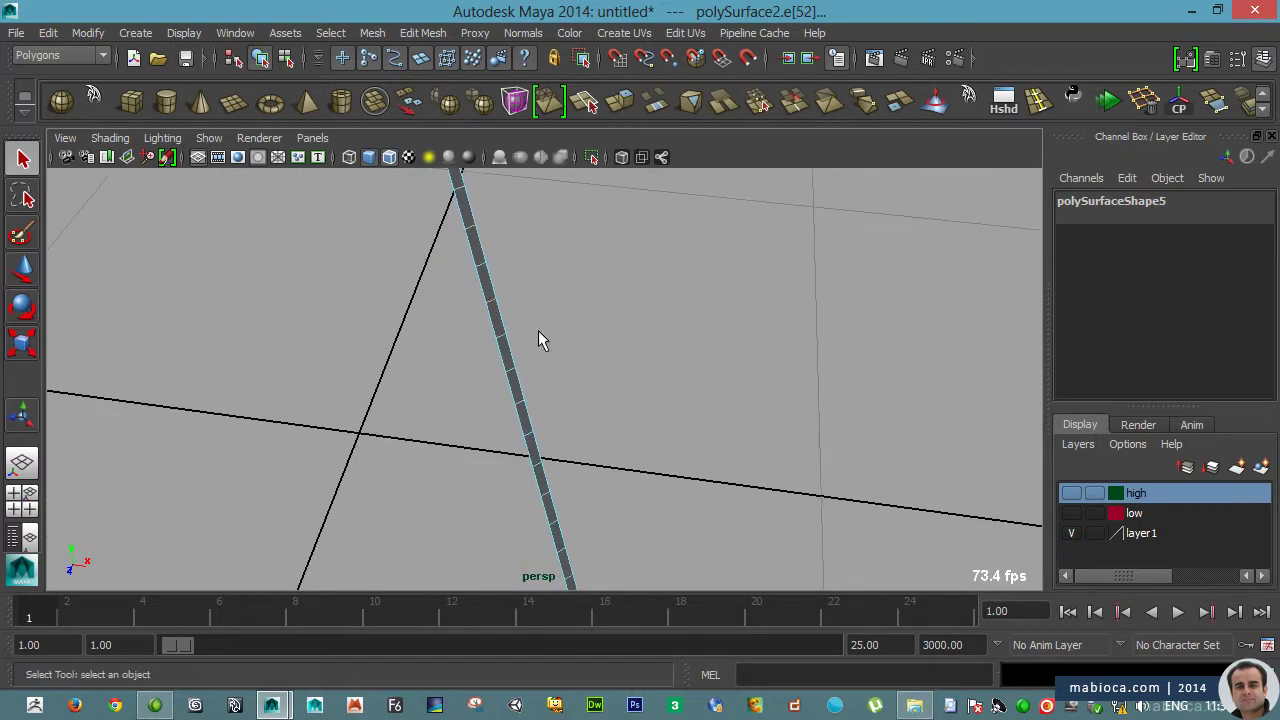
pyautogui.click(548, 503)
pyautogui.keyDown('alt'); pyautogui.moveTo(548, 503); pyautogui.dragTo(541, 367, button='middle'); pyautogui.keyUp('alt')
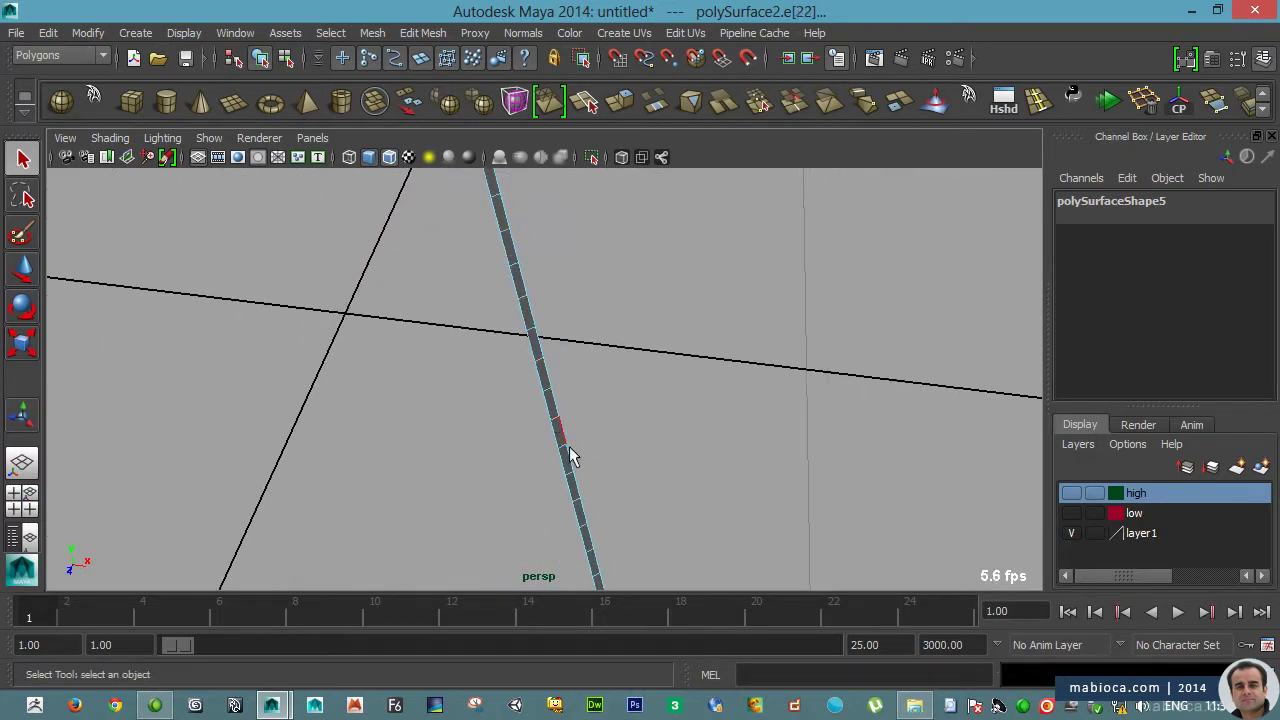
pyautogui.keyDown('alt'); pyautogui.moveTo(585, 530); pyautogui.dragTo(594, 401, button='middle'); pyautogui.keyUp('alt')
pyautogui.press('F8')
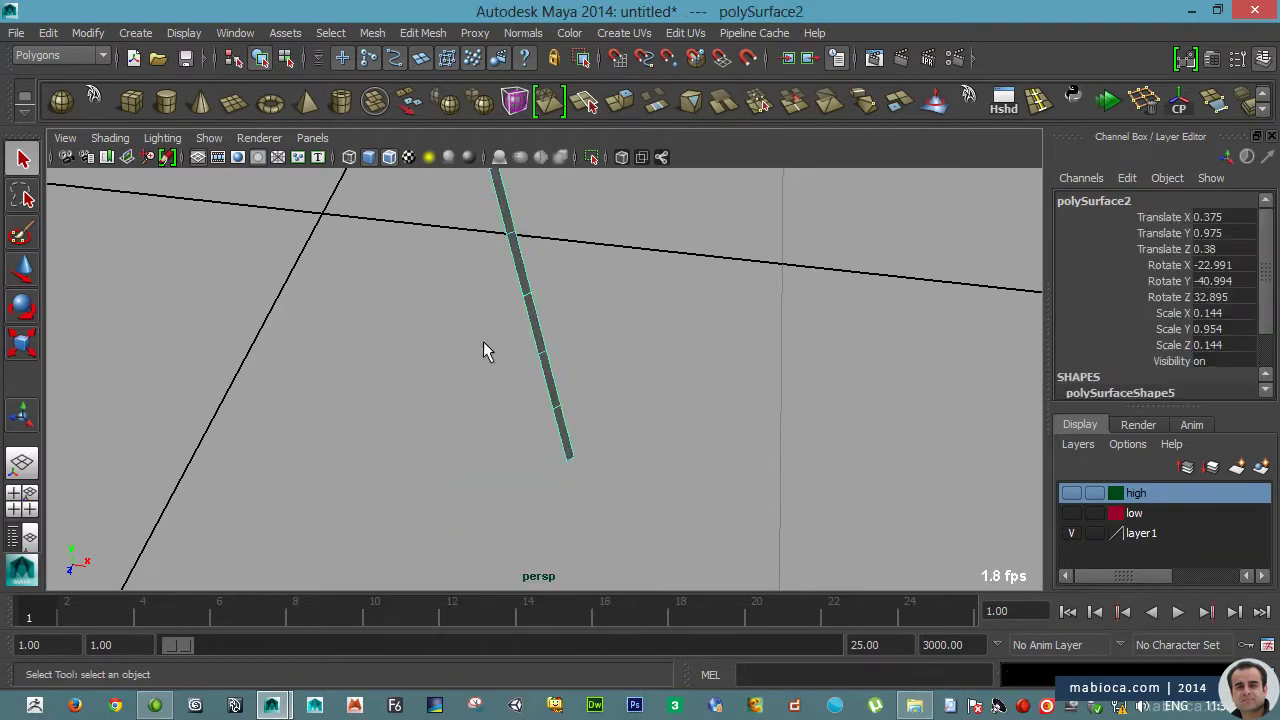
pyautogui.keyDown('alt'); pyautogui.moveTo(596, 313); pyautogui.dragTo(474, 360); pyautogui.keyUp('alt')
pyautogui.press('w')
pyautogui.press('space')
# - Inspect the dish and polySurface2 in wireframe front, top and shaded perspective views
pyautogui.press('space')
pyautogui.press('4')
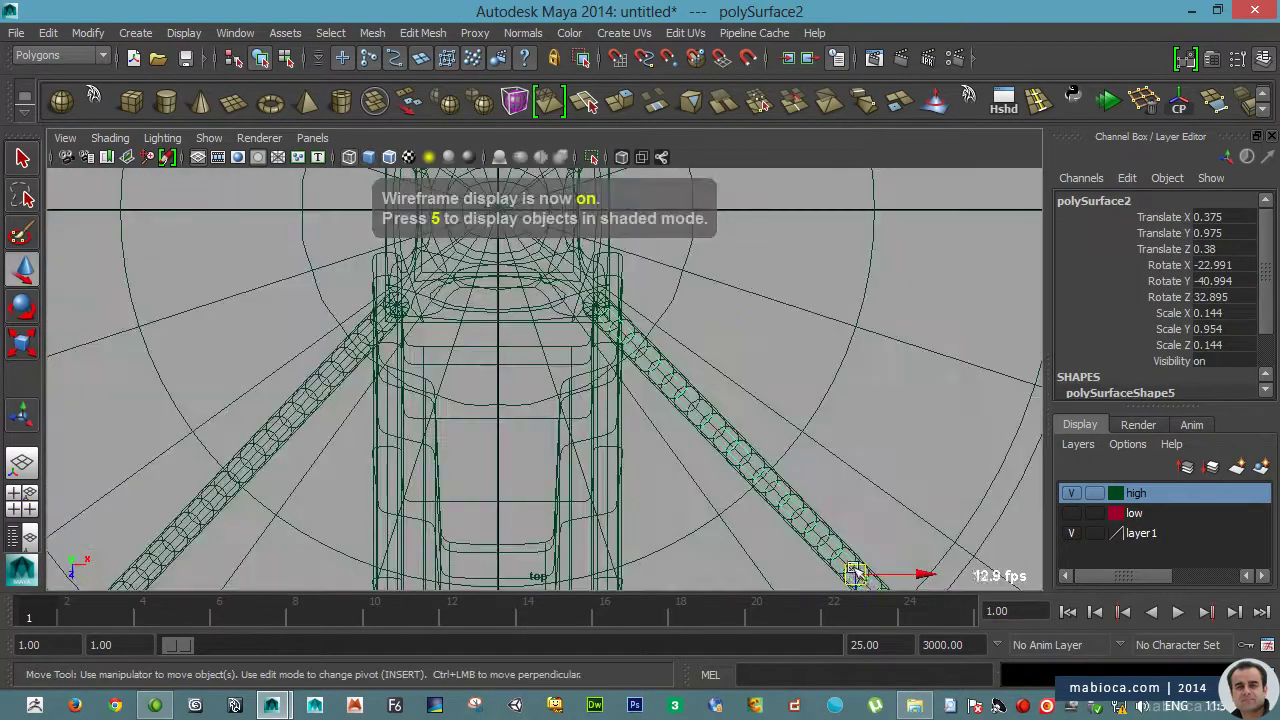
pyautogui.press('space')
pyautogui.press('space')
pyautogui.press('space')
pyautogui.press('space')
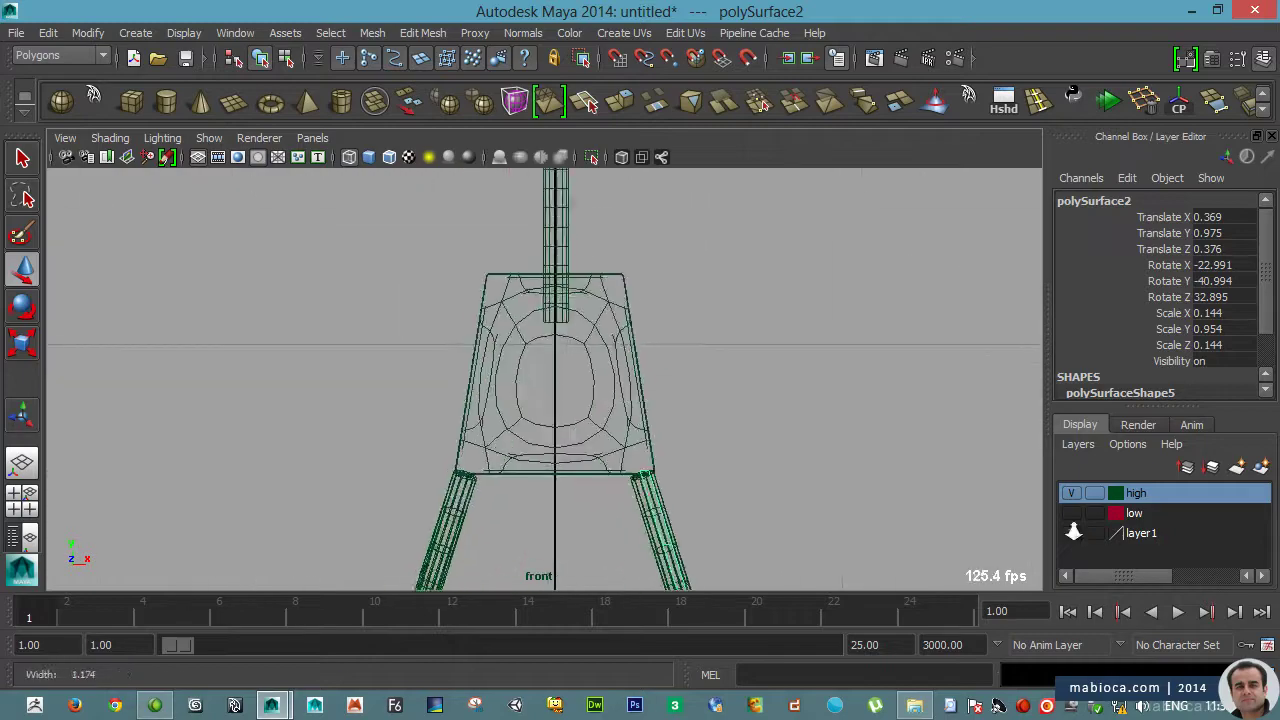
pyautogui.press('space')
pyautogui.press('space')
pyautogui.press('5')
pyautogui.keyDown('alt'); pyautogui.moveTo(627, 505); pyautogui.dragTo(570, 238); pyautogui.keyUp('alt')
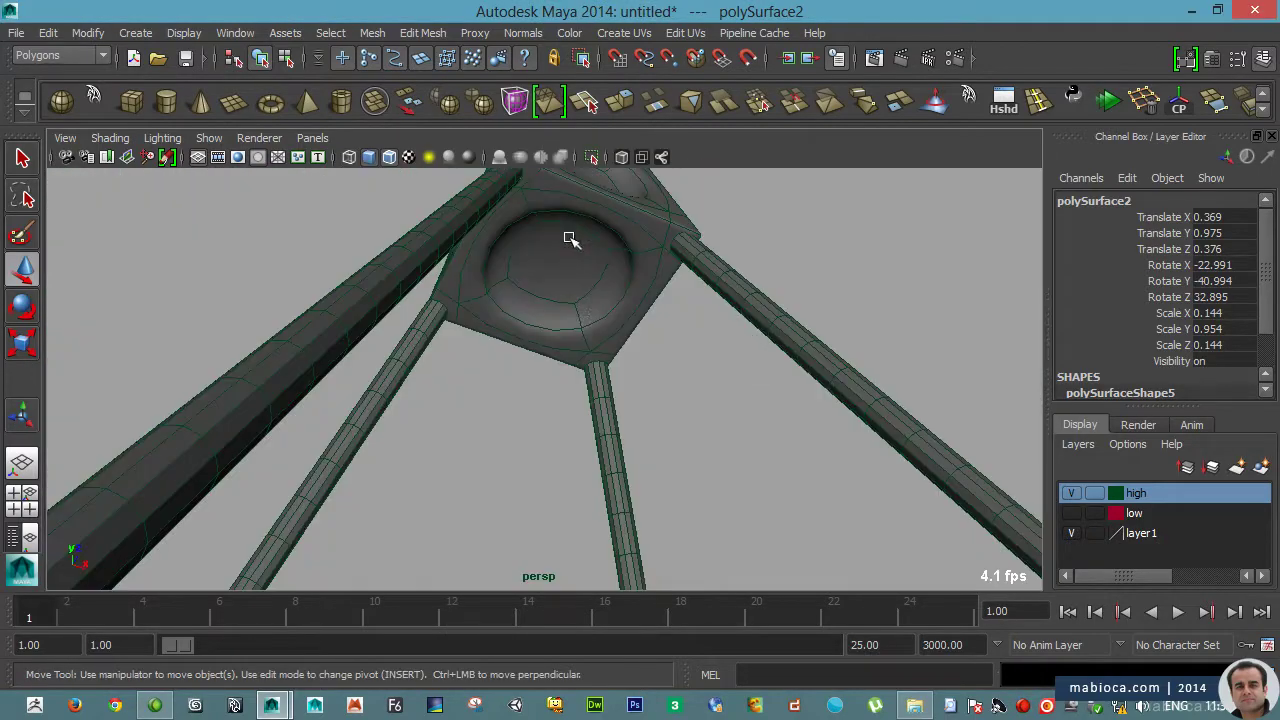
pyautogui.press('space')
pyautogui.press('space')
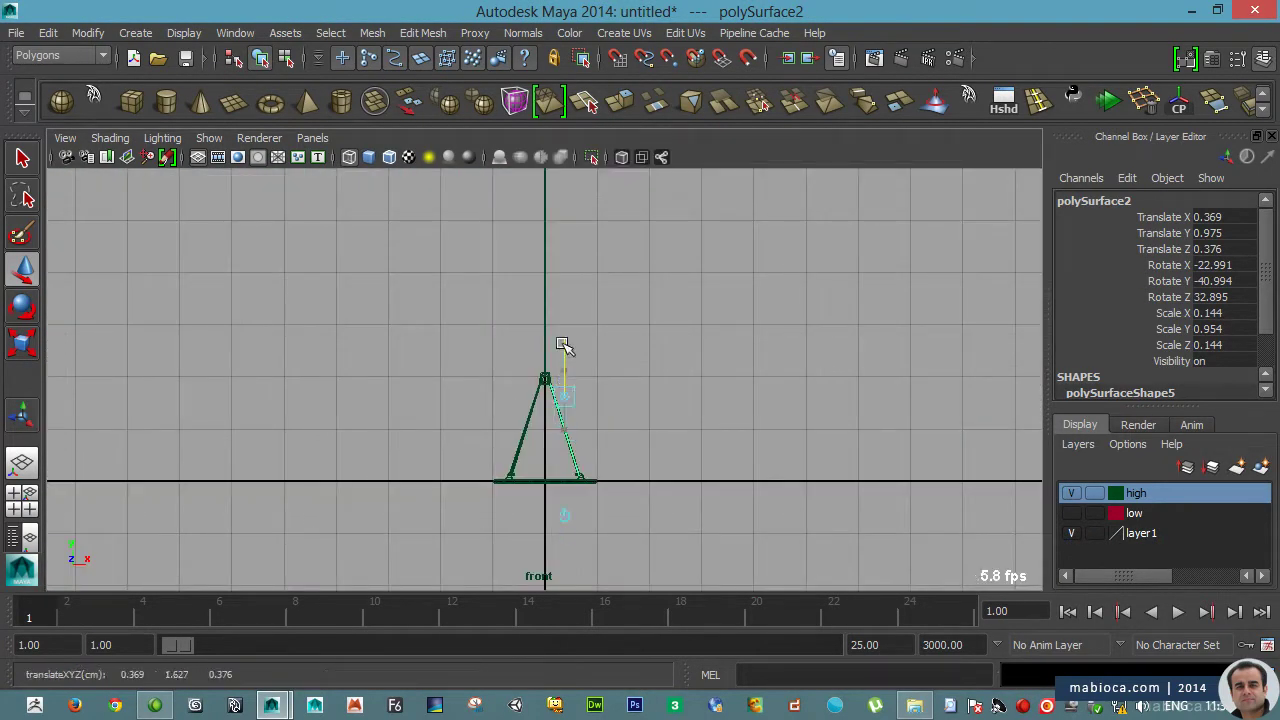
pyautogui.scroll(4, 578, 388)
pyautogui.scroll(3, 529, 305)
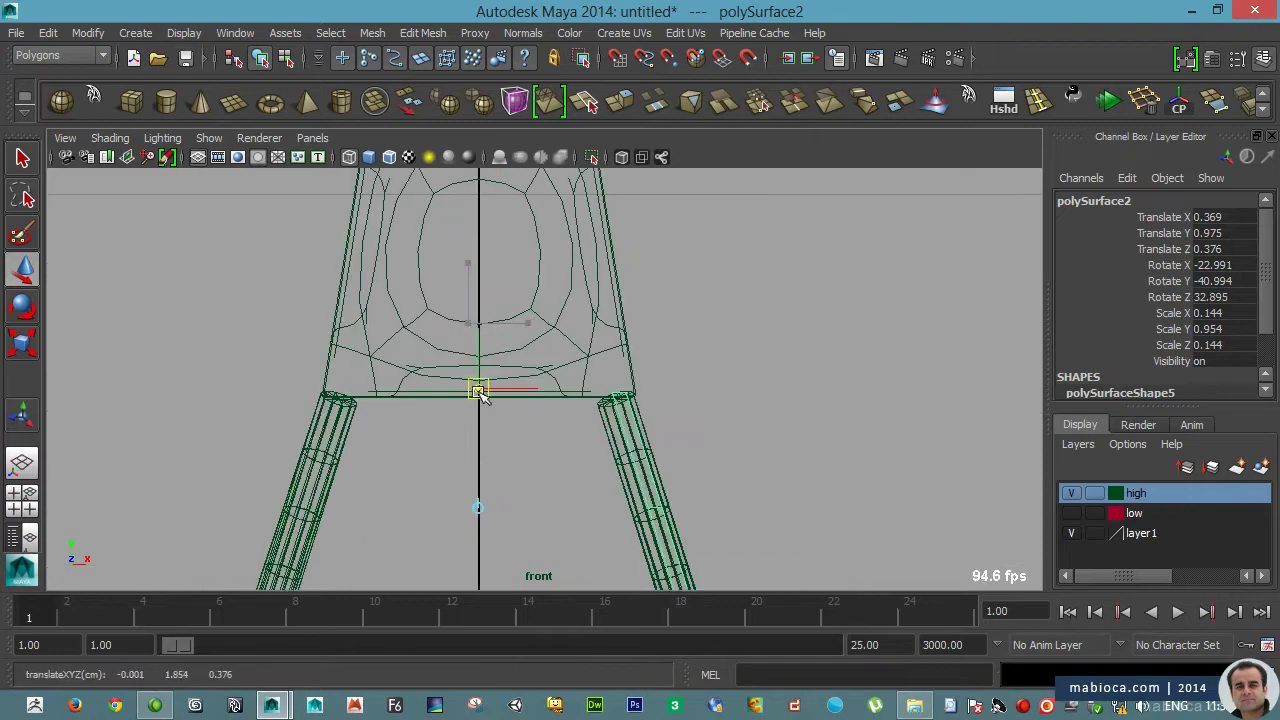
pyautogui.press('space')
pyautogui.press('space')
pyautogui.press('f')
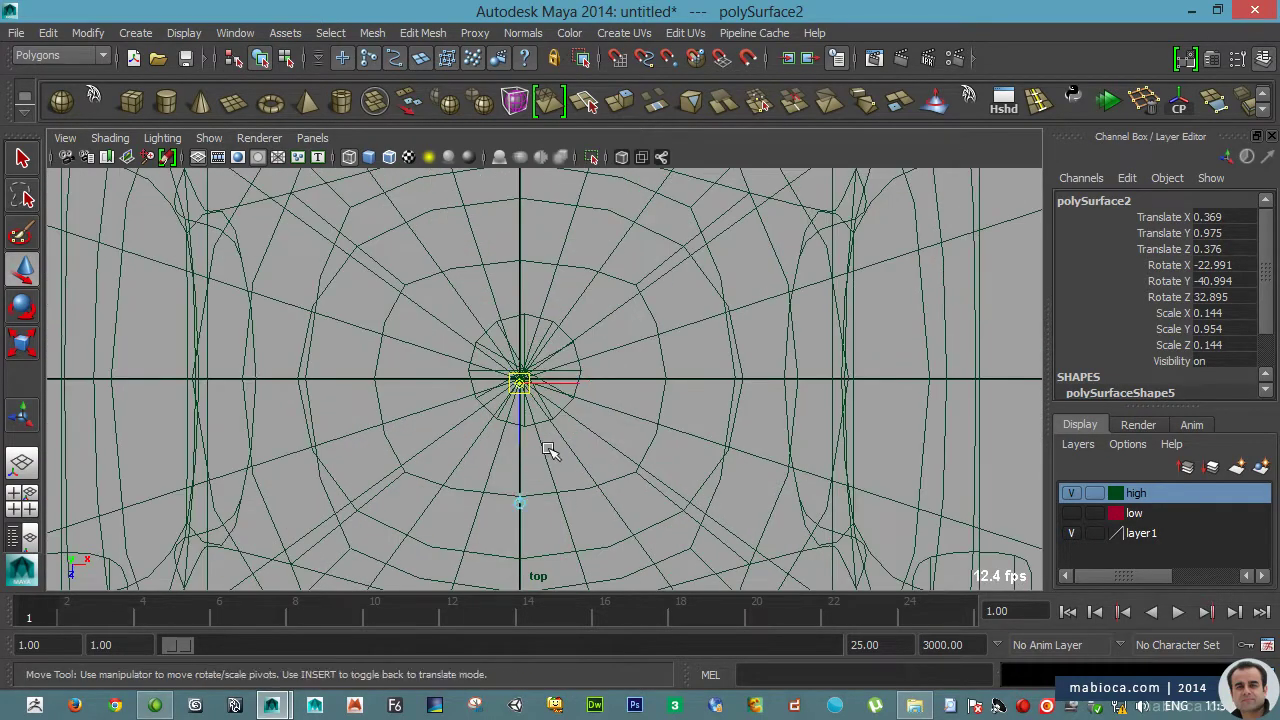
pyautogui.press('space')
pyautogui.scroll(-3, 530, 428)
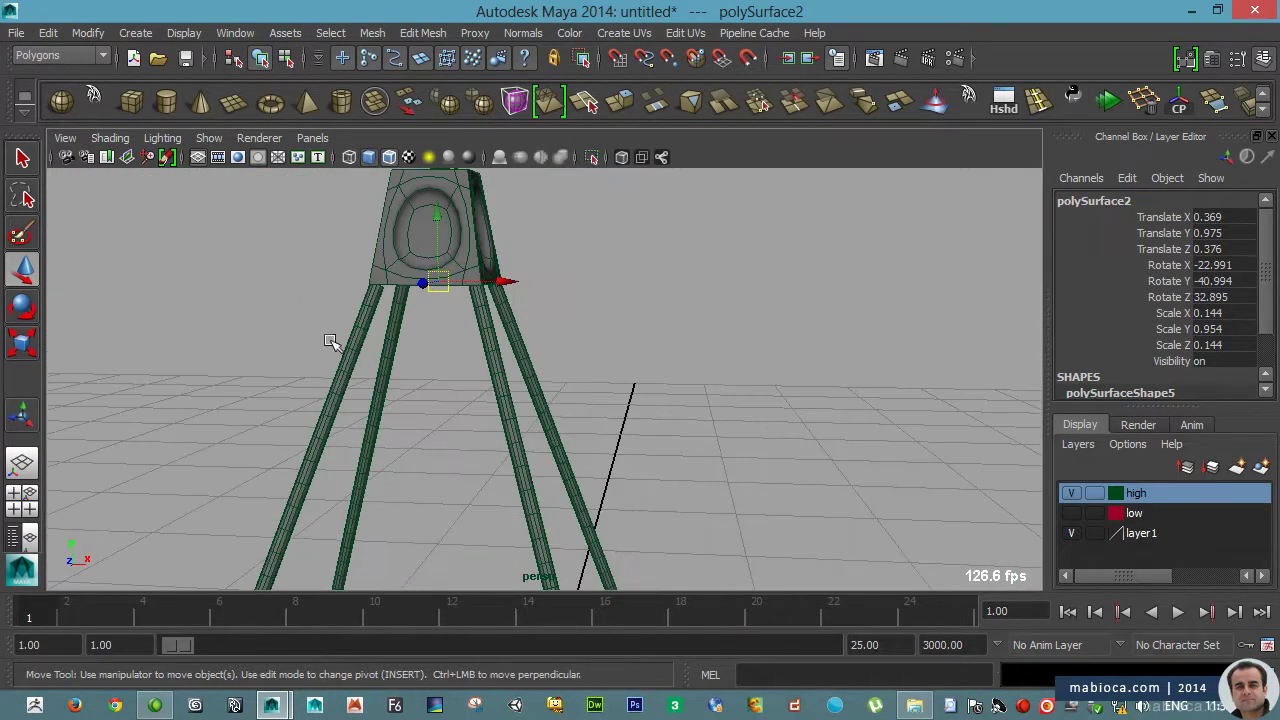
# - Show the low and high layers again and reselect polySurface2 for transforming
pyautogui.keyDown('alt'); pyautogui.moveTo(330, 342); pyautogui.dragTo(537, 429); pyautogui.keyUp('alt')
pyautogui.click(451, 440)
pyautogui.click(1071, 513)
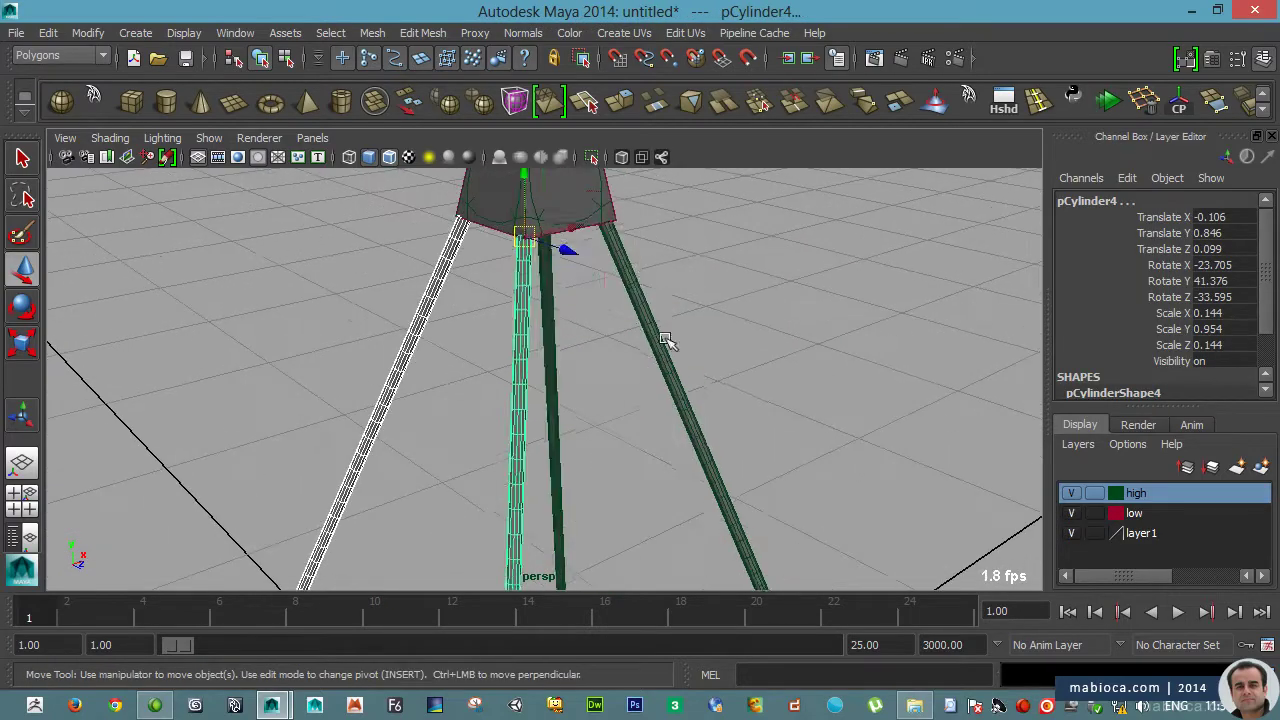
pyautogui.click(414, 334)
pyautogui.keyDown('alt'); pyautogui.moveTo(414, 334); pyautogui.dragTo(580, 463); pyautogui.keyUp('alt')
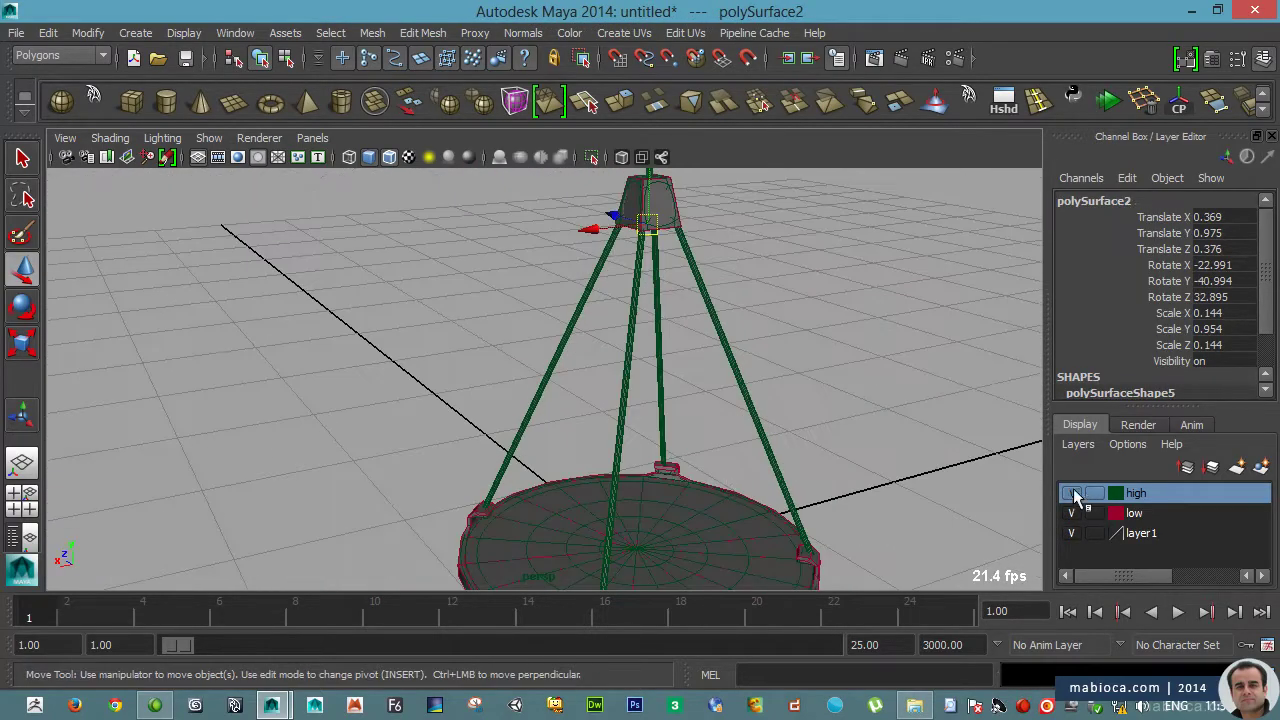
pyautogui.click(1071, 493)
pyautogui.press('e')
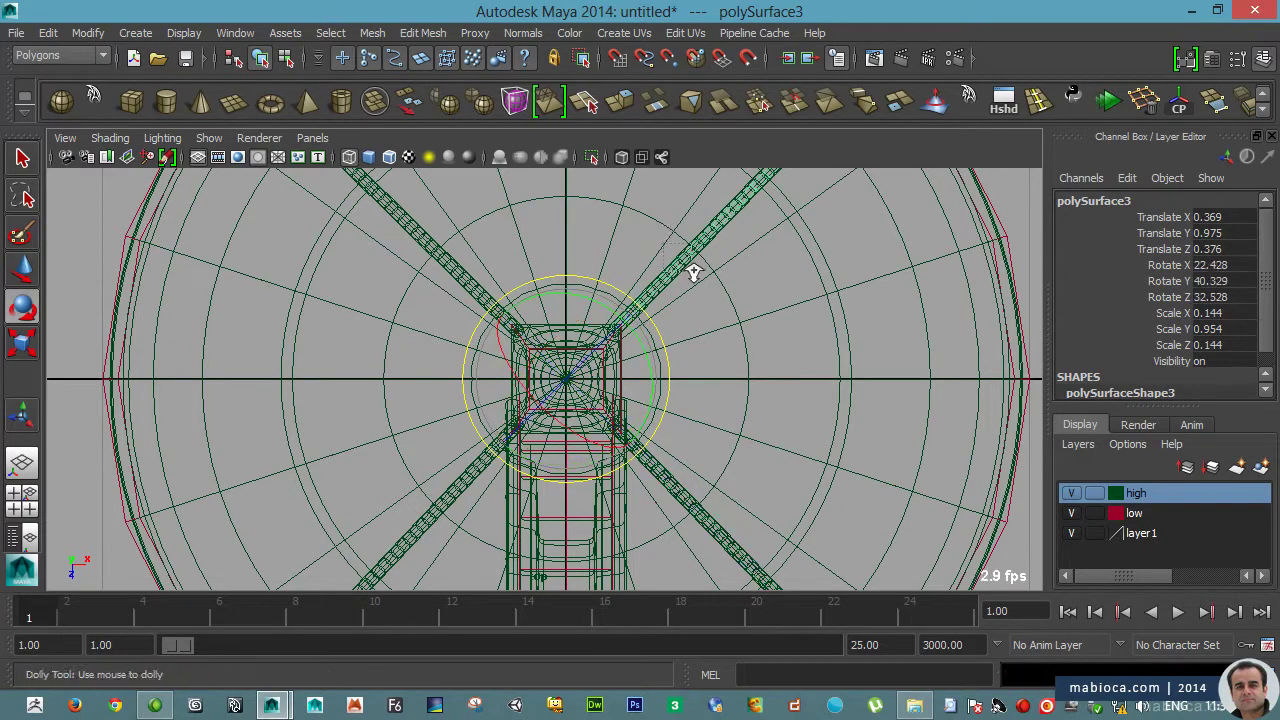
pyautogui.scroll(5, 757, 320)
pyautogui.scroll(-6, 734, 309)
pyautogui.scroll(3, 780, 307)
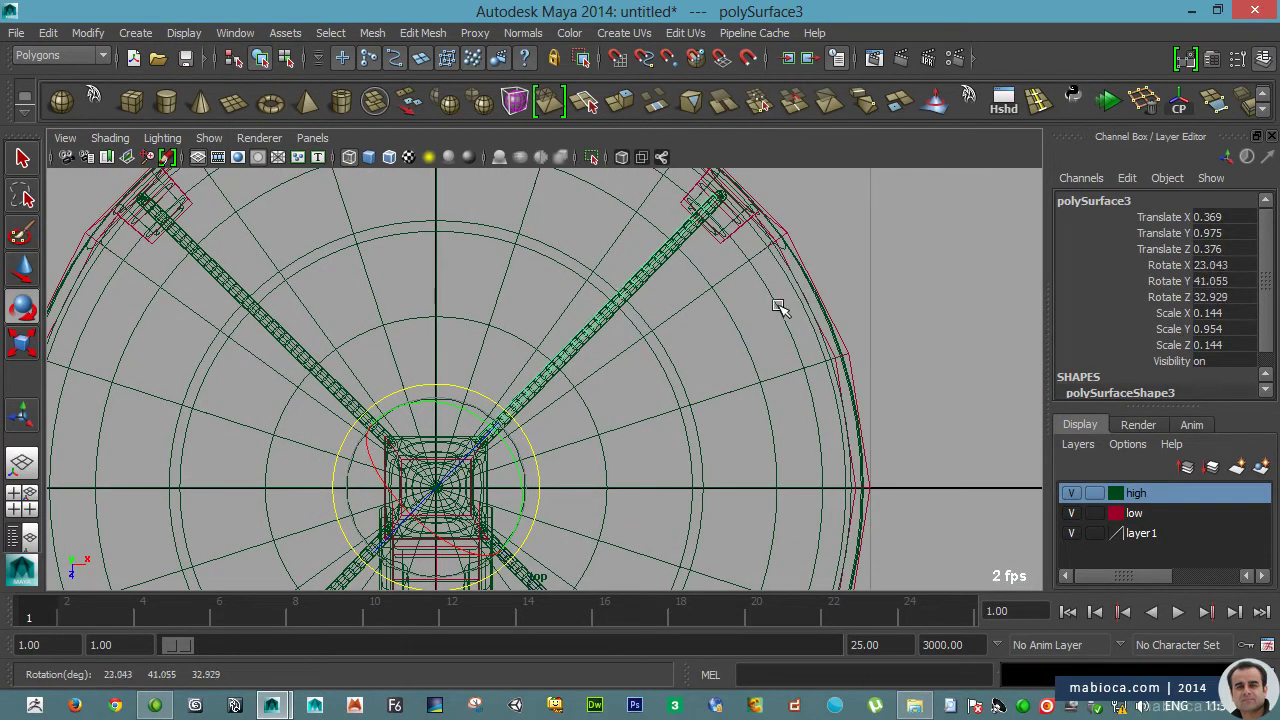
pyautogui.press('w')
# - Duplicate the angled leg twice and rotate the copy into its diagonal position
pyautogui.hotkey('ctrl', 'd')
pyautogui.press('e')
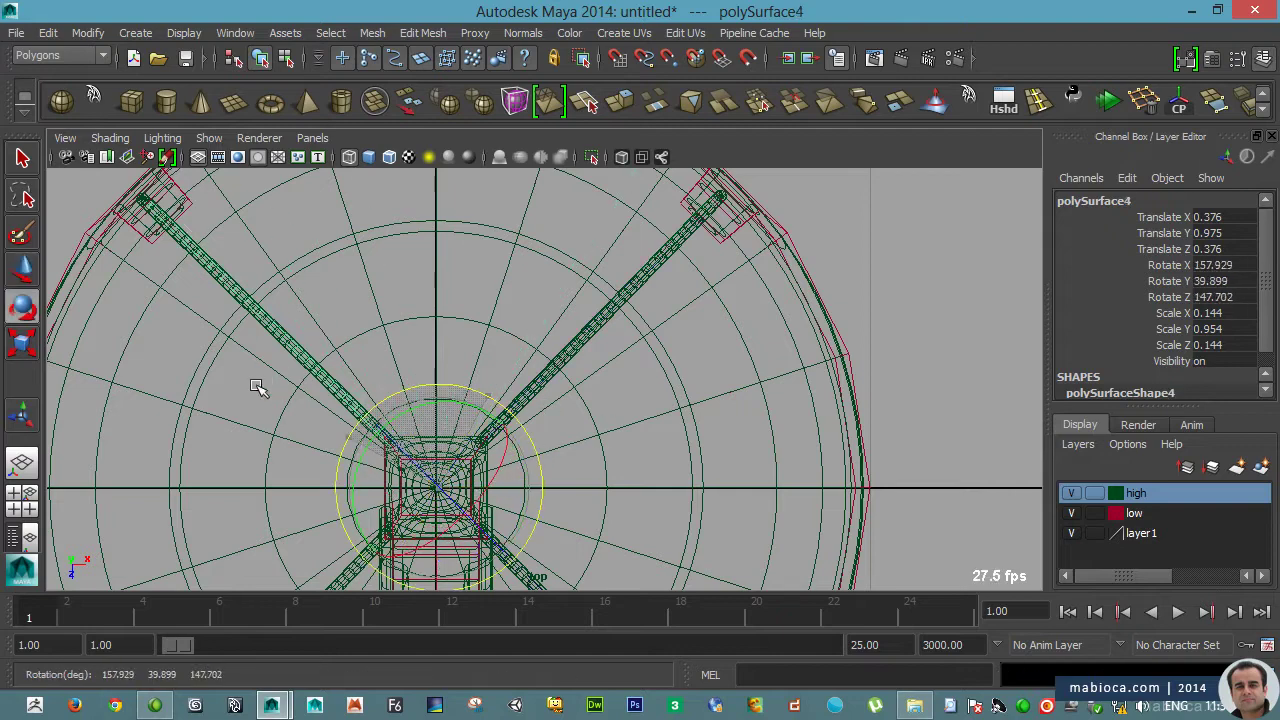
pyautogui.hotkey('ctrl', 'd')
pyautogui.scroll(3, 493, 228)
pyautogui.moveTo(493, 228); pyautogui.dragTo(336, 299)
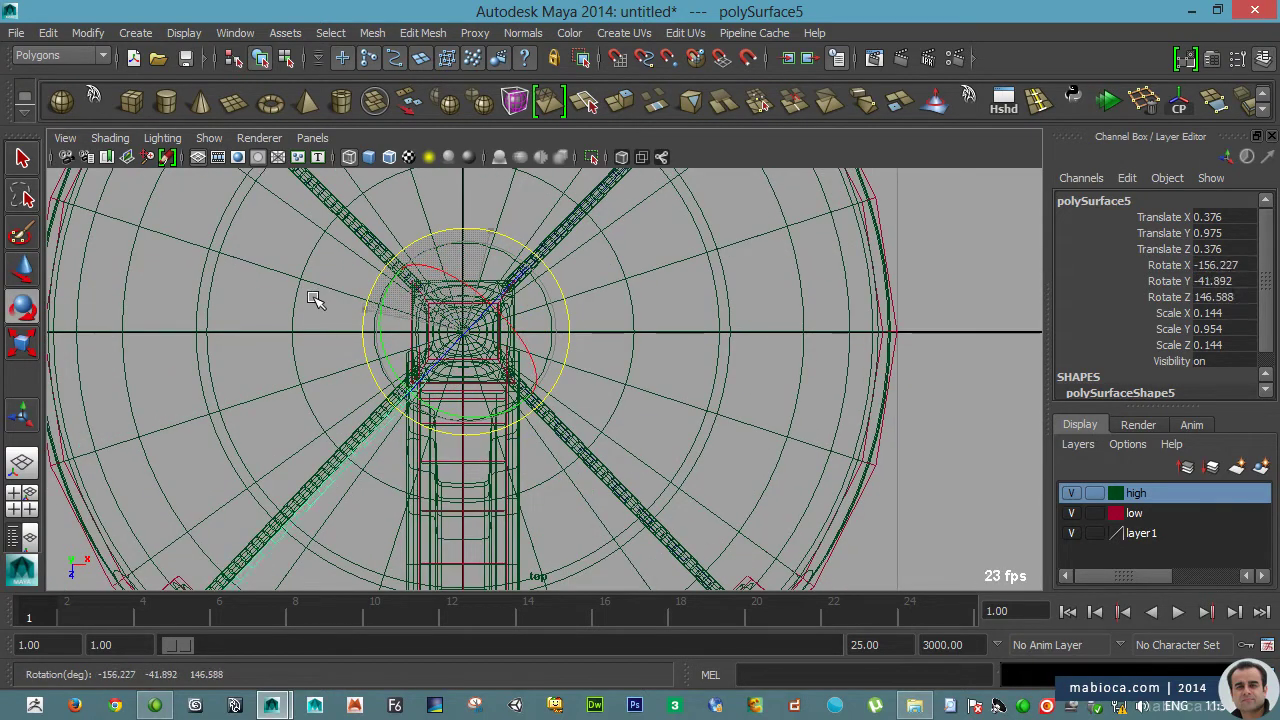
pyautogui.press('w')
pyautogui.scroll(-5, 455, 333)
pyautogui.moveTo(455, 333)
pyautogui.keyDown('alt'); pyautogui.mouseDown()
pyautogui.moveTo(986, 314)
pyautogui.moveTo(575, 344)
pyautogui.mouseUp(); pyautogui.keyUp('alt')
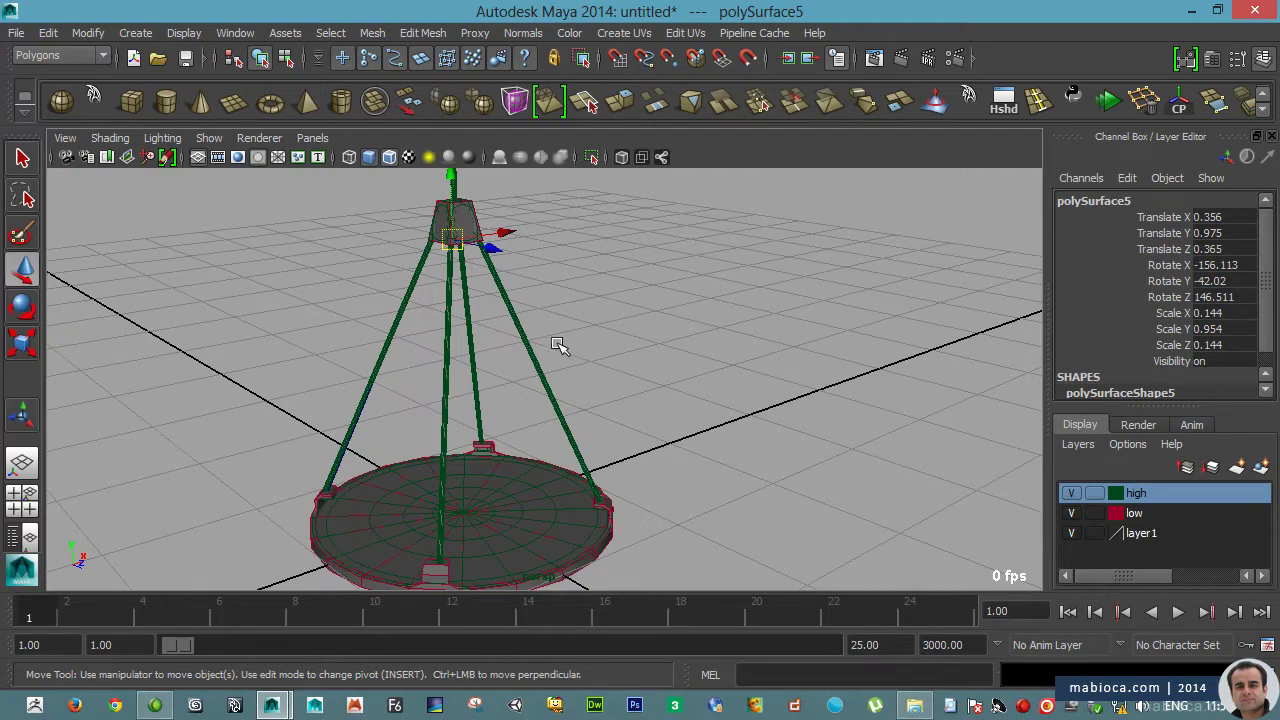
# - Select the pole's faces above the box and duplicate them as a new surface
pyautogui.press('f')
pyautogui.click(591, 265)
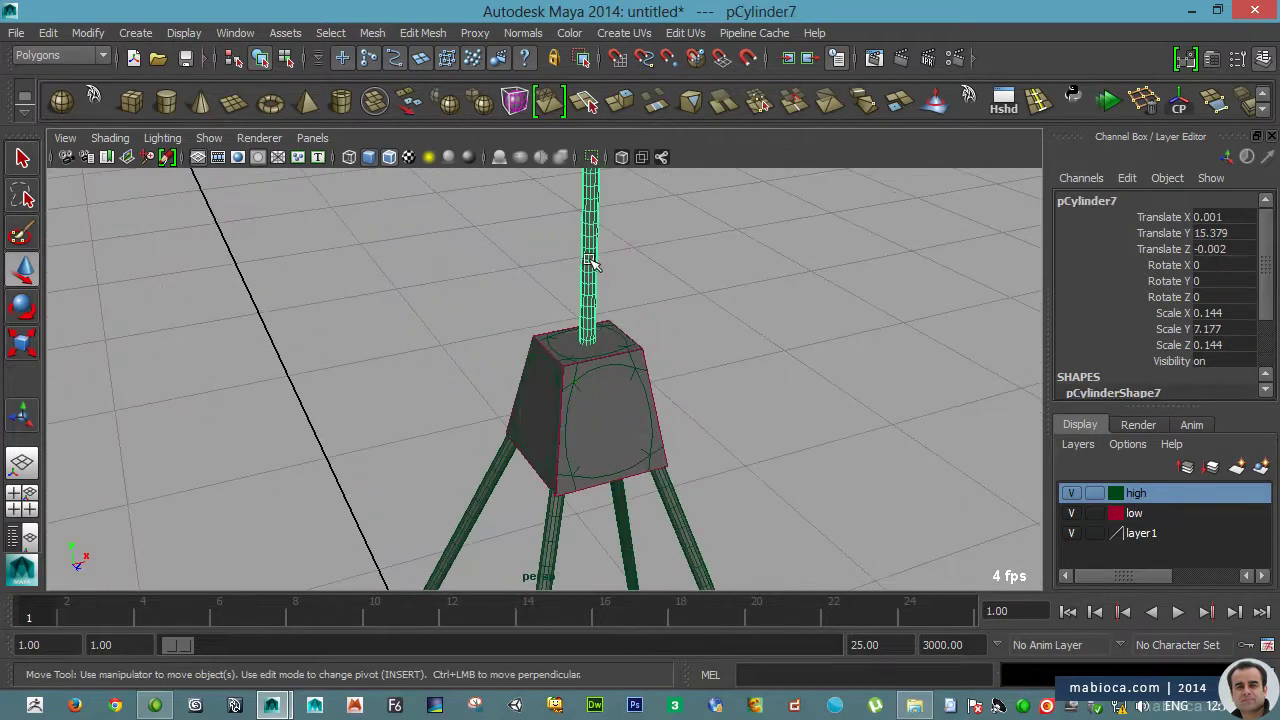
pyautogui.moveTo(591, 265); pyautogui.dragTo(595, 225, button='right')
pyautogui.moveTo(592, 285)
pyautogui.keyDown('alt'); pyautogui.mouseDown()
pyautogui.moveTo(526, 309)
pyautogui.moveTo(697, 286)
pyautogui.moveTo(225, 118)
pyautogui.mouseUp(); pyautogui.keyUp('alt')
pyautogui.click(526, 309)
pyautogui.click(422, 33)
pyautogui.click(514, 409)
# - Ungroup the pole and select the extracted pole surface
pyautogui.scroll(-2, 628, 329)
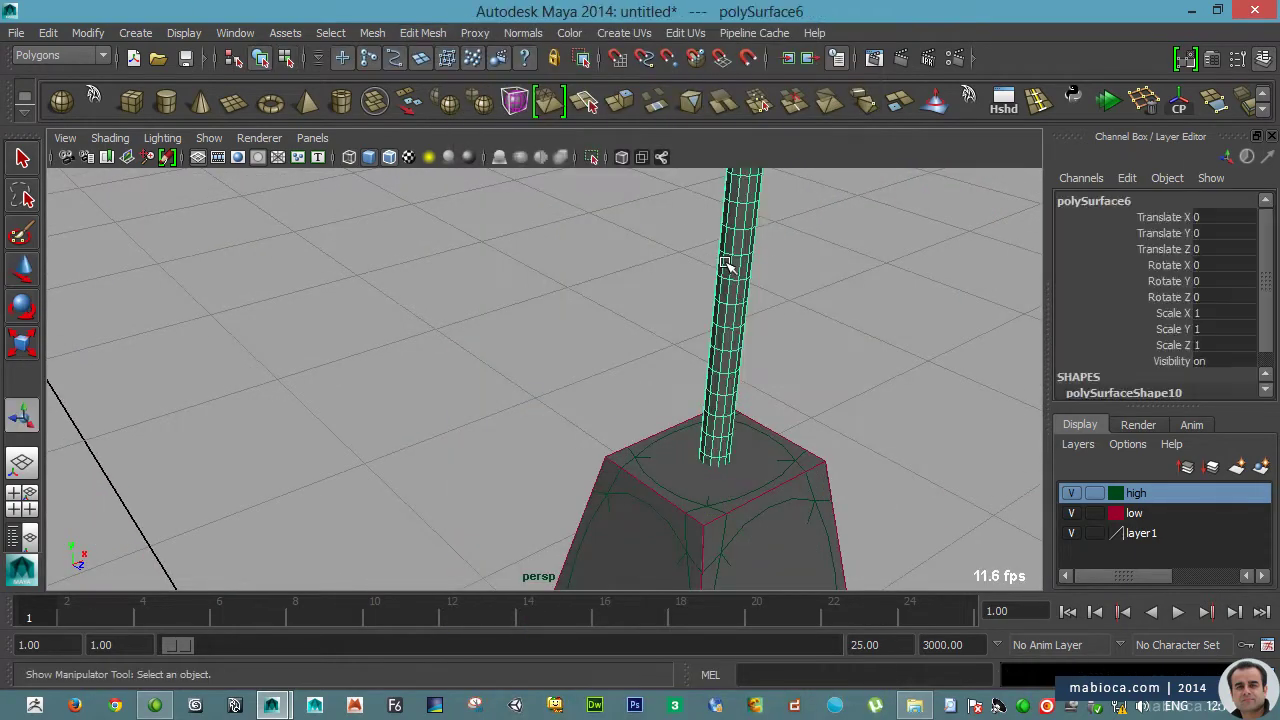
pyautogui.scroll(-2, 598, 270)
pyautogui.moveTo(598, 270)
pyautogui.keyDown('alt'); pyautogui.mouseDown()
pyautogui.moveTo(414, 380)
pyautogui.moveTo(837, 523)
pyautogui.mouseUp(); pyautogui.keyUp('alt')
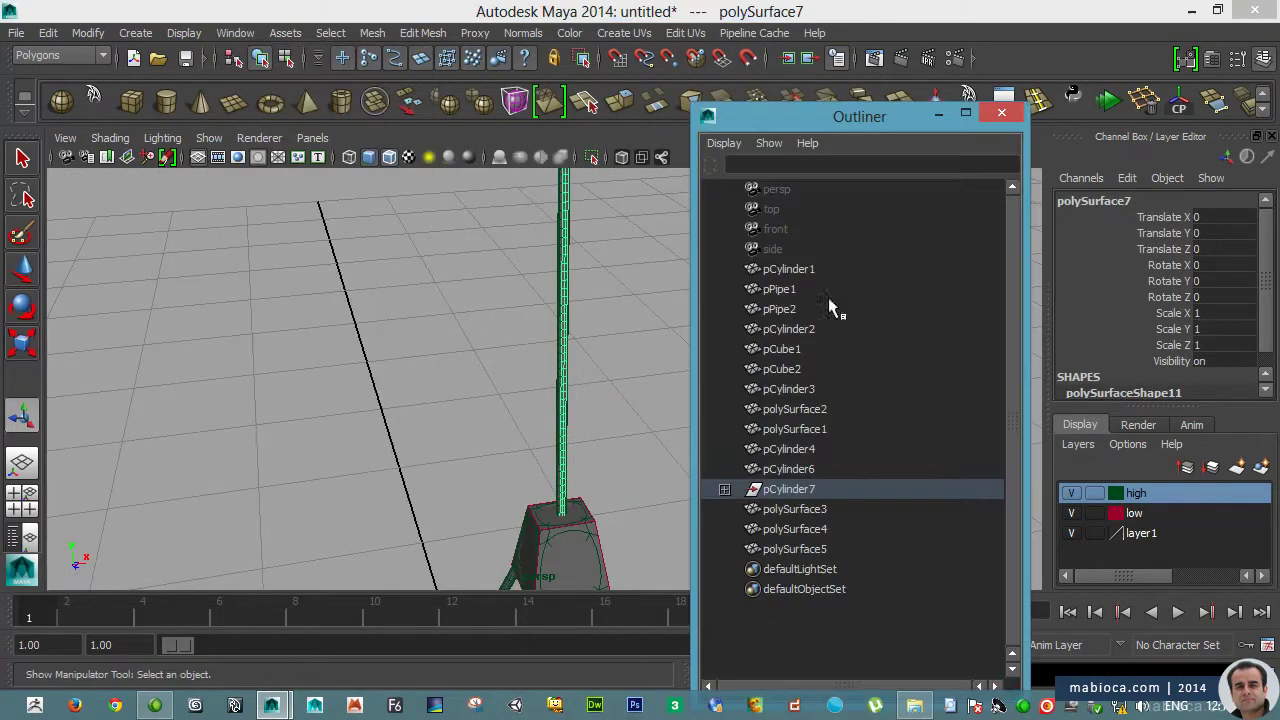
pyautogui.click(724, 489)
pyautogui.click(789, 489)
pyautogui.click(48, 33)
pyautogui.click(111, 569)
# - Add the pole surface to the low layer and hide the high layer
pyautogui.scroll(3, 766, 386)
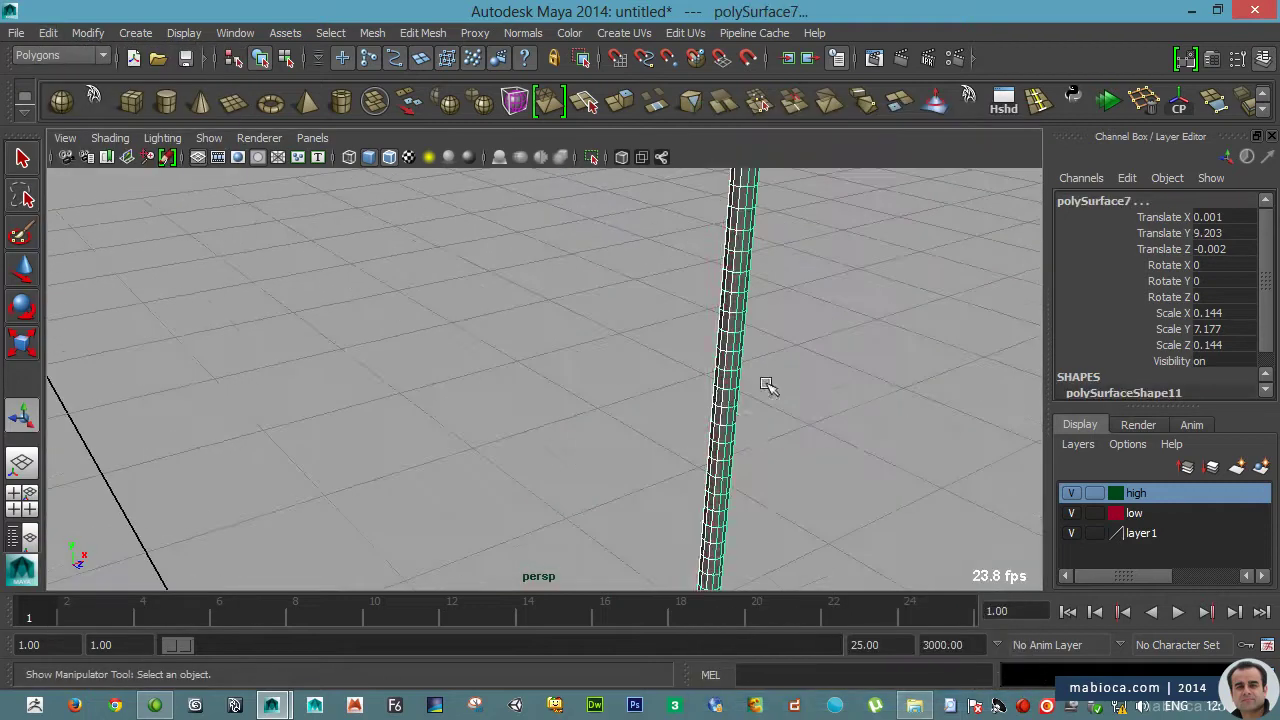
pyautogui.click(1071, 512)
pyautogui.click(1071, 493)
pyautogui.rightClick(1134, 512)
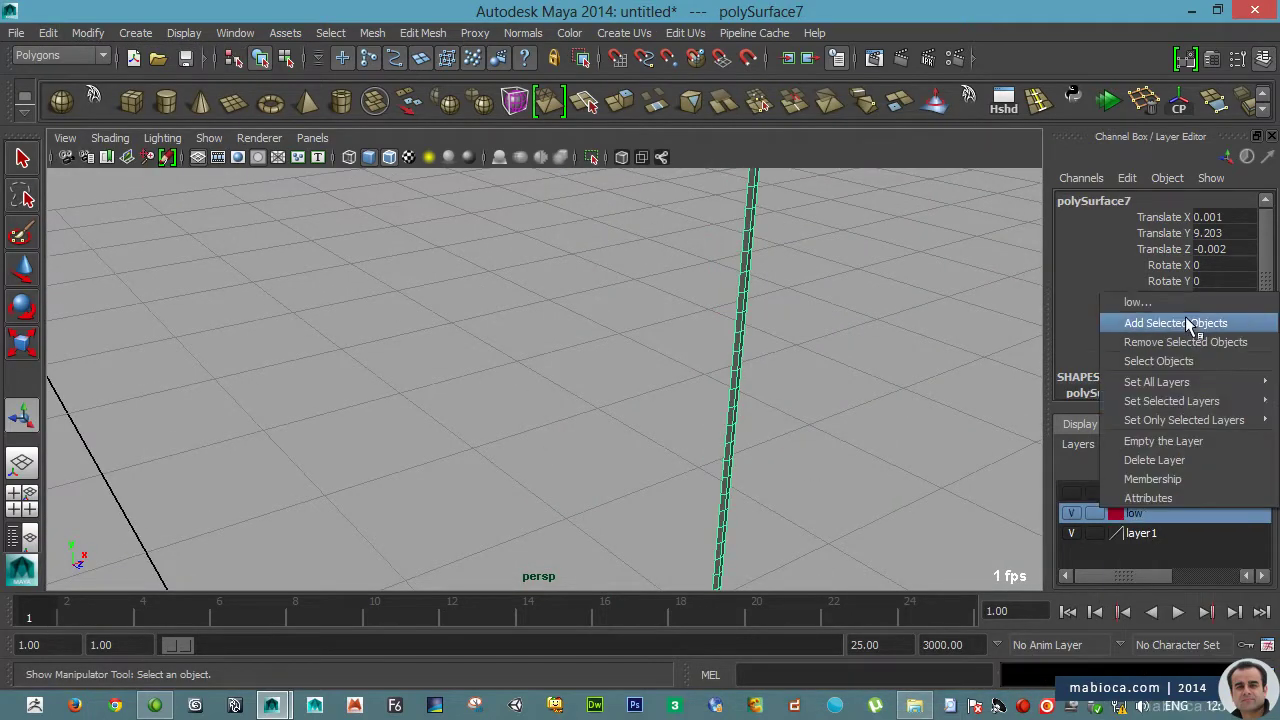
pyautogui.click(1186, 323)
# - Select an edge loop along the pole and delete those edges
pyautogui.doubleClick(751, 237)
pyautogui.keyDown('alt'); pyautogui.moveTo(634, 403); pyautogui.dragTo(784, 397); pyautogui.keyUp('alt')
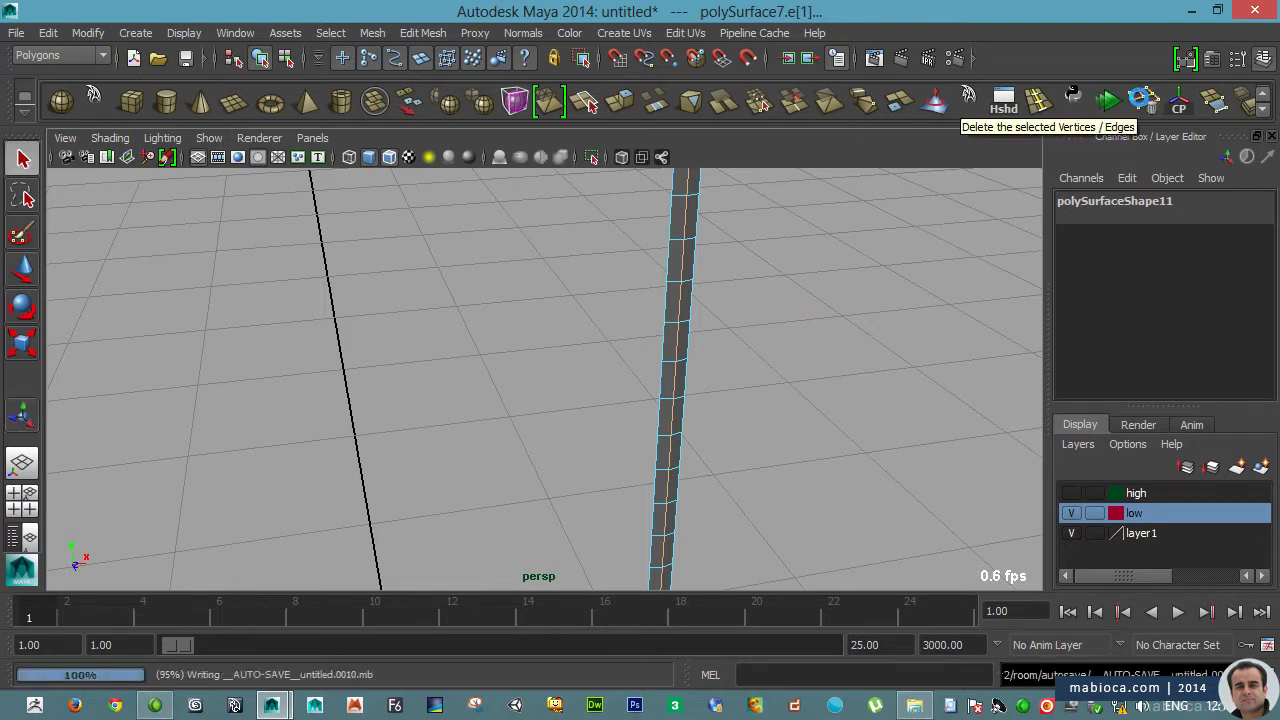
pyautogui.press('t')
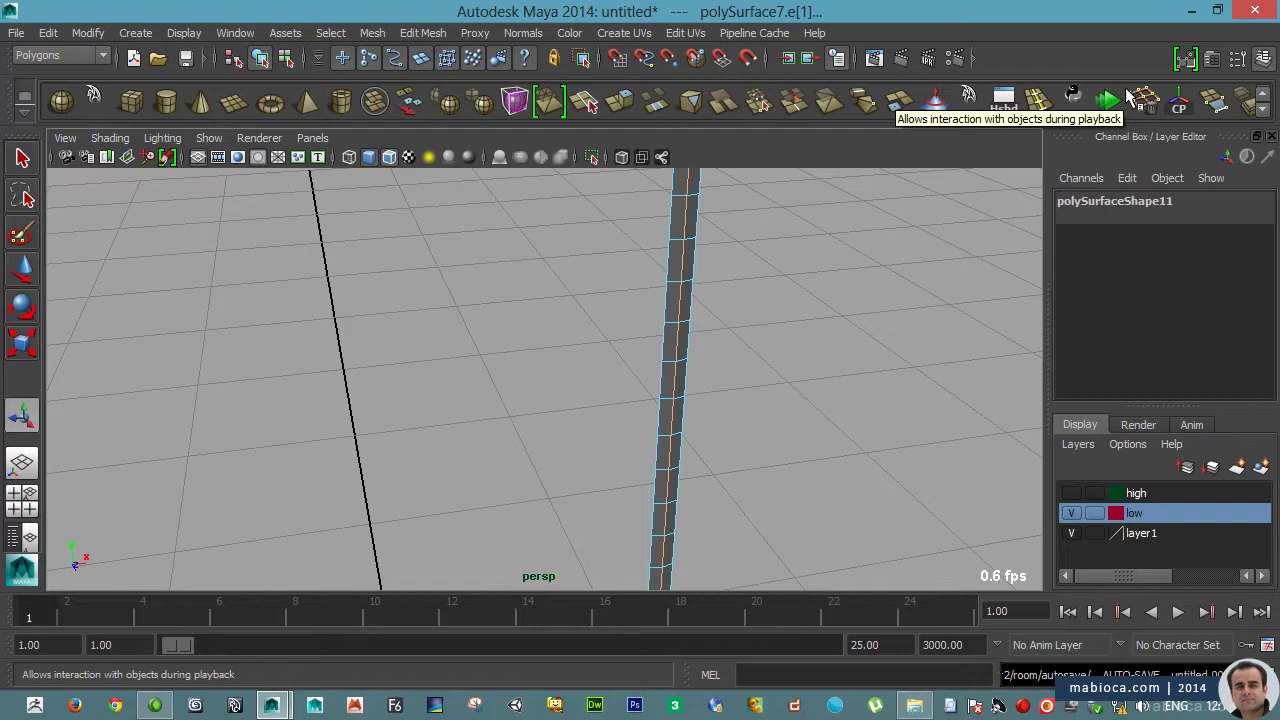
pyautogui.click(1140, 100)
pyautogui.rightClick(686, 250)
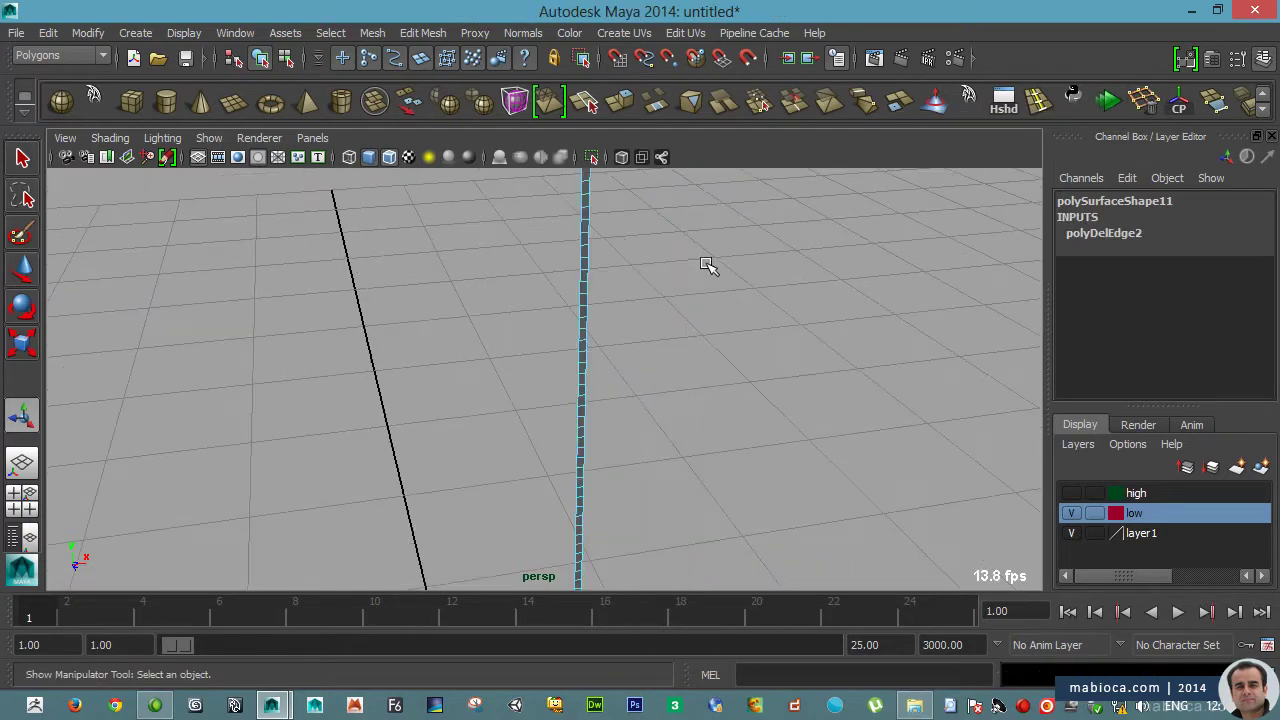
pyautogui.moveTo(708, 265)
pyautogui.keyDown('alt'); pyautogui.mouseDown()
pyautogui.moveTo(548, 327)
pyautogui.moveTo(894, 514)
pyautogui.moveTo(723, 303)
pyautogui.mouseUp(); pyautogui.keyUp('alt')
# - Select the pole strip and open the Mesh > Reduce options
pyautogui.click(740, 303)
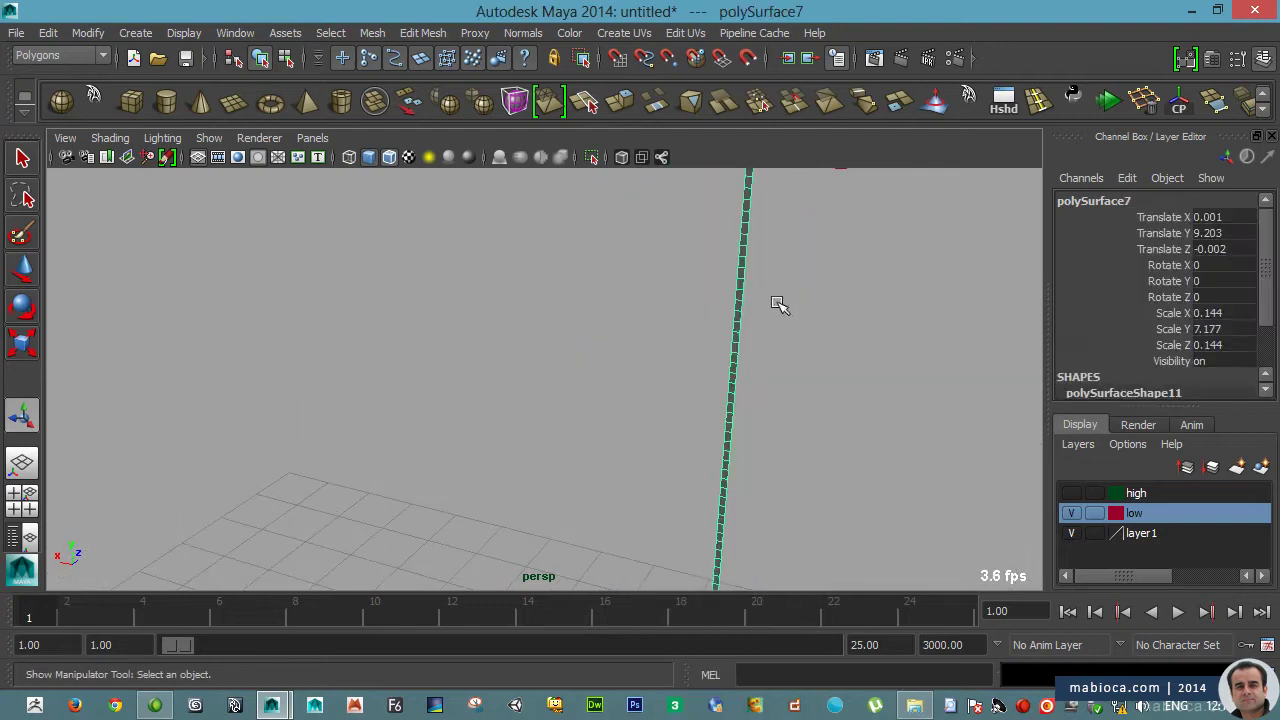
pyautogui.keyDown('alt'); pyautogui.moveTo(777, 303); pyautogui.dragTo(919, 373, button='middle'); pyautogui.keyUp('alt')
pyautogui.click(372, 32)
pyautogui.click(579, 257)
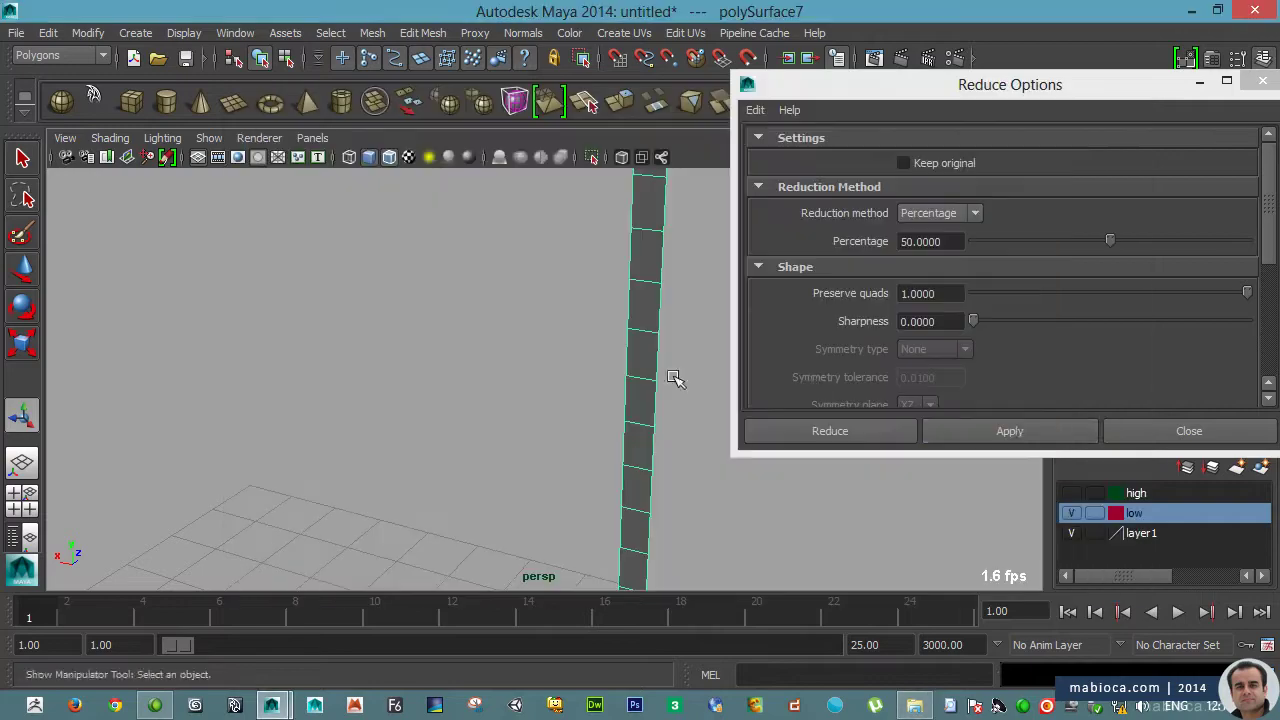
# - Apply Reduce to lower the pole strip's polygon count
pyautogui.click(1010, 431)
pyautogui.press('space')
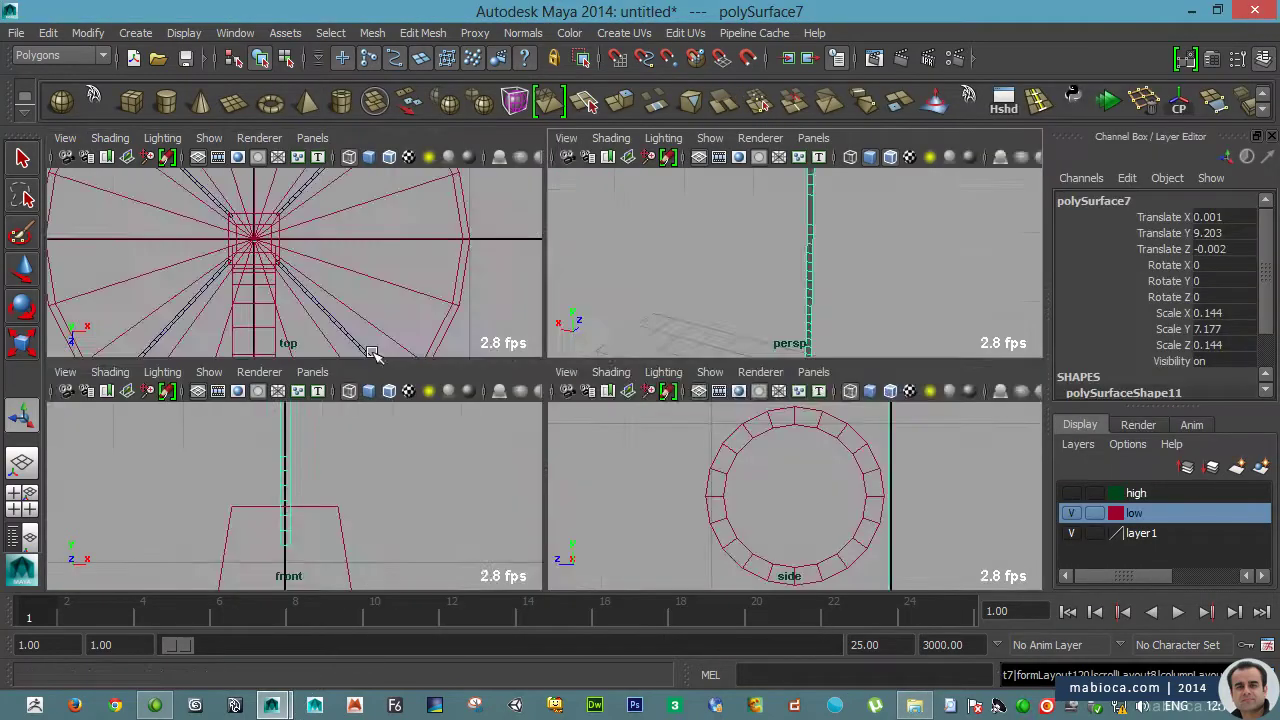
pyautogui.press('space')
pyautogui.press('space')
pyautogui.press('space')
pyautogui.press('space')
pyautogui.press('space')
pyautogui.keyDown('alt'); pyautogui.moveTo(490, 137); pyautogui.dragTo(729, 371); pyautogui.keyUp('alt')
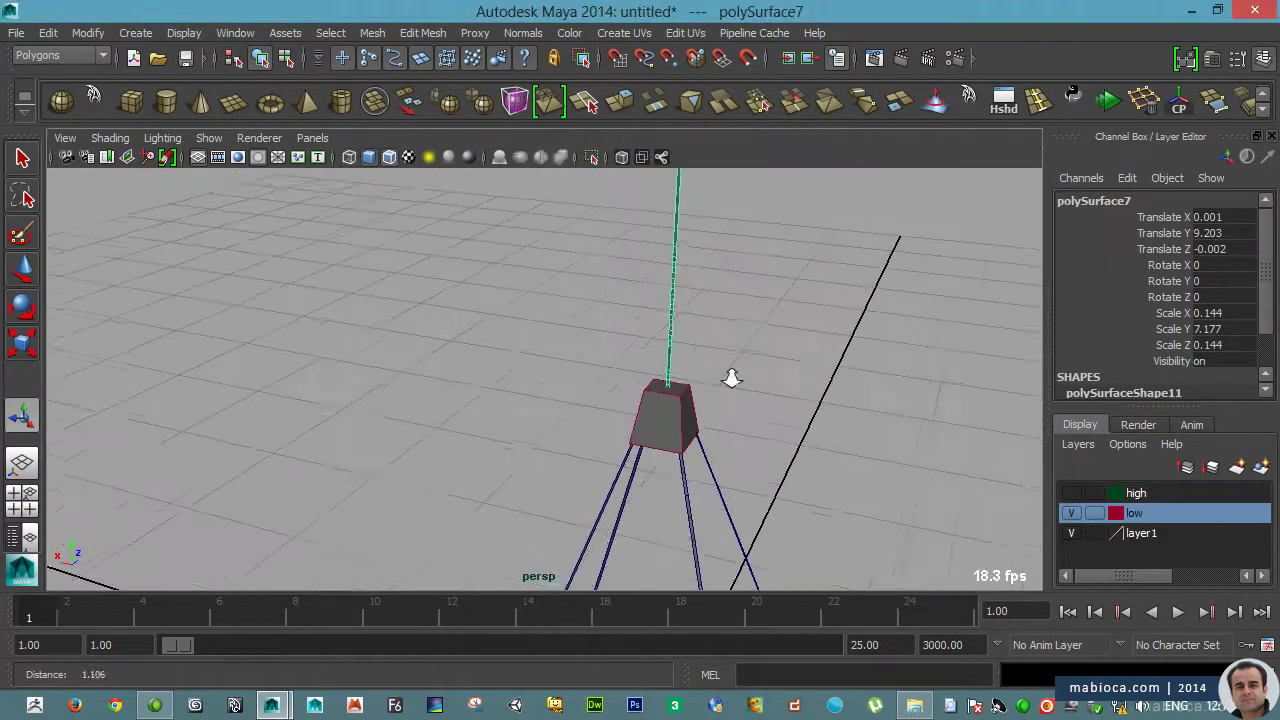
# - Create a polygon plane above the box, then undo it
pyautogui.click(233, 101)
pyautogui.press('4')
pyautogui.press('w')
pyautogui.moveTo(603, 517); pyautogui.dragTo(604, 300)
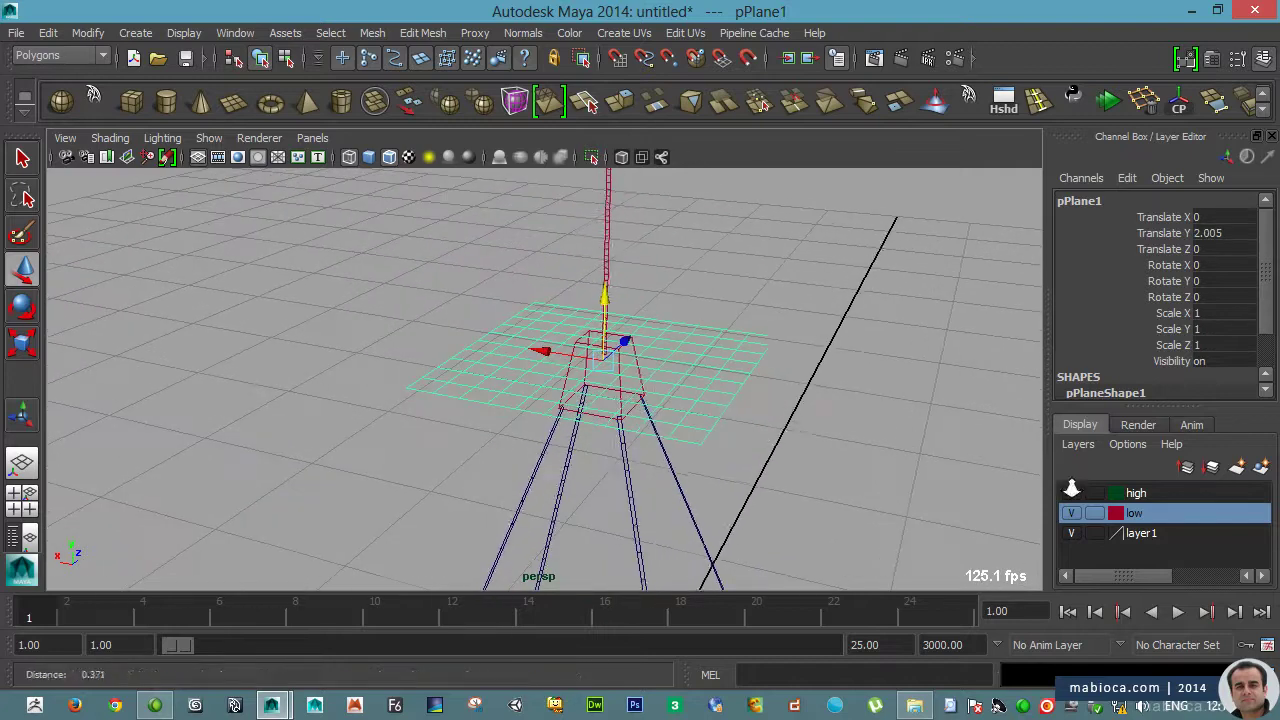
pyautogui.moveTo(762, 281); pyautogui.dragTo(762, 338, button='right')
pyautogui.moveTo(820, 306); pyautogui.dragTo(820, 306, button='right')
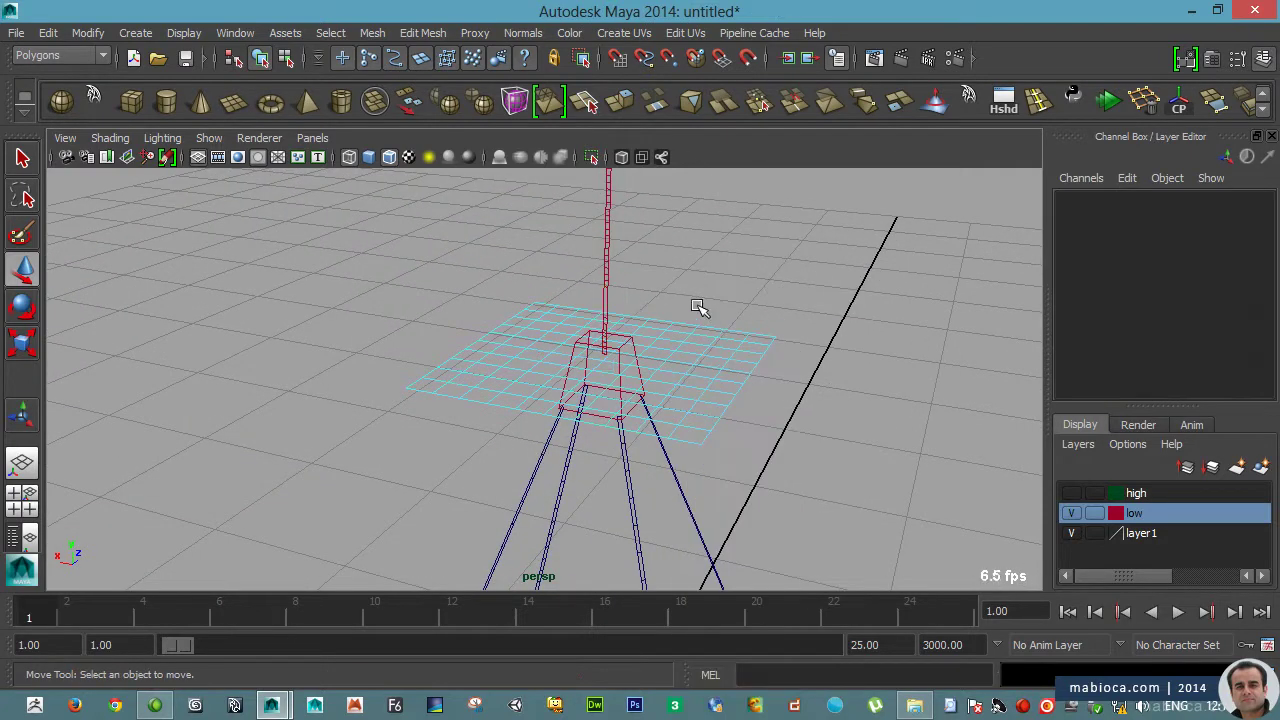
pyautogui.hotkey('ctrl', 'z')
pyautogui.hotkey('ctrl', 'z')
pyautogui.hotkey('ctrl', 'z')
pyautogui.hotkey('ctrl', 'z')
pyautogui.hotkey('ctrl', 'z')
pyautogui.hotkey('ctrl', 'z')
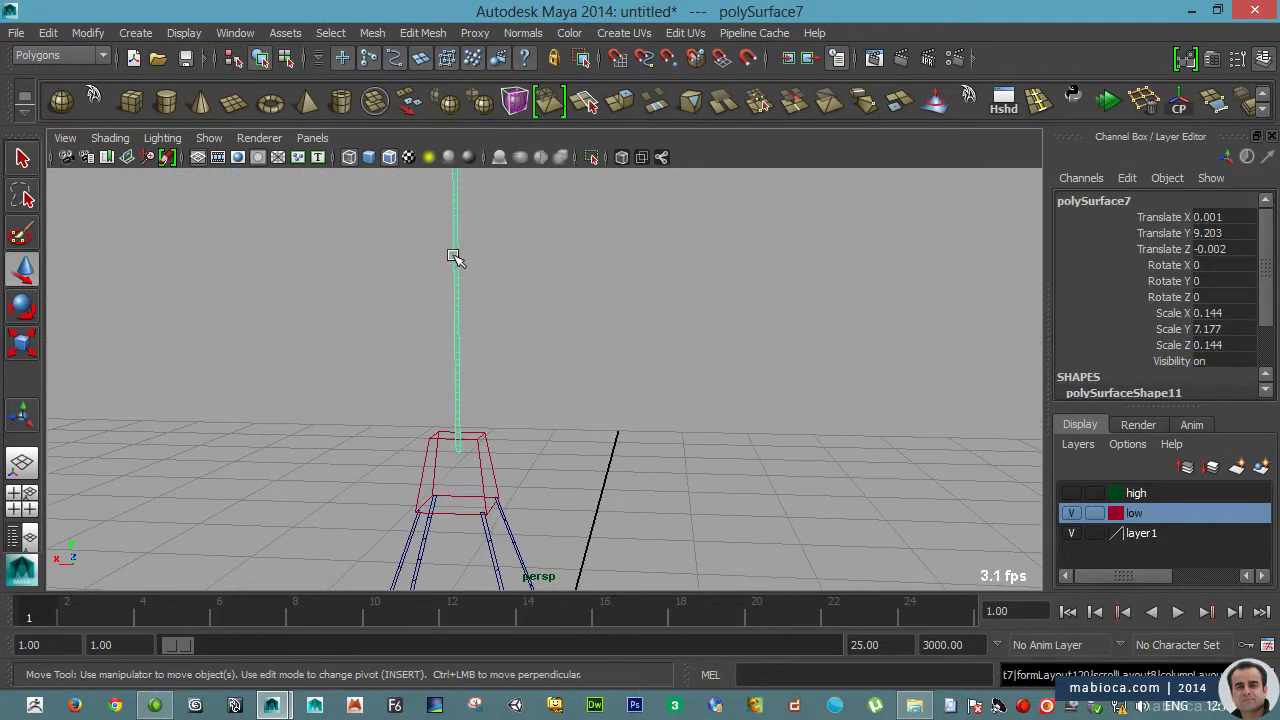
# - In front view, select a pole strip edge and try widening the strip, then undo
pyautogui.press('space')
pyautogui.click(529, 288)
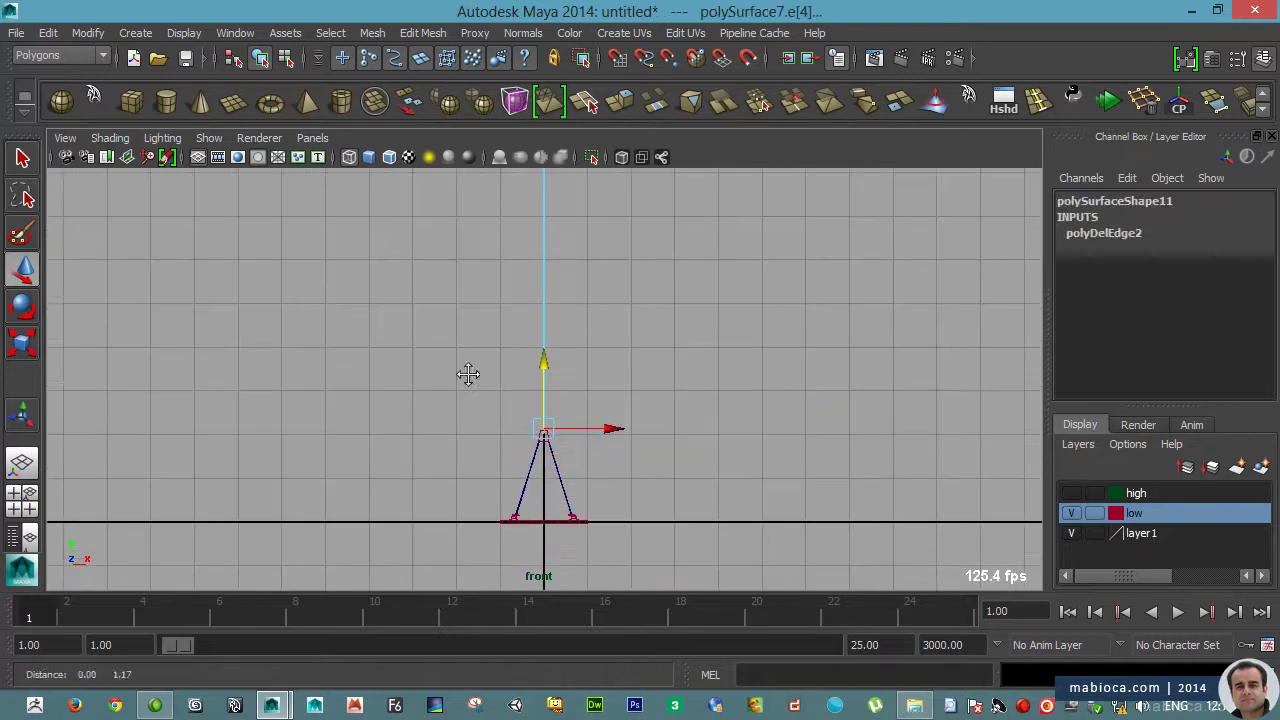
pyautogui.keyDown('alt'); pyautogui.moveTo(468, 374); pyautogui.dragTo(600, 514, button='middle'); pyautogui.keyUp('alt')
pyautogui.press('F8')
pyautogui.press('r')
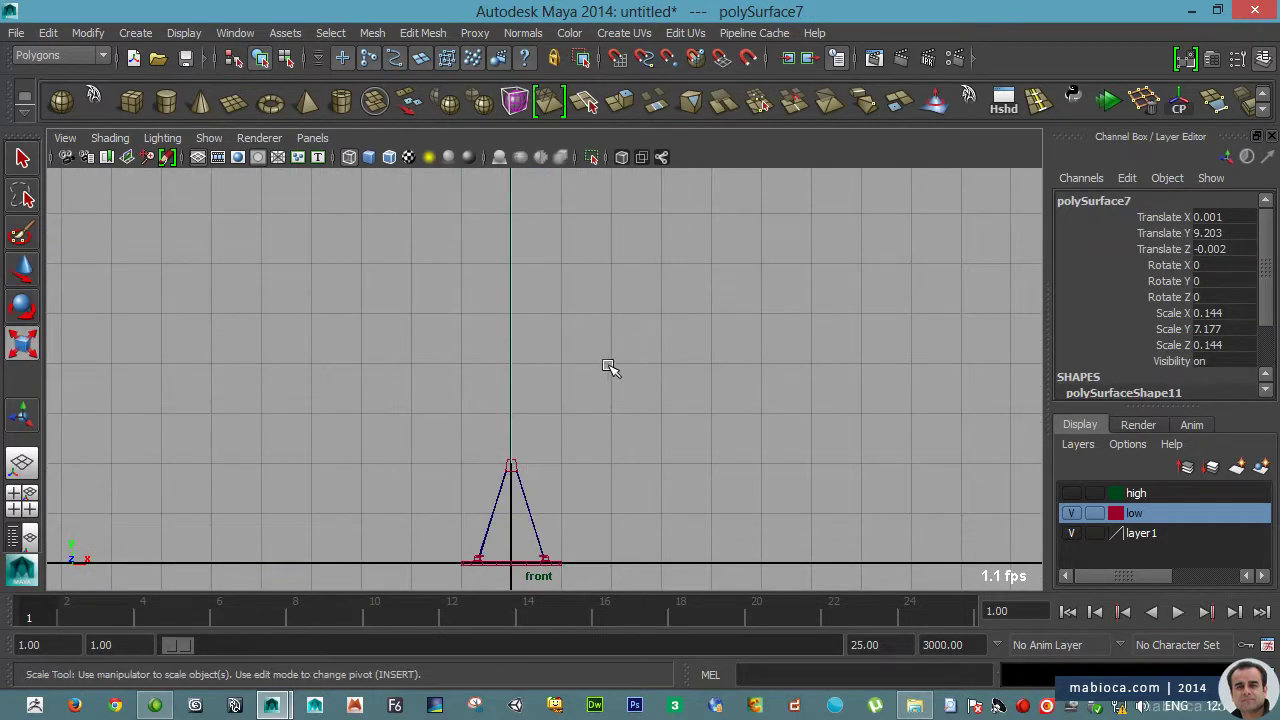
pyautogui.moveTo(608, 367); pyautogui.dragTo(960, 248, button='middle')
pyautogui.hotkey('ctrl', 'z')
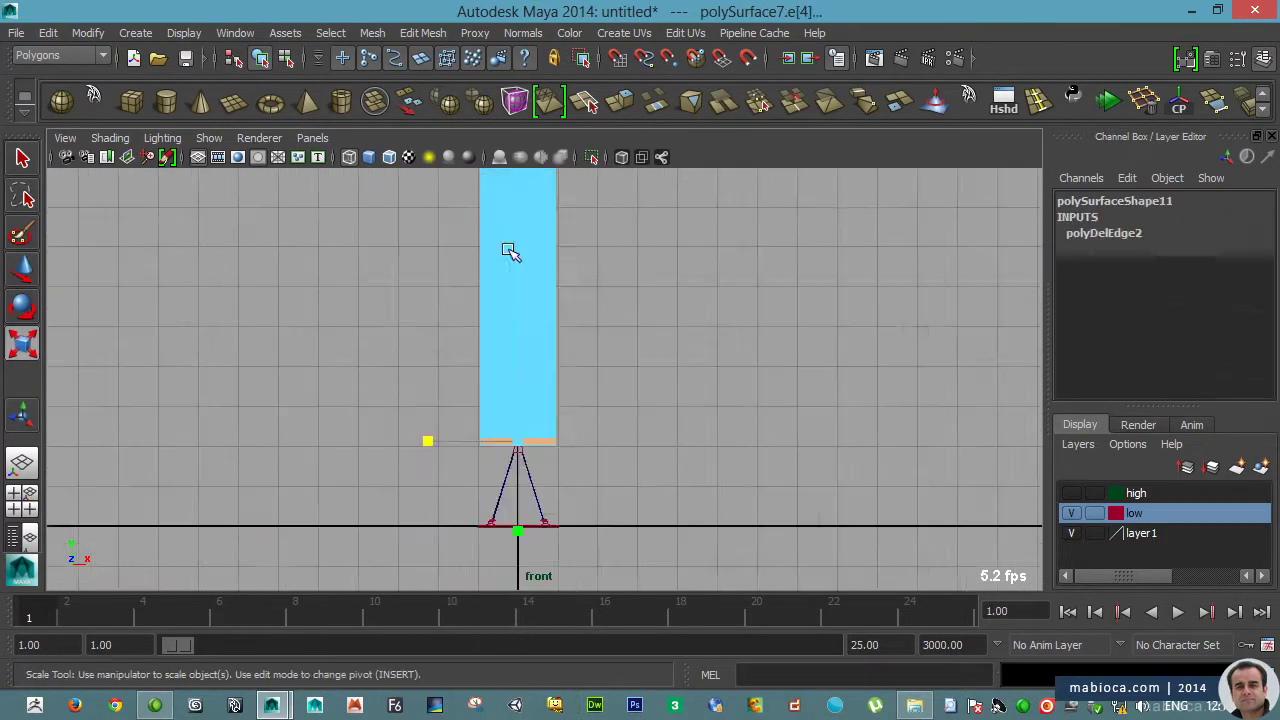
# - Delete the selected edges from the pole strip
pyautogui.scroll(5, 437, 270)
pyautogui.scroll(-5, 370, 265)
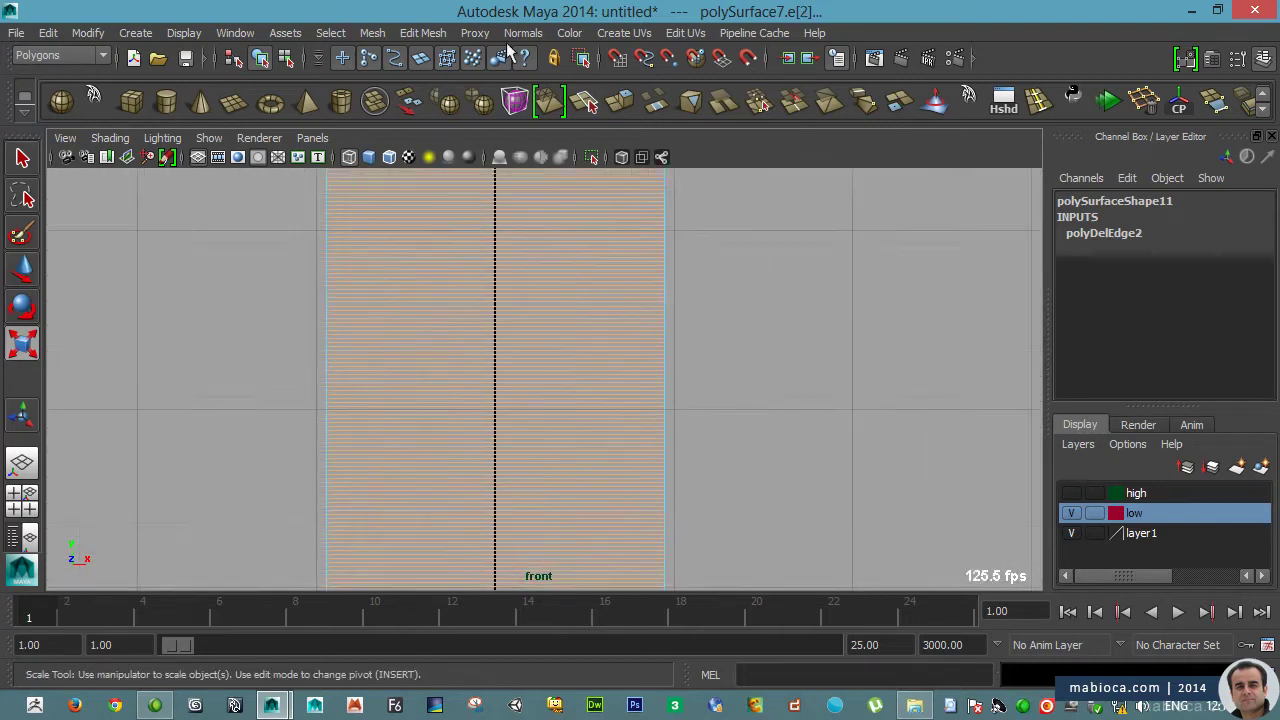
pyautogui.scroll(5, 595, 424)
pyautogui.press('Delete')
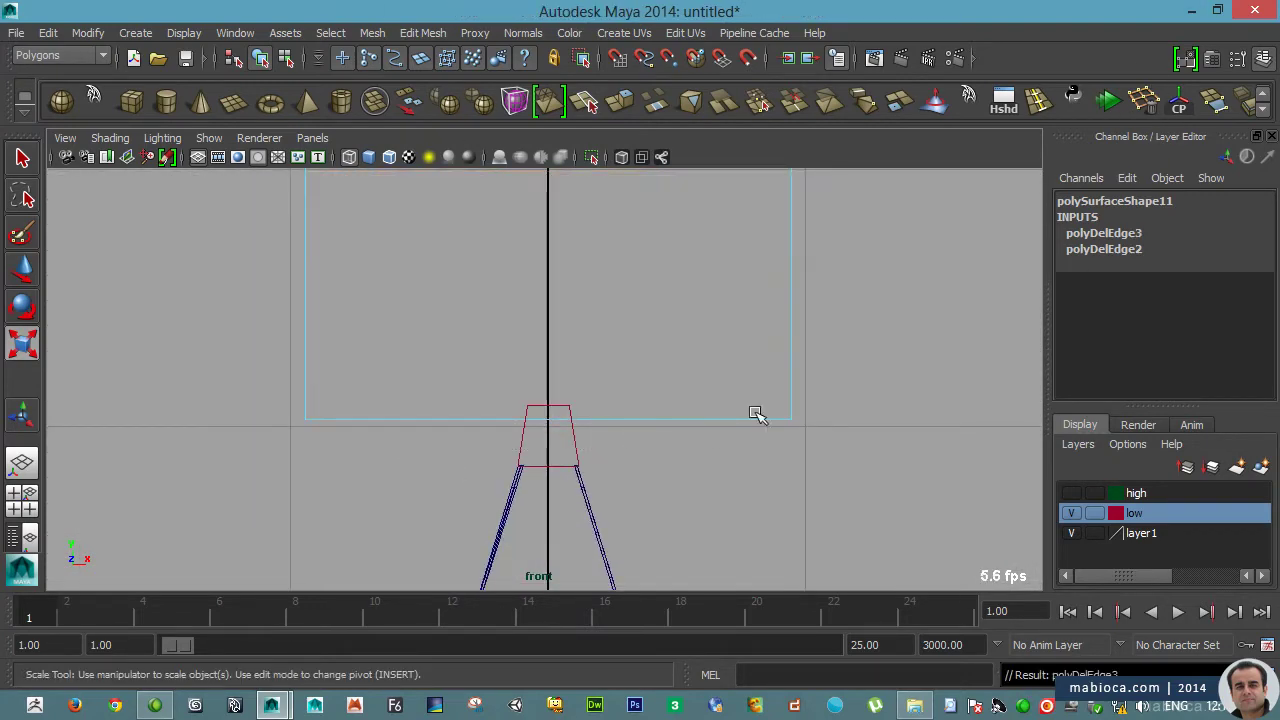
pyautogui.press('F8')
pyautogui.scroll(-5, 853, 265)
pyautogui.scroll(5, 671, 409)
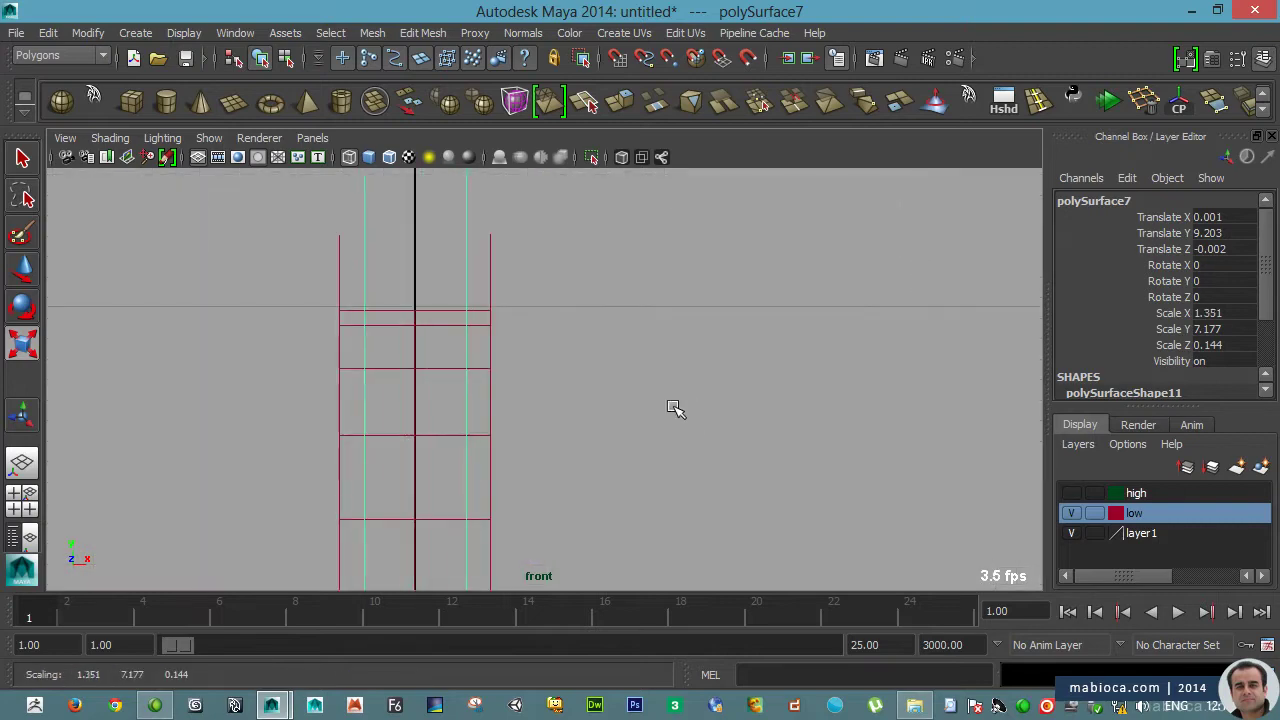
# - Scale the pole strip in X to 0.48
pyautogui.press('w')
pyautogui.scroll(-5, 971, 423)
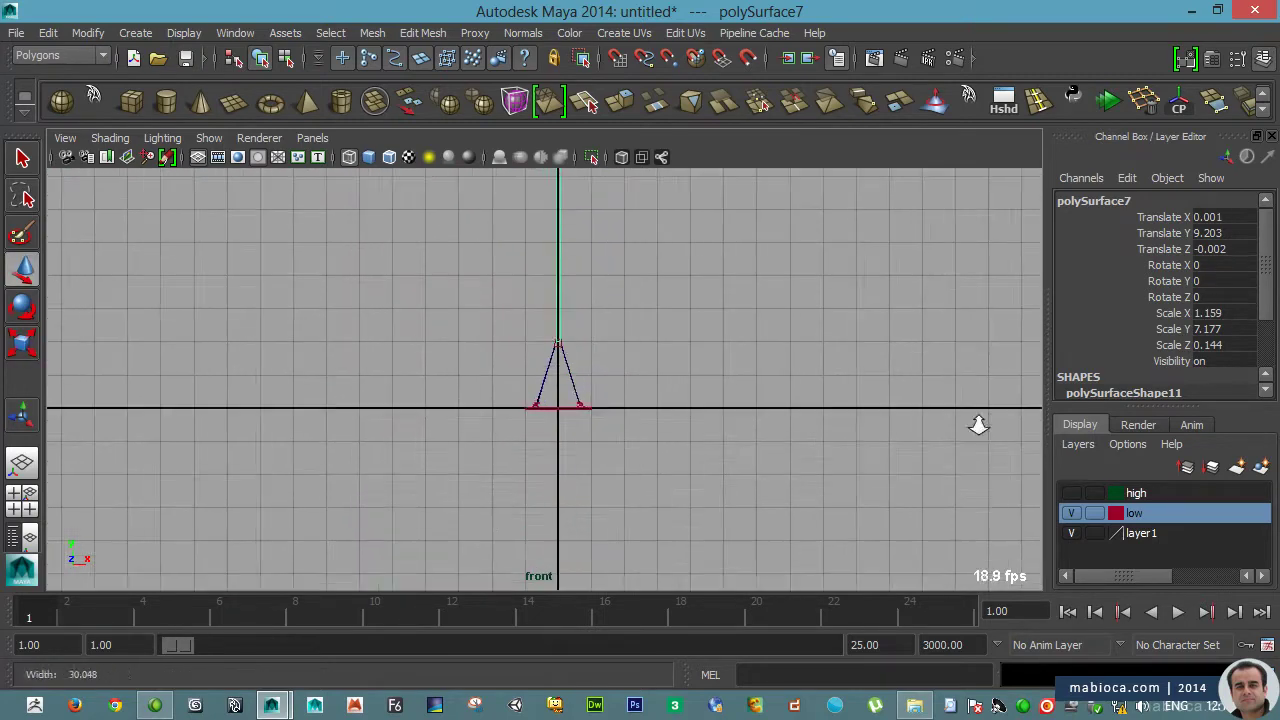
pyautogui.scroll(4, 700, 403)
pyautogui.scroll(2, 857, 371)
pyautogui.press('r')
pyautogui.moveTo(657, 385)
pyautogui.mouseDown()
pyautogui.moveTo(627, 386)
pyautogui.moveTo(571, 314)
pyautogui.moveTo(500, 309)
pyautogui.mouseUp()
# - Apply Add Divisions to the selected faces of the pole strip
pyautogui.press('w')
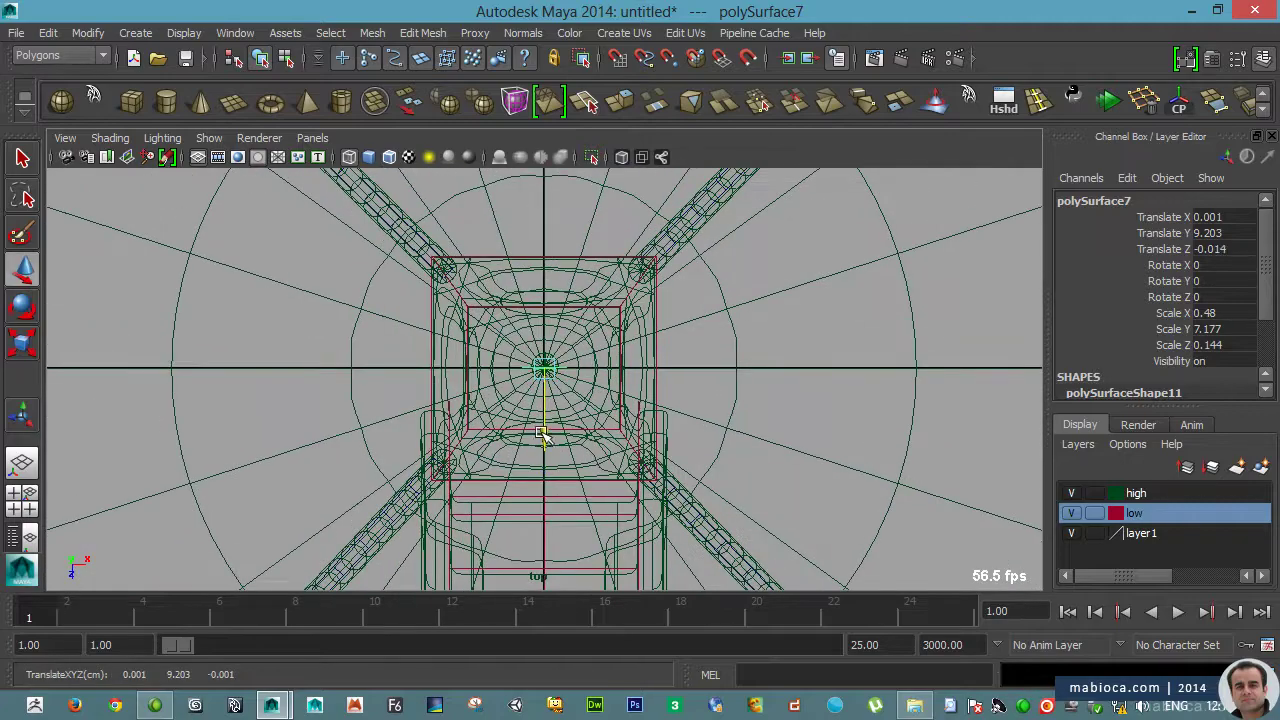
pyautogui.click(422, 33)
pyautogui.click(657, 314)
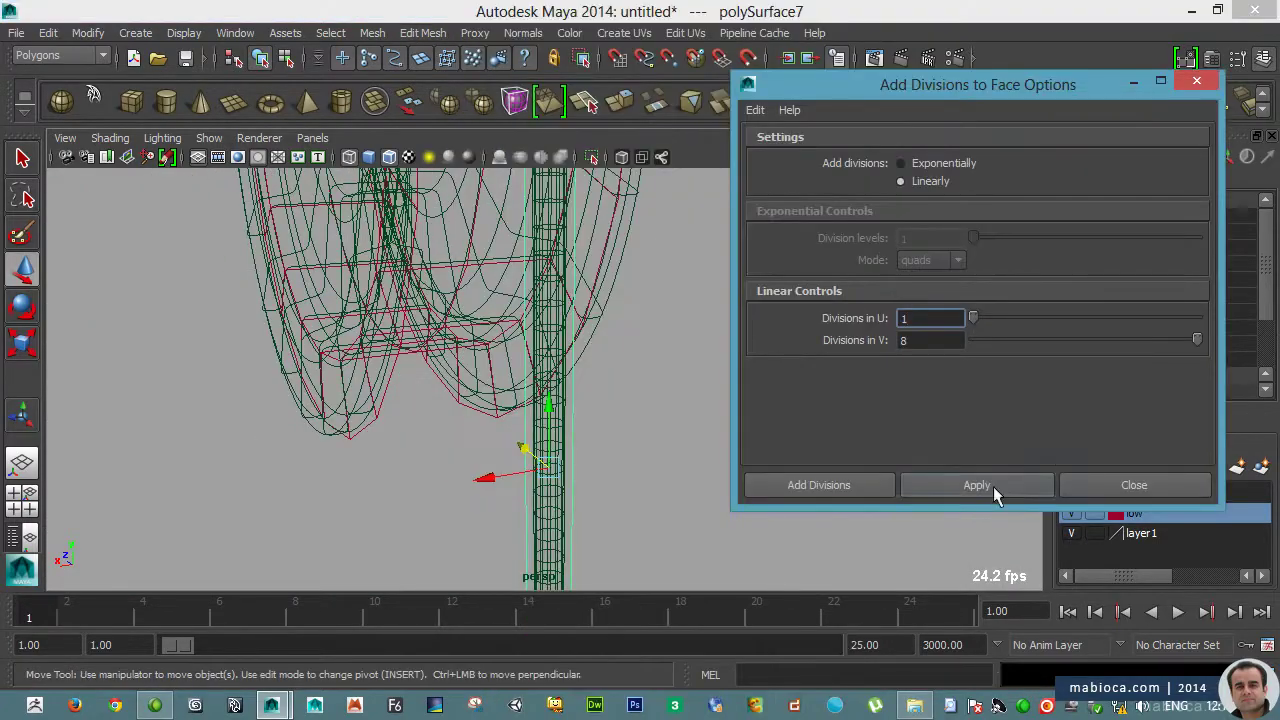
pyautogui.scroll(-5, 286, 337)
pyautogui.scroll(5, 286, 337)
pyautogui.click(943, 486)
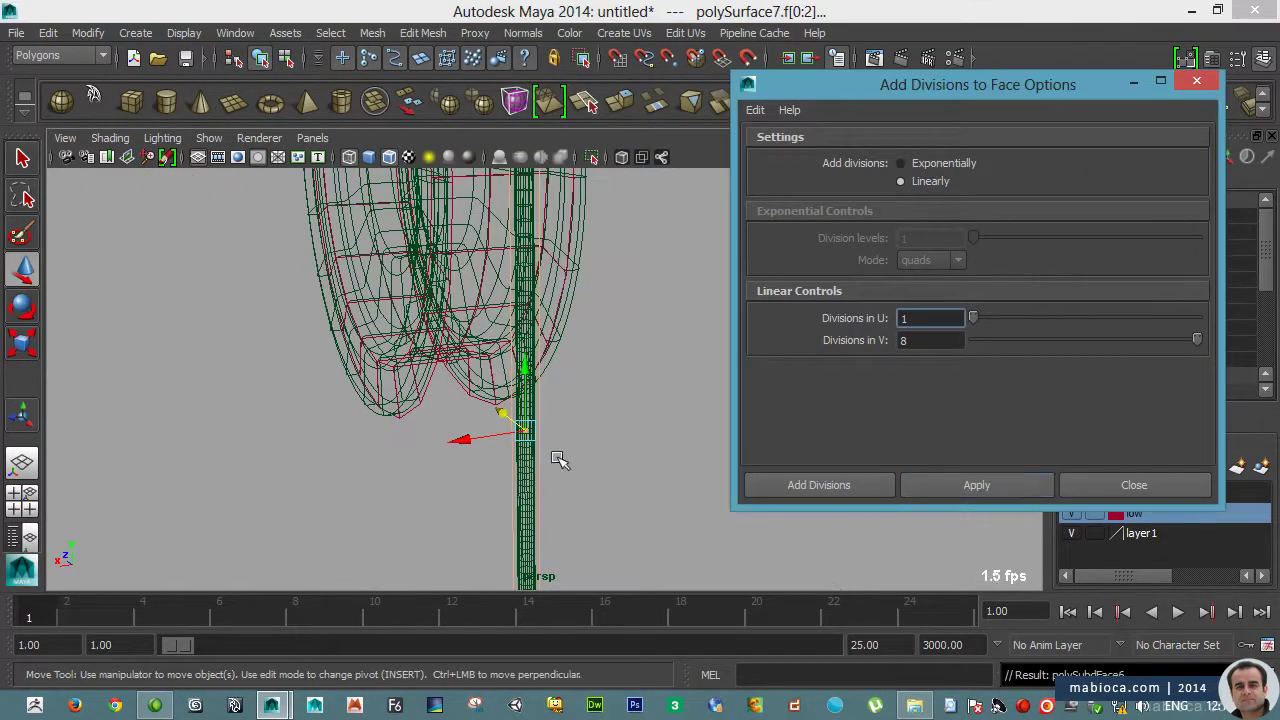
# - Select a face on the pole and switch back to shaded display
pyautogui.press('F8')
pyautogui.scroll(3, 500, 429)
pyautogui.moveTo(528, 337); pyautogui.dragTo(530, 300, button='right')
pyautogui.click(500, 495)
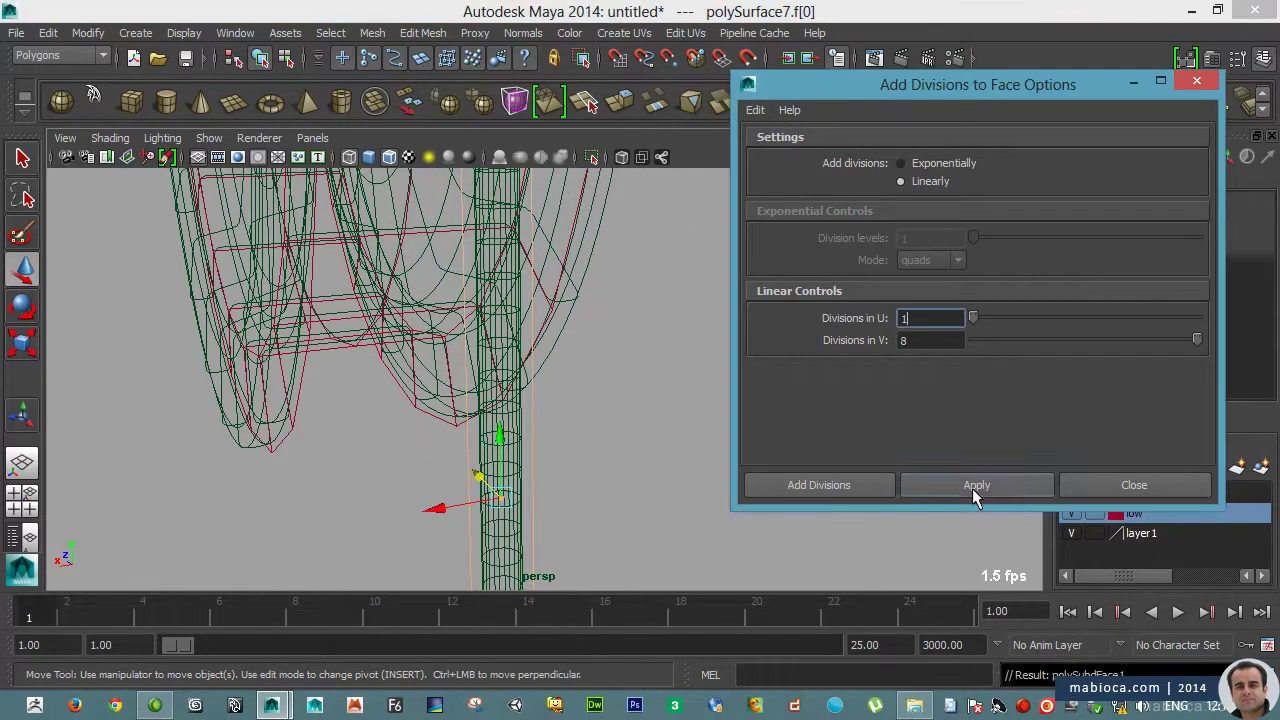
pyautogui.scroll(3, 414, 234)
pyautogui.press('F8')
pyautogui.scroll(-4, 414, 286)
pyautogui.scroll(-3, 443, 273)
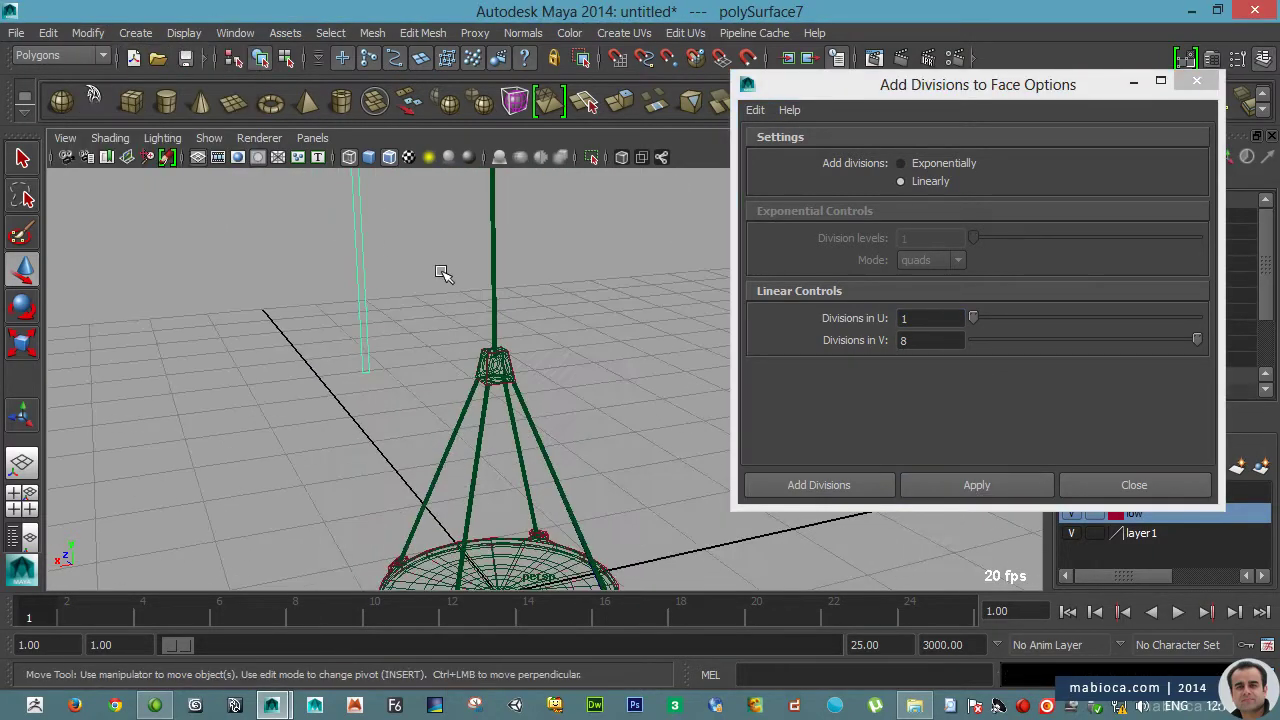
pyautogui.press('5')
pyautogui.scroll(4, 443, 273)
pyautogui.scroll(3, 420, 363)
# - Select vertices at the tower top and base, then reselect the tower object
pyautogui.click(305, 408)
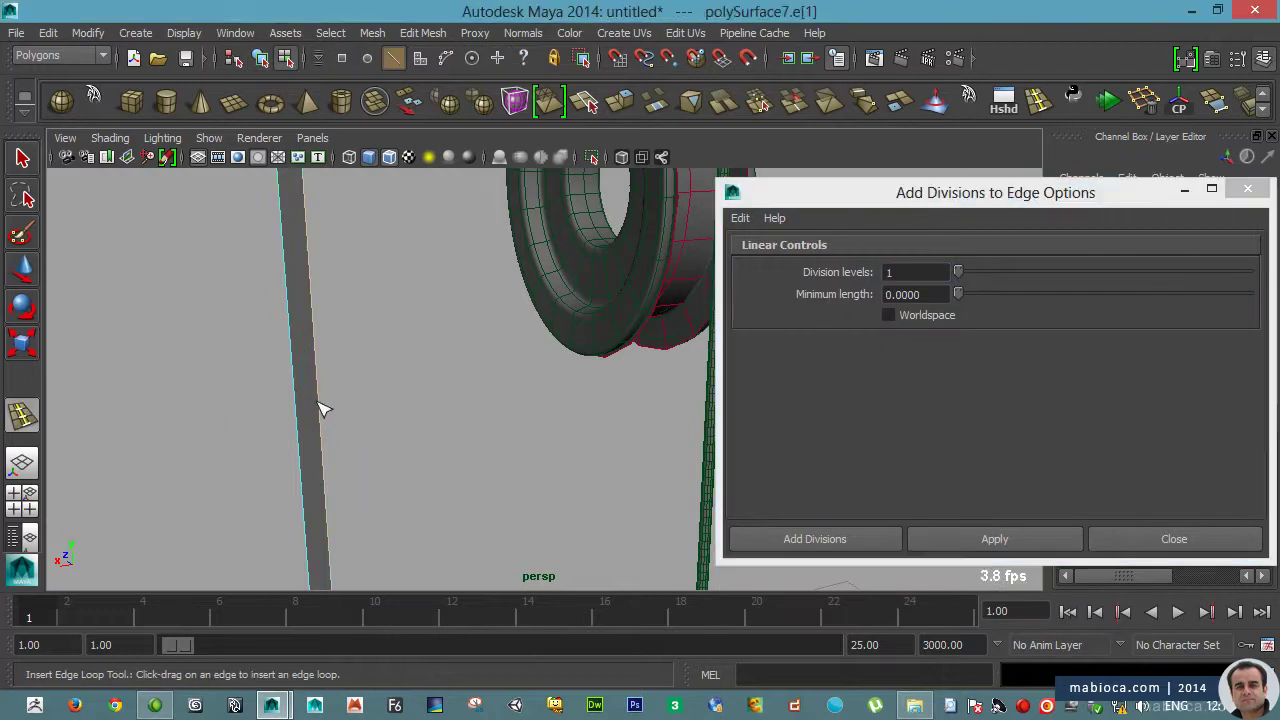
pyautogui.press('w')
pyautogui.click(211, 277)
pyautogui.keyDown('alt'); pyautogui.moveTo(211, 277); pyautogui.dragTo(468, 554); pyautogui.keyUp('alt')
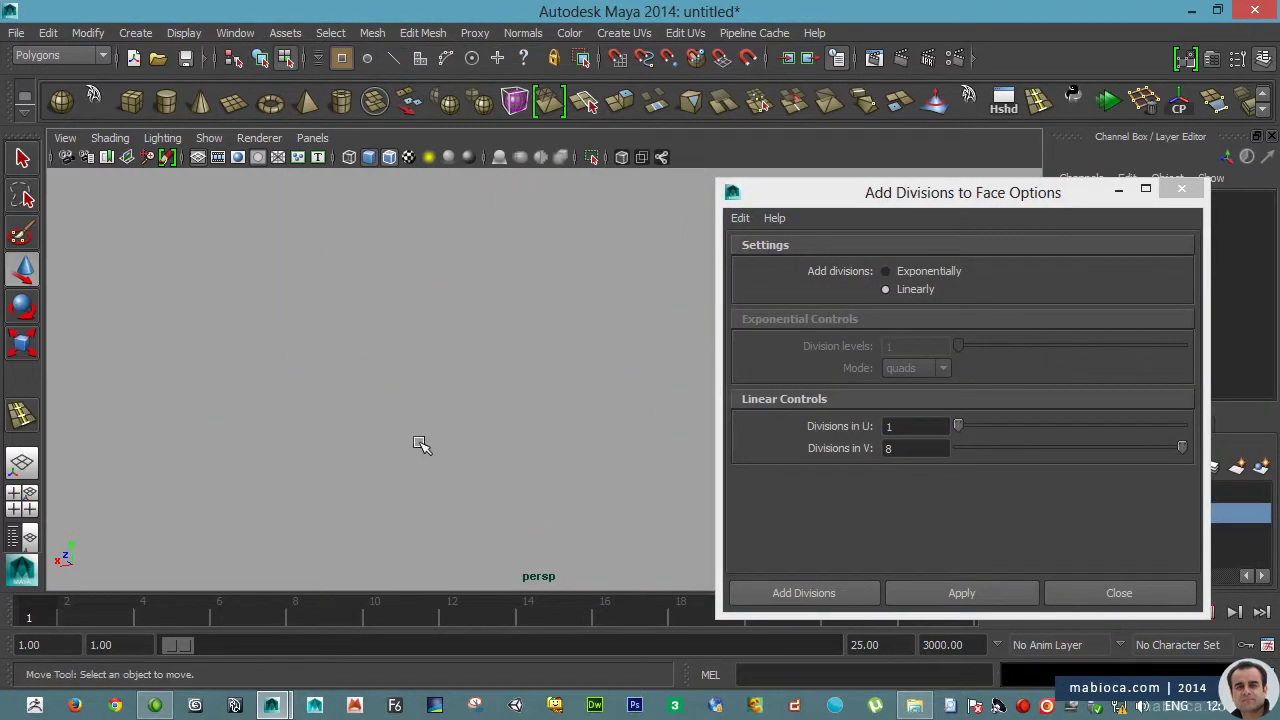
pyautogui.moveTo(419, 519); pyautogui.dragTo(480, 510, button='right')
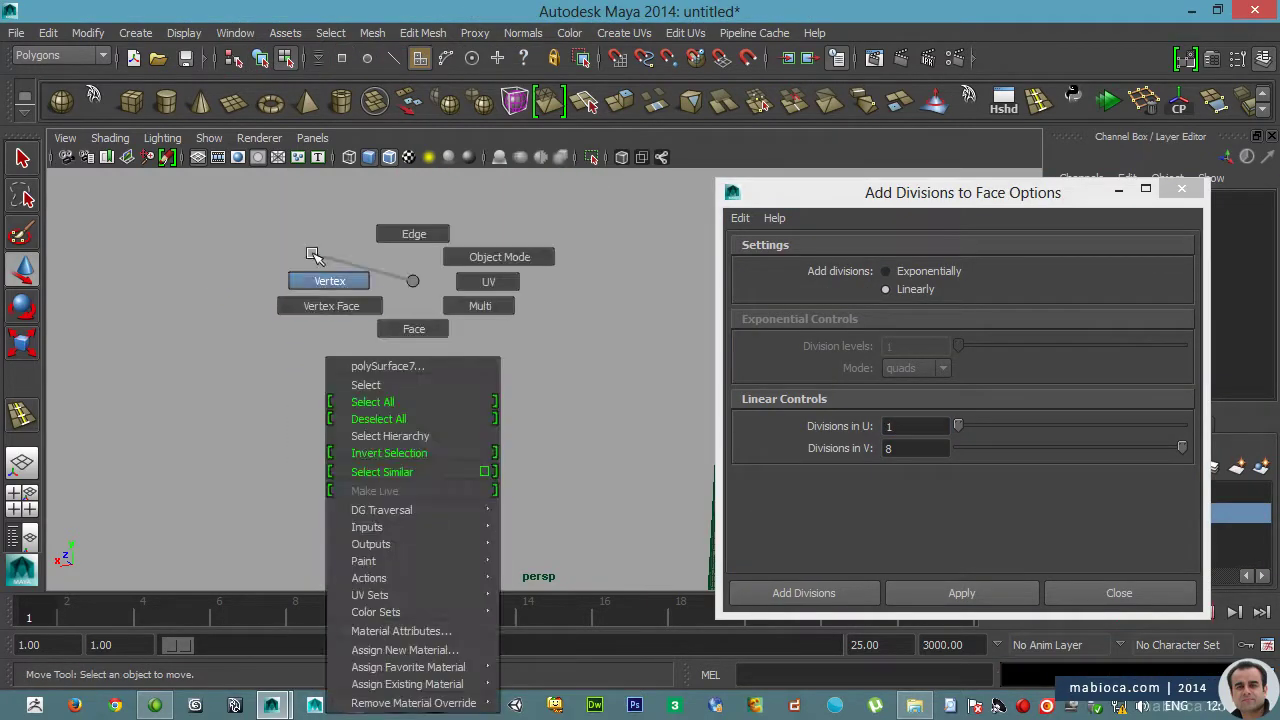
pyautogui.moveTo(414, 280); pyautogui.dragTo(337, 280, button='right')
pyautogui.moveTo(486, 557); pyautogui.dragTo(400, 505)
pyautogui.scroll(-5, 431, 198)
pyautogui.moveTo(370, 310); pyautogui.dragTo(460, 370)
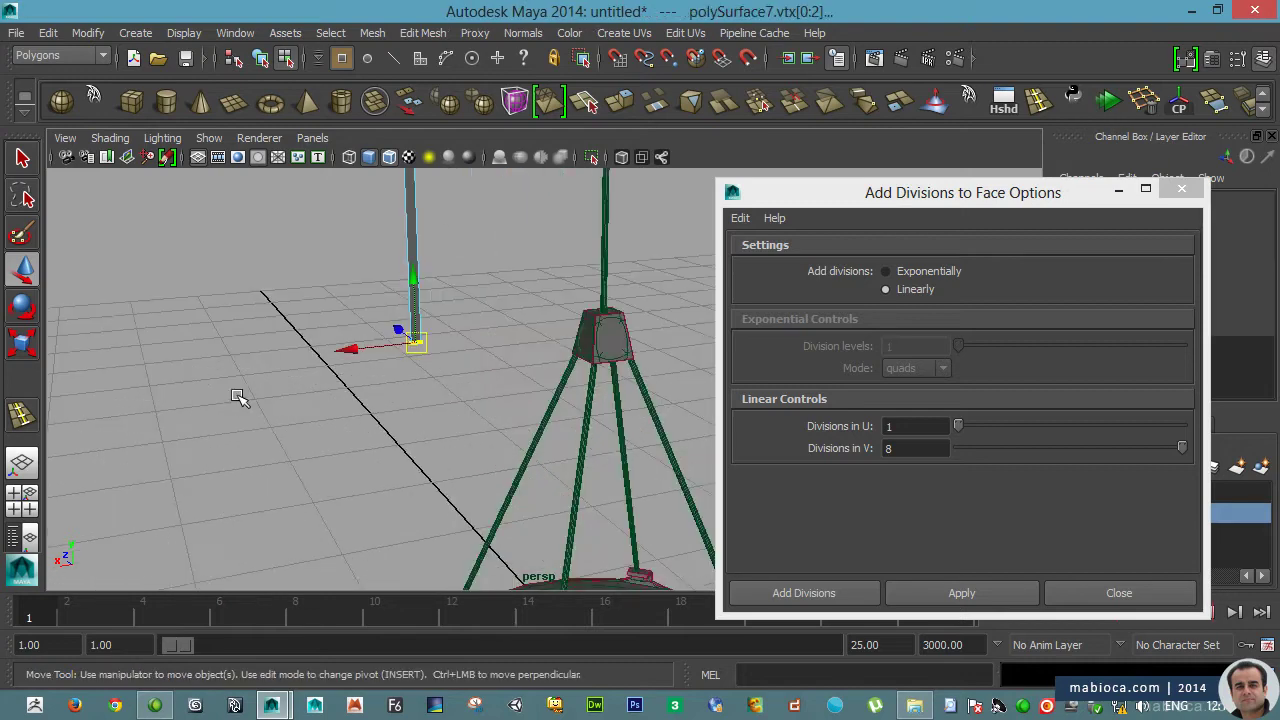
pyautogui.scroll(5, 578, 352)
pyautogui.moveTo(571, 337); pyautogui.dragTo(640, 255, button='right')
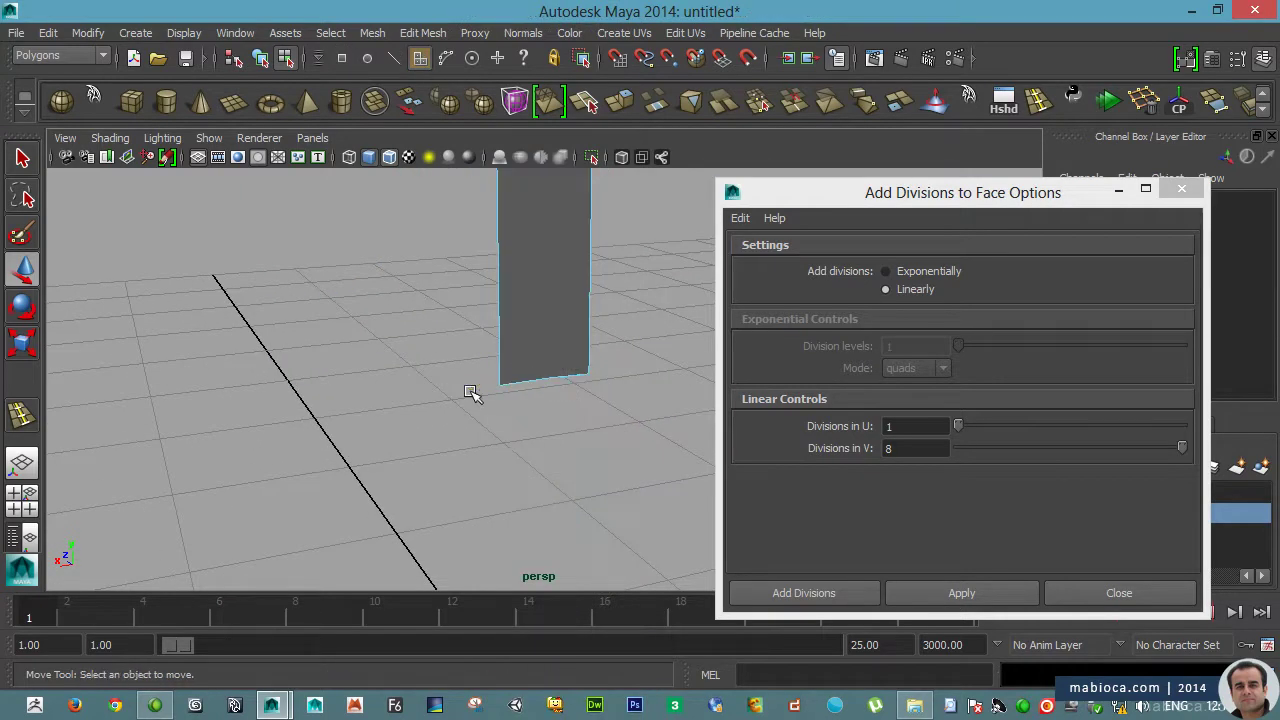
pyautogui.click(531, 331)
# - Close the division options and orbit so the column stands upright
pyautogui.moveTo(960, 192); pyautogui.dragTo(822, 327)
pyautogui.scroll(-2, 352, 170)
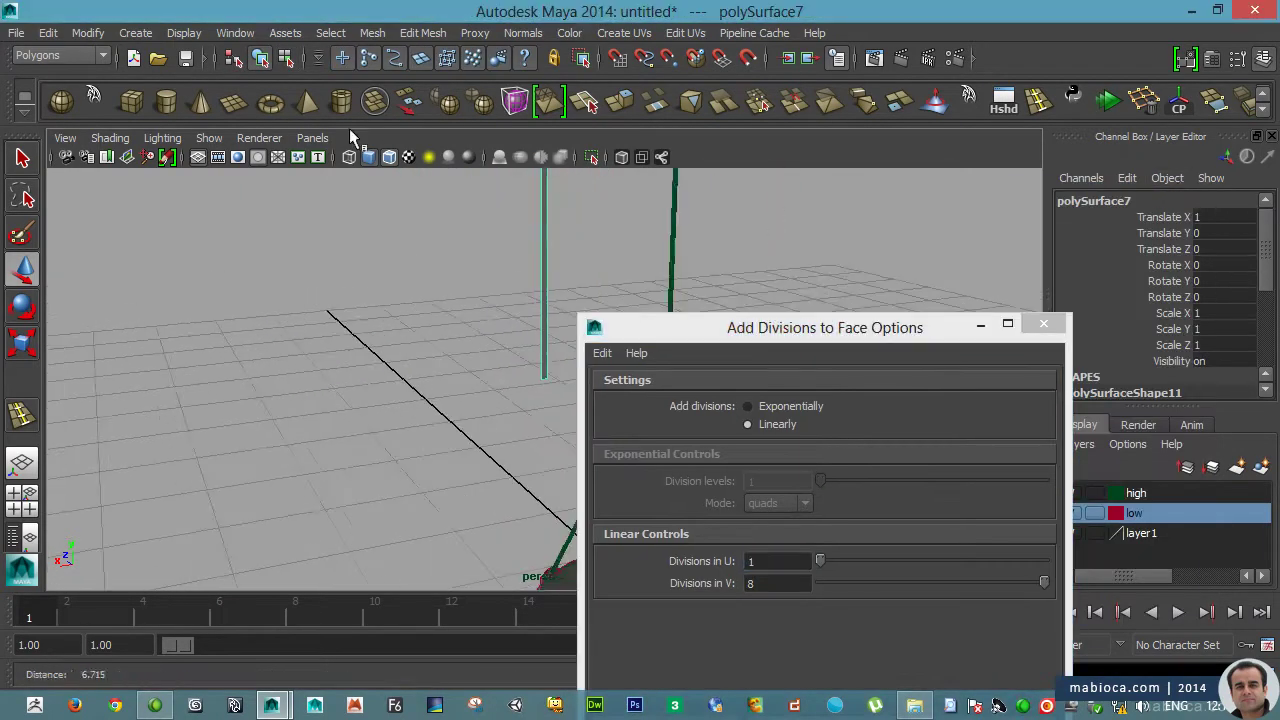
pyautogui.click(1043, 323)
pyautogui.scroll(3, 838, 446)
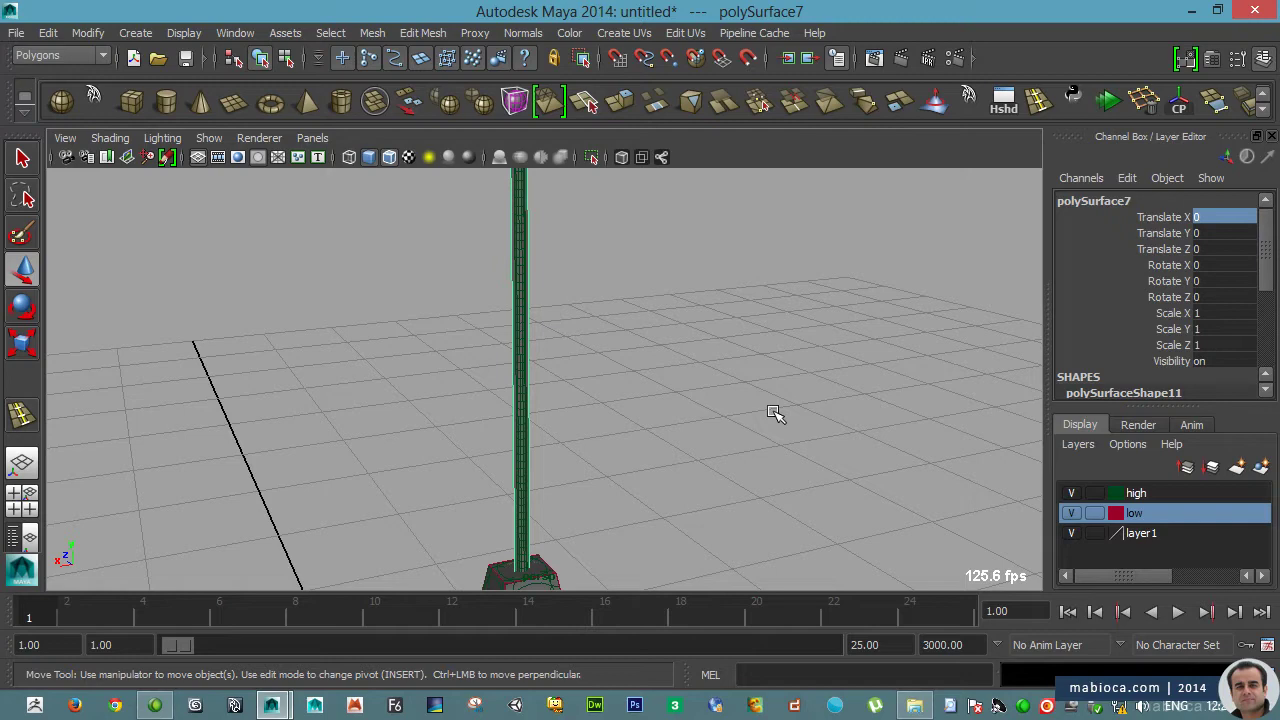
pyautogui.keyDown('alt'); pyautogui.moveTo(776, 414); pyautogui.dragTo(624, 377); pyautogui.keyUp('alt')
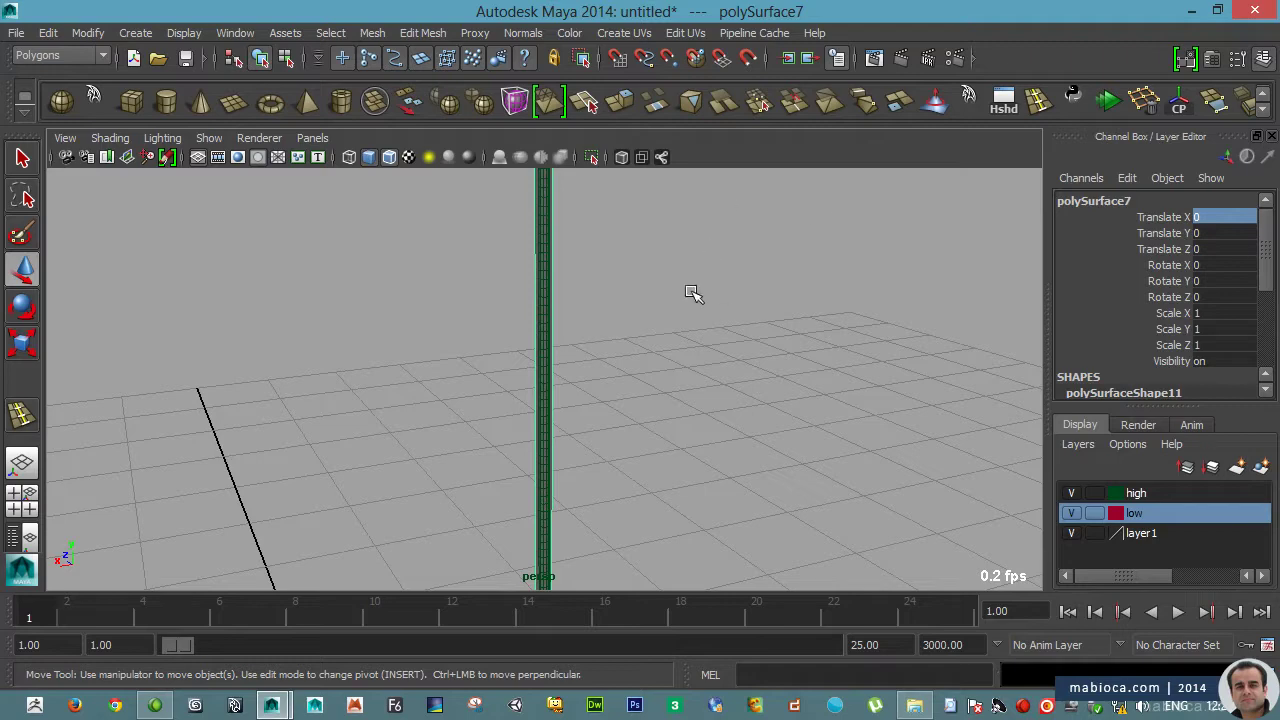
# - Add linear face divisions to the low-res column with Divisions in U set to 5
pyautogui.click(423, 33)
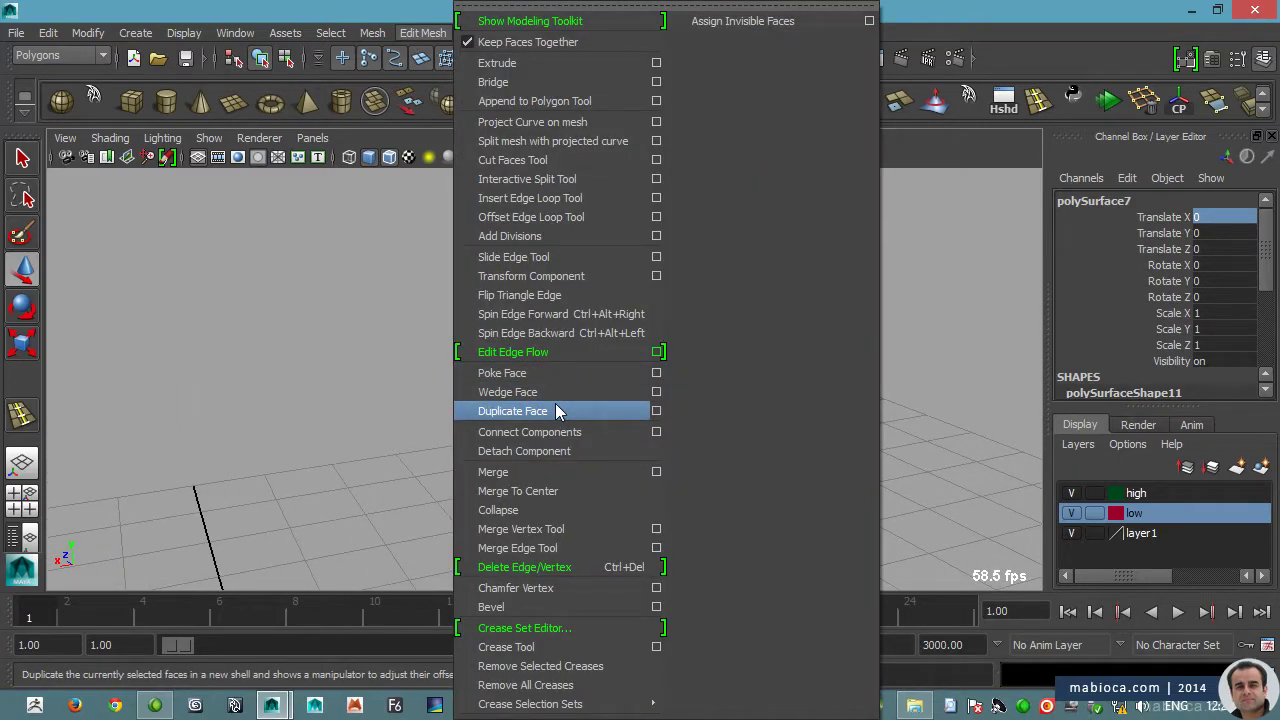
pyautogui.click(656, 236)
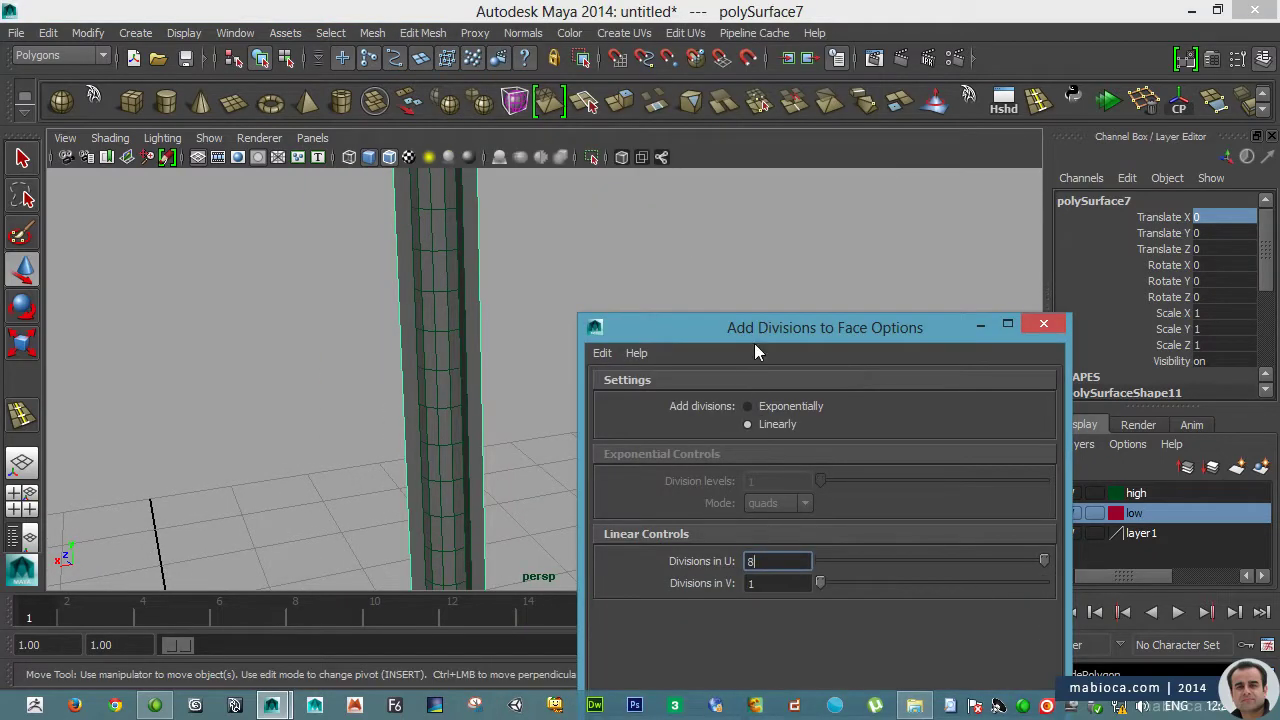
pyautogui.click(805, 532)
pyautogui.moveTo(1045, 368); pyautogui.dragTo(945, 368)
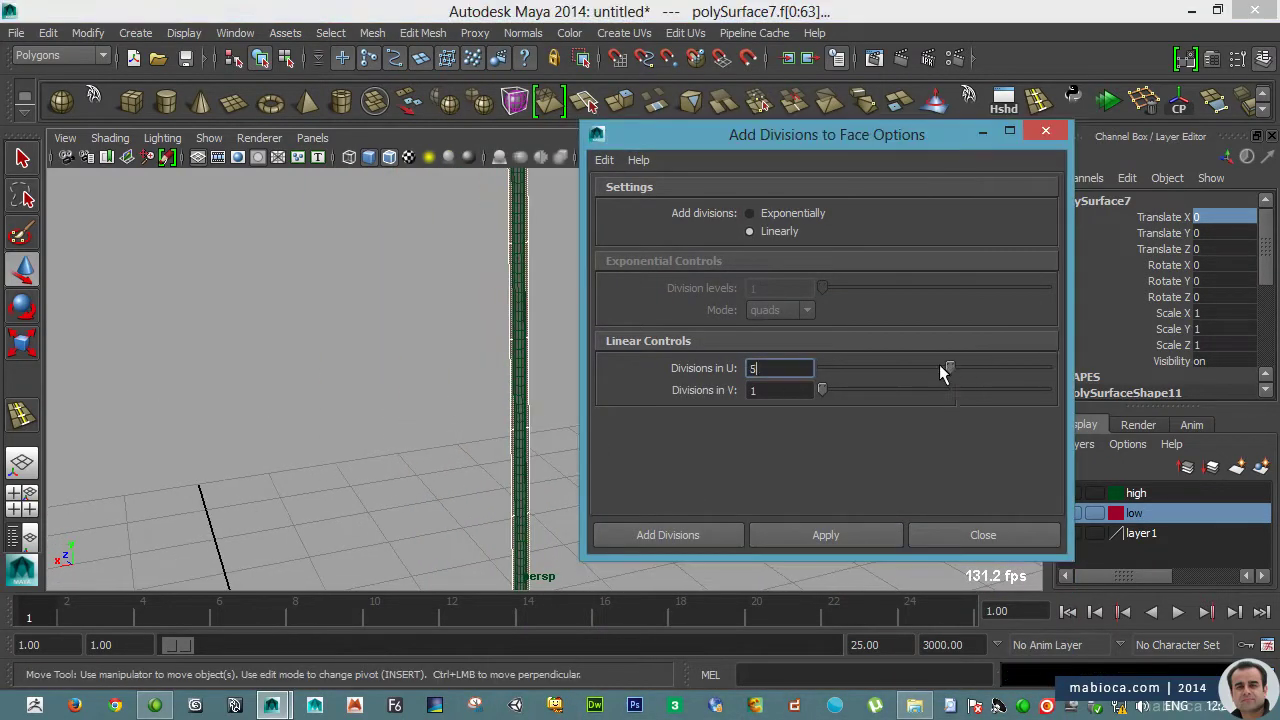
pyautogui.click(824, 535)
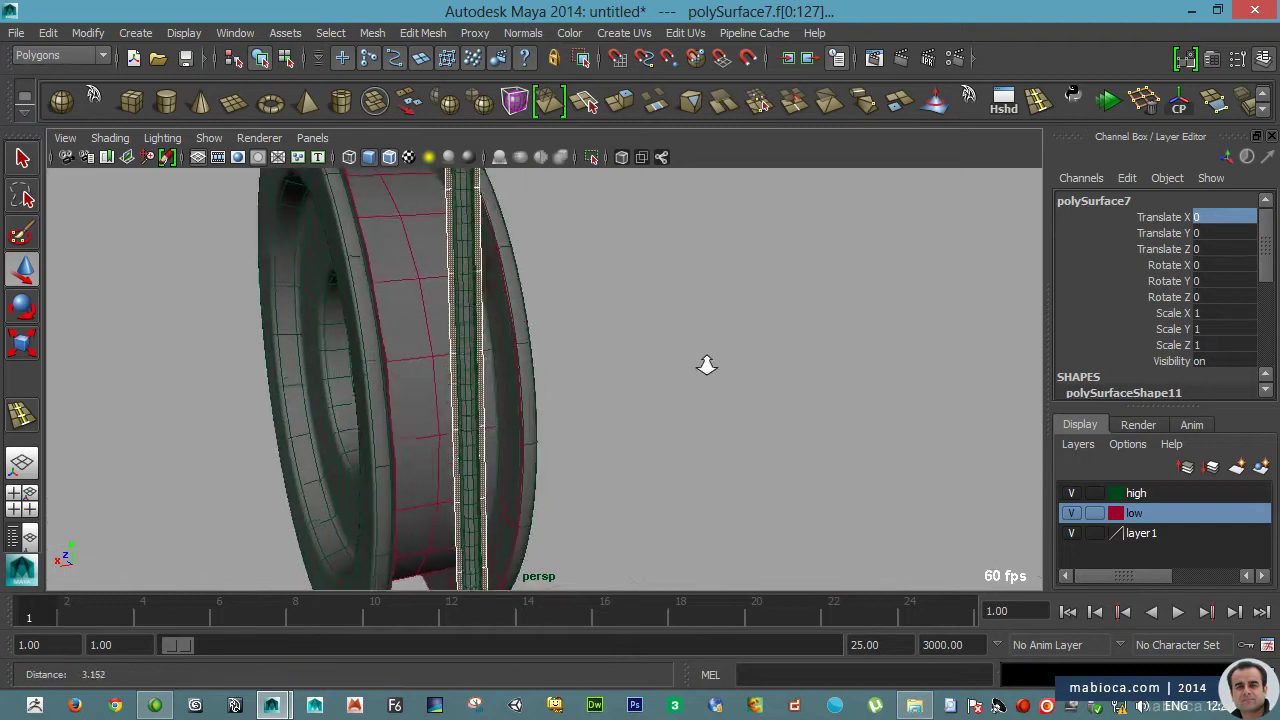
# - Orbit around the ring and select the detailed column meshes
pyautogui.scroll(-3, 706, 363)
pyautogui.press('F8')
pyautogui.moveTo(751, 360)
pyautogui.keyDown('alt'); pyautogui.mouseDown()
pyautogui.moveTo(694, 414)
pyautogui.moveTo(677, 269)
pyautogui.moveTo(625, 410)
pyautogui.mouseUp(); pyautogui.keyUp('alt')
pyautogui.keyDown('alt'); pyautogui.moveTo(625, 410); pyautogui.dragTo(843, 400, button='right'); pyautogui.keyUp('alt')
pyautogui.keyDown('alt'); pyautogui.moveTo(843, 400); pyautogui.dragTo(537, 277); pyautogui.keyUp('alt')
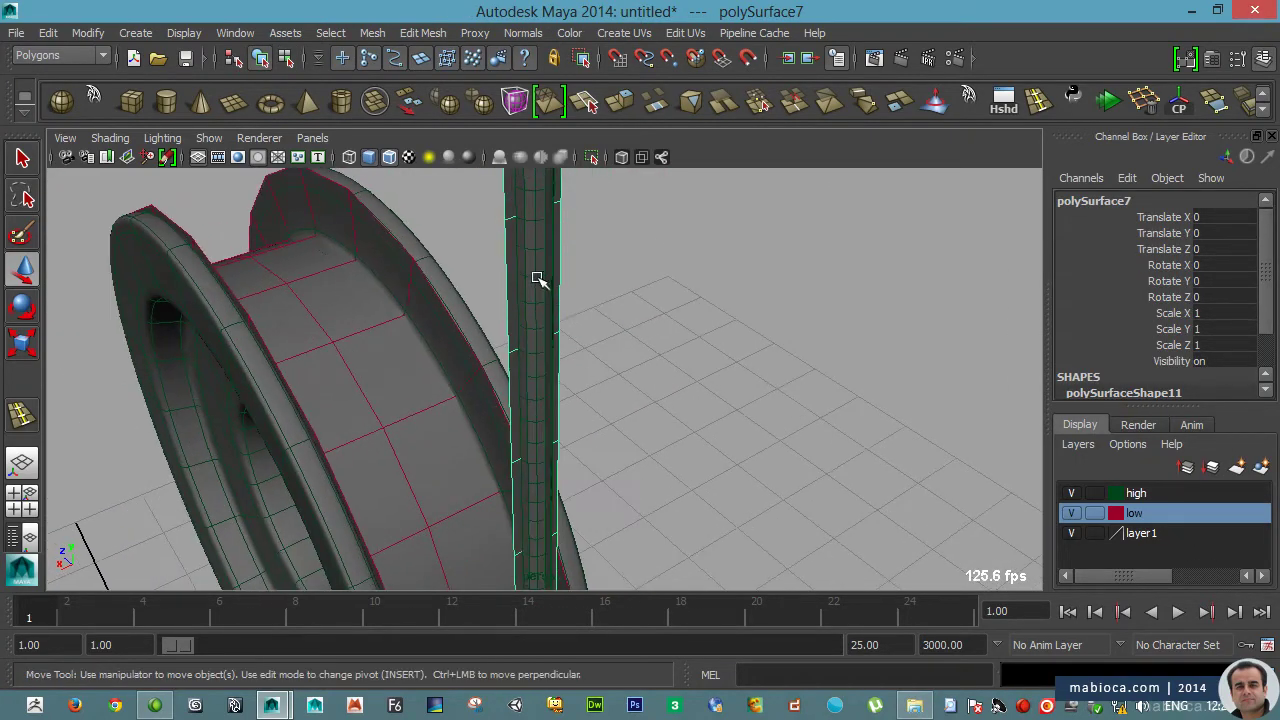
pyautogui.keyDown('shift'); pyautogui.click(537, 277); pyautogui.keyUp('shift')
# - Wrap the detailed column to the simple column with a wrap deformer
pyautogui.press('F2')
pyautogui.click(440, 33)
pyautogui.moveTo(508, 33)
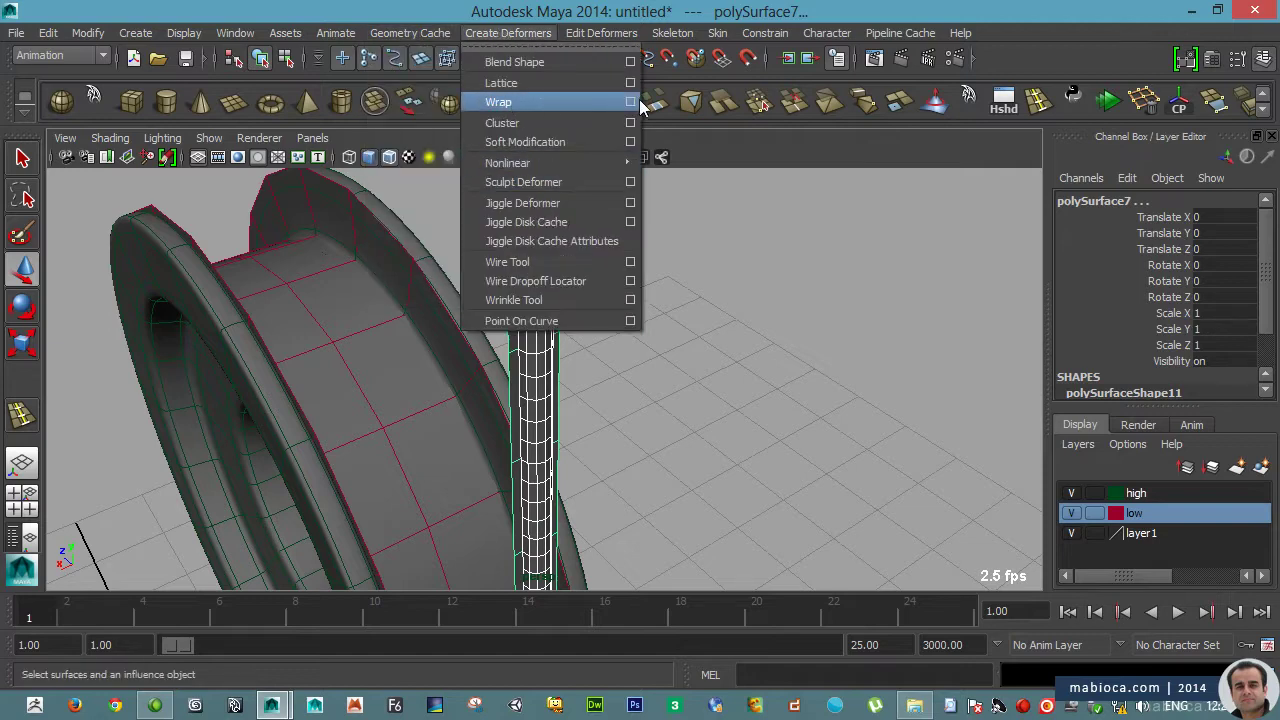
pyautogui.click(630, 102)
pyautogui.click(901, 480)
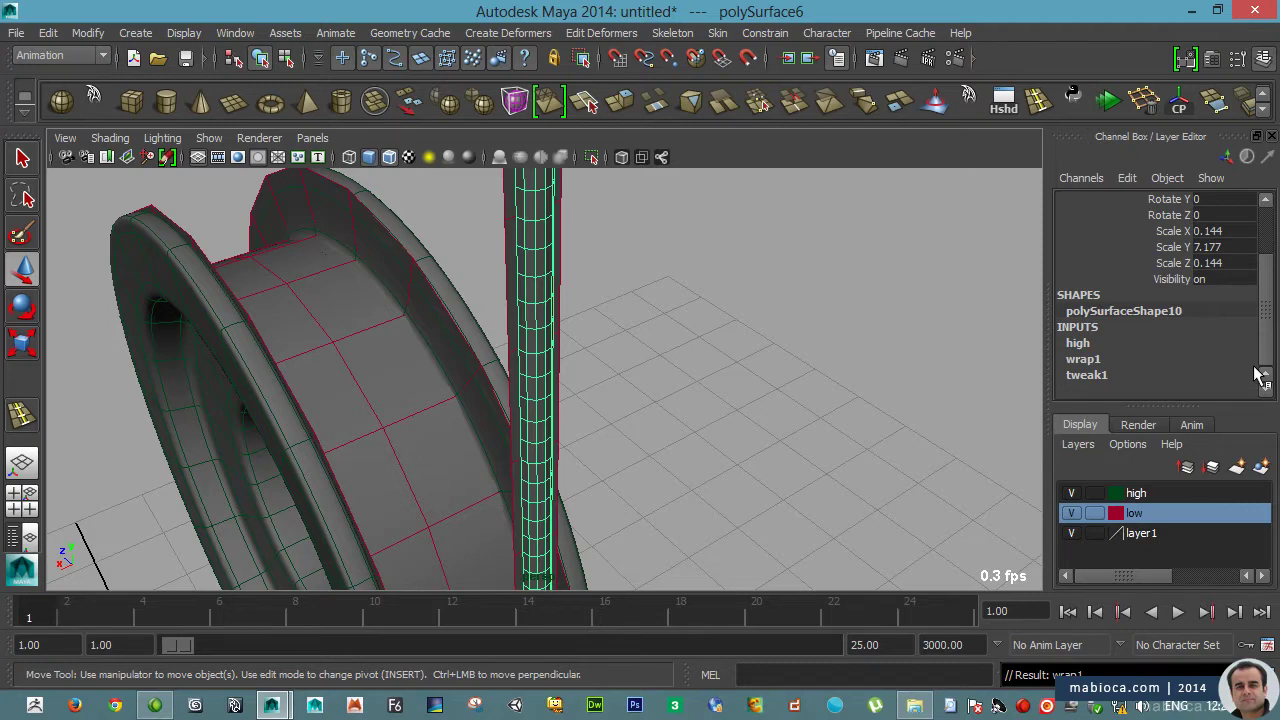
# - Select a vertex midway up the simple column and show wrap1's attributes
pyautogui.click(535, 345)
pyautogui.hotkey('ctrl', 'z')
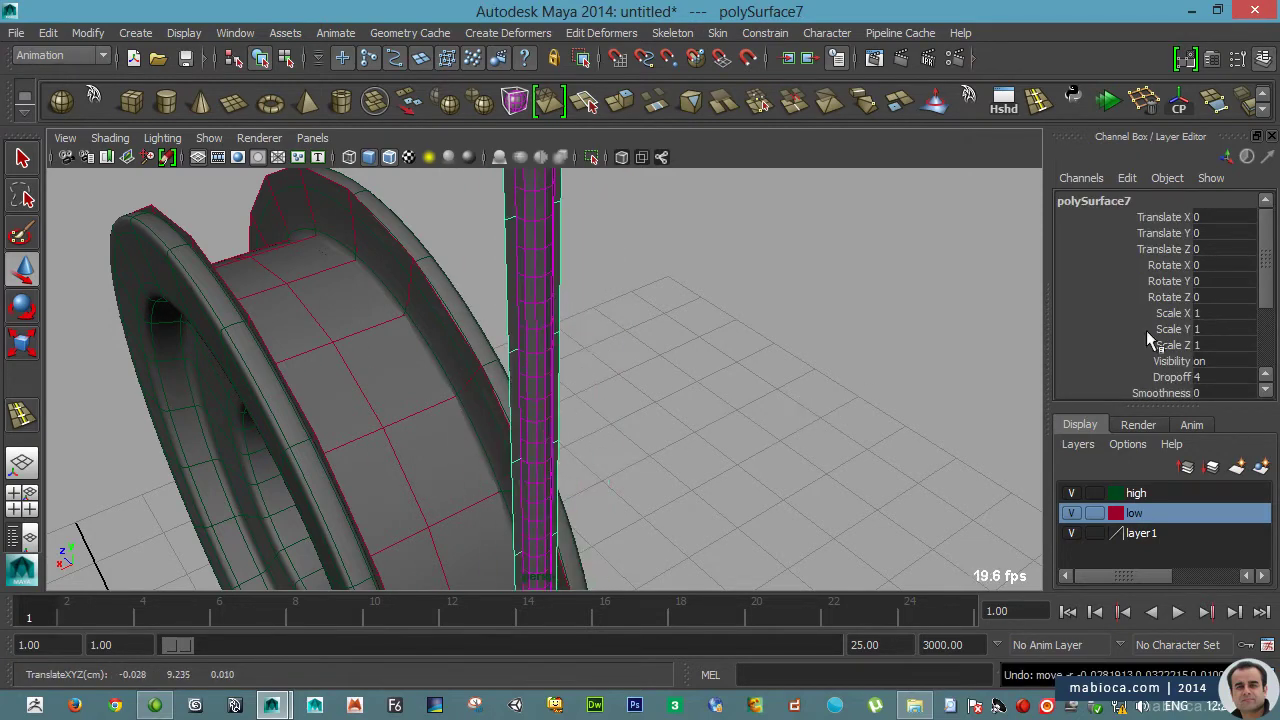
pyautogui.scroll(-1, 1270, 345)
pyautogui.click(1095, 375)
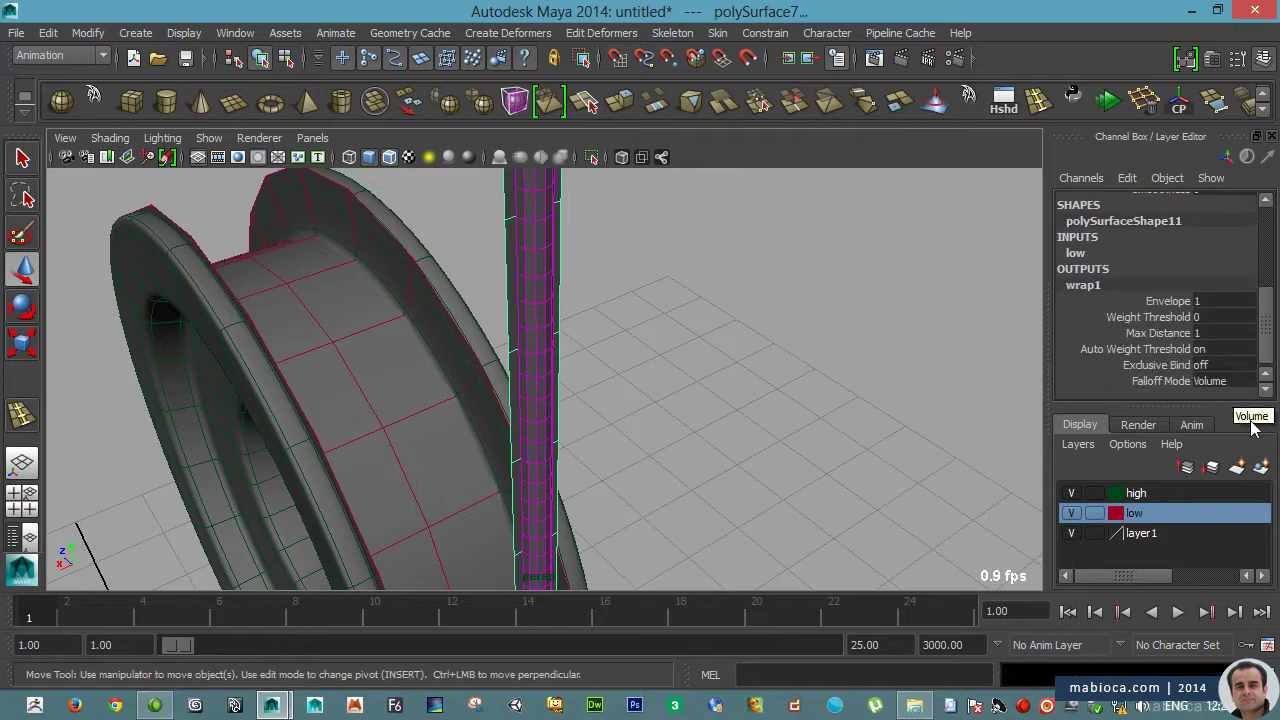
pyautogui.moveTo(545, 295); pyautogui.dragTo(525, 285, button='right')
pyautogui.click(534, 334)
pyautogui.scroll(-3, 534, 334)
pyautogui.scroll(3, 487, 495)
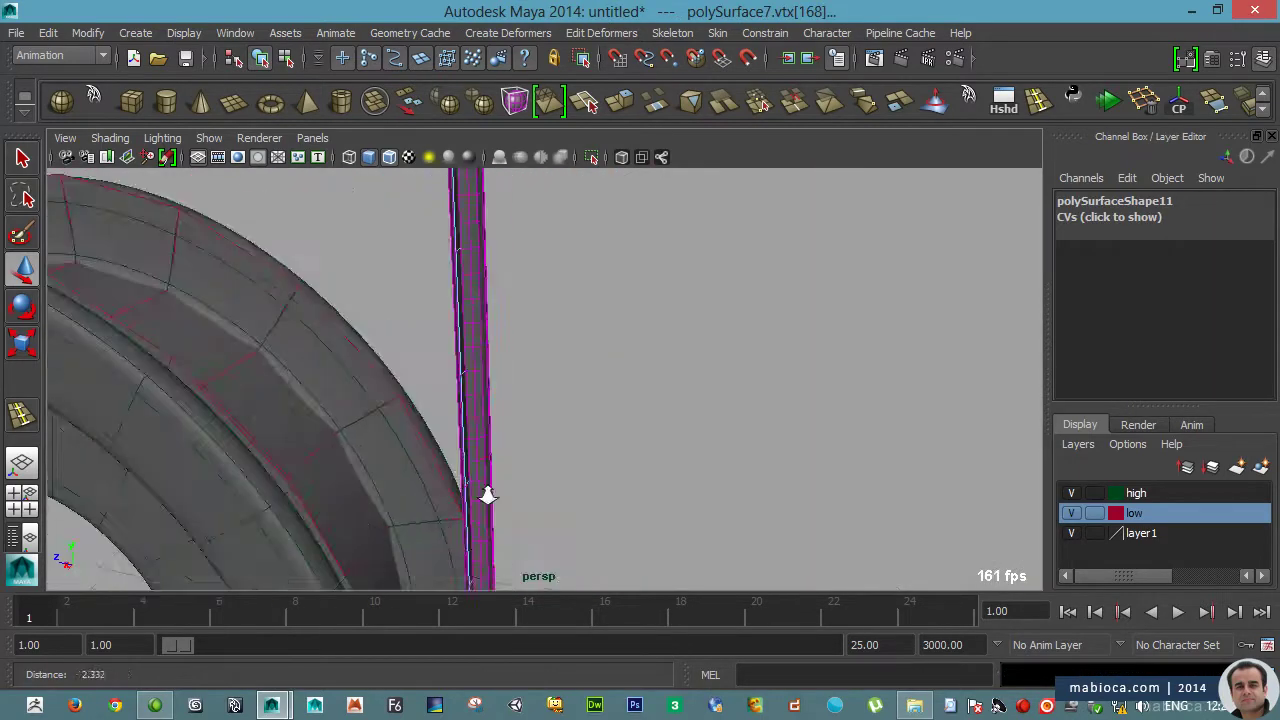
pyautogui.moveTo(487, 495)
pyautogui.keyDown('alt'); pyautogui.mouseDown()
pyautogui.moveTo(471, 329)
pyautogui.moveTo(709, 371)
pyautogui.moveTo(487, 355)
pyautogui.mouseUp(); pyautogui.keyUp('alt')
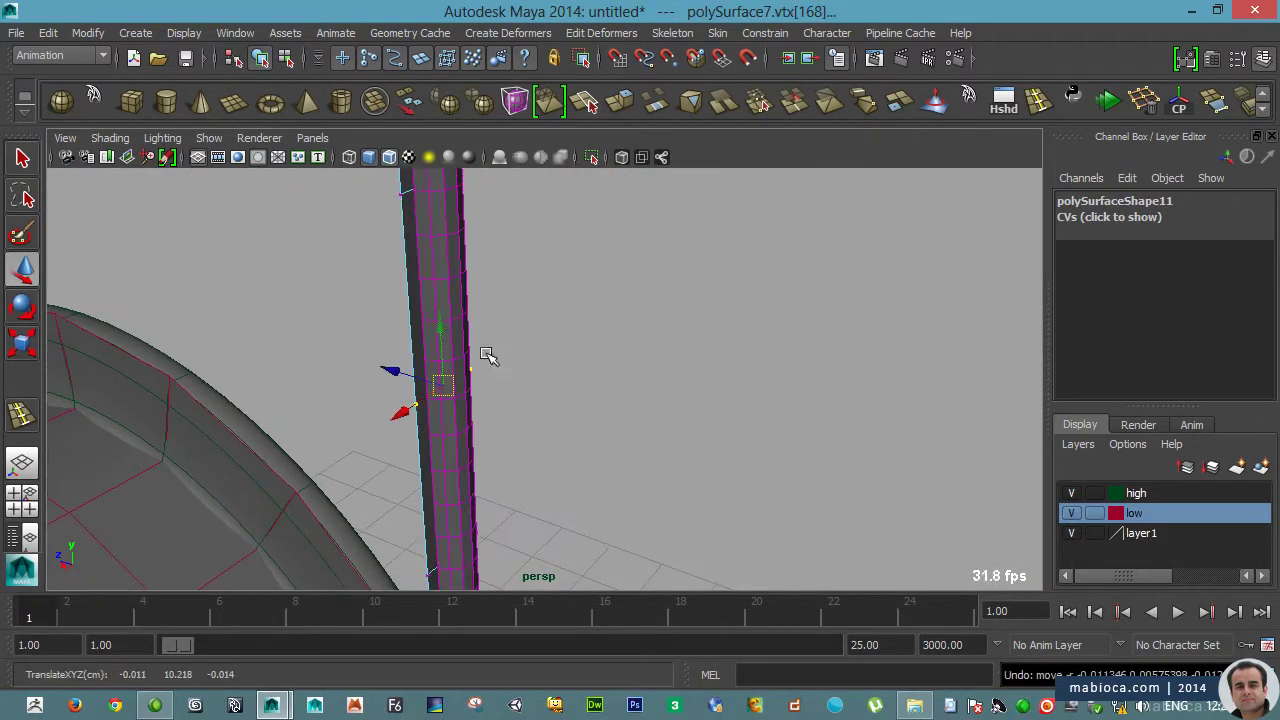
# - Test-bend the column and adjust wrap1's Max Distance and Falloff Mode in the Channel Box
pyautogui.click(413, 316)
pyautogui.scroll(-2, 1115, 355)
pyautogui.scroll(-2, 1150, 360)
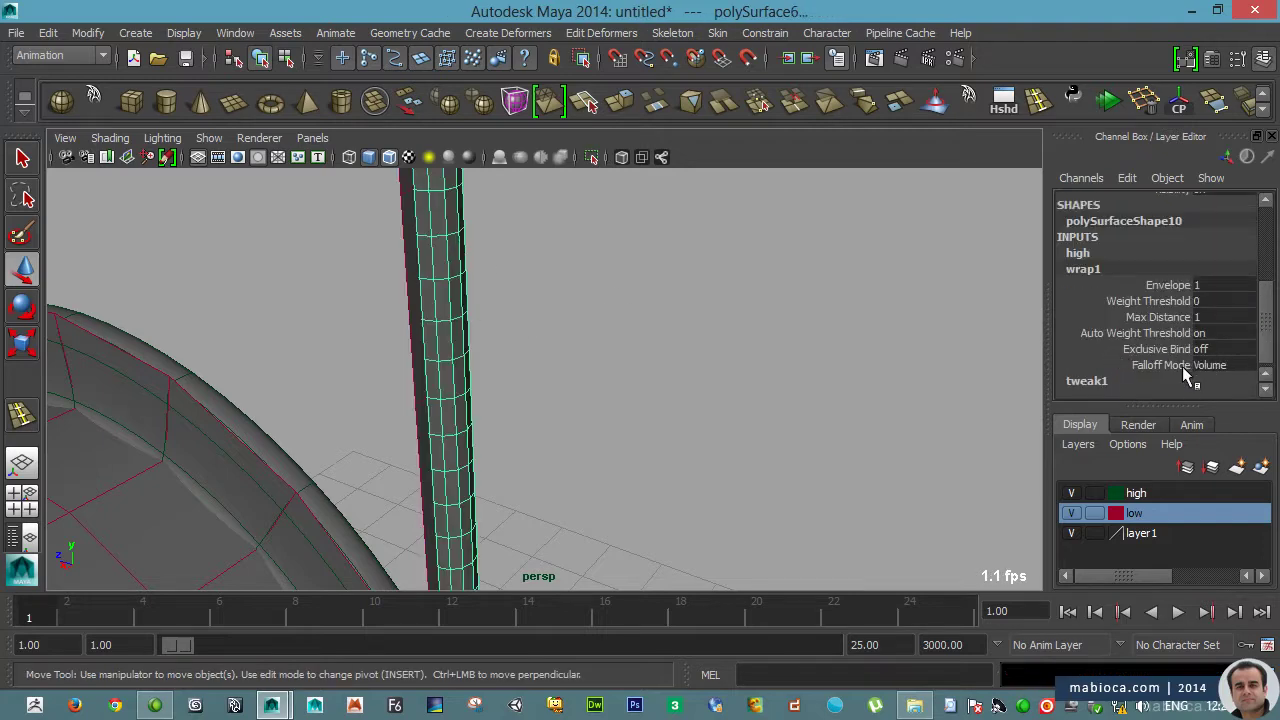
pyautogui.doubleClick(1206, 316)
pyautogui.moveTo(337, 314)
pyautogui.mouseDown()
pyautogui.moveTo(531, 408)
pyautogui.moveTo(425, 376)
pyautogui.mouseUp()
pyautogui.click(414, 351)
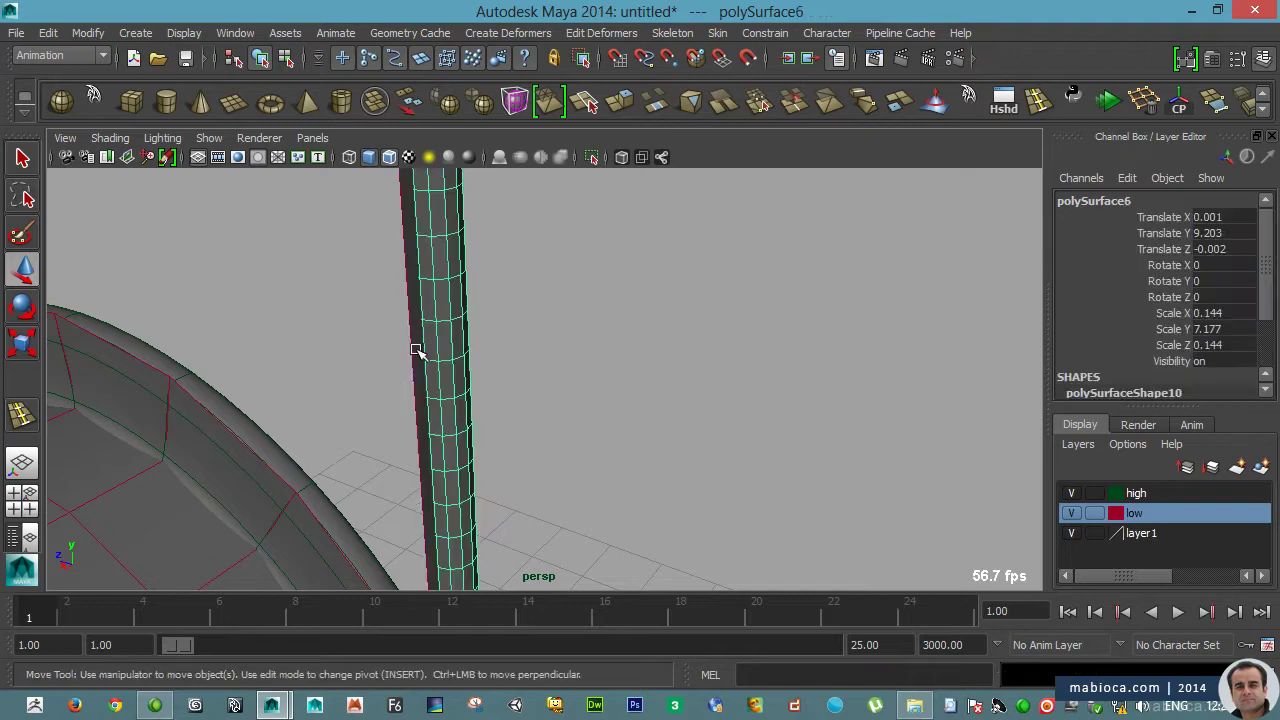
pyautogui.scroll(-3, 1100, 360)
pyautogui.scroll(-2, 1200, 330)
pyautogui.click(1238, 365)
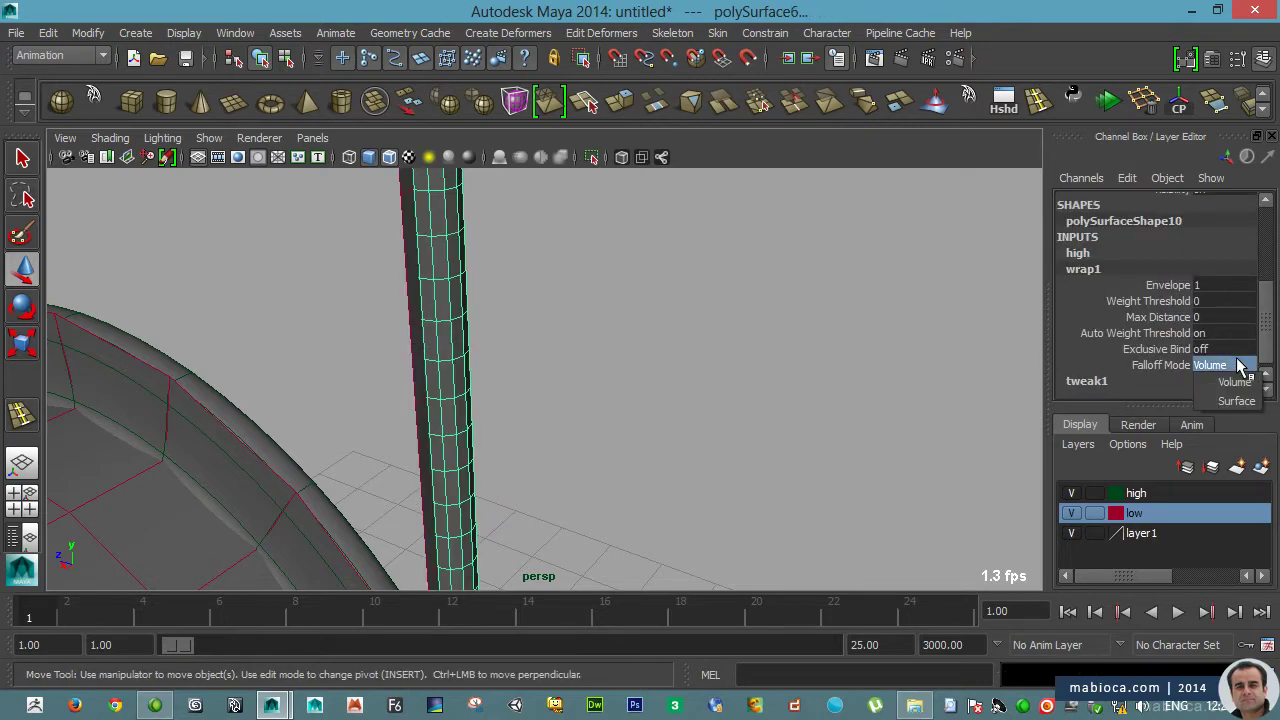
pyautogui.press('Return')
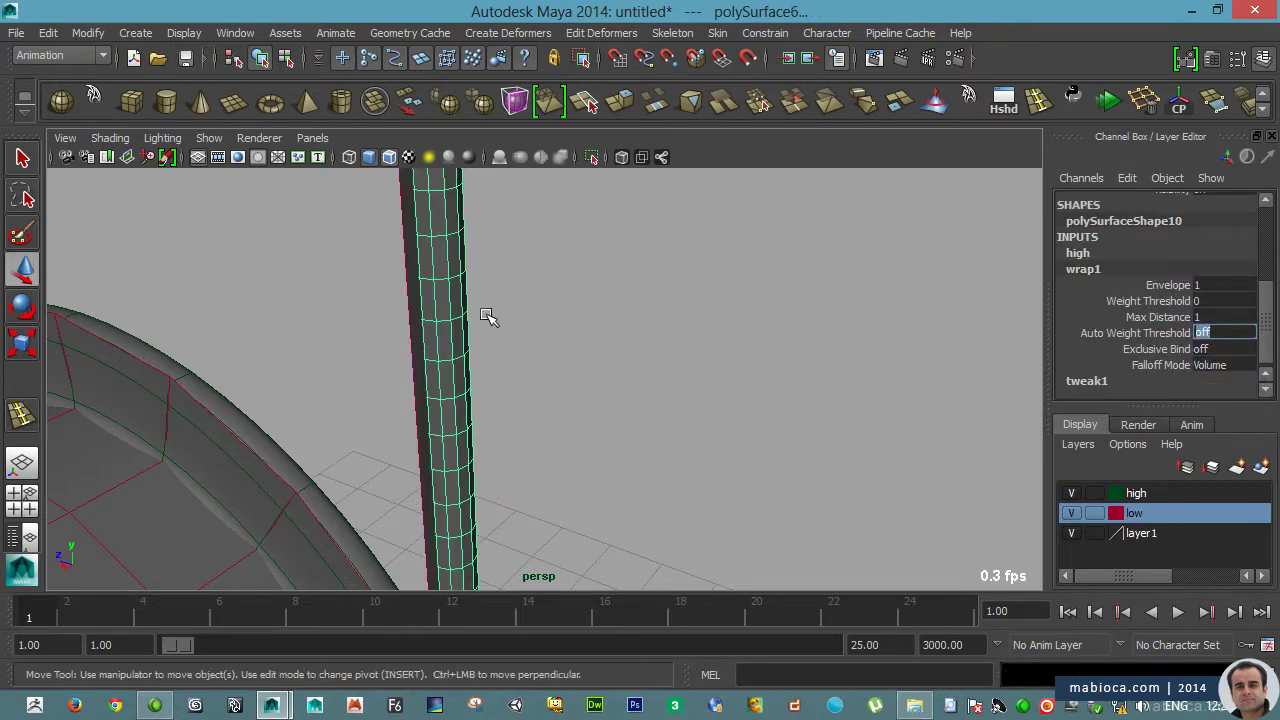
pyautogui.hotkey('ctrl', 'z')
pyautogui.hotkey('ctrl', 'z')
# - Bend the column by moving its middle vertices sideways and turn Auto Weight Threshold on
pyautogui.moveTo(392, 374); pyautogui.dragTo(497, 404)
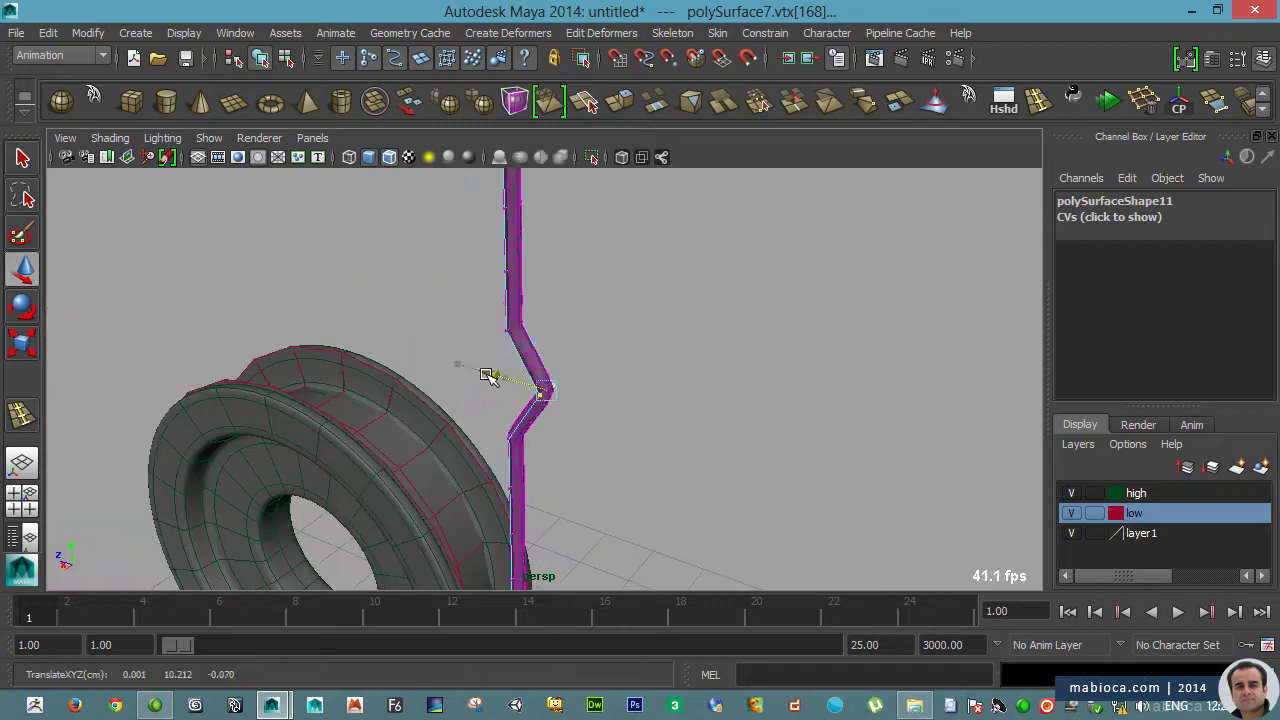
pyautogui.press('F8')
pyautogui.scroll(-5, 1172, 345)
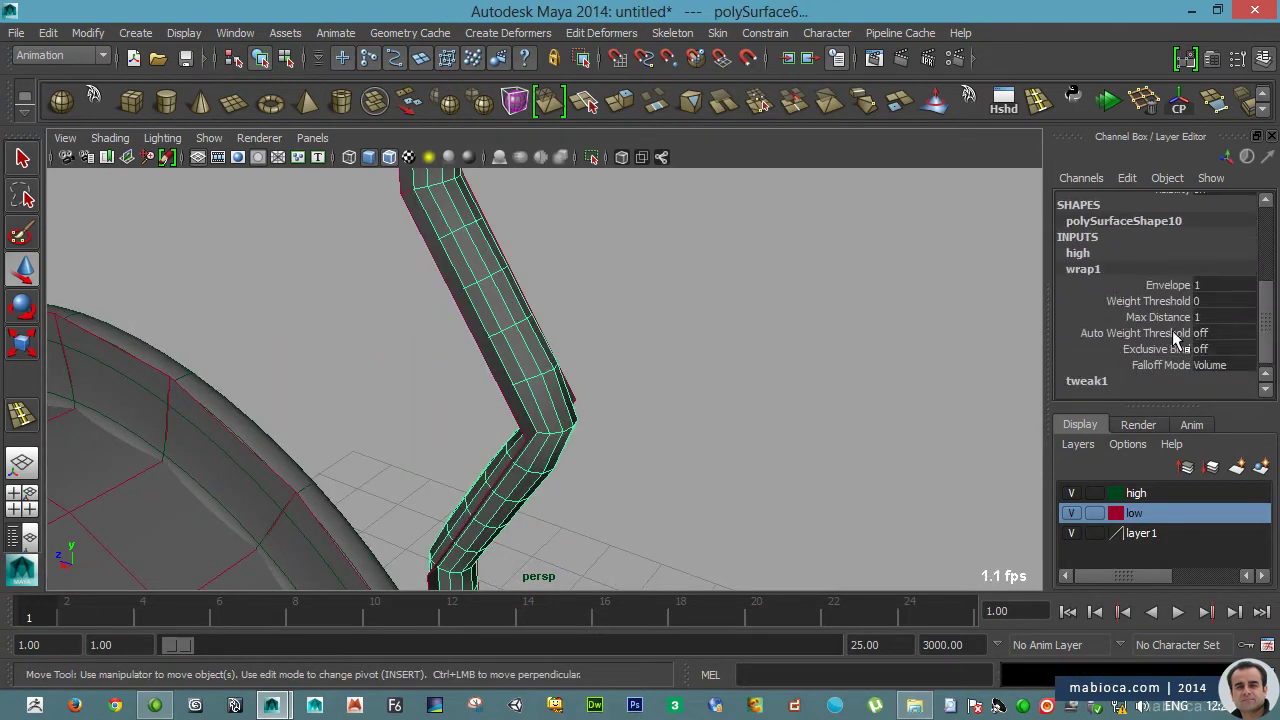
pyautogui.click(1158, 317)
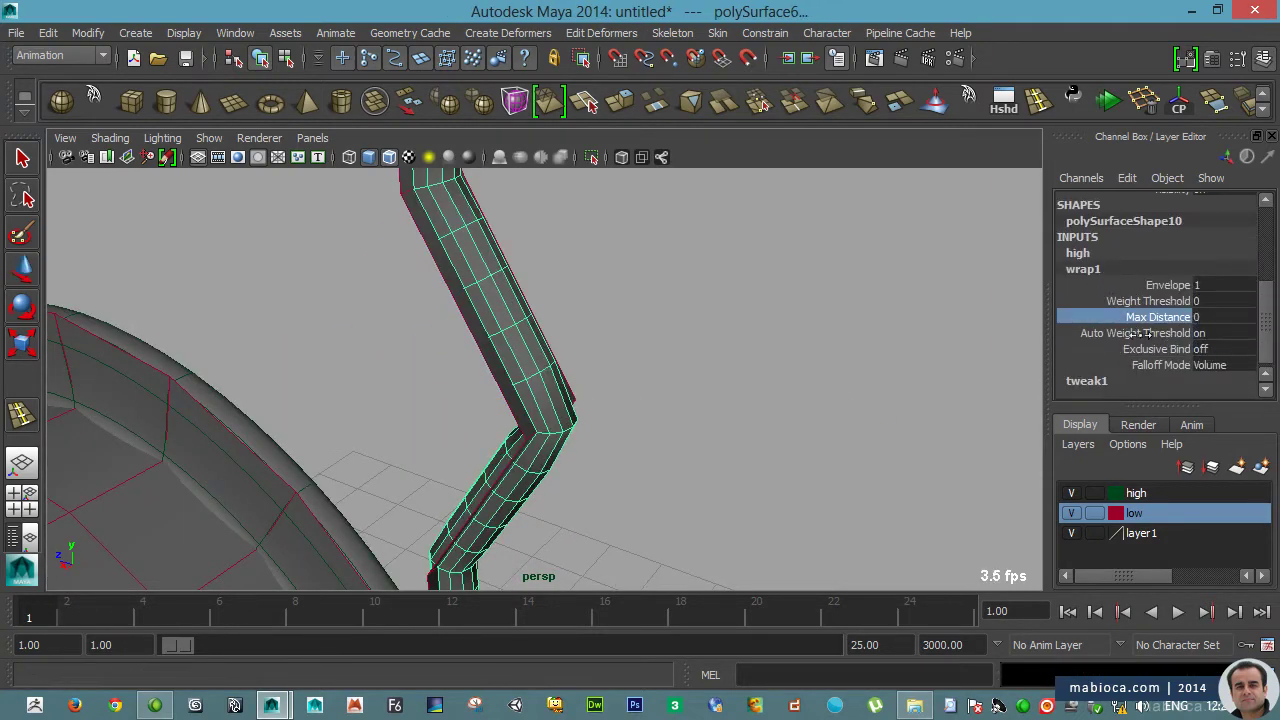
pyautogui.hotkey('ctrl', 'a')
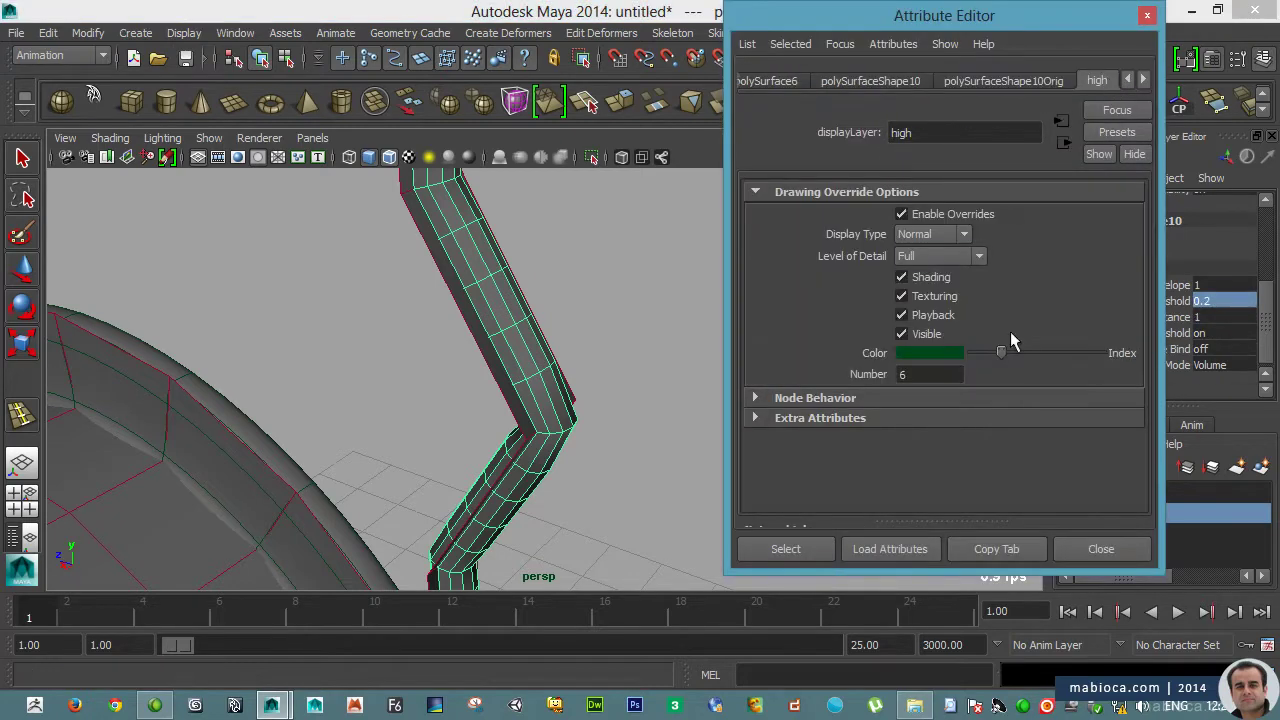
# - In wrap1's settings, set Falloff Mode to Volume and keep Auto Weight Threshold on
pyautogui.click(1142, 79)
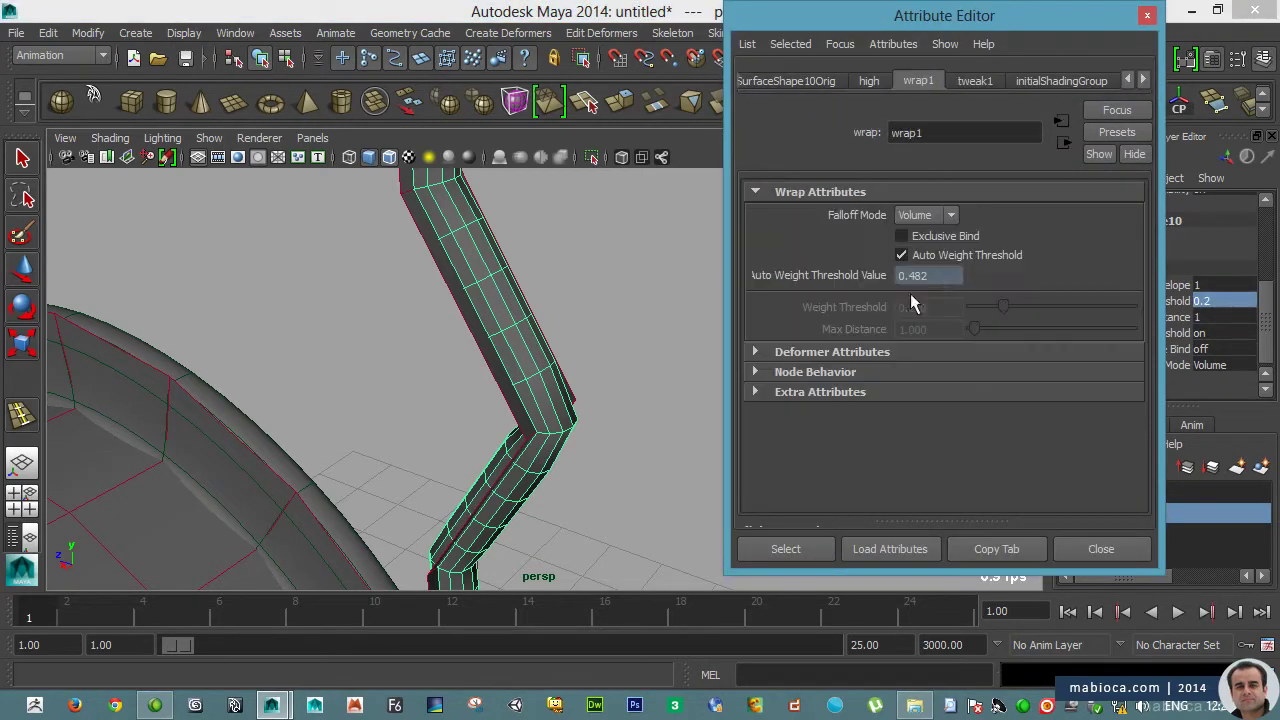
pyautogui.click(920, 216)
pyautogui.click(920, 220)
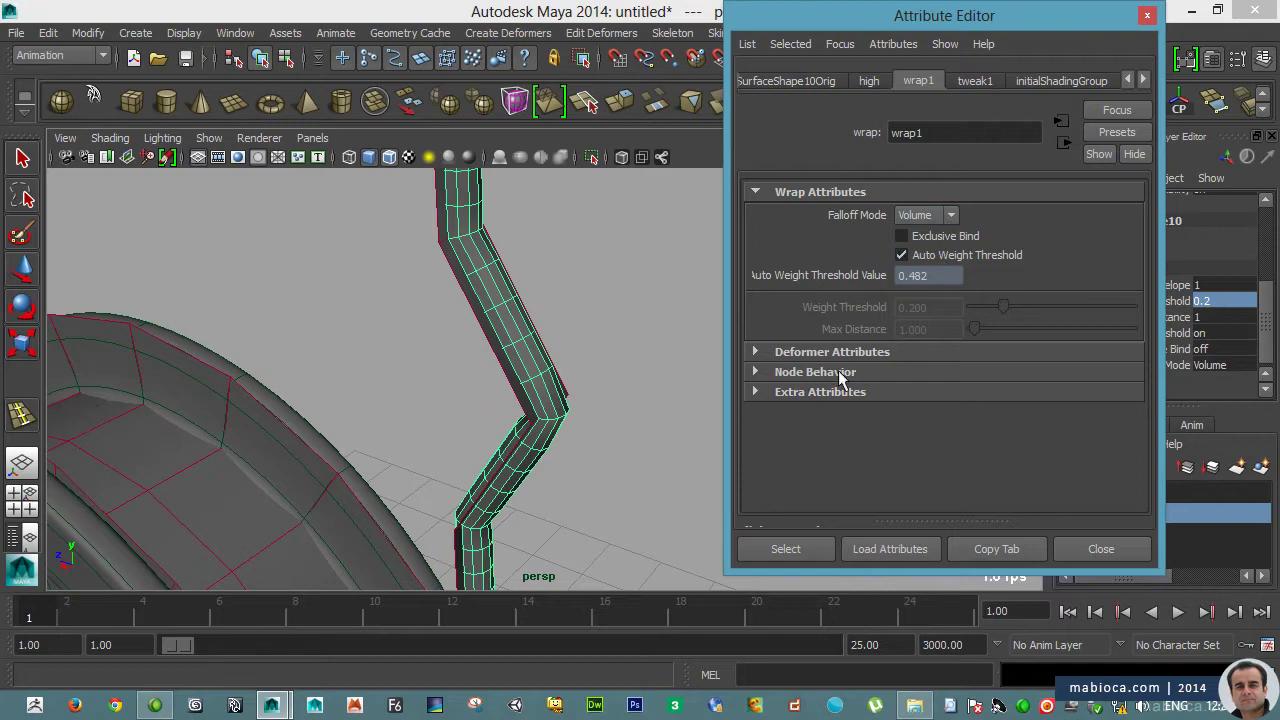
pyautogui.click(901, 255)
pyautogui.moveTo(1003, 307)
pyautogui.mouseDown()
pyautogui.moveTo(1067, 306)
pyautogui.moveTo(1006, 310)
pyautogui.mouseUp()
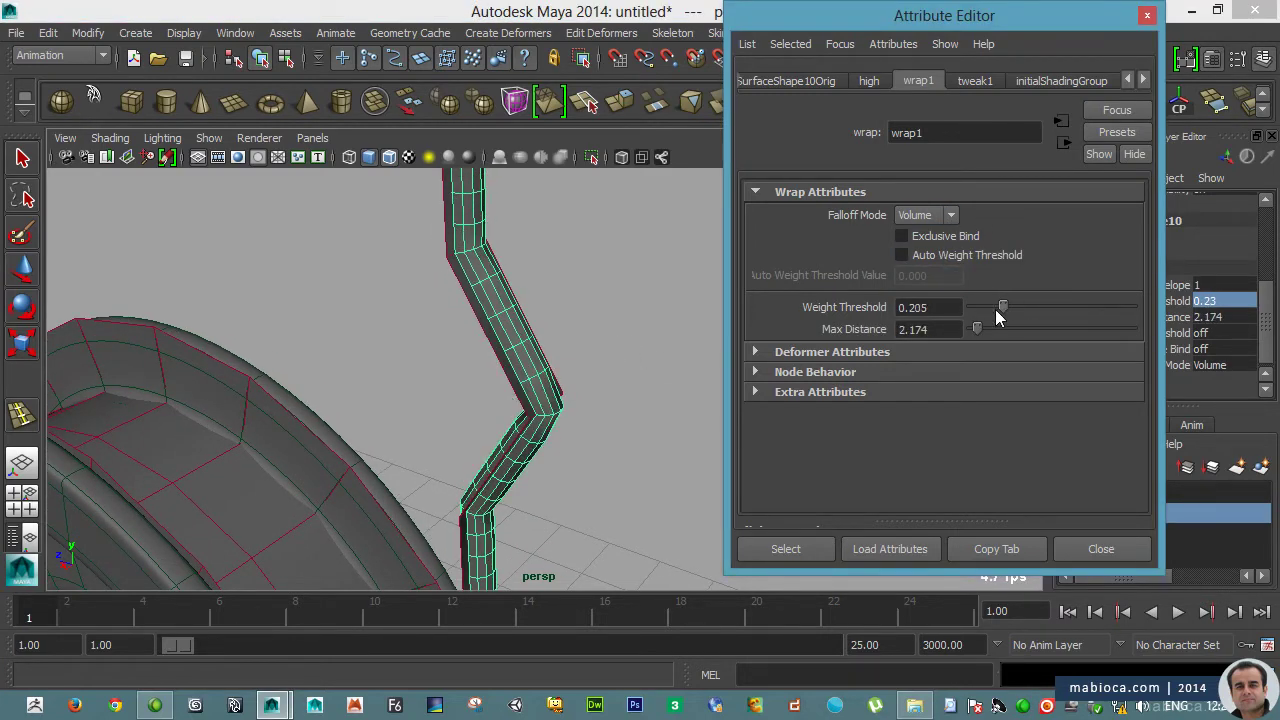
pyautogui.click(968, 255)
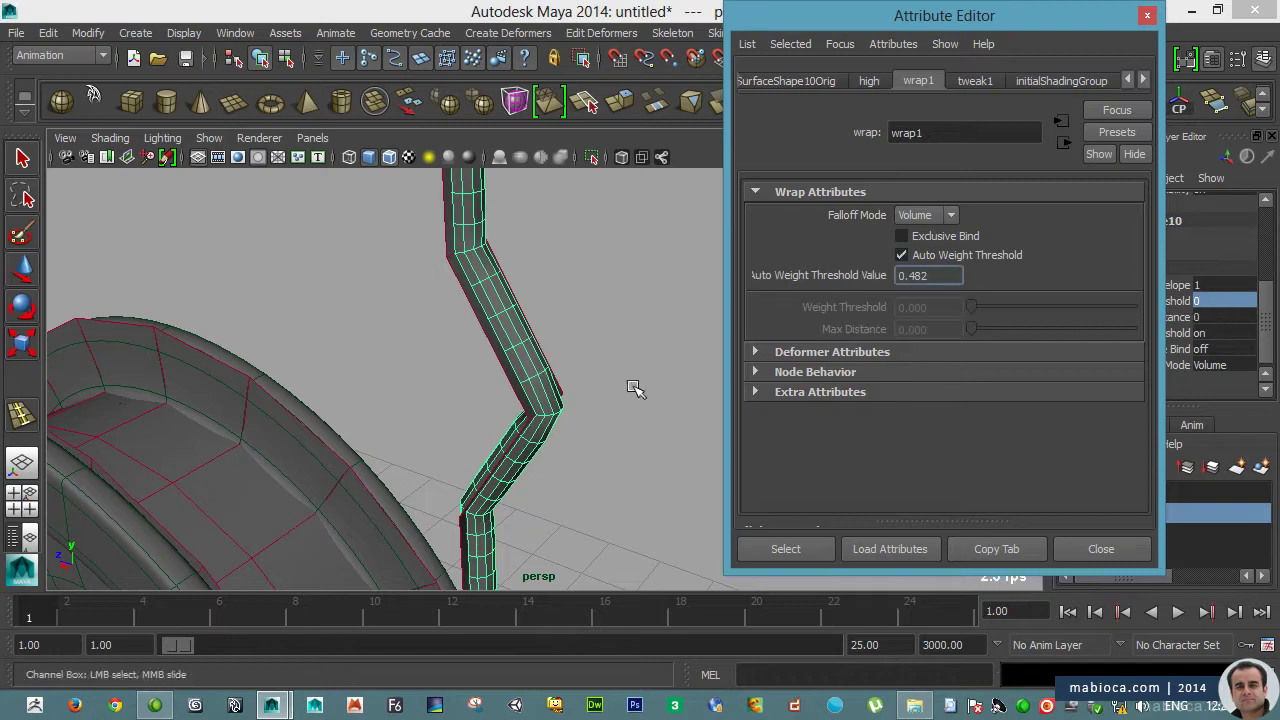
pyautogui.moveTo(634, 388)
pyautogui.keyDown('alt'); pyautogui.mouseDown()
pyautogui.moveTo(537, 386)
pyautogui.moveTo(708, 455)
pyautogui.mouseUp(); pyautogui.keyUp('alt')
pyautogui.click(755, 351)
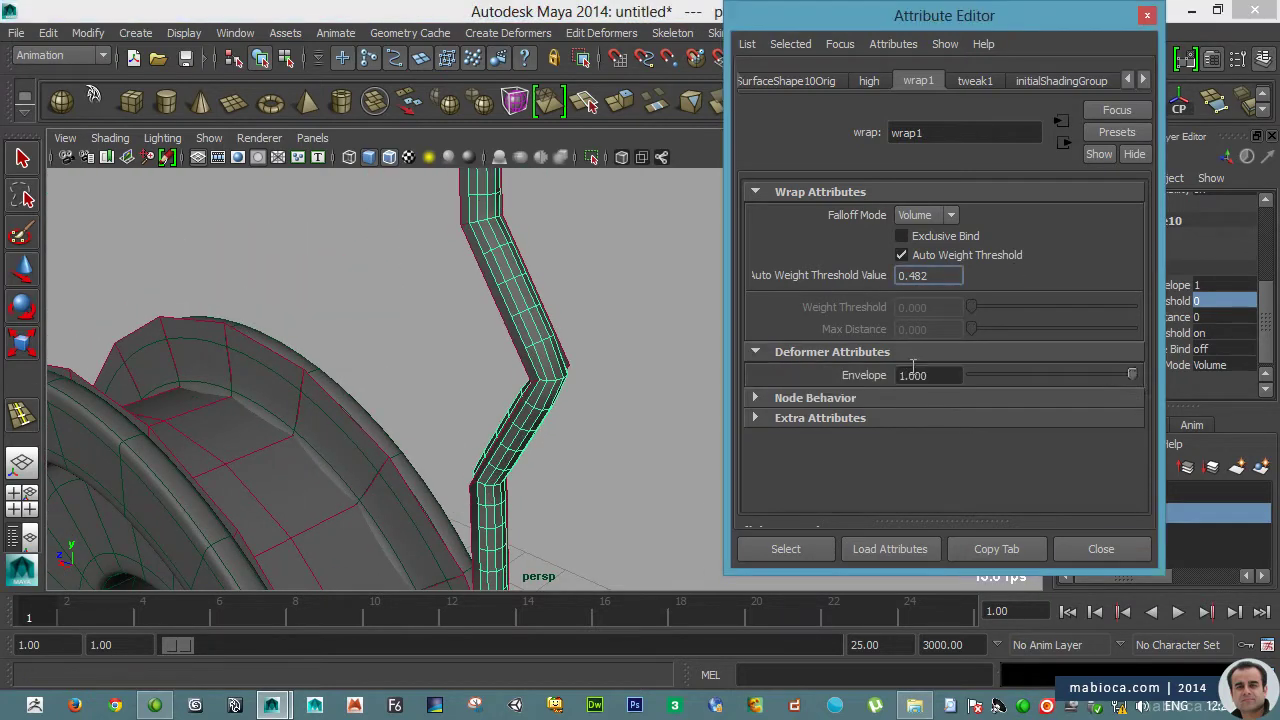
pyautogui.moveTo(1132, 375)
pyautogui.mouseDown()
pyautogui.moveTo(1044, 373)
pyautogui.moveTo(1132, 375)
pyautogui.mouseUp()
# - Turn on Exclusive Bind, close the editor, and undo the Surface falloff and the bend
pyautogui.click(901, 235)
pyautogui.keyDown('alt'); pyautogui.moveTo(526, 391); pyautogui.dragTo(514, 256, button='middle'); pyautogui.keyUp('alt')
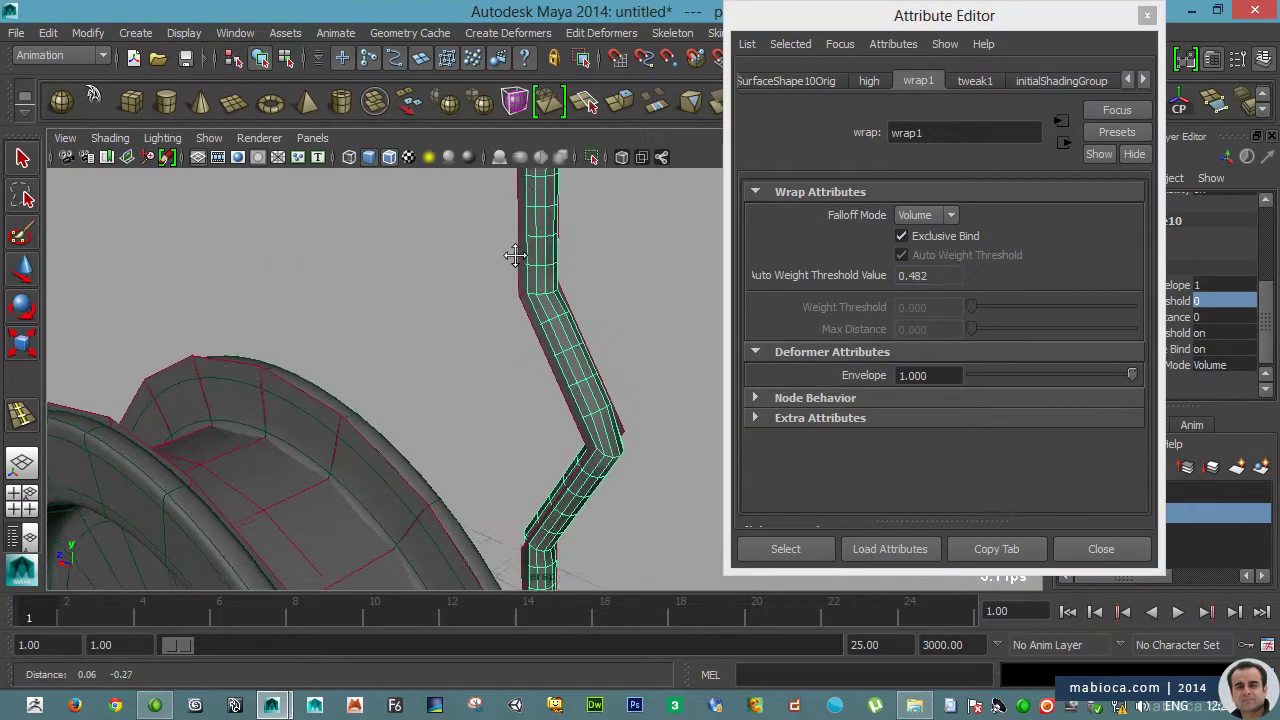
pyautogui.click(926, 214)
pyautogui.click(920, 256)
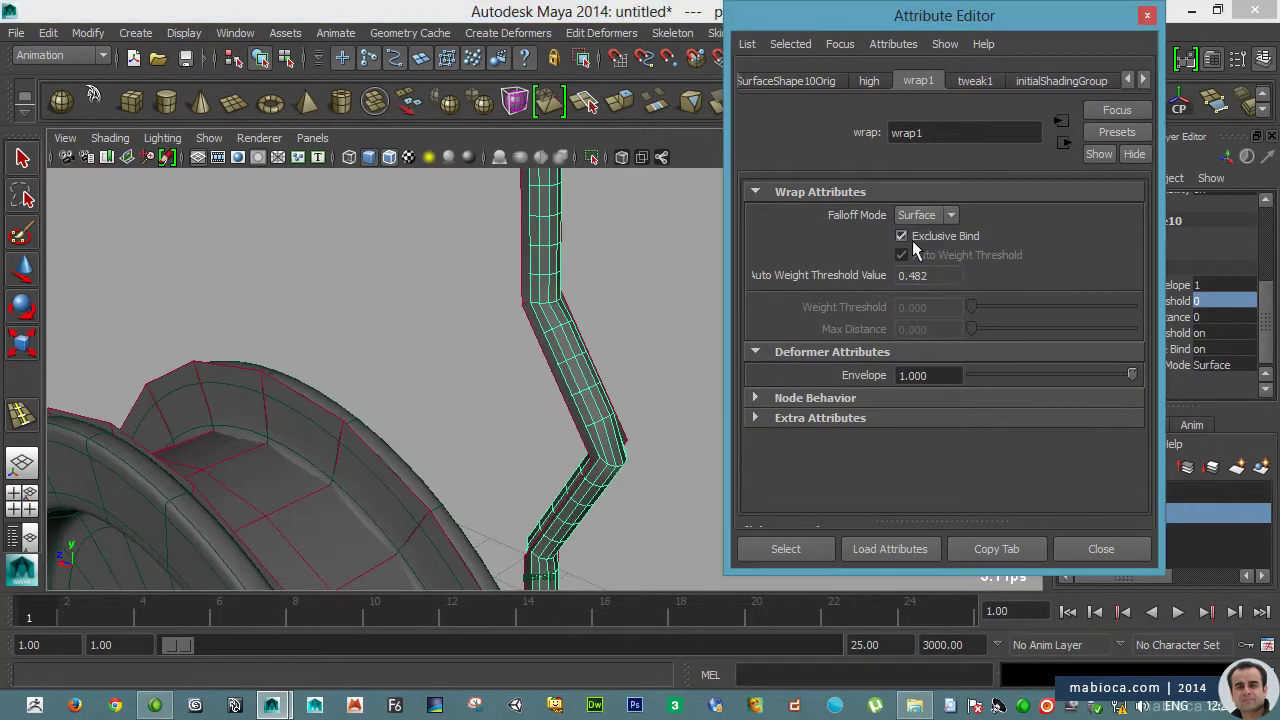
pyautogui.keyDown('alt'); pyautogui.moveTo(640, 387); pyautogui.dragTo(530, 387, button='middle'); pyautogui.keyUp('alt')
pyautogui.hotkey('ctrl', 'a')
pyautogui.hotkey('ctrl', 'z')
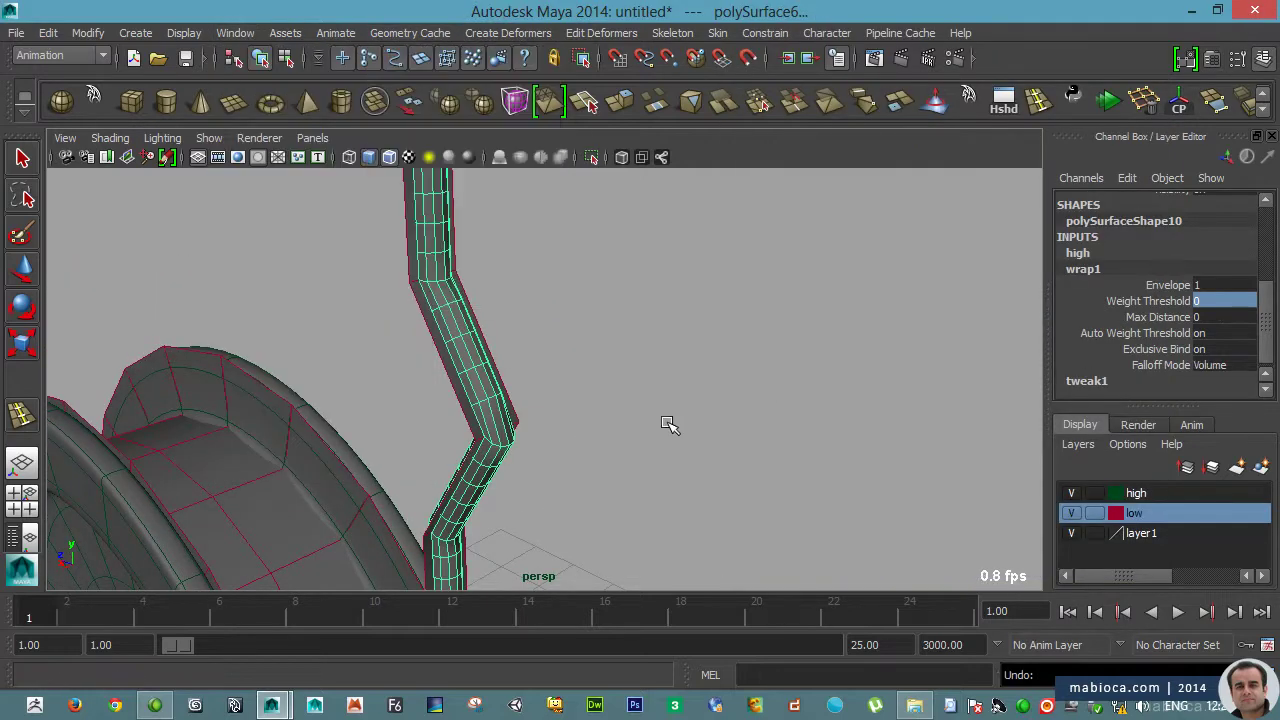
pyautogui.hotkey('ctrl', 'z')
# - Undo the bad wrap edits and reselect the post and ring meshes
pyautogui.hotkey('ctrl', 'z')
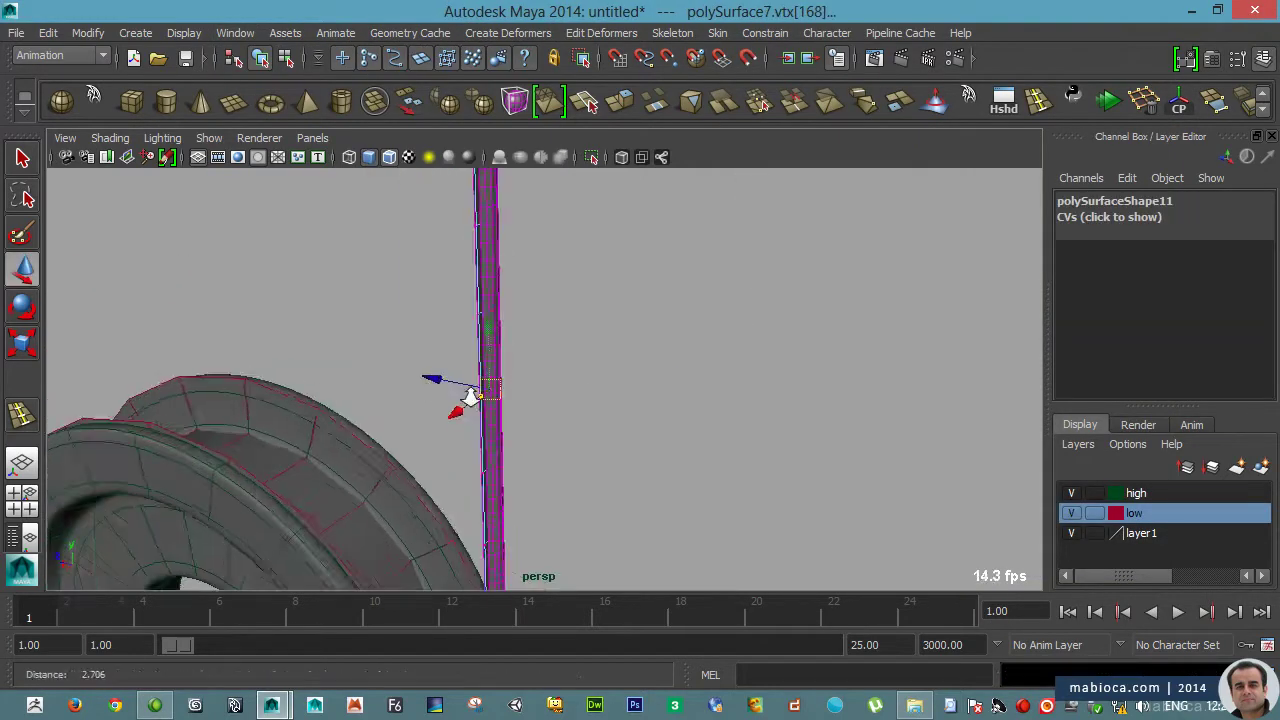
pyautogui.hotkey('ctrl', 'z')
pyautogui.scroll(-3, 1268, 366)
pyautogui.hotkey('ctrl', 'z')
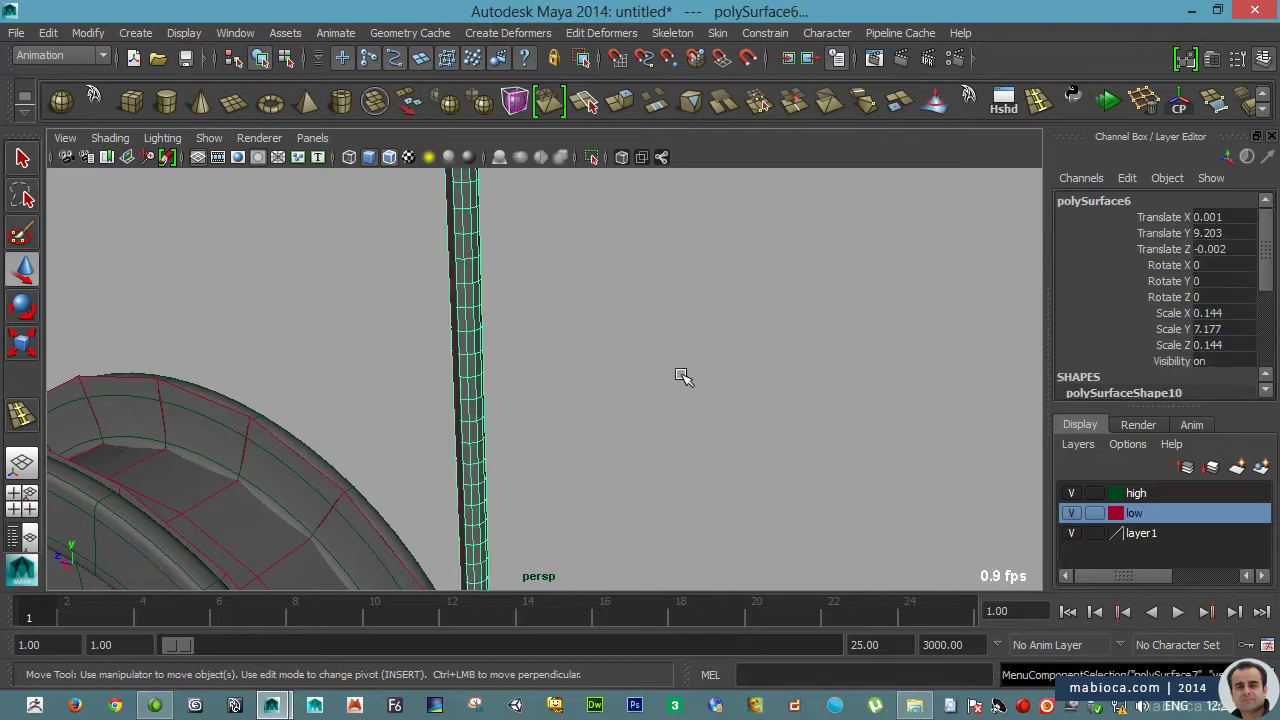
pyautogui.click(508, 32)
pyautogui.click(530, 347)
pyautogui.hotkey('ctrl', 'z')
pyautogui.hotkey('ctrl', 'z')
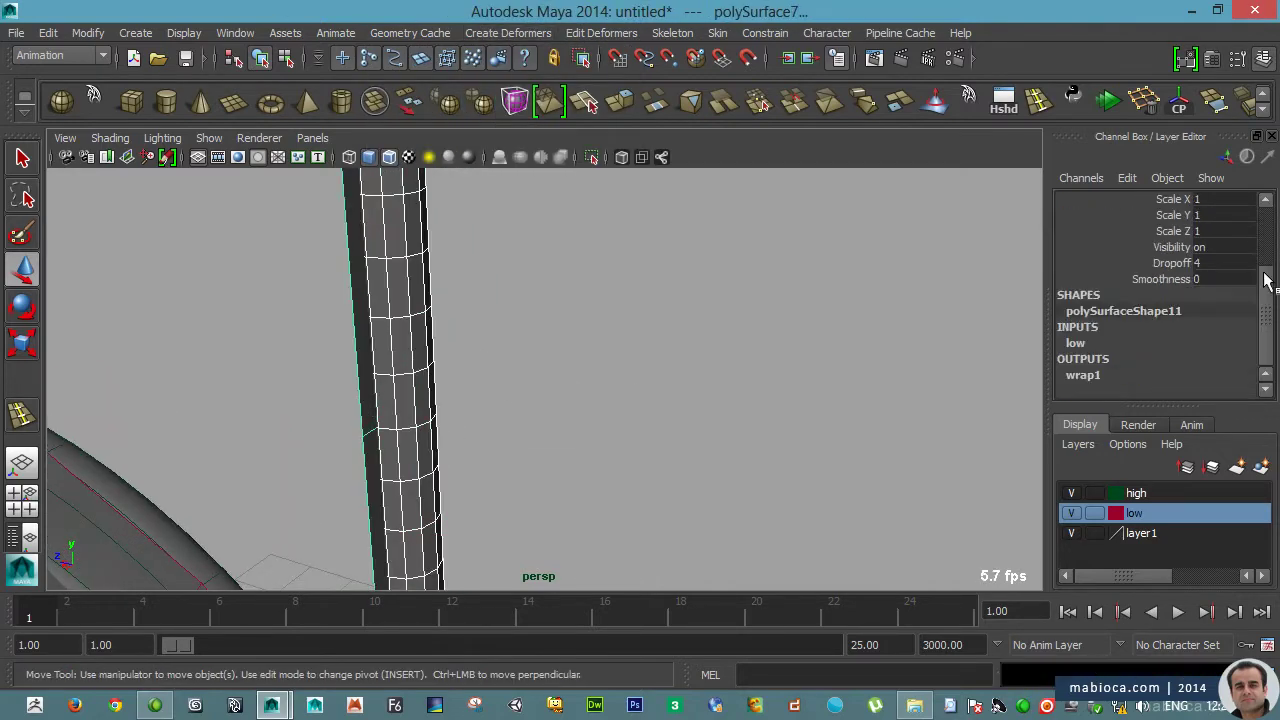
pyautogui.click(410, 32)
pyautogui.click(410, 32)
pyautogui.click(508, 32)
pyautogui.click(508, 32)
pyautogui.hotkey('ctrl', 'z')
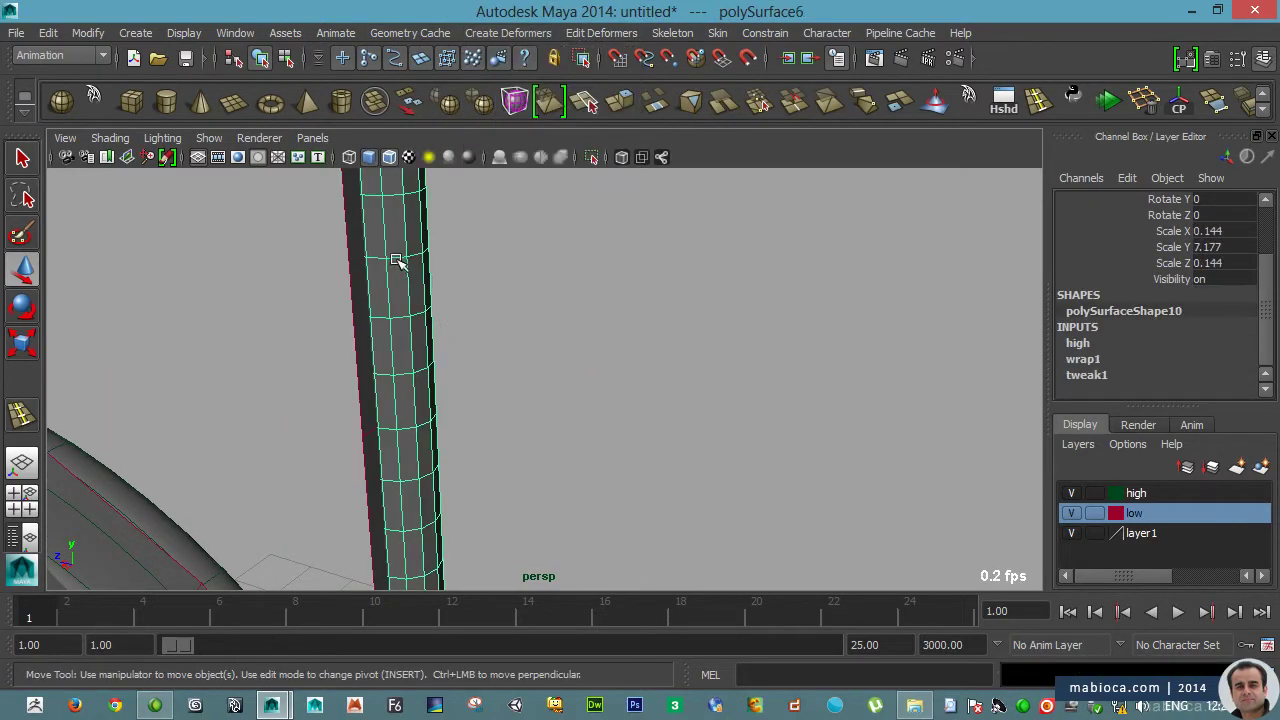
pyautogui.hotkey('ctrl', 'z')
pyautogui.hotkey('ctrl', 'z')
pyautogui.hotkey('ctrl', 'z')
pyautogui.hotkey('ctrl', 'z')
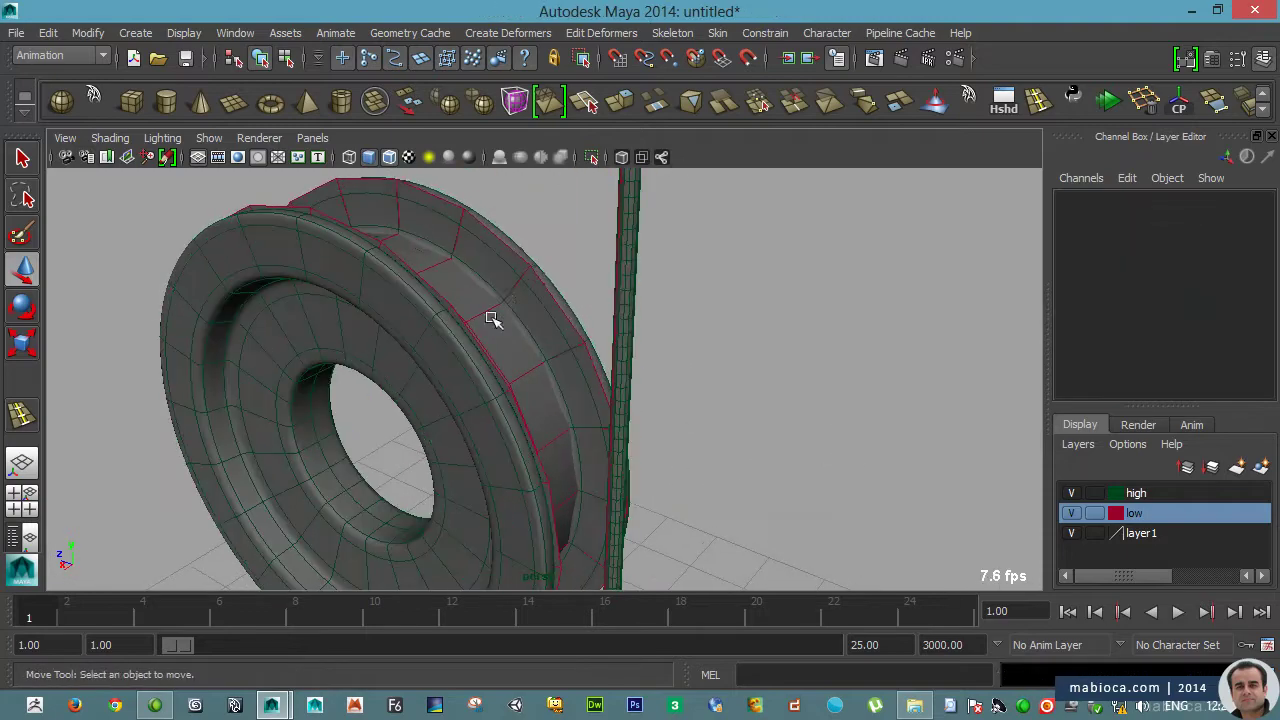
pyautogui.hotkey('ctrl', 'z')
pyautogui.click(508, 32)
pyautogui.hotkey('ctrl', 'z')
pyautogui.hotkey('ctrl', 'z')
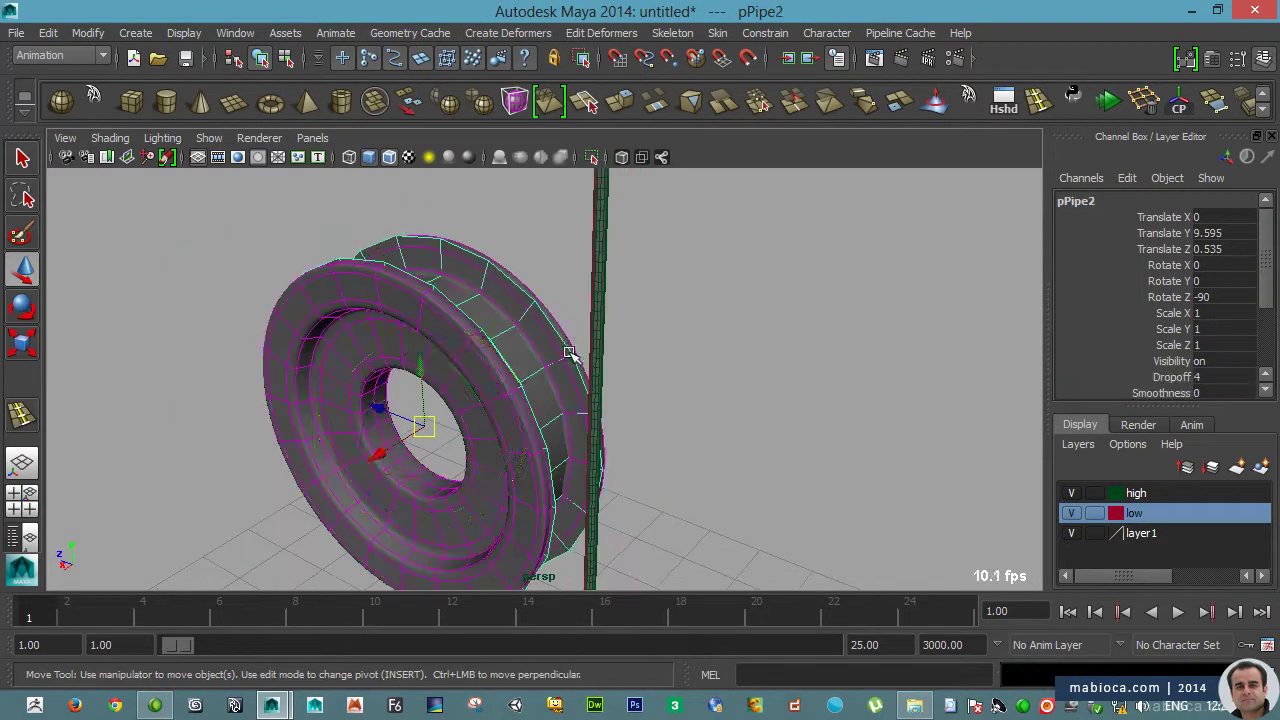
# - Bind the seat meshes to the pCube2 proxy with a wrap deformer
pyautogui.hotkey('ctrl', 'z')
pyautogui.hotkey('ctrl', 'z')
pyautogui.hotkey('ctrl', 'z')
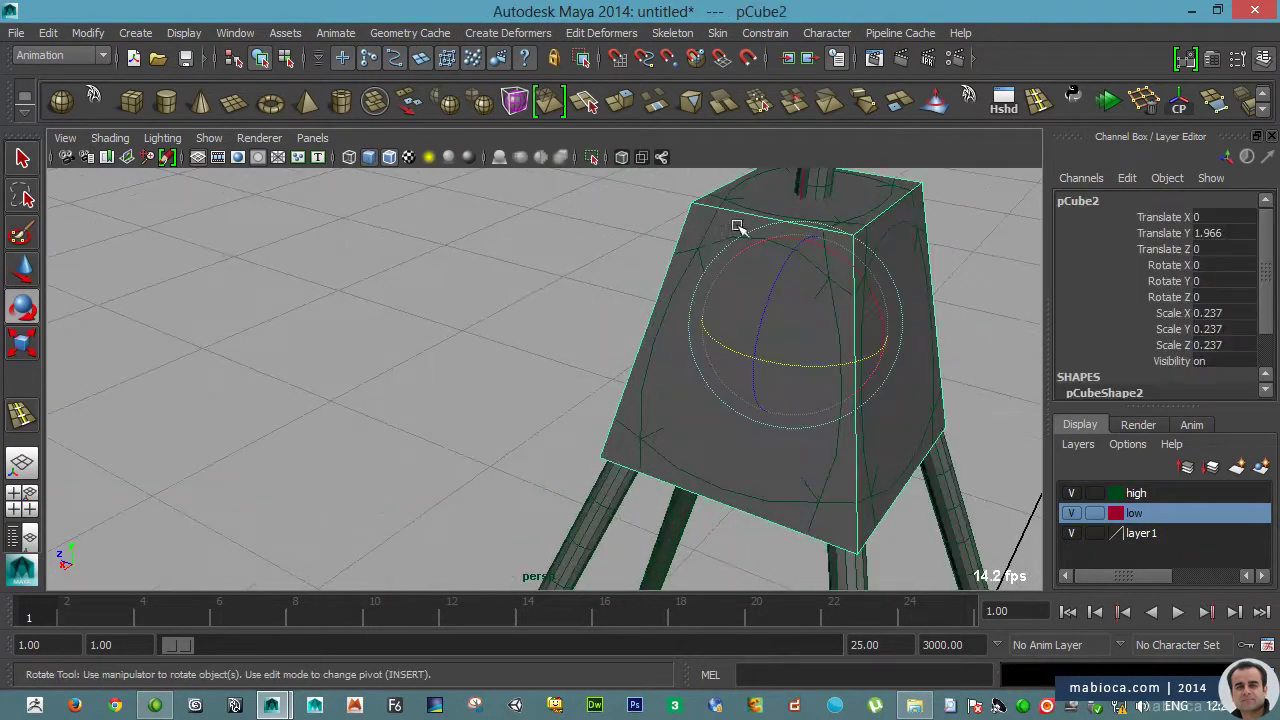
pyautogui.press('4')
pyautogui.hotkey('ctrl', 'z')
pyautogui.press('5')
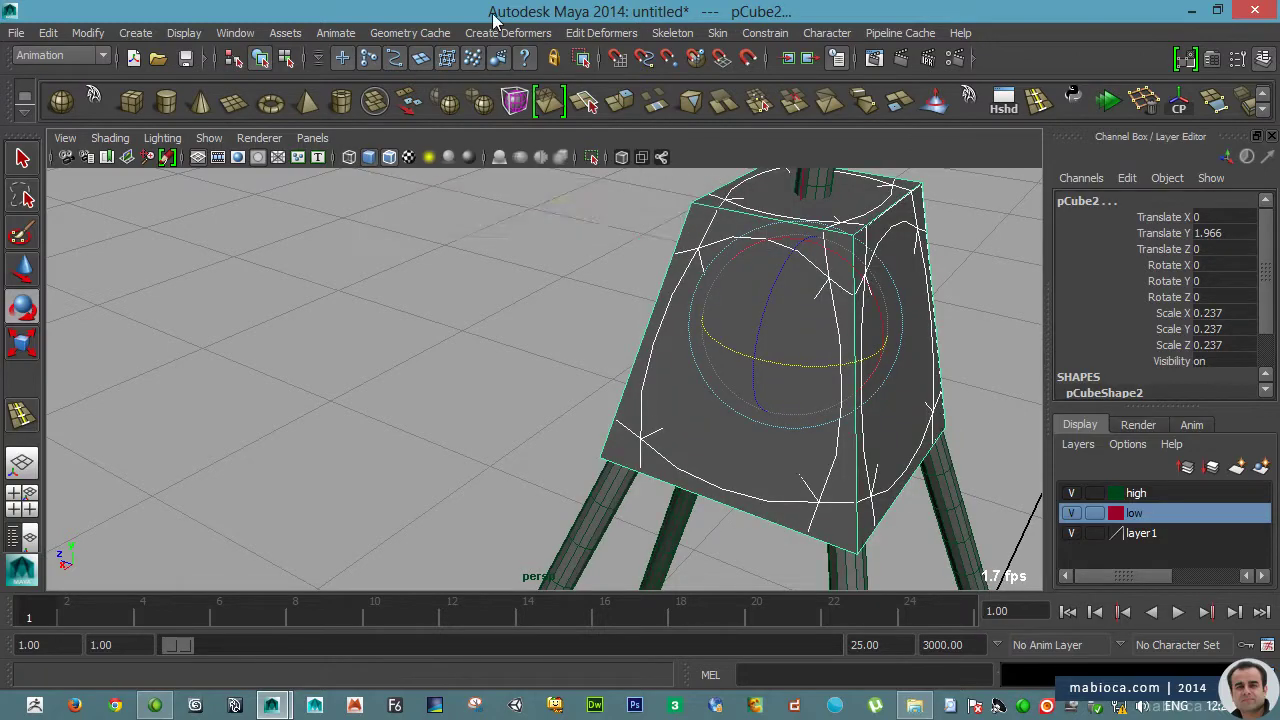
pyautogui.click(508, 32)
pyautogui.click(526, 102)
pyautogui.hotkey('ctrl', 'z')
pyautogui.hotkey('ctrl', 'z')
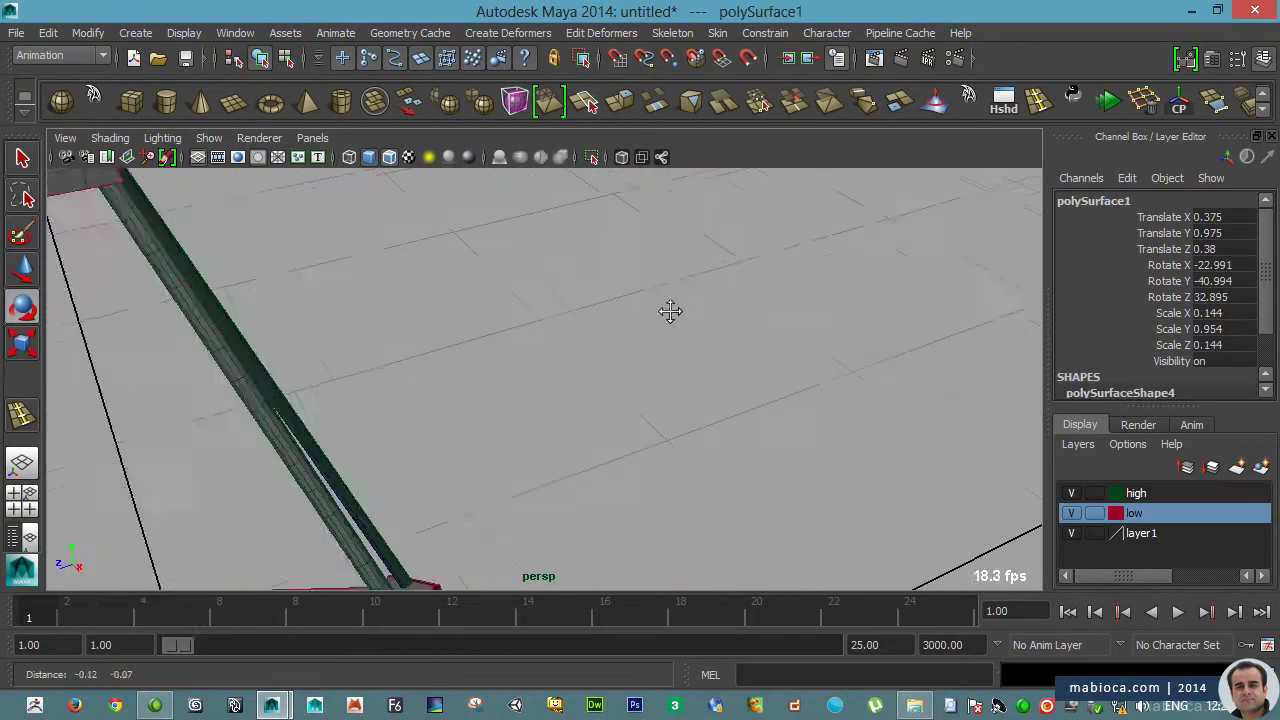
pyautogui.hotkey('ctrl', 'z')
pyautogui.hotkey('ctrl', 'z')
# - Zoom in on a stool leg in wireframe and nudge the selected part sideways
pyautogui.press('4')
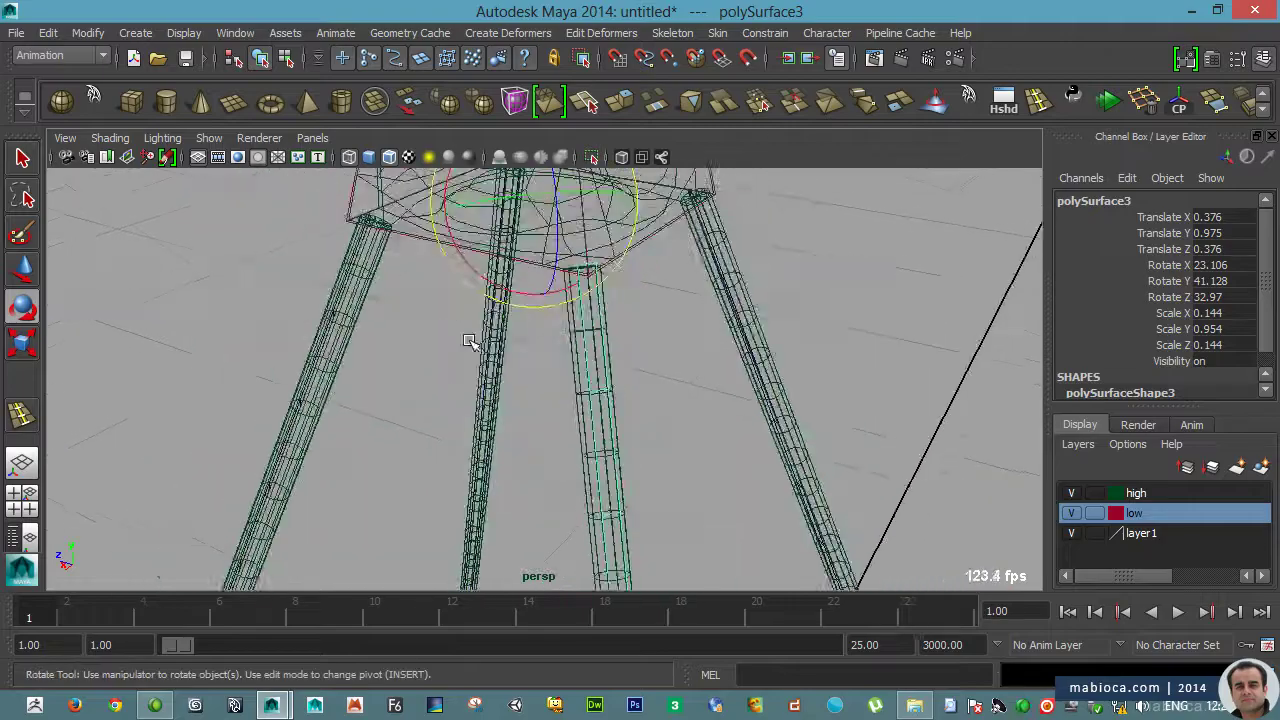
pyautogui.moveTo(471, 343)
pyautogui.keyDown('alt'); pyautogui.mouseDown()
pyautogui.moveTo(645, 367)
pyautogui.moveTo(714, 320)
pyautogui.mouseUp(); pyautogui.keyUp('alt')
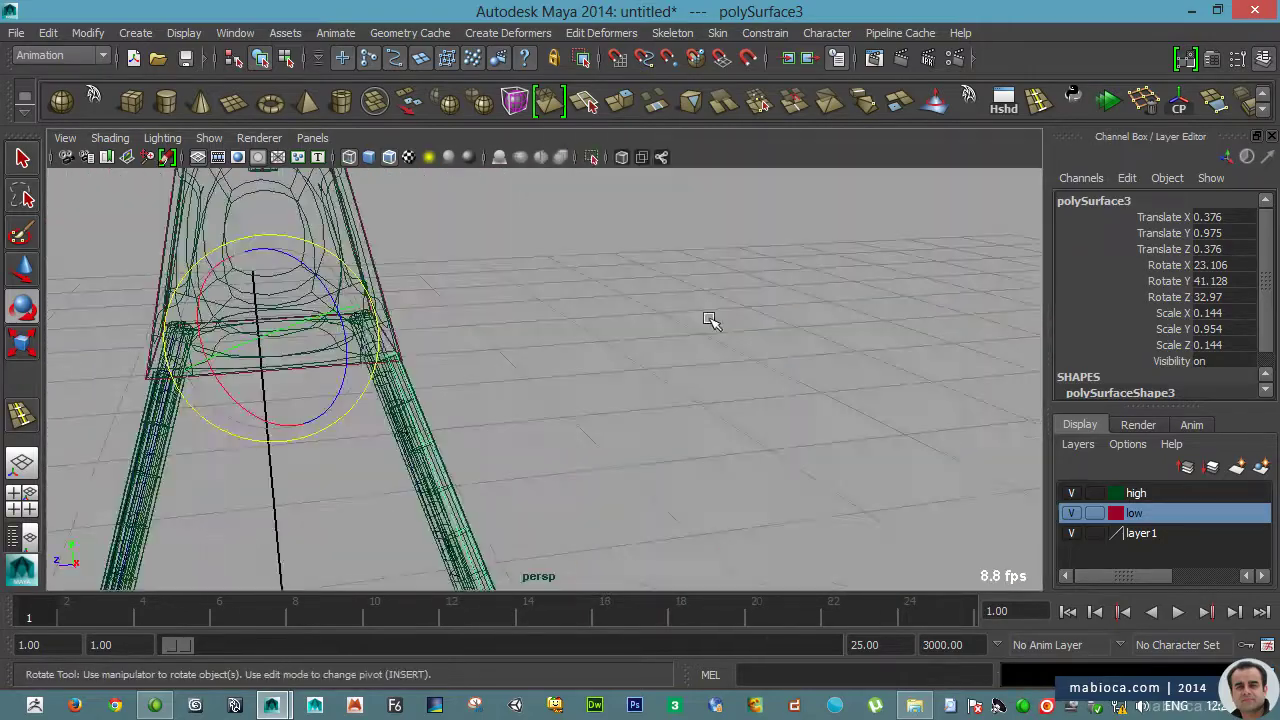
pyautogui.doubleClick(22, 268)
pyautogui.keyDown('alt'); pyautogui.moveTo(813, 301); pyautogui.dragTo(637, 323); pyautogui.keyUp('alt')
pyautogui.click(430, 289)
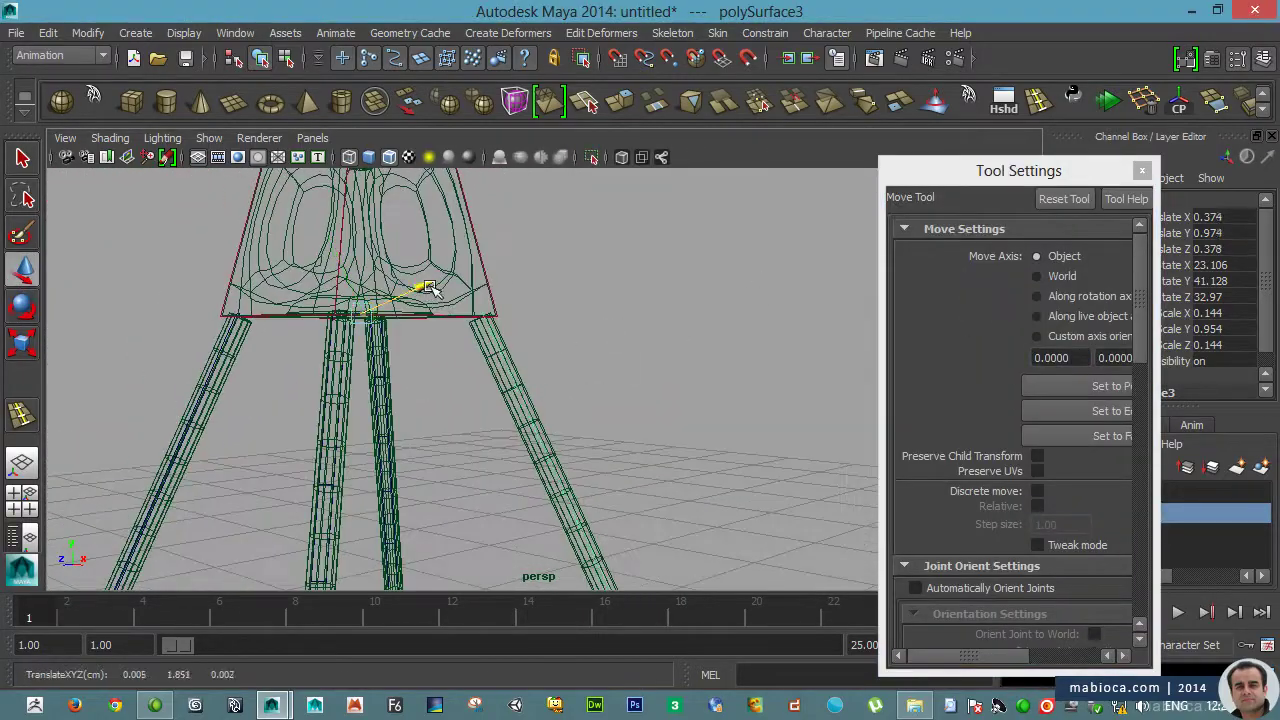
pyautogui.press('e')
pyautogui.scroll(-5, 457, 294)
pyautogui.scroll(2, 646, 434)
pyautogui.scroll(4, 634, 386)
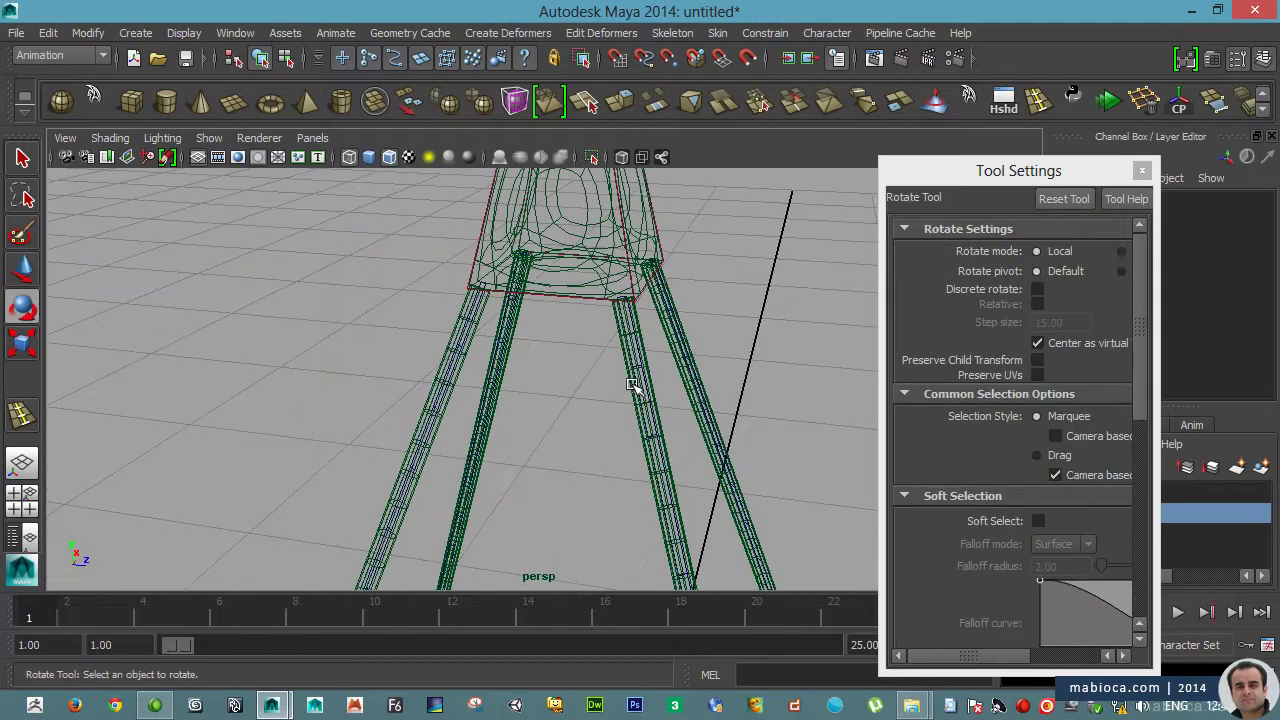
# - Check each stool leg in turn, then select the base disk
pyautogui.click(625, 455)
pyautogui.click(494, 409)
pyautogui.click(437, 420)
pyautogui.click(763, 437)
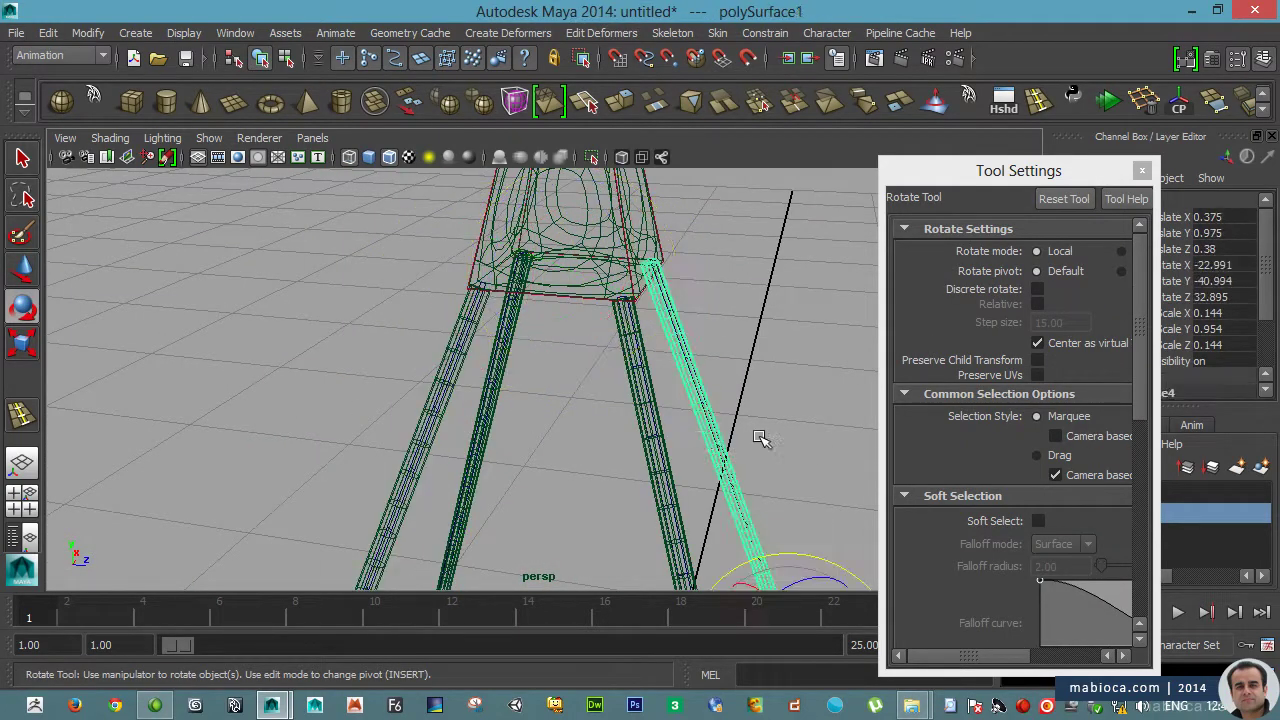
pyautogui.click(757, 441)
pyautogui.press('w')
pyautogui.moveTo(757, 441)
pyautogui.keyDown('alt'); pyautogui.mouseDown()
pyautogui.moveTo(652, 349)
pyautogui.moveTo(560, 420)
pyautogui.mouseUp(); pyautogui.keyUp('alt')
pyautogui.click(535, 449)
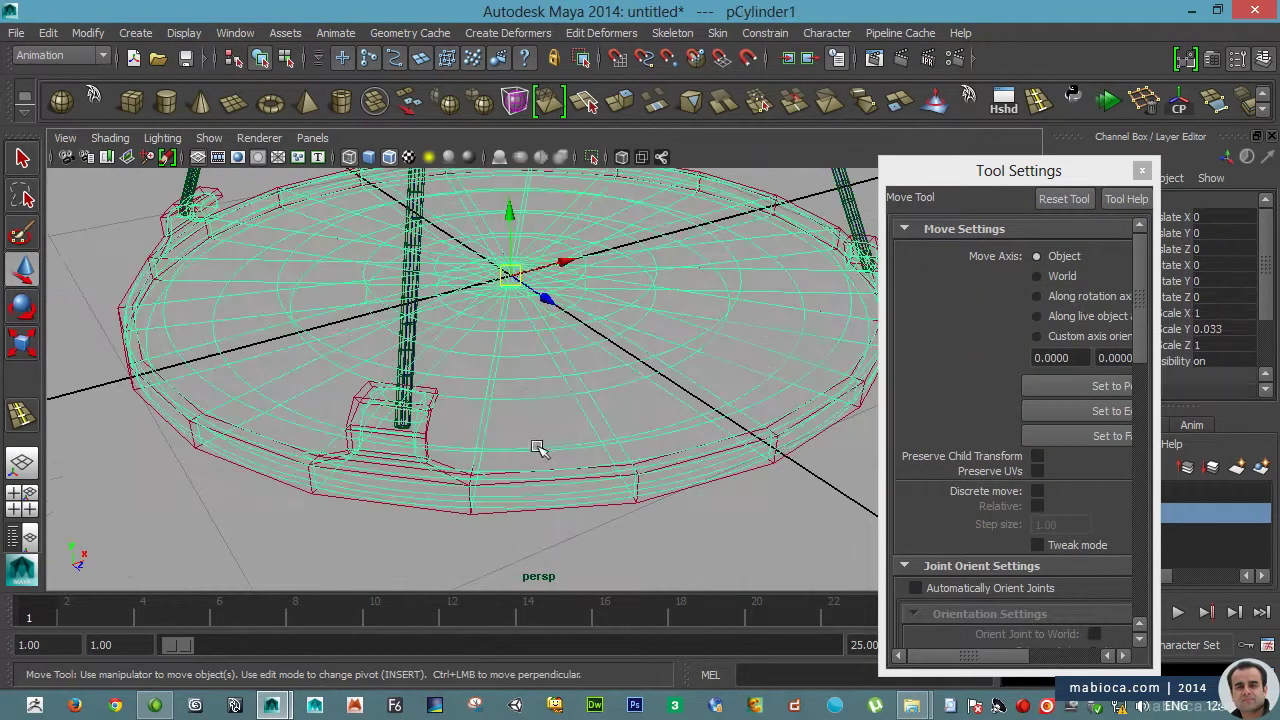
# - Return to shaded view and orbit around the stool toward the ring
pyautogui.click(484, 515)
pyautogui.scroll(-5, 292, 332)
pyautogui.keyDown('alt'); pyautogui.moveTo(292, 332); pyautogui.dragTo(600, 300); pyautogui.keyUp('alt')
pyautogui.press('5')
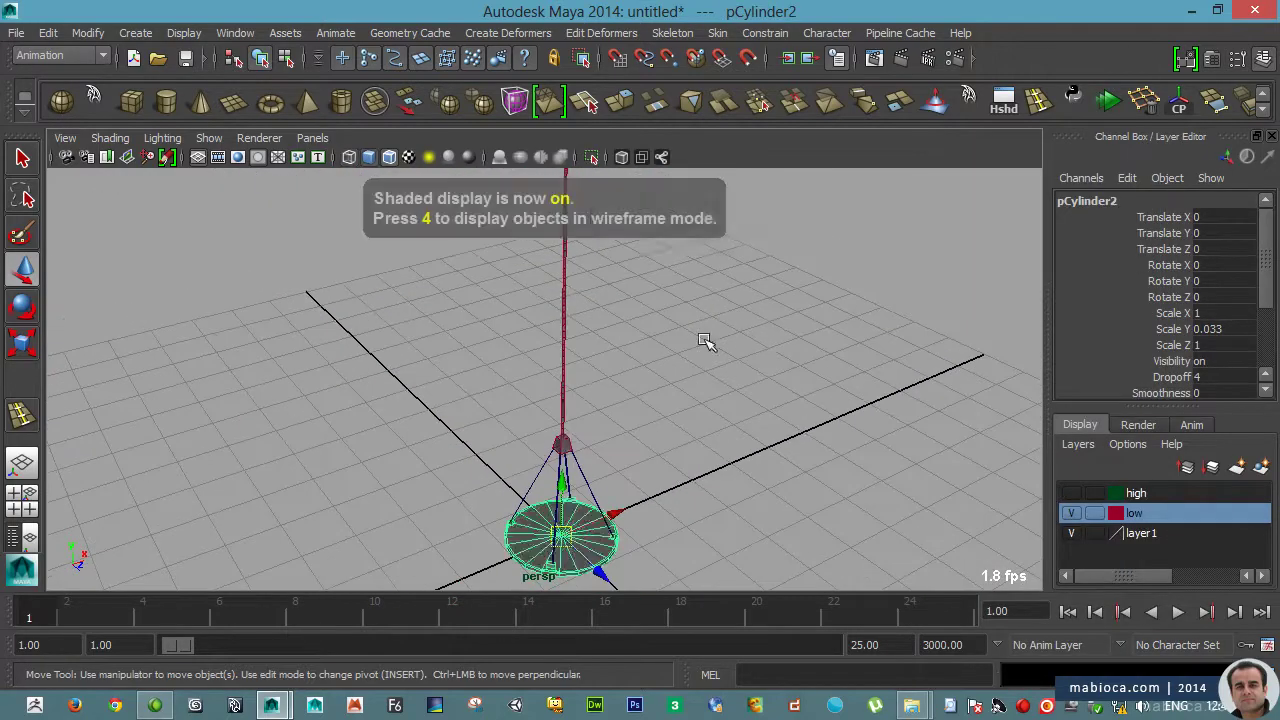
pyautogui.scroll(5, 706, 340)
pyautogui.click(725, 323)
pyautogui.click(658, 340)
pyautogui.moveTo(658, 340)
pyautogui.keyDown('alt'); pyautogui.mouseDown()
pyautogui.moveTo(552, 371)
pyautogui.moveTo(626, 449)
pyautogui.moveTo(549, 374)
pyautogui.mouseUp(); pyautogui.keyUp('alt')
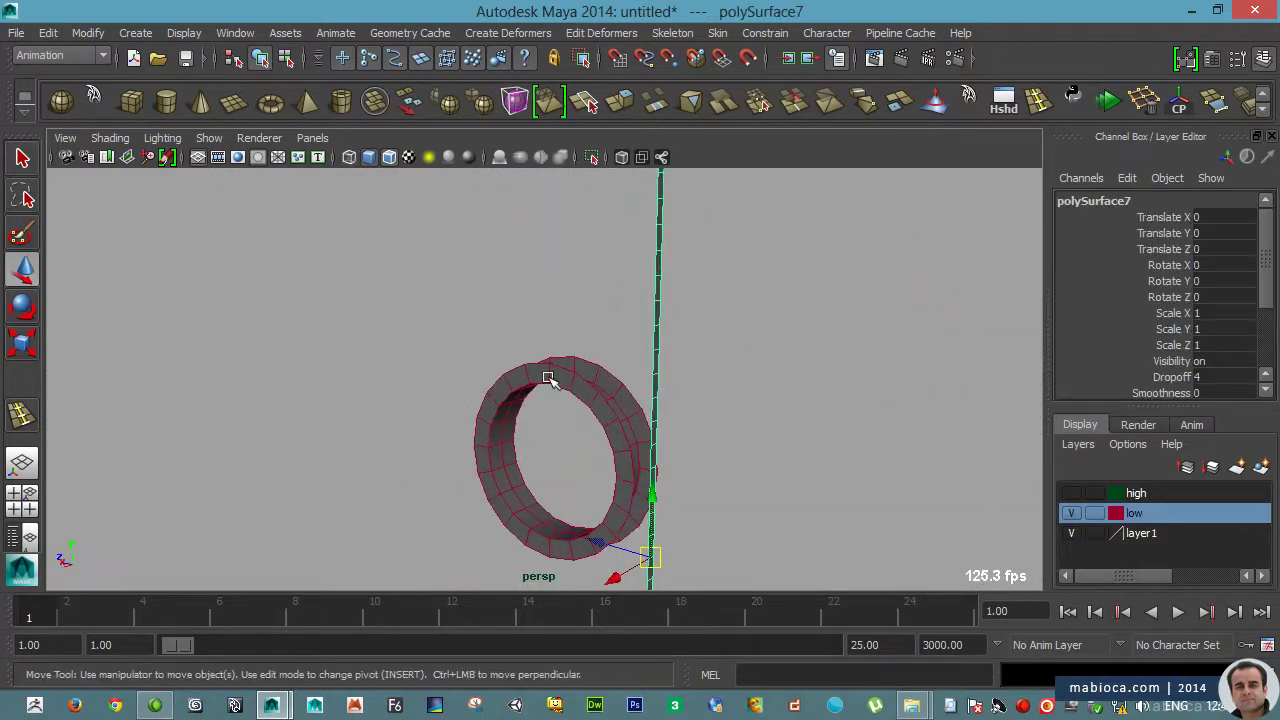
# - Select the ring pPipe2 and frame it in the view
pyautogui.click(549, 378)
pyautogui.press('e')
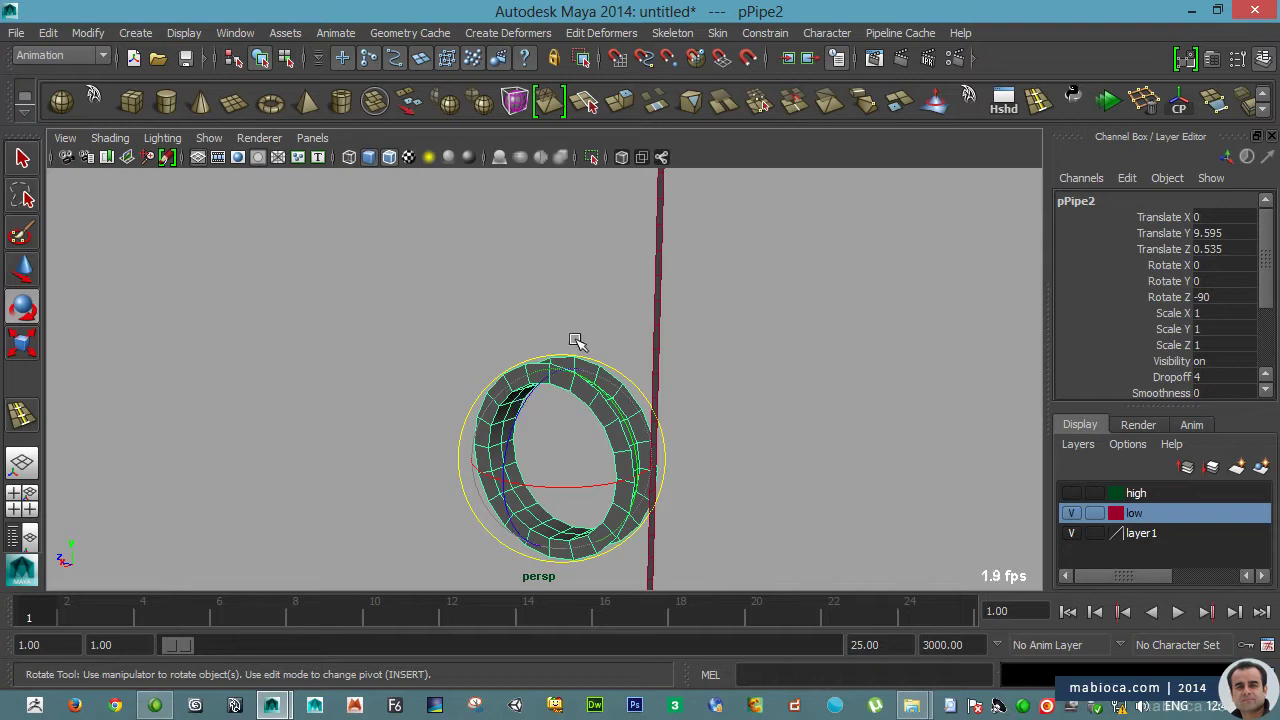
pyautogui.press('w')
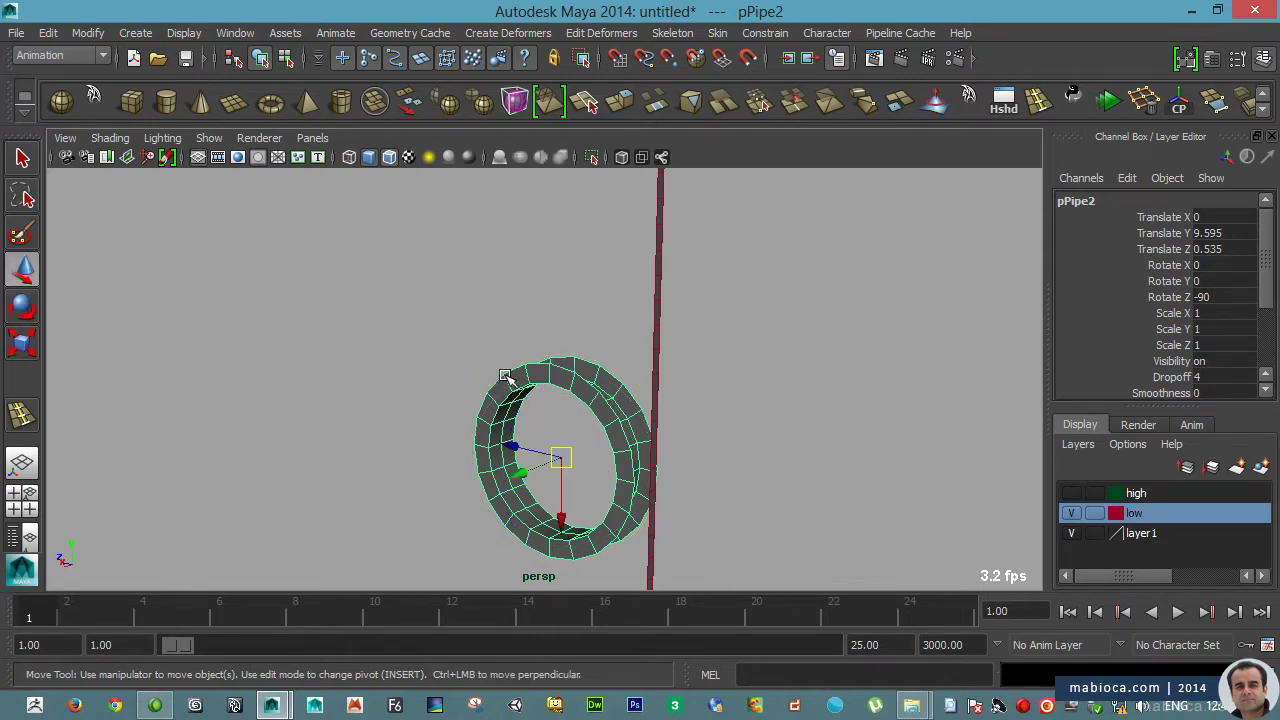
pyautogui.press('e')
pyautogui.keyDown('alt'); pyautogui.moveTo(374, 394); pyautogui.dragTo(466, 360); pyautogui.keyUp('alt')
pyautogui.keyDown('alt'); pyautogui.moveTo(466, 360); pyautogui.dragTo(511, 460, button='middle'); pyautogui.keyUp('alt')
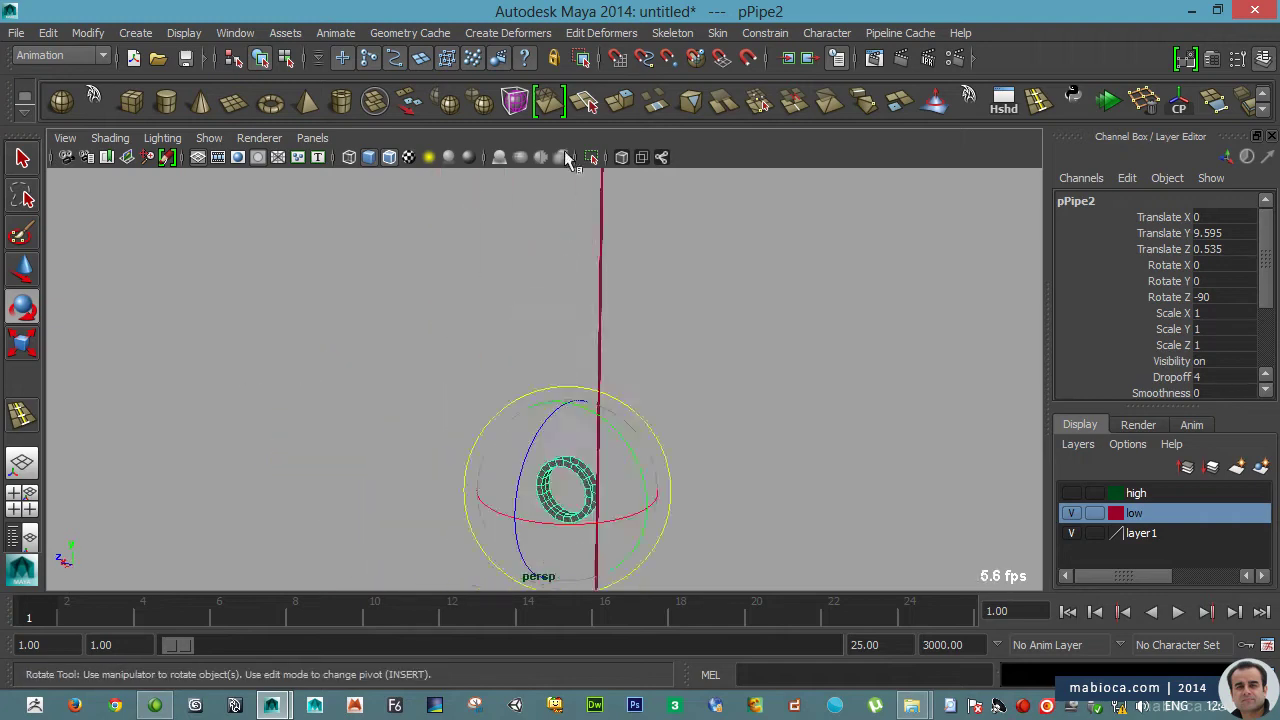
pyautogui.press('f')
# - Make the ring an nDynamics passive collider with Solver Display set to Collision Thickness
pyautogui.click(60, 55)
pyautogui.click(50, 150)
pyautogui.click(392, 32)
pyautogui.click(430, 80)
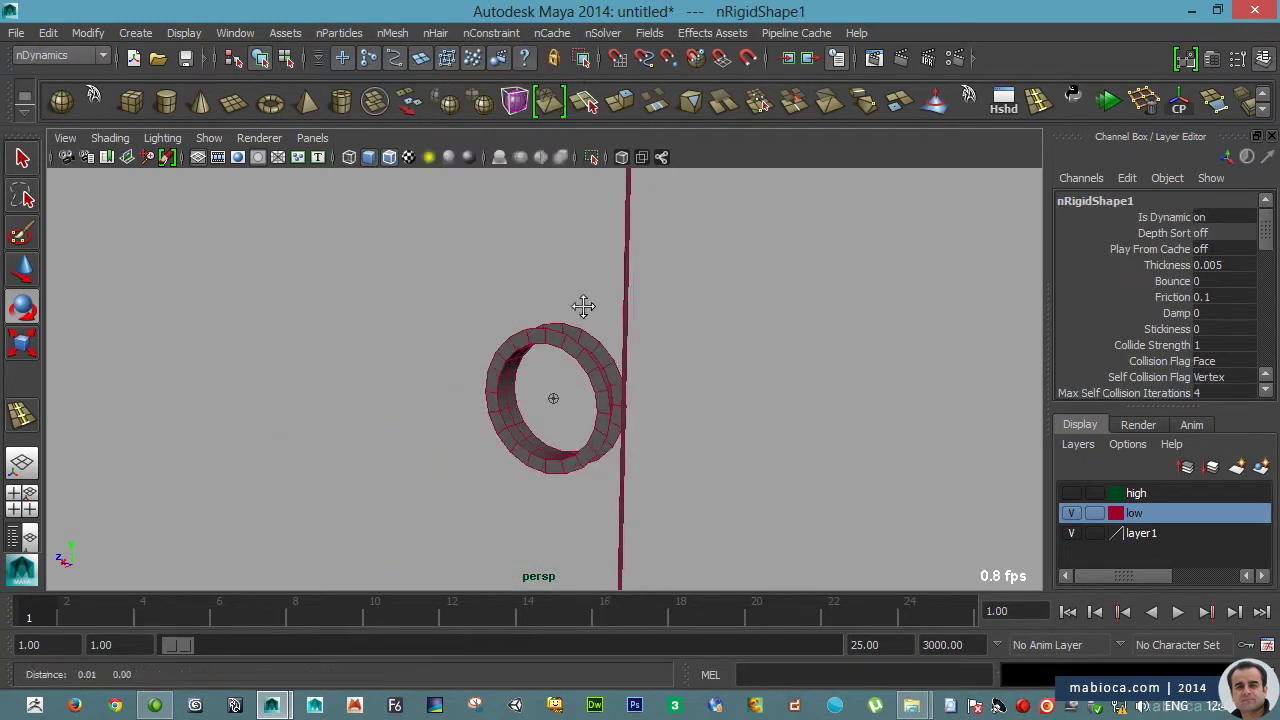
pyautogui.hotkey('ctrl', 'a')
pyautogui.click(950, 351)
pyautogui.click(940, 377)
# - Set the ring's collision Thickness to 0.01
pyautogui.keyDown('alt'); pyautogui.moveTo(443, 314); pyautogui.dragTo(480, 370); pyautogui.keyUp('alt')
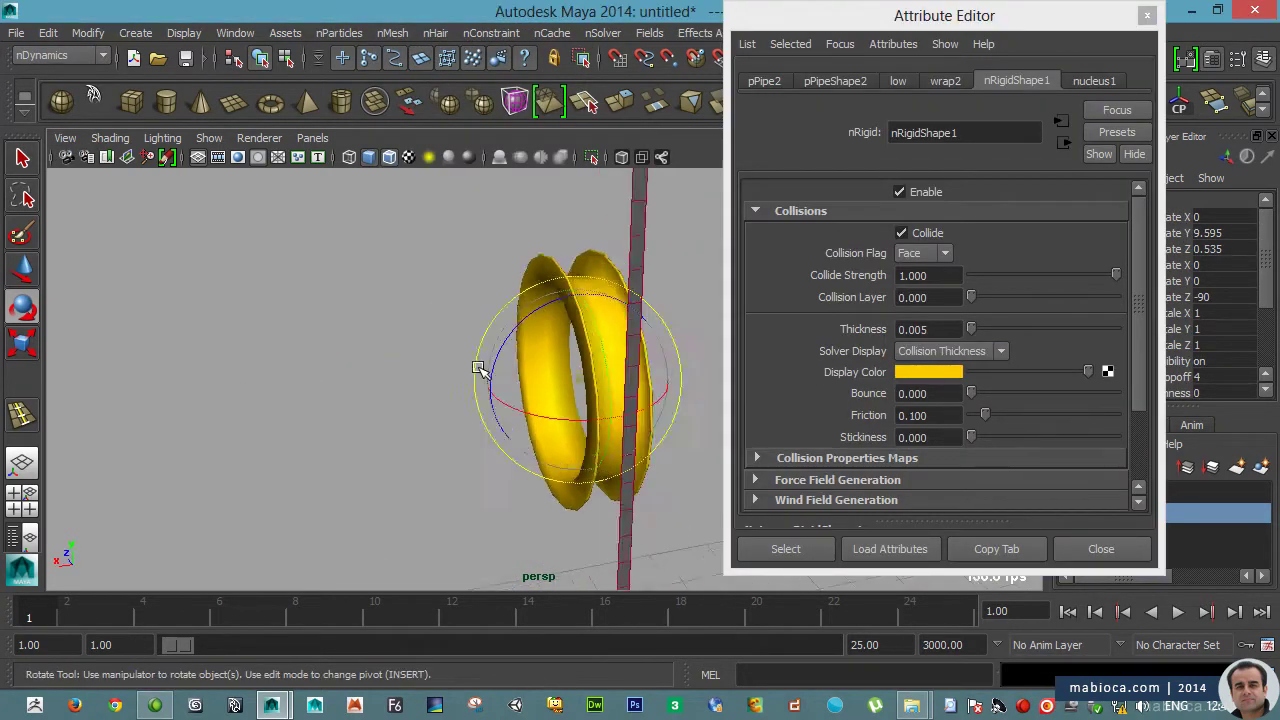
pyautogui.keyDown('alt'); pyautogui.moveTo(480, 370); pyautogui.dragTo(520, 330, button='right'); pyautogui.keyUp('alt')
pyautogui.keyDown('alt'); pyautogui.moveTo(520, 330); pyautogui.dragTo(651, 393); pyautogui.keyUp('alt')
pyautogui.doubleClick(930, 329)
pyautogui.write('0.01')
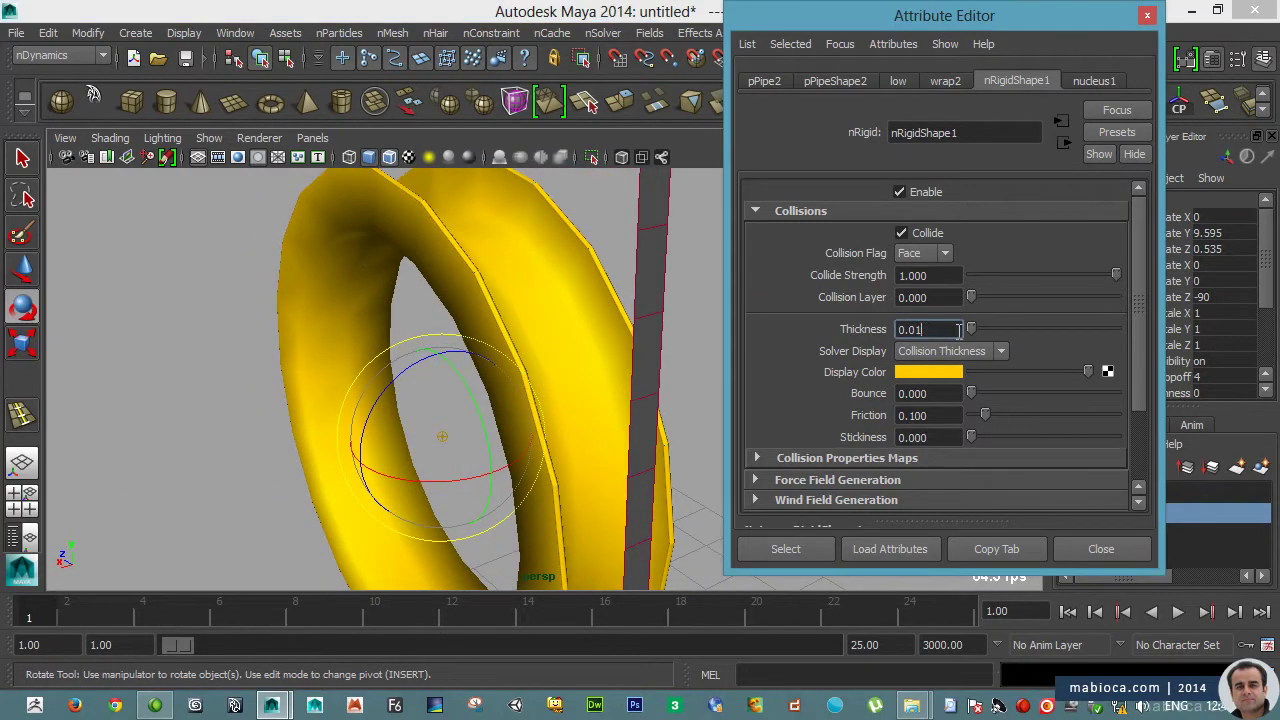
pyautogui.press('Return')
pyautogui.keyDown('alt'); pyautogui.moveTo(500, 350); pyautogui.dragTo(600, 350); pyautogui.keyUp('alt')
pyautogui.keyDown('alt'); pyautogui.moveTo(600, 350); pyautogui.dragTo(514, 240, button='right'); pyautogui.keyUp('alt')
pyautogui.click(577, 300)
# - Make the pole an nCloth and display its collision thickness
pyautogui.click(491, 32)
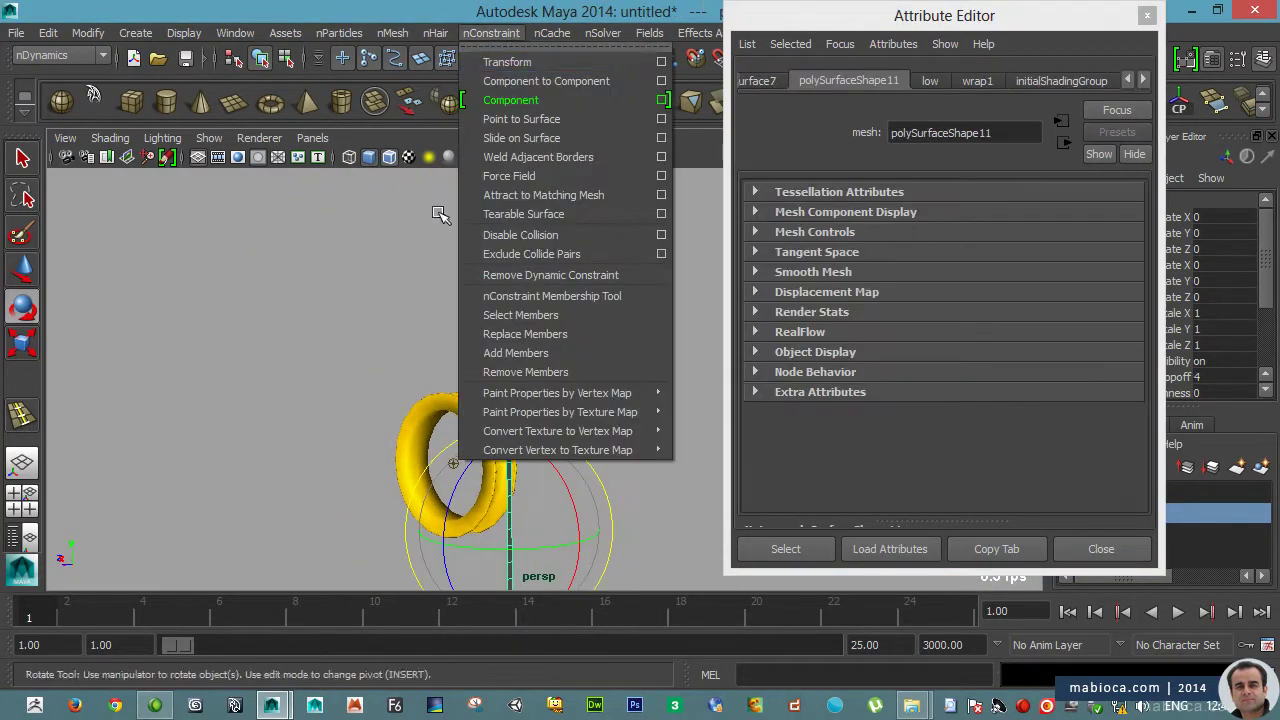
pyautogui.click(440, 81)
pyautogui.click(955, 424)
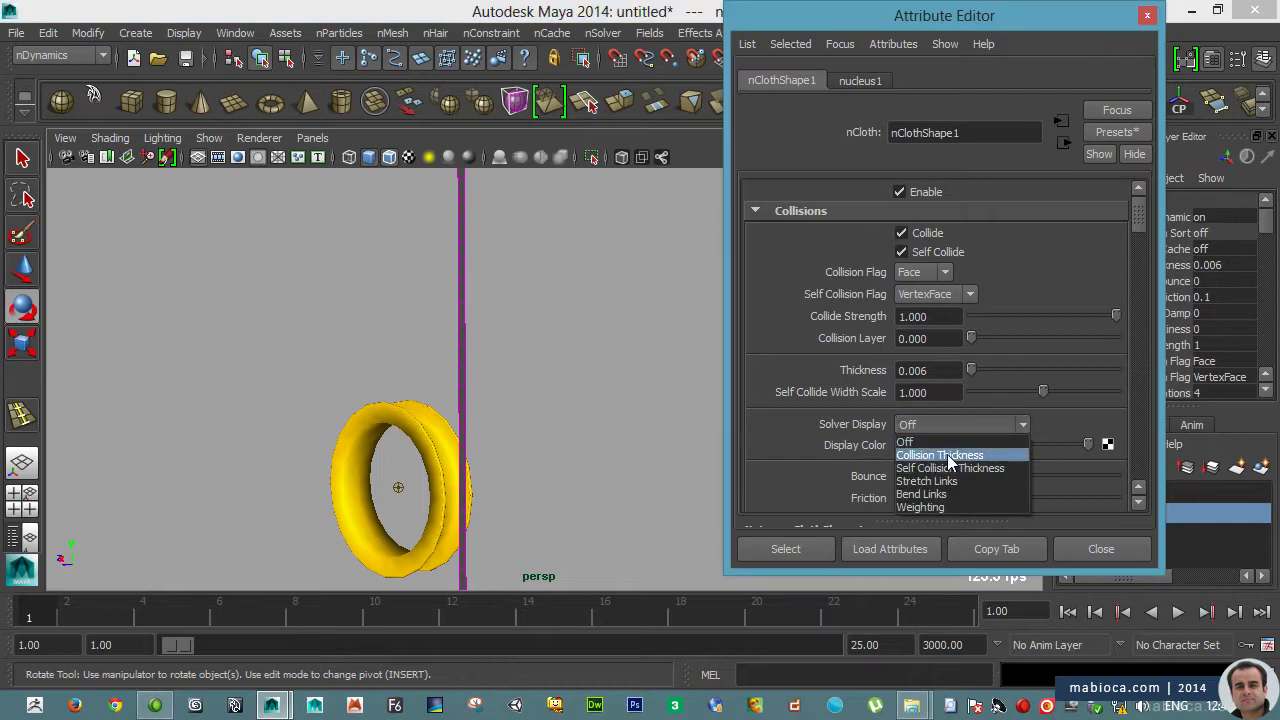
pyautogui.click(950, 457)
pyautogui.moveTo(600, 420)
pyautogui.keyDown('alt'); pyautogui.mouseDown()
pyautogui.moveTo(414, 420)
pyautogui.moveTo(186, 389)
pyautogui.moveTo(464, 445)
pyautogui.mouseUp(); pyautogui.keyUp('alt')
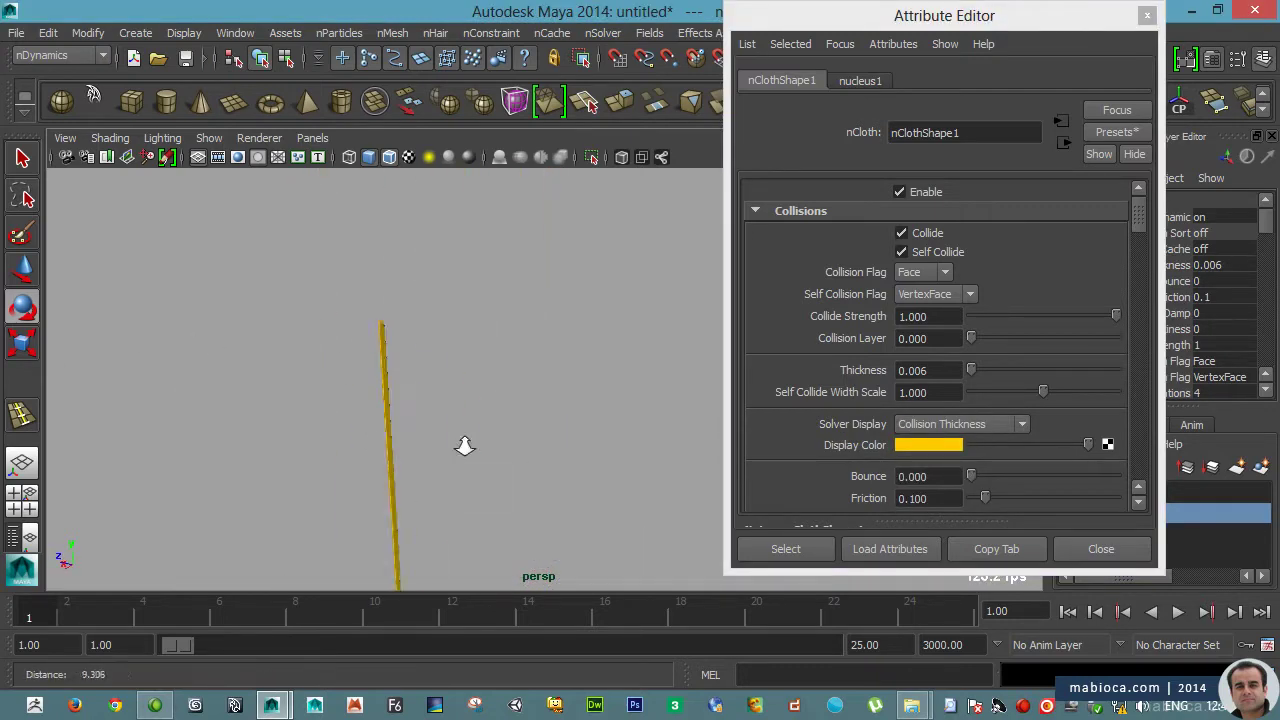
pyautogui.press('e')
# - Pin the pole's top points in wireframe with a transform constraint
pyautogui.click(491, 32)
pyautogui.click(540, 95)
pyautogui.keyDown('alt'); pyautogui.moveTo(443, 357); pyautogui.dragTo(350, 300); pyautogui.keyUp('alt')
pyautogui.click(287, 255)
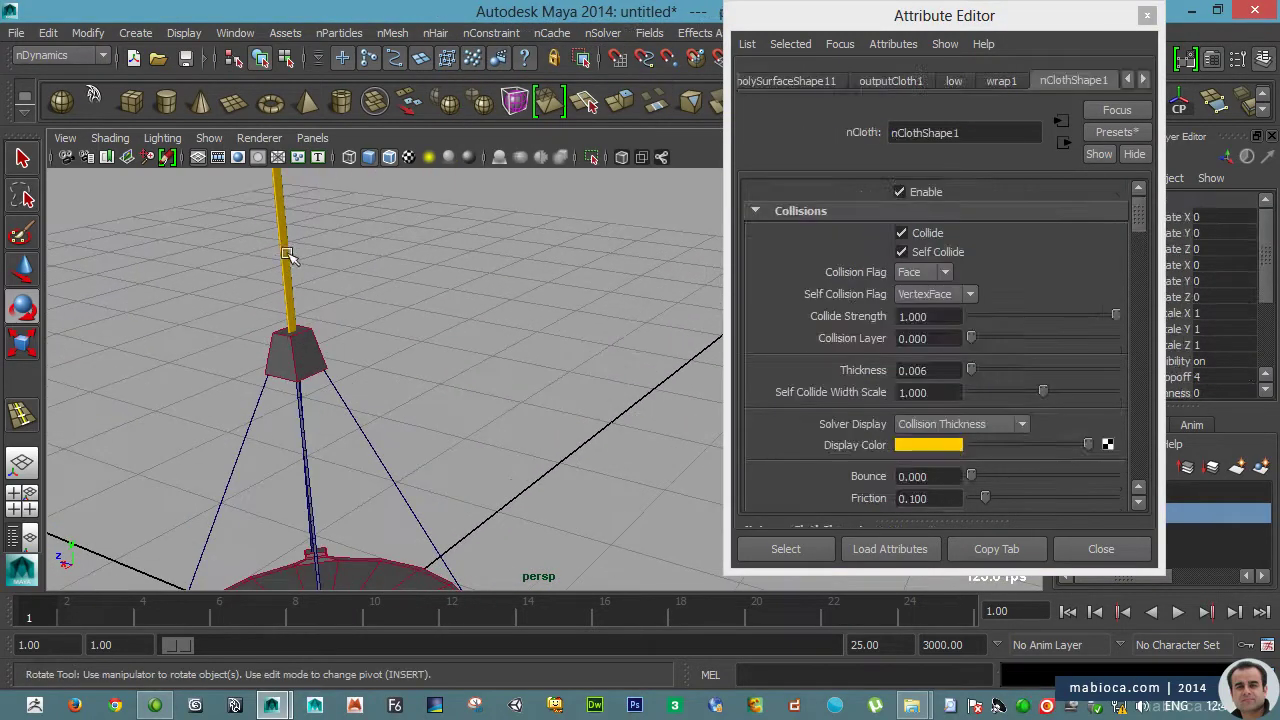
pyautogui.click(296, 300)
pyautogui.press('4')
pyautogui.click(323, 345)
pyautogui.click(491, 32)
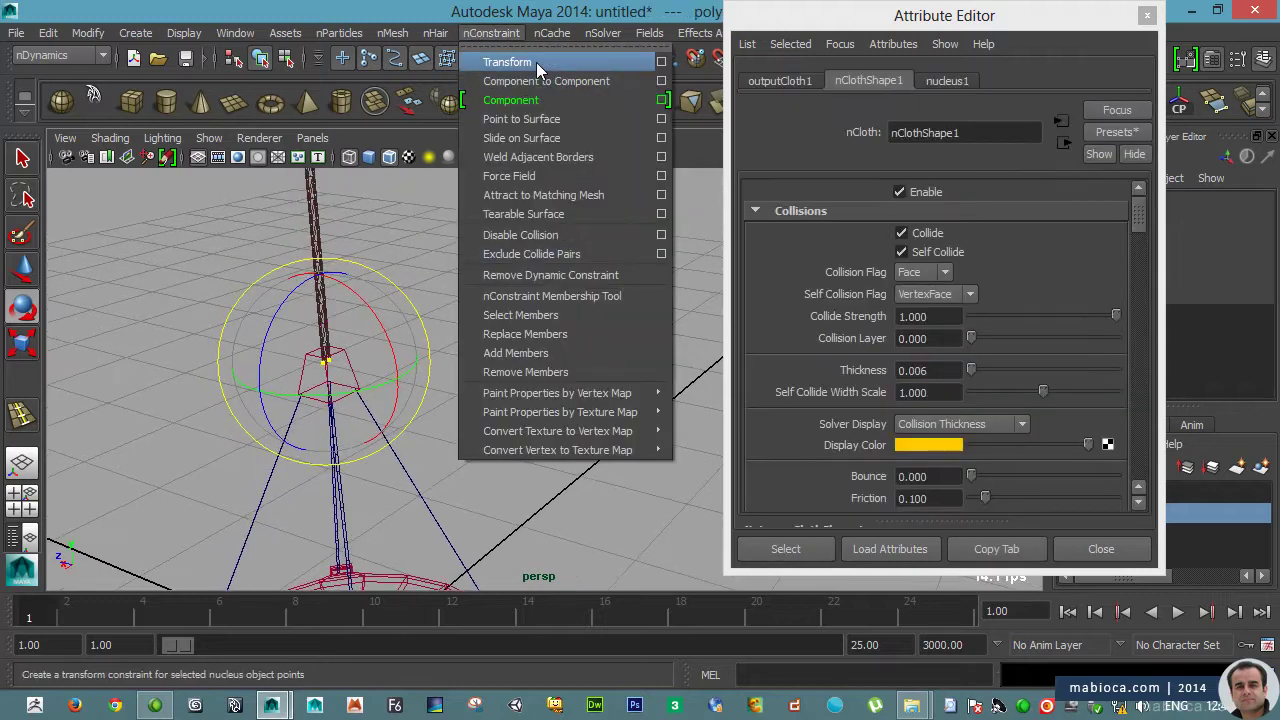
pyautogui.click(537, 62)
pyautogui.moveTo(334, 243)
pyautogui.keyDown('alt'); pyautogui.mouseDown()
pyautogui.moveTo(429, 446)
pyautogui.moveTo(571, 500)
pyautogui.mouseUp(); pyautogui.keyUp('alt')
pyautogui.press('5')
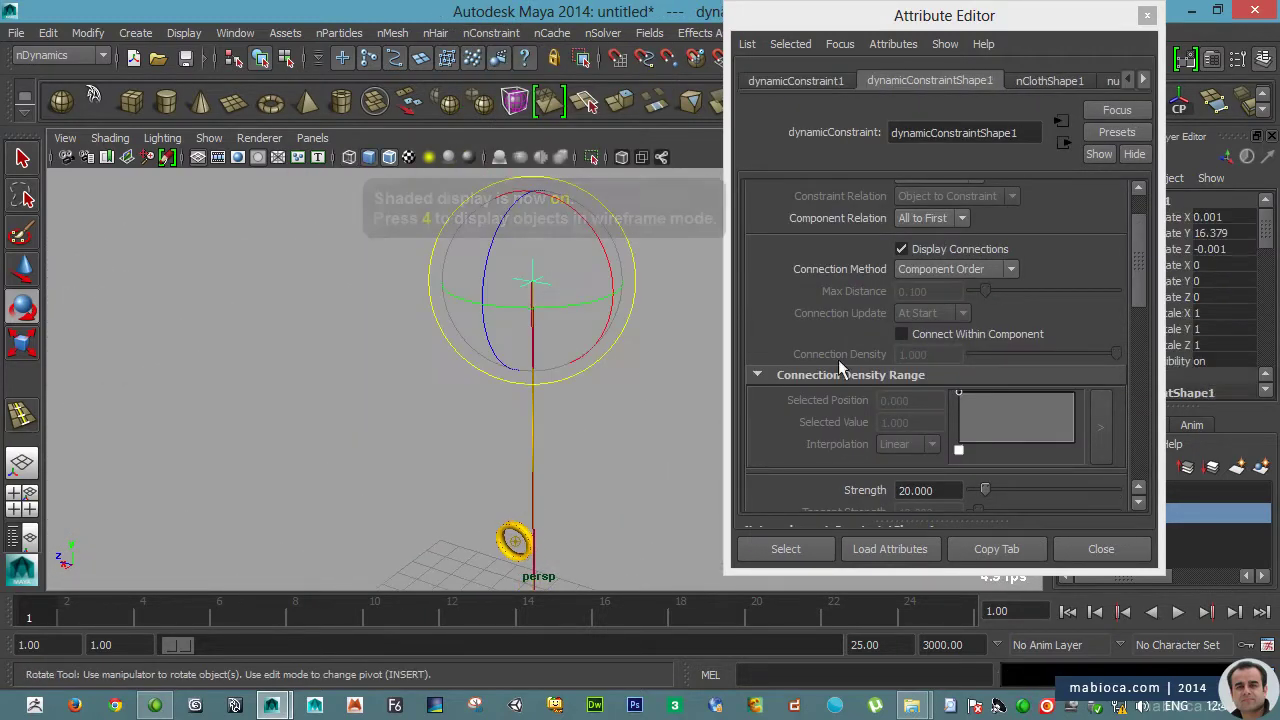
# - Save the scene as robe.mb in the F:\+Dynamic\C_07 folder
pyautogui.hotkey('ctrl', 'a')
pyautogui.hotkey('ctrl', 'shift', 's')
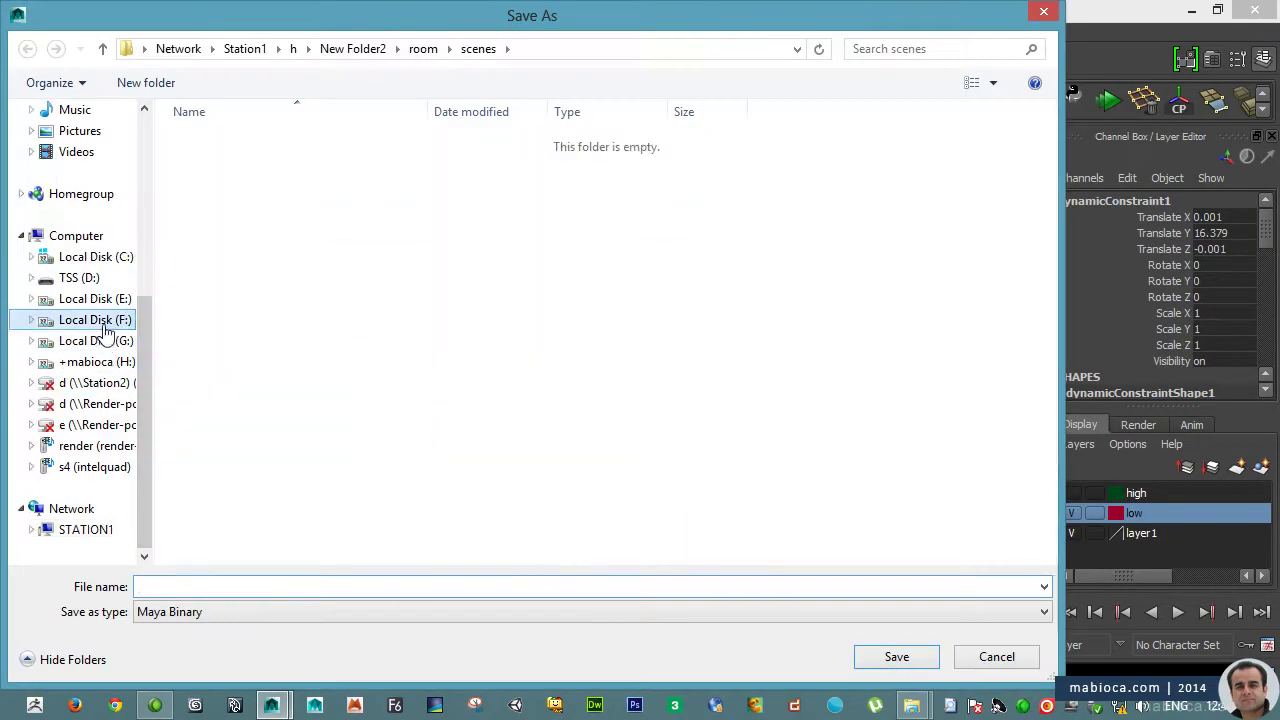
pyautogui.click(95, 320)
pyautogui.doubleClick(214, 206)
pyautogui.doubleClick(200, 271)
pyautogui.click(153, 587)
pyautogui.write('be')
pyautogui.press('Return')
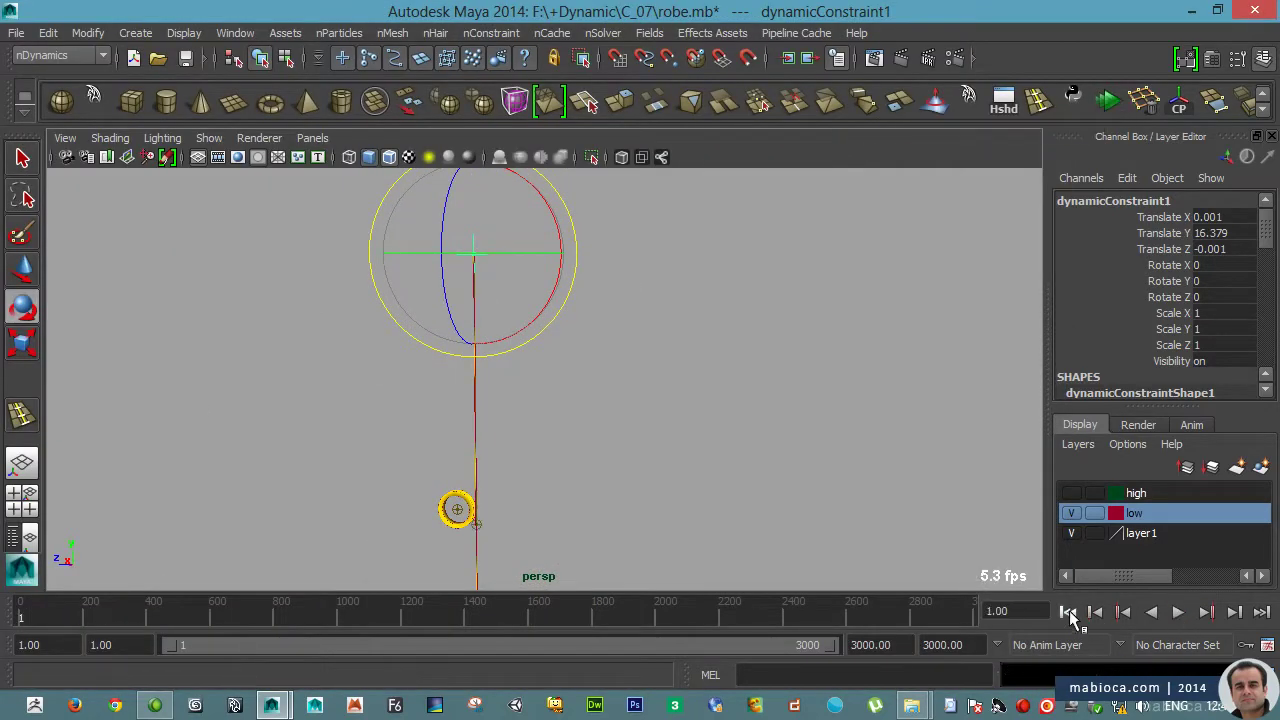
# - Play the simulation and drag dynamicConstraint1 to swing the rope
pyautogui.hotkey('alt', 'v')
pyautogui.press('w')
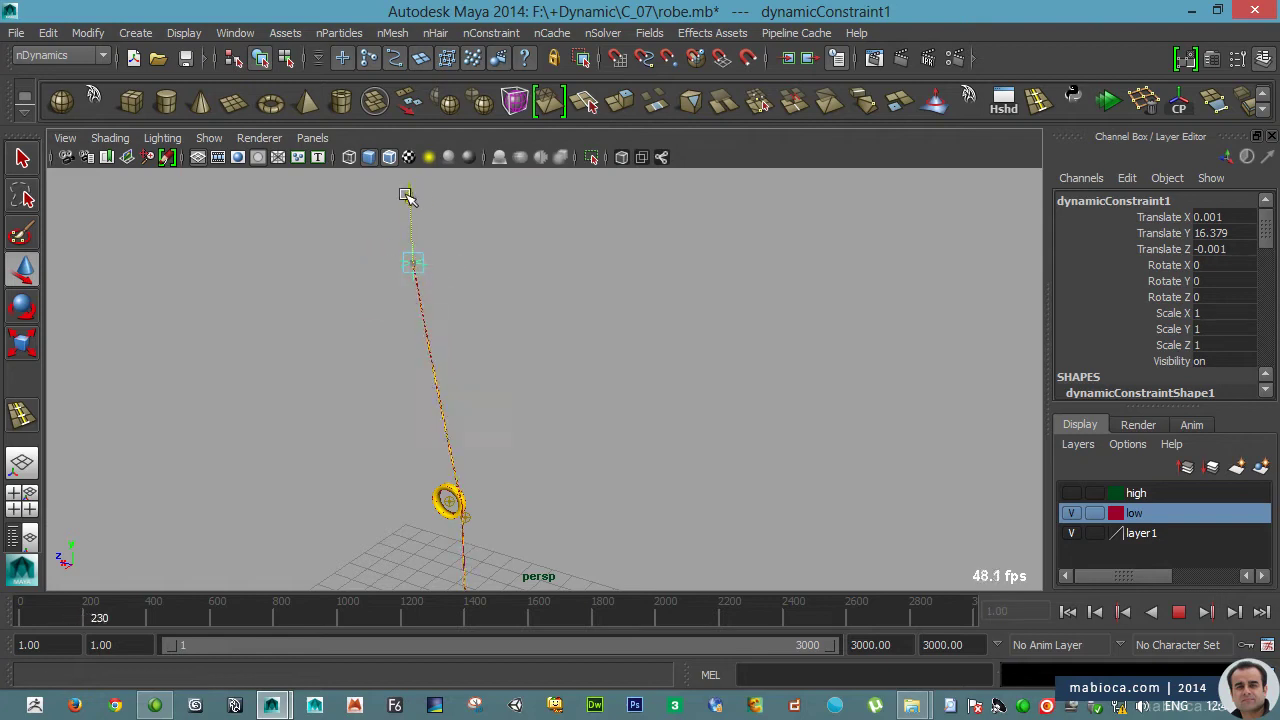
pyautogui.keyDown('alt'); pyautogui.moveTo(352, 340); pyautogui.dragTo(571, 257); pyautogui.keyUp('alt')
pyautogui.moveTo(600, 391); pyautogui.dragTo(448, 365, button='middle')
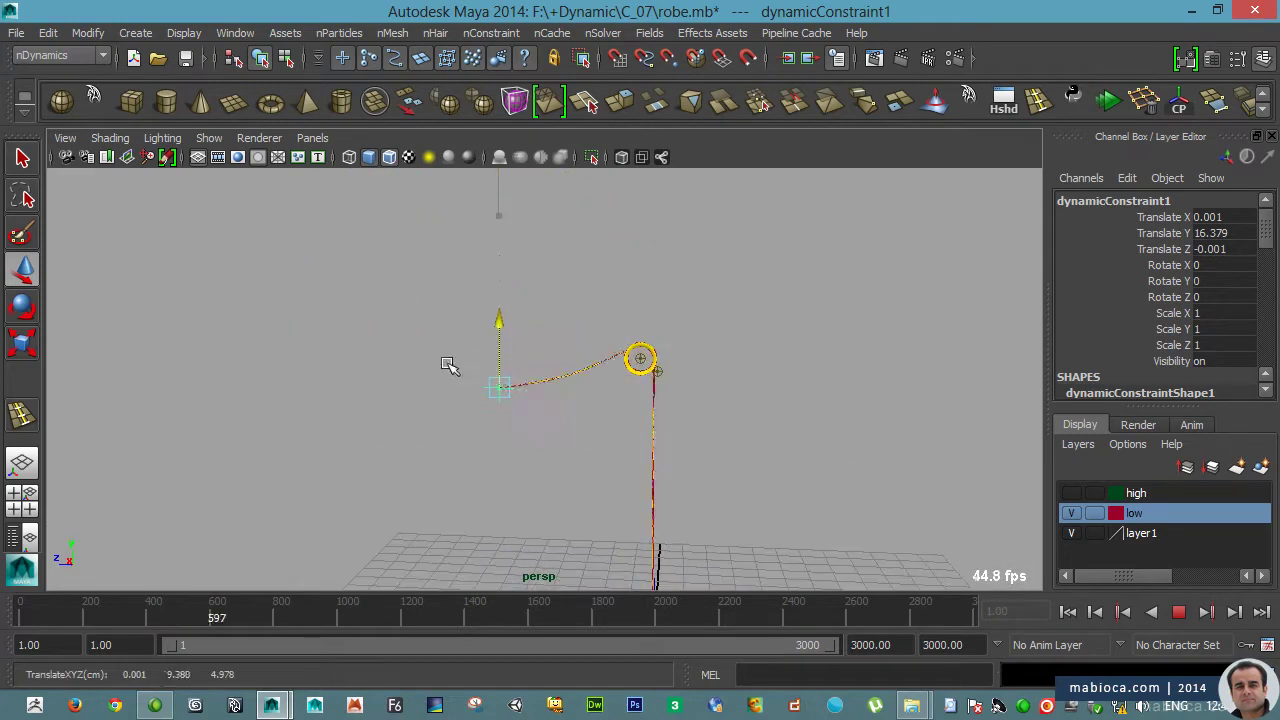
pyautogui.keyDown('alt'); pyautogui.moveTo(756, 410); pyautogui.dragTo(500, 330); pyautogui.keyUp('alt')
pyautogui.moveTo(500, 330); pyautogui.dragTo(383, 338, button='middle')
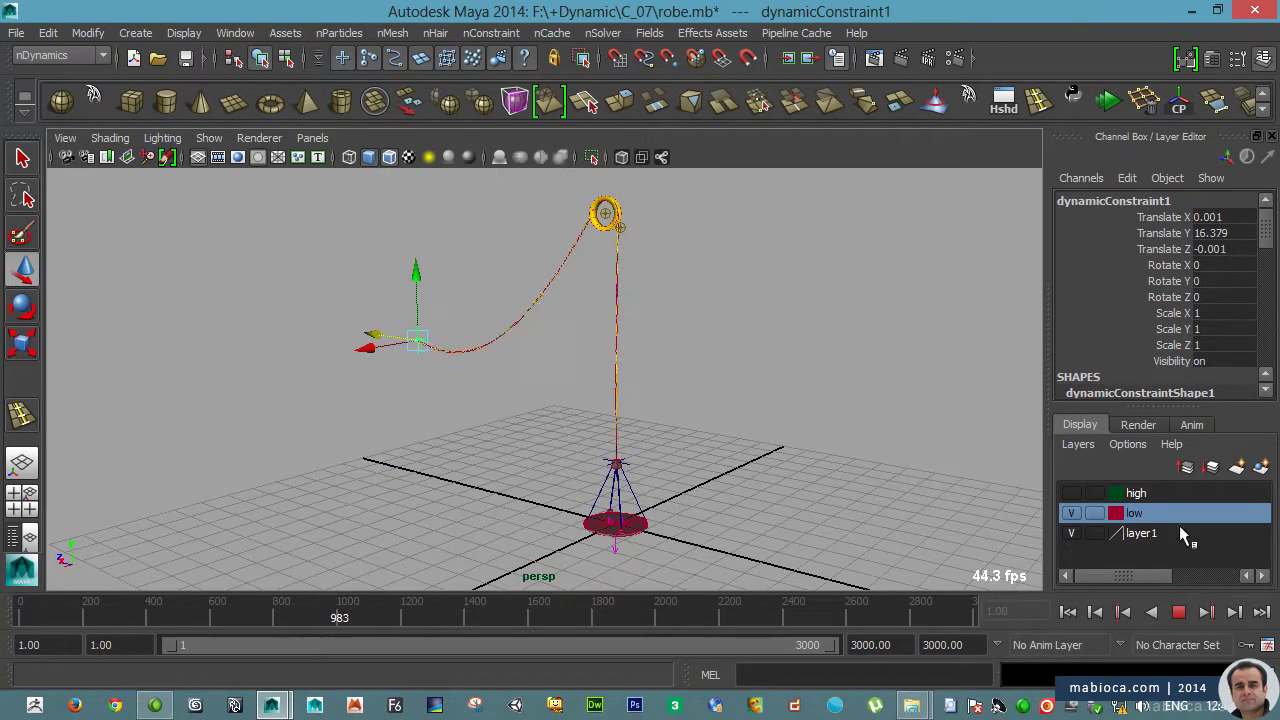
# - Stop playback, rewind to frame 1, and bring up nClothShape1's dynamic properties
pyautogui.press('f')
pyautogui.keyDown('alt'); pyautogui.moveTo(680, 389); pyautogui.dragTo(713, 310, button='right'); pyautogui.keyUp('alt')
pyautogui.hotkey('alt', 'v')
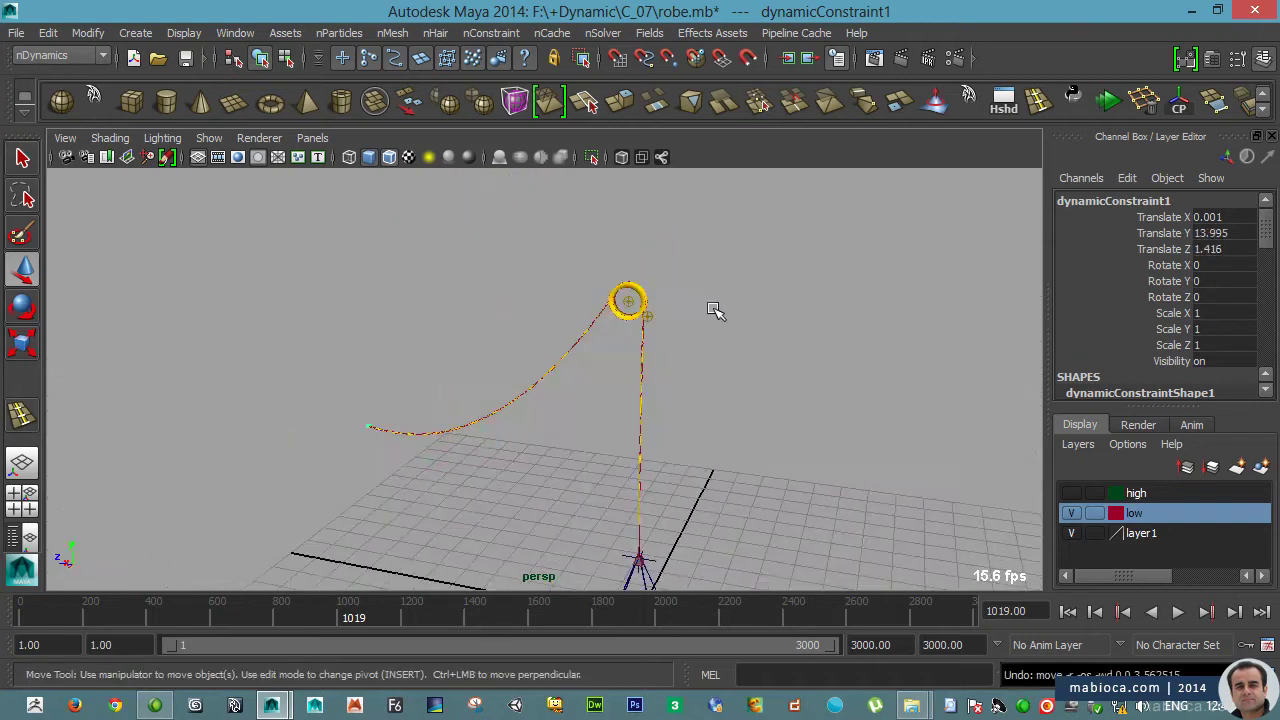
pyautogui.hotkey('alt', 'shift', 'v')
pyautogui.press('f')
pyautogui.hotkey('ctrl', 'a')
# - Set nClothShape1's Stretch Damp to 0.4
pyautogui.scroll(-3, 912, 428)
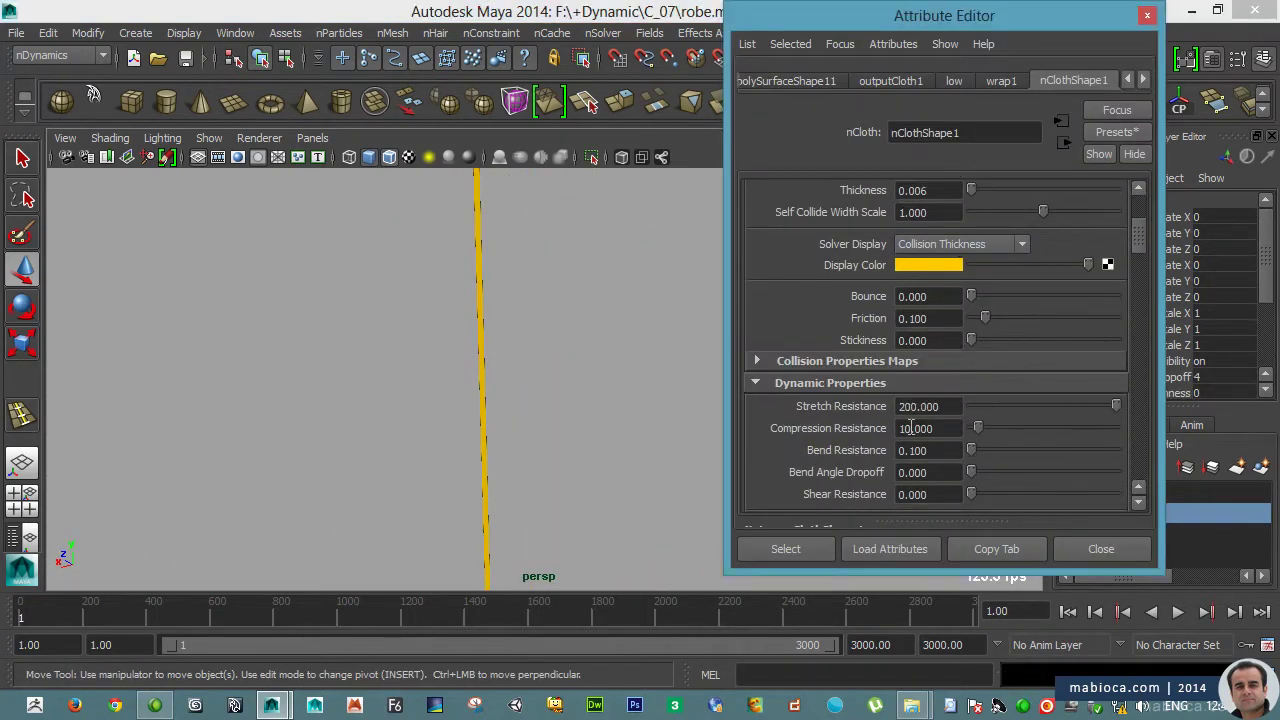
pyautogui.scroll(-4, 958, 340)
pyautogui.scroll(-1, 830, 423)
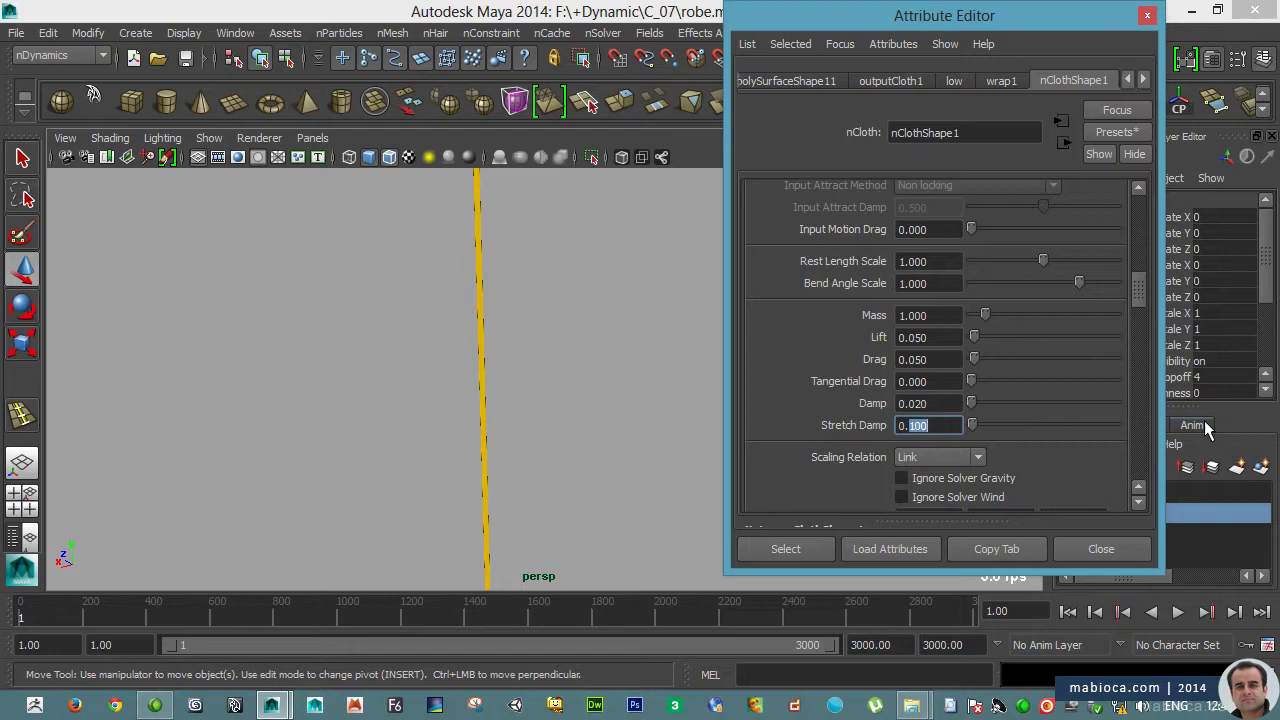
pyautogui.write('0.4')
pyautogui.press('Return')
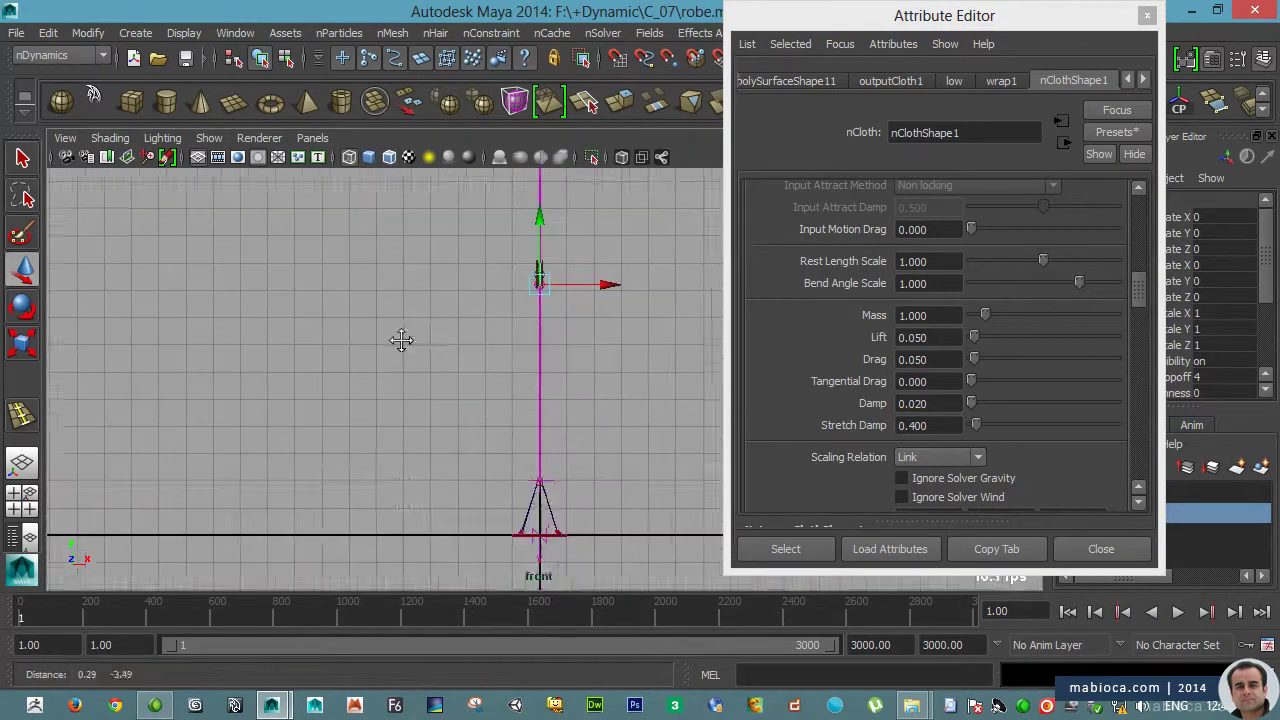
# - Review the nucleus1 solver's Space Scale settings
pyautogui.scroll(-2, 483, 493)
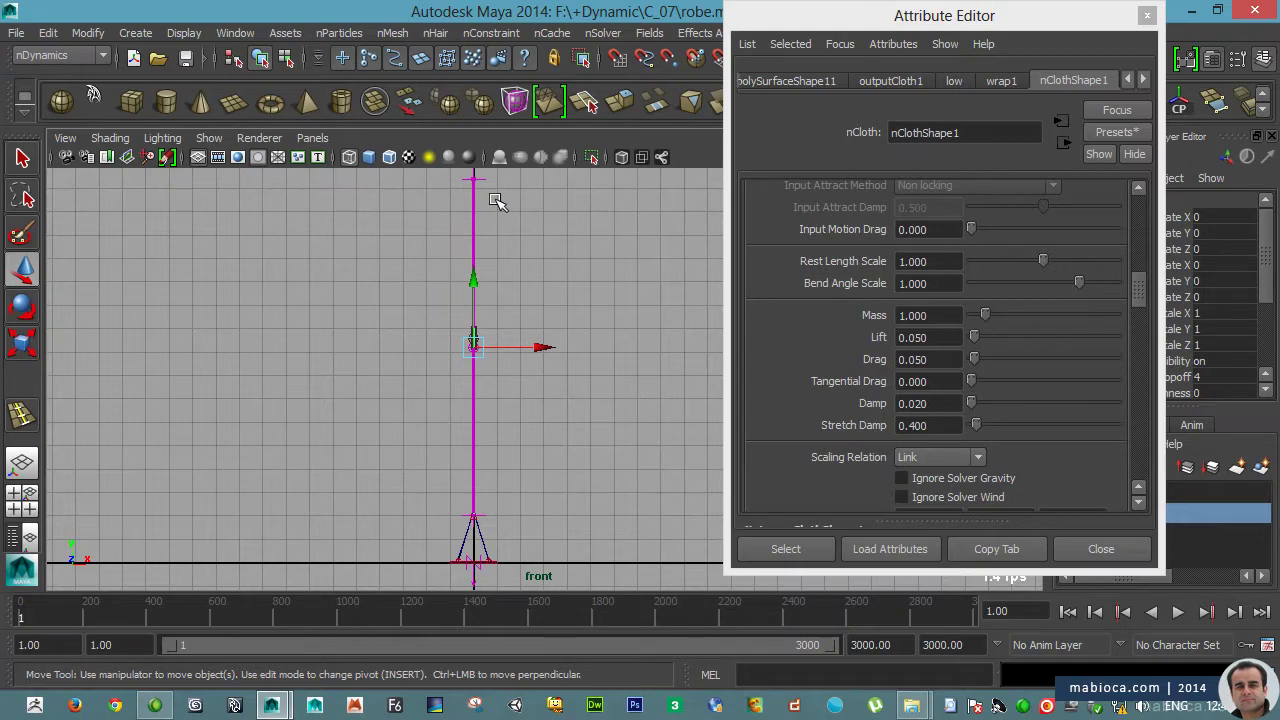
pyautogui.click(1143, 79)
pyautogui.scroll(-5, 1015, 472)
pyautogui.scroll(-3, 845, 433)
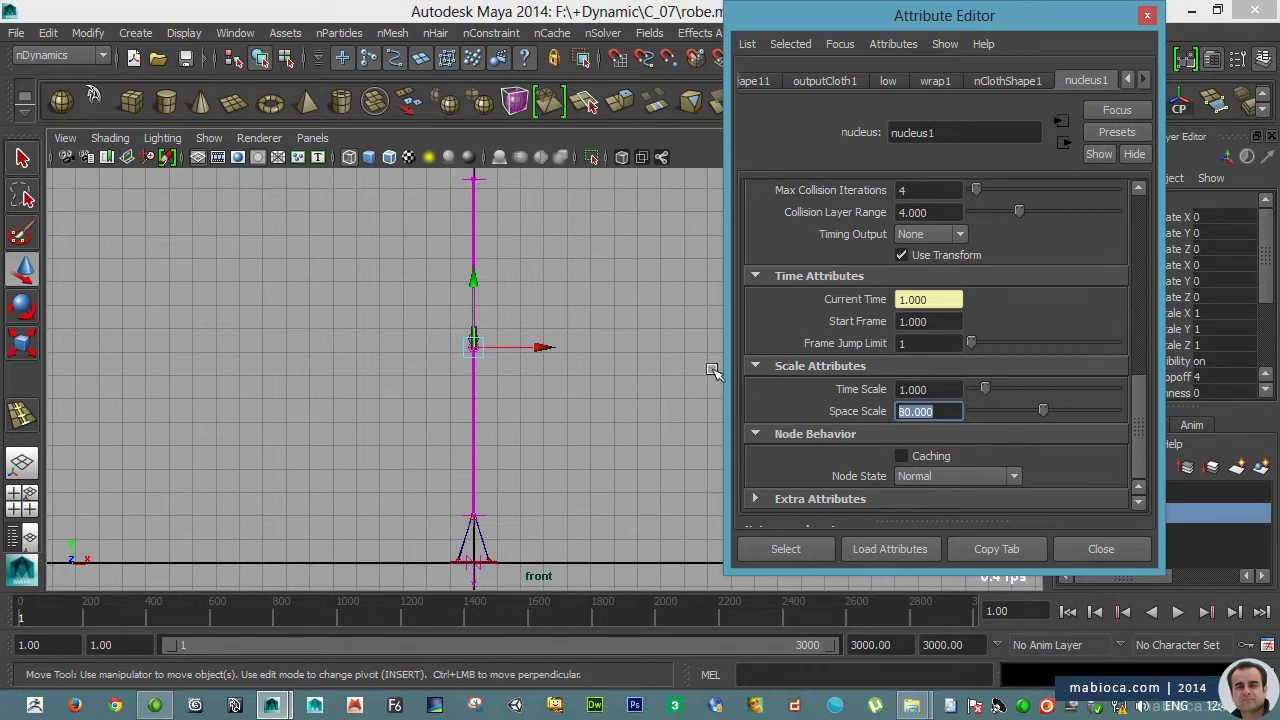
# - Set playback to Real-time and pull dynamicConstraint1 down during playback
pyautogui.hotkey('ctrl', 'a')
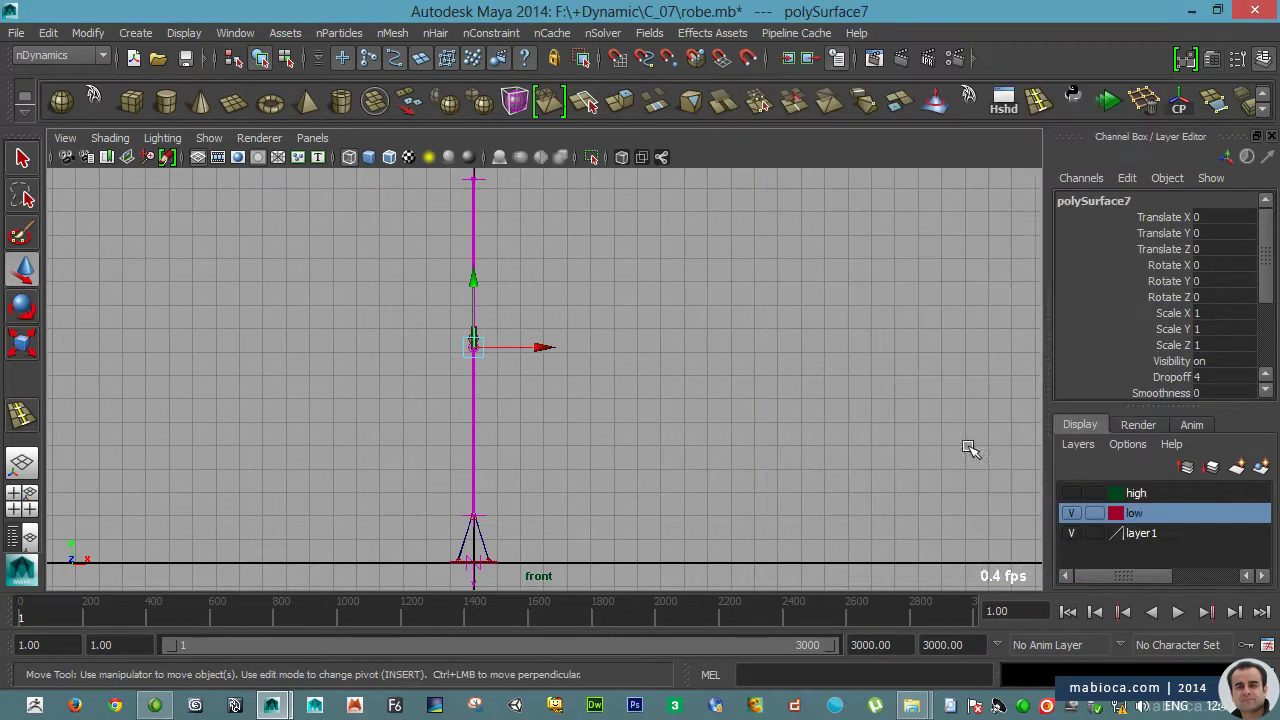
pyautogui.click(629, 290)
pyautogui.rightClick(747, 620)
pyautogui.moveTo(809, 493)
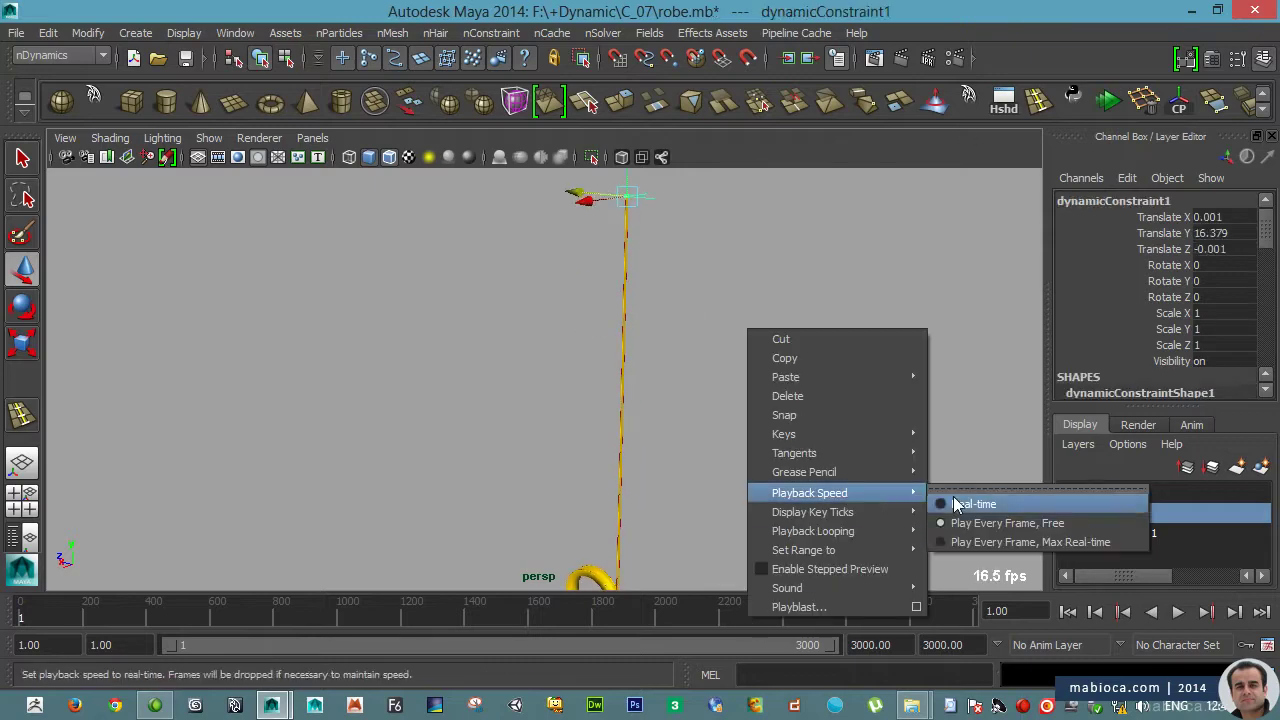
pyautogui.click(965, 503)
pyautogui.moveTo(763, 343)
pyautogui.keyDown('alt'); pyautogui.mouseDown(button='right')
pyautogui.moveTo(547, 283)
pyautogui.moveTo(643, 383)
pyautogui.moveTo(543, 263)
pyautogui.mouseUp(button='right'); pyautogui.keyUp('alt')
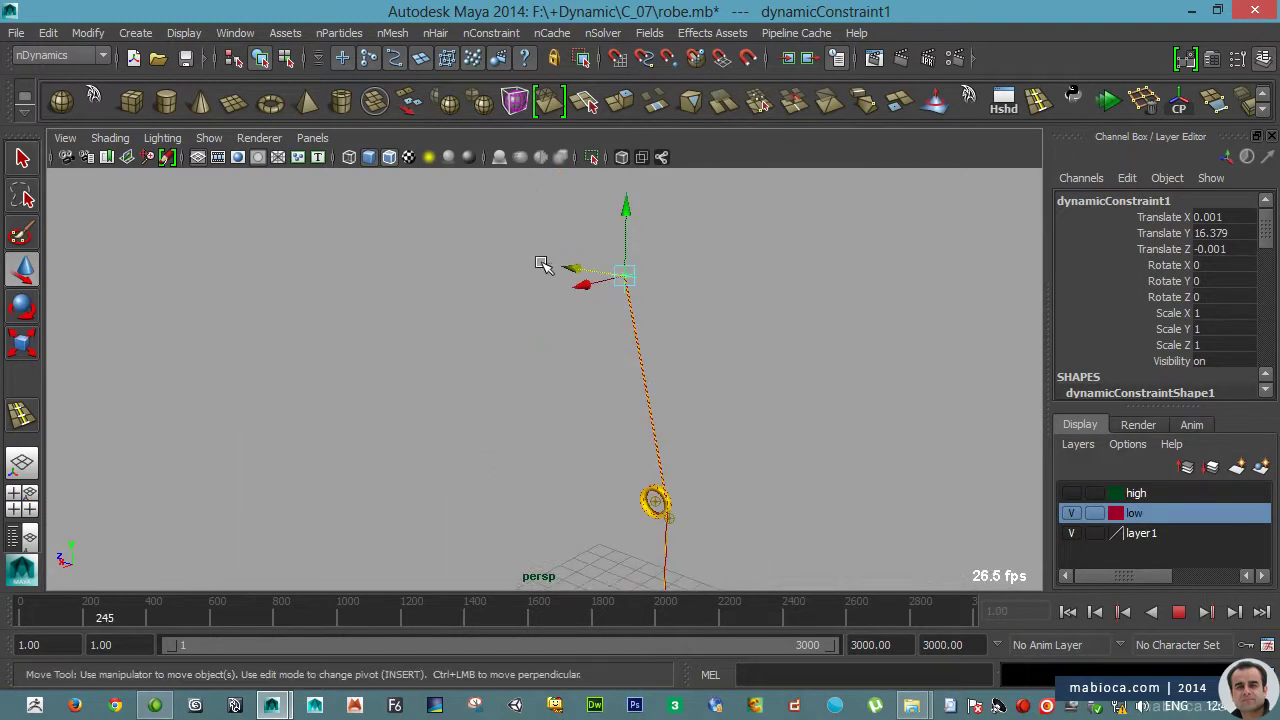
pyautogui.moveTo(543, 263); pyautogui.dragTo(583, 314, button='middle')
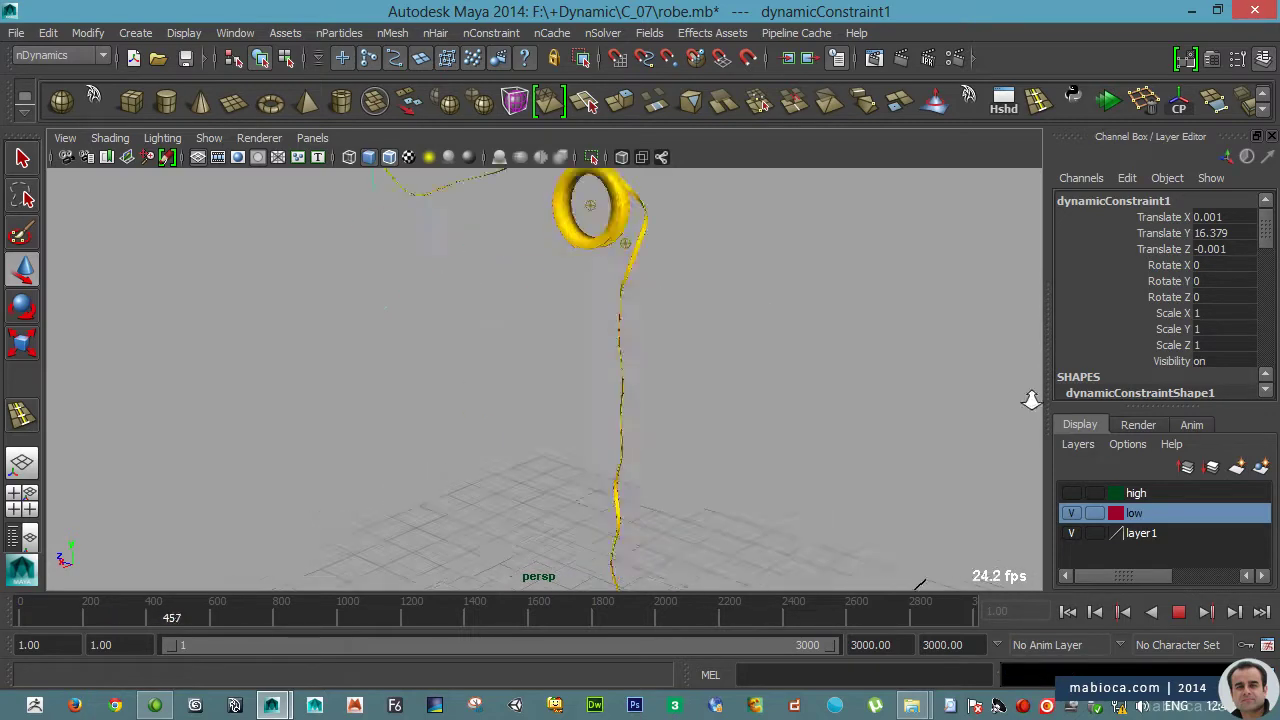
# - Stop, undo the constraint move, rewind, and check nucleus1's Gravity settings
pyautogui.click(1178, 612)
pyautogui.hotkey('ctrl', 'z')
pyautogui.click(1068, 612)
pyautogui.hotkey('ctrl', 'a')
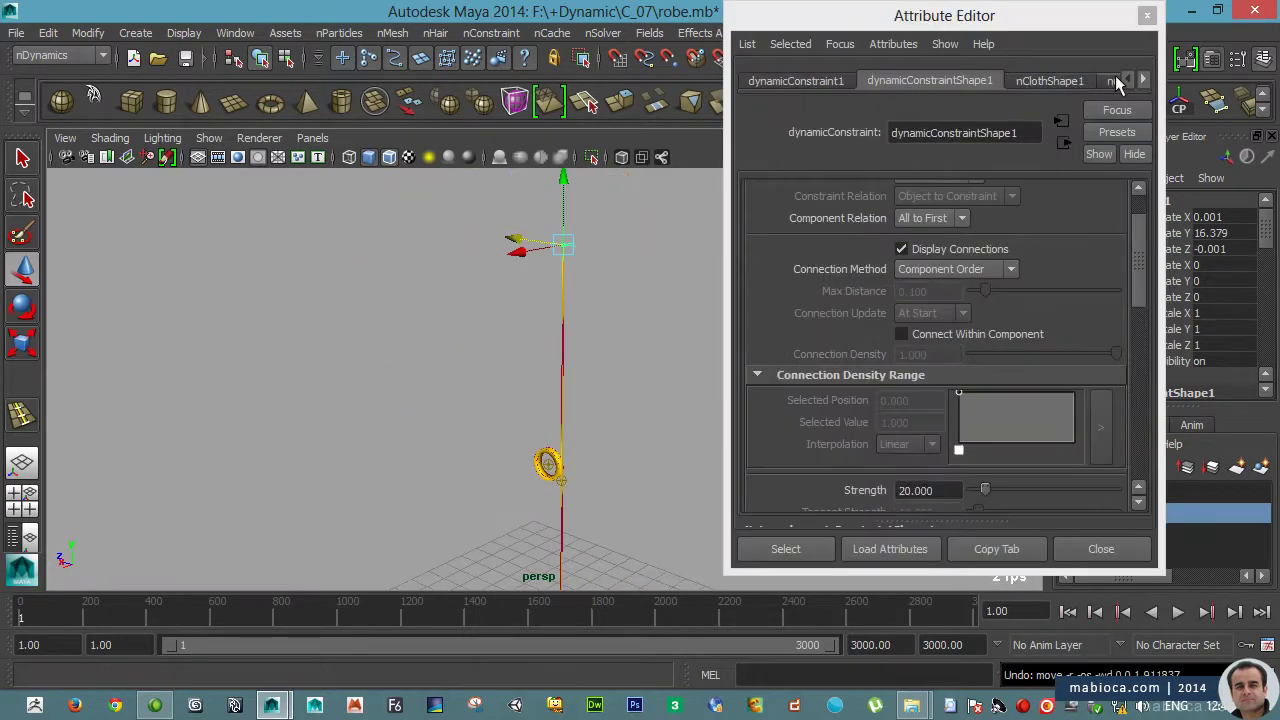
pyautogui.click(1086, 80)
pyautogui.scroll(10, 1040, 425)
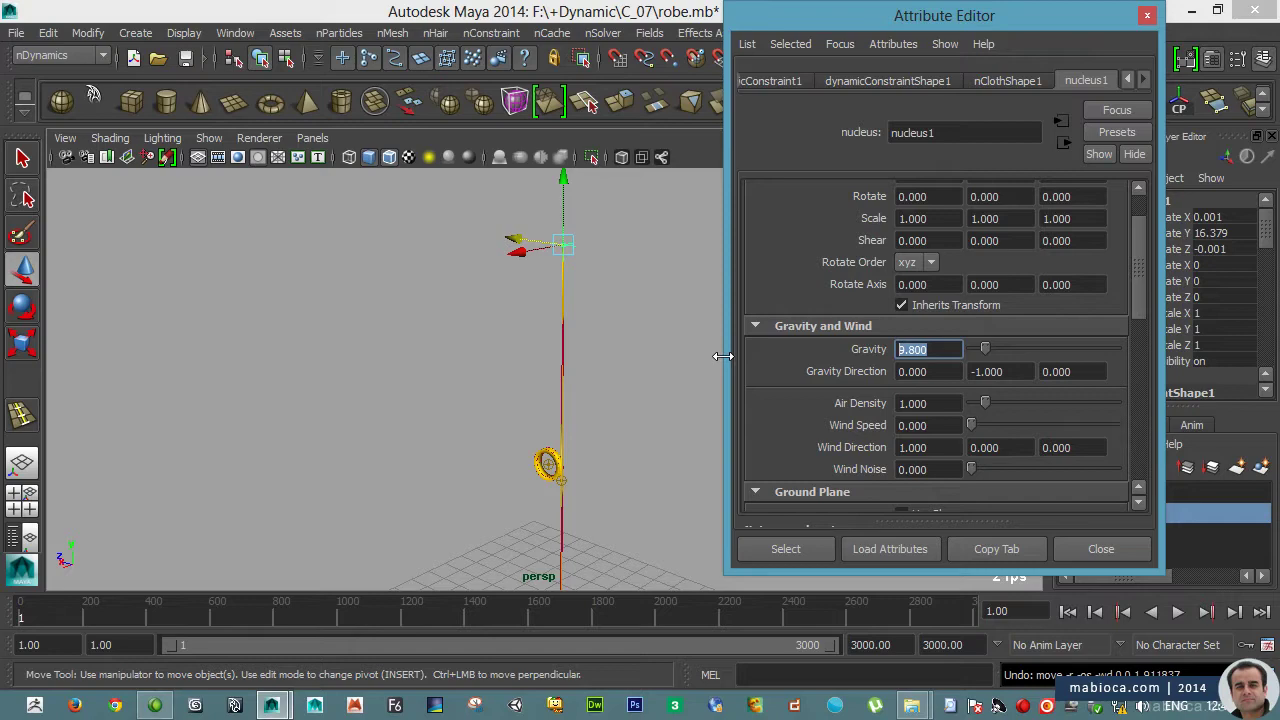
pyautogui.hotkey('ctrl', 'a')
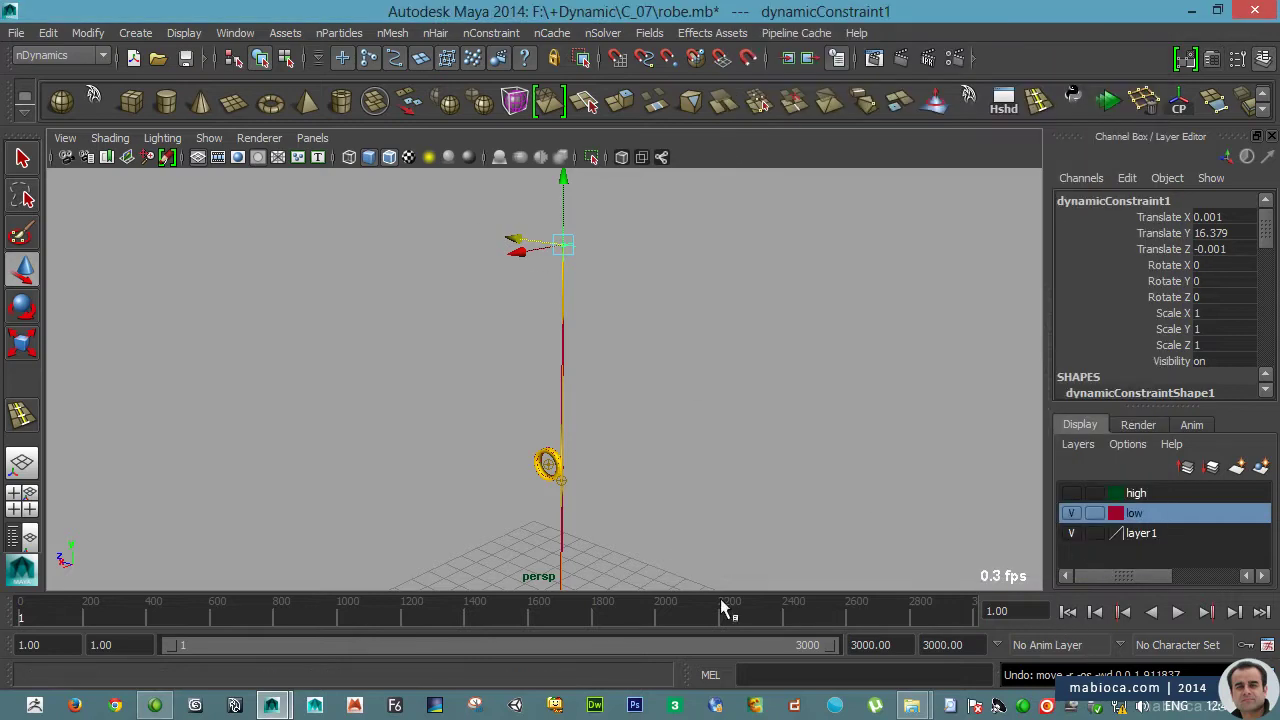
# - Change the playback speed again and orbit around the swinging yoyo while it plays
pyautogui.rightClick(725, 608)
pyautogui.click(986, 514)
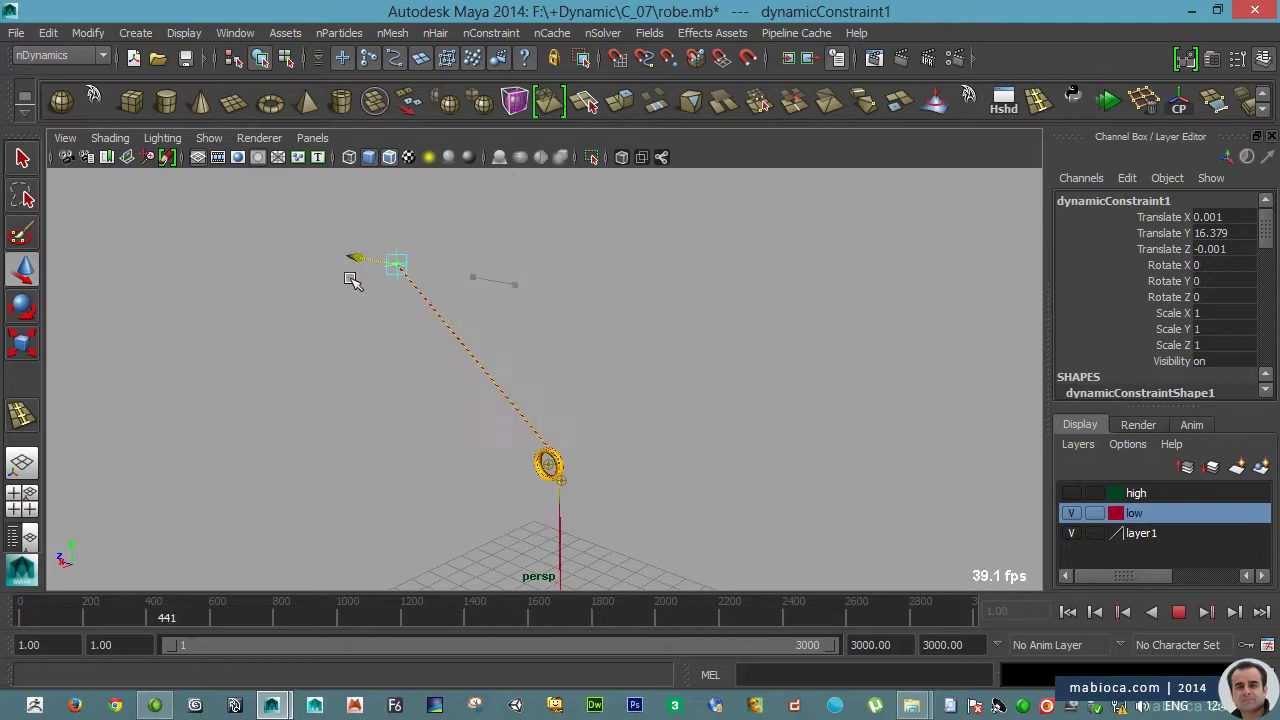
pyautogui.moveTo(355, 460)
pyautogui.keyDown('alt'); pyautogui.mouseDown()
pyautogui.moveTo(623, 306)
pyautogui.moveTo(743, 457)
pyautogui.moveTo(566, 343)
pyautogui.moveTo(592, 372)
pyautogui.mouseUp(); pyautogui.keyUp('alt')
pyautogui.moveTo(592, 372)
pyautogui.keyDown('alt'); pyautogui.mouseDown(button='right')
pyautogui.moveTo(457, 317)
pyautogui.moveTo(614, 371)
pyautogui.mouseUp(button='right'); pyautogui.keyUp('alt')
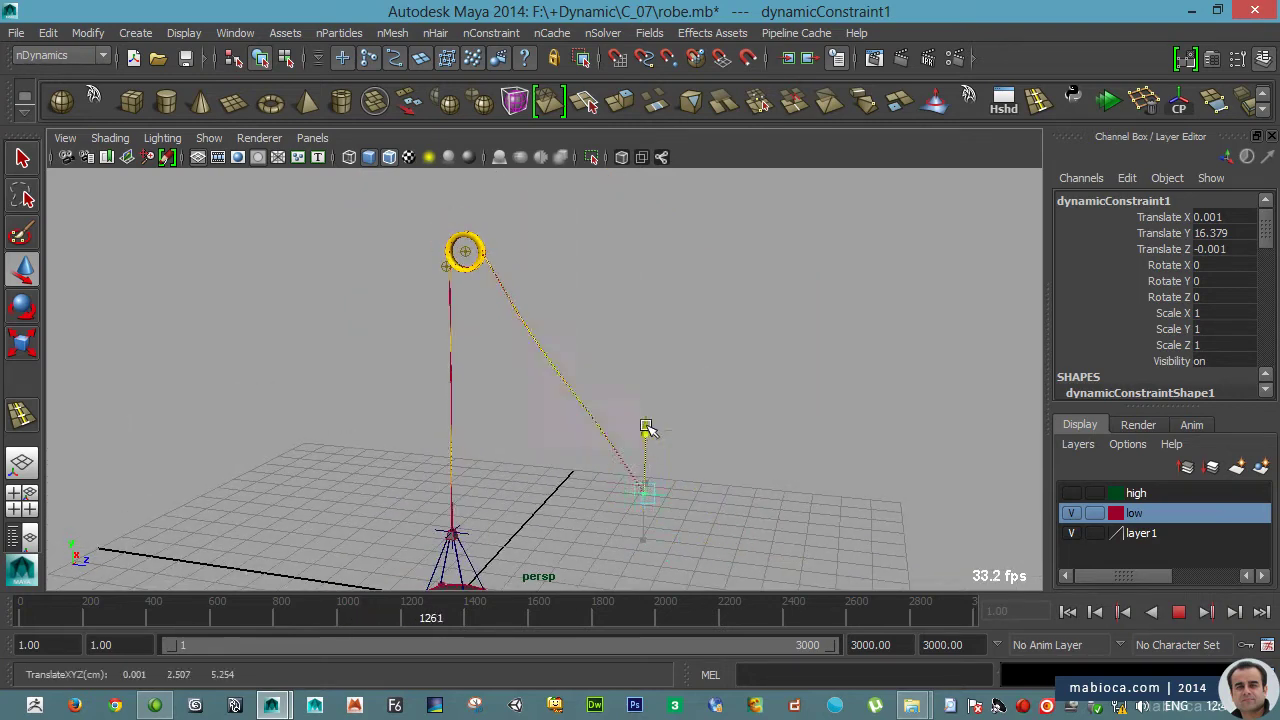
pyautogui.keyDown('alt'); pyautogui.moveTo(610, 367); pyautogui.dragTo(743, 377, button='right'); pyautogui.keyUp('alt')
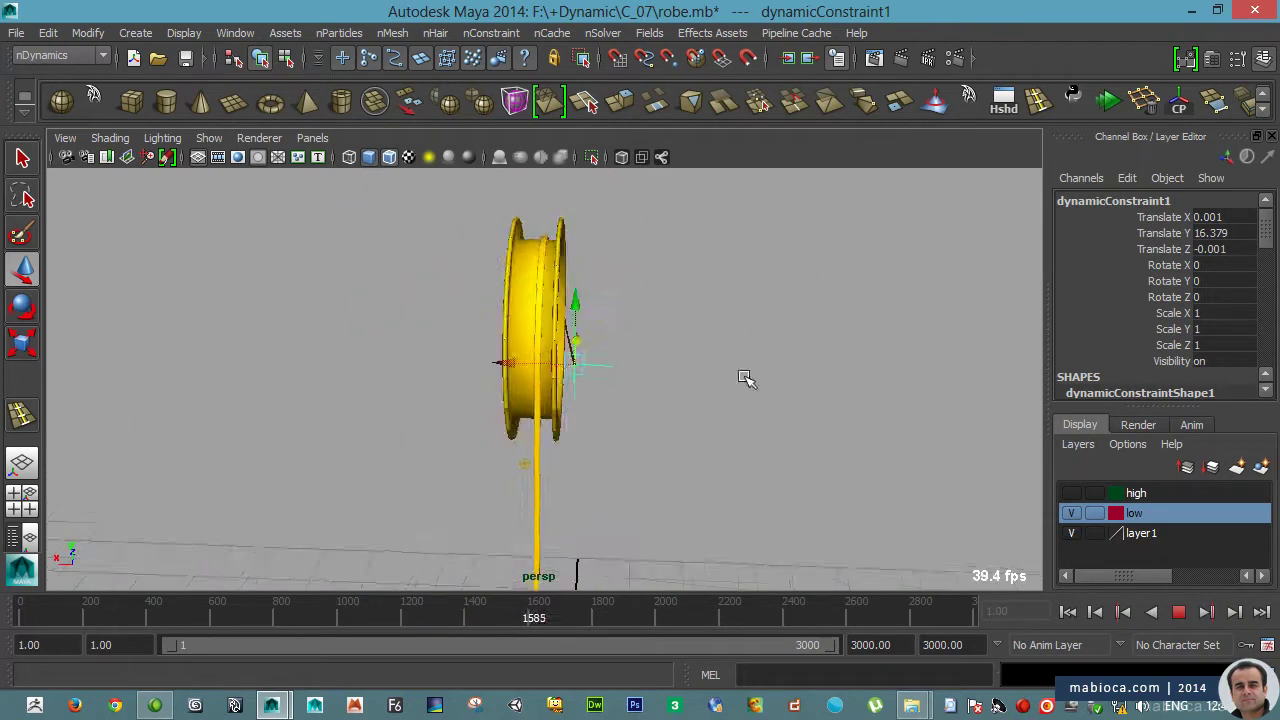
pyautogui.moveTo(743, 377)
pyautogui.keyDown('alt'); pyautogui.mouseDown()
pyautogui.moveTo(531, 457)
pyautogui.moveTo(563, 380)
pyautogui.moveTo(322, 305)
pyautogui.moveTo(520, 486)
pyautogui.mouseUp(); pyautogui.keyUp('alt')
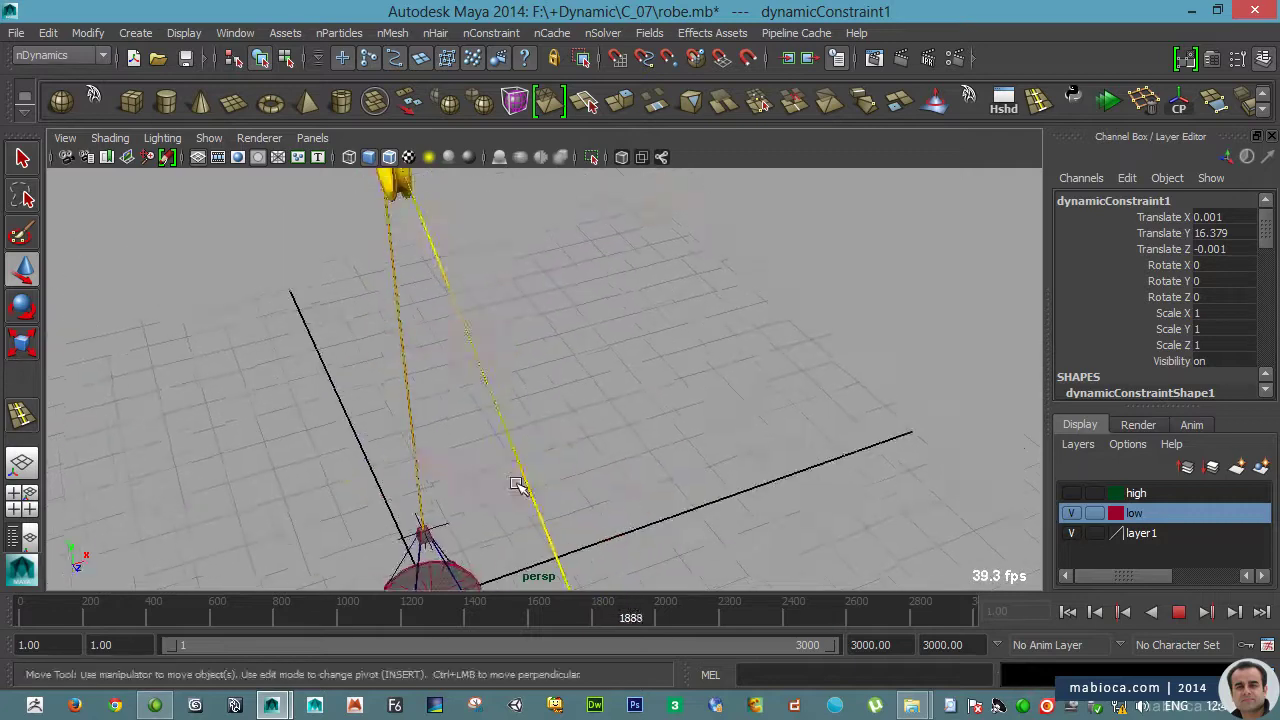
pyautogui.keyDown('alt'); pyautogui.moveTo(520, 486); pyautogui.dragTo(471, 343, button='right'); pyautogui.keyUp('alt')
pyautogui.keyDown('alt'); pyautogui.moveTo(471, 343); pyautogui.dragTo(408, 383); pyautogui.keyUp('alt')
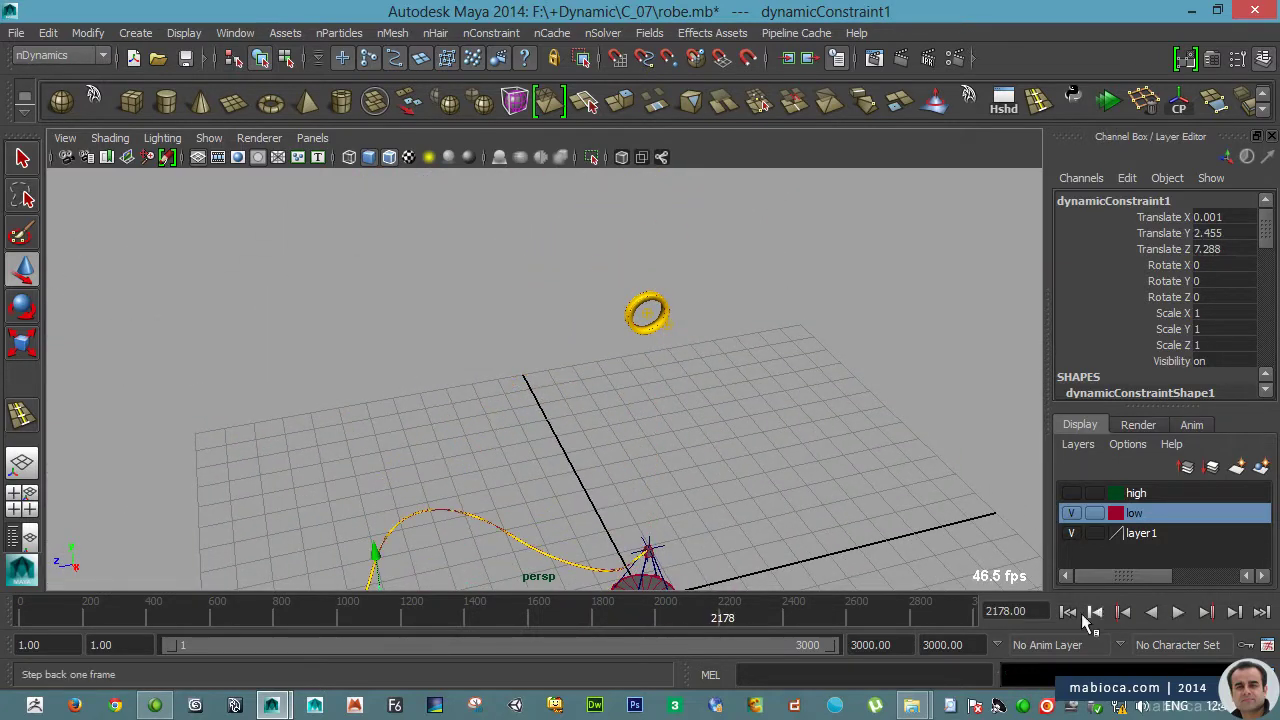
pyautogui.press('w')
pyautogui.keyDown('alt'); pyautogui.moveTo(600, 400); pyautogui.dragTo(694, 371); pyautogui.keyUp('alt')
pyautogui.keyDown('alt'); pyautogui.moveTo(694, 371); pyautogui.dragTo(591, 306, button='right'); pyautogui.keyUp('alt')
pyautogui.keyDown('alt'); pyautogui.moveTo(591, 306); pyautogui.dragTo(486, 334); pyautogui.keyUp('alt')
# - Set the yoyo cloth's Stretch Damp to 0.8
pyautogui.click(608, 252)
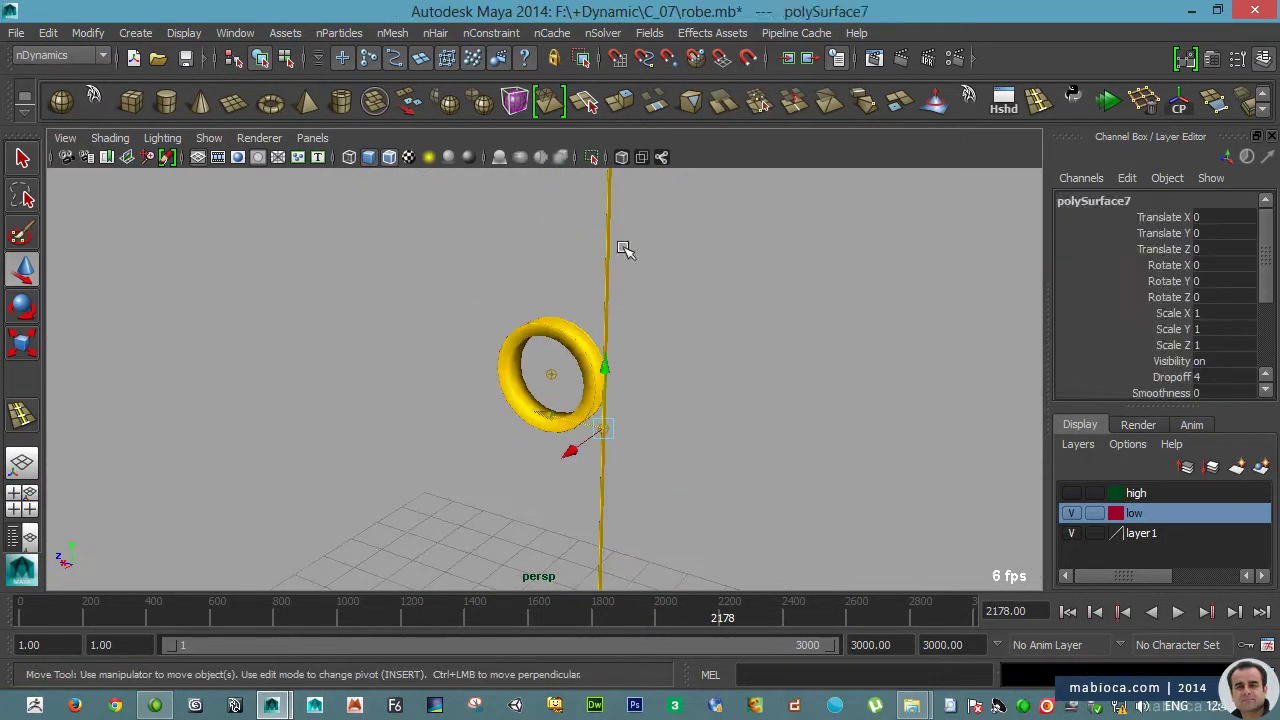
pyautogui.hotkey('ctrl', 'a')
pyautogui.scroll(-5, 960, 370)
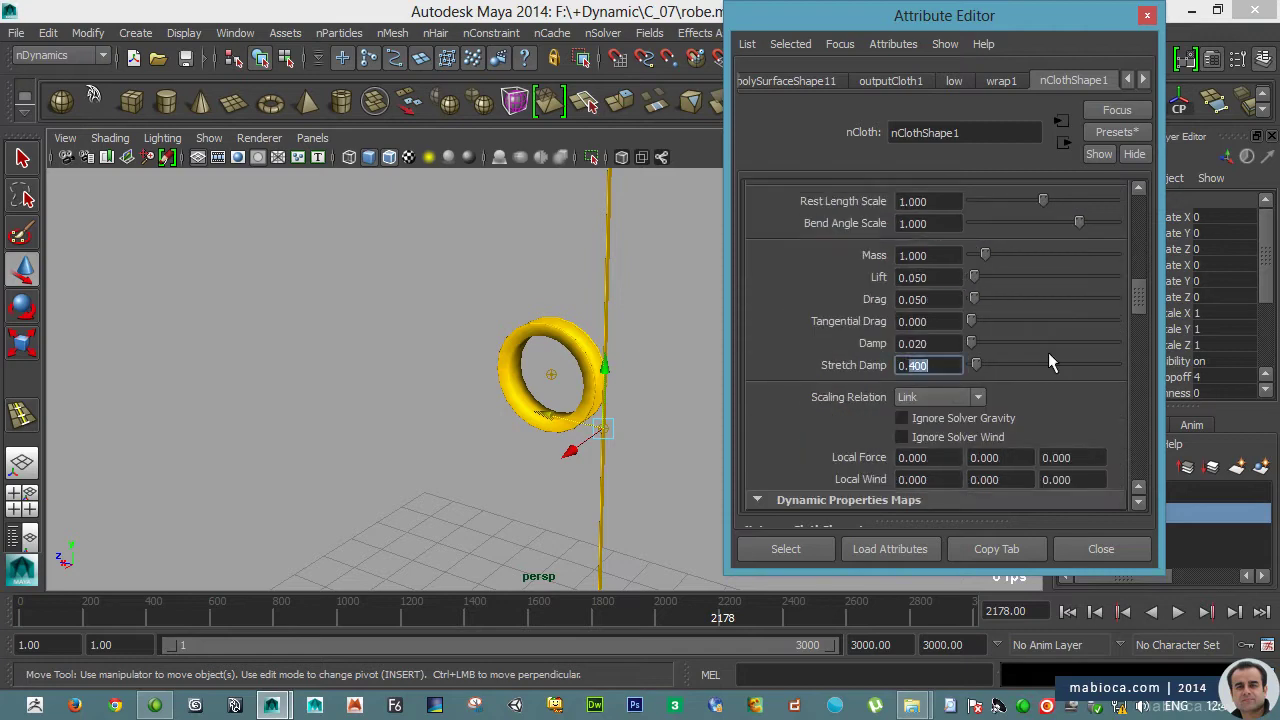
pyautogui.write('0')
pyautogui.press('Return')
pyautogui.scroll(3, 1047, 352)
pyautogui.hotkey('ctrl', 'a')
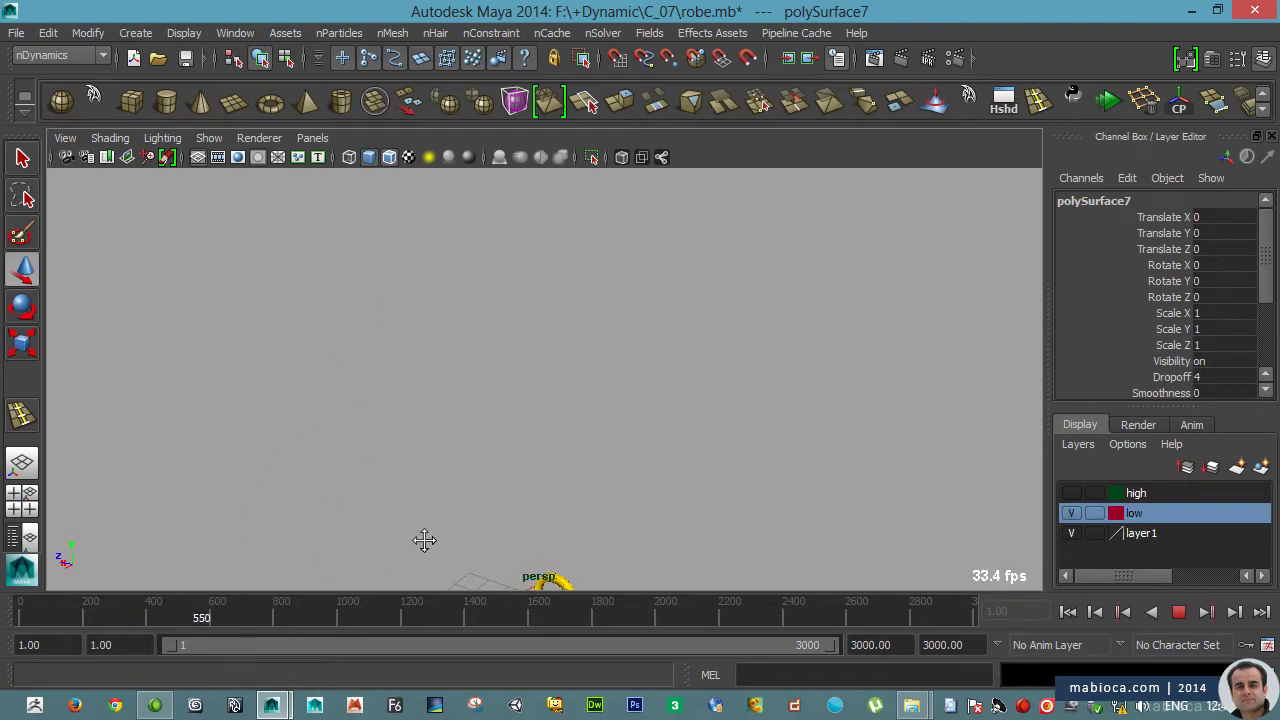
# - Replay the swing, then stop and review the cloth's Damp value
pyautogui.keyDown('alt'); pyautogui.moveTo(424, 540); pyautogui.dragTo(460, 405, button='middle'); pyautogui.keyUp('alt')
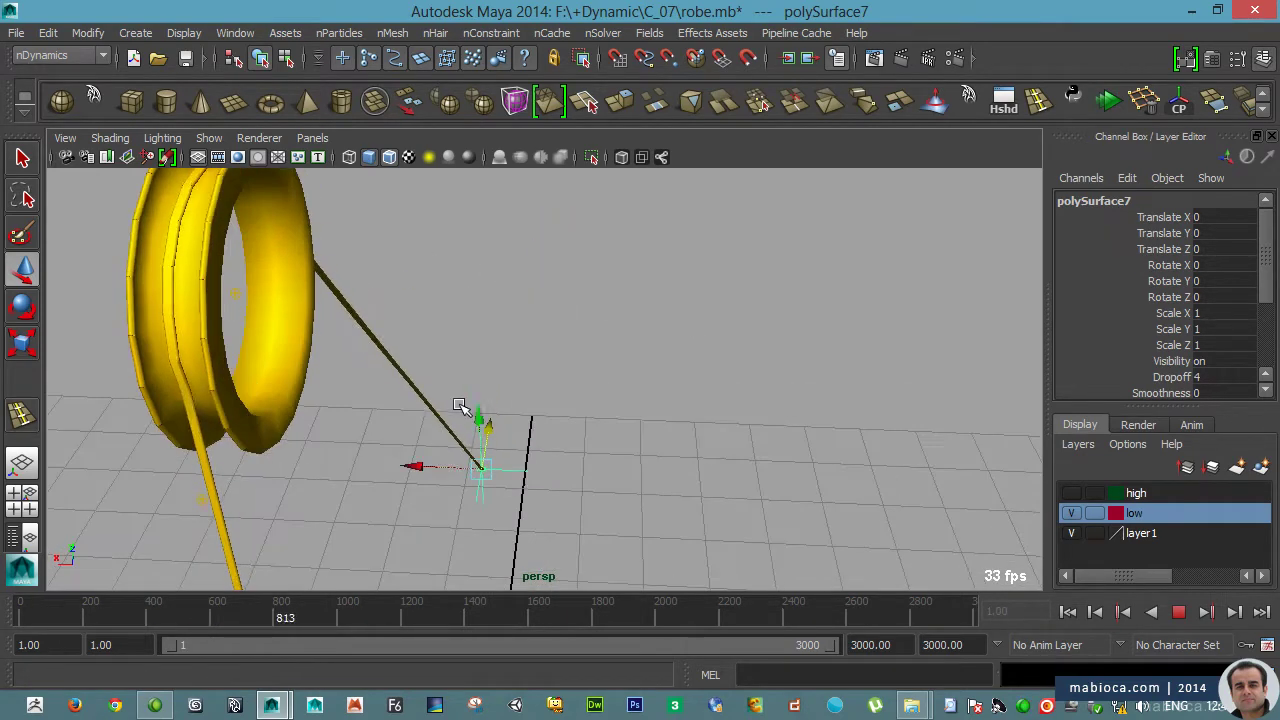
pyautogui.moveTo(443, 251)
pyautogui.keyDown('alt'); pyautogui.mouseDown()
pyautogui.moveTo(589, 320)
pyautogui.moveTo(511, 377)
pyautogui.moveTo(563, 354)
pyautogui.moveTo(194, 477)
pyautogui.moveTo(666, 431)
pyautogui.mouseUp(); pyautogui.keyUp('alt')
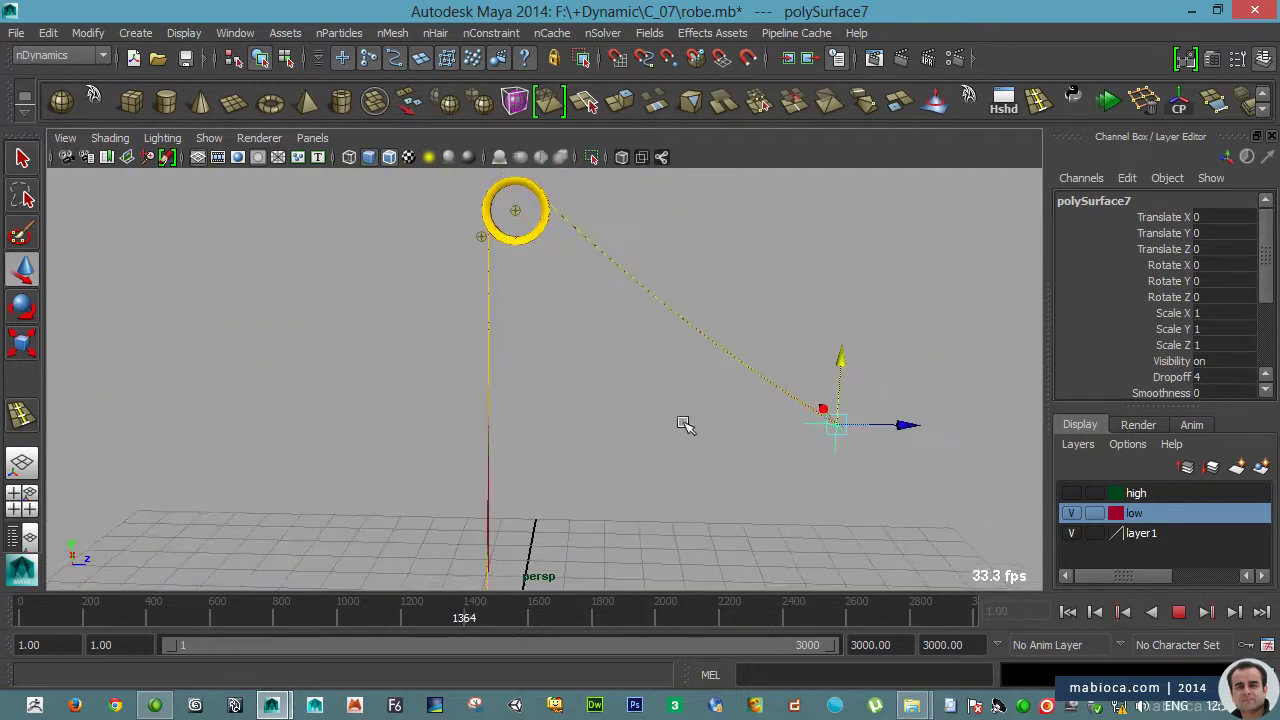
pyautogui.press('Escape')
pyautogui.press('f')
pyautogui.hotkey('ctrl', 'a')
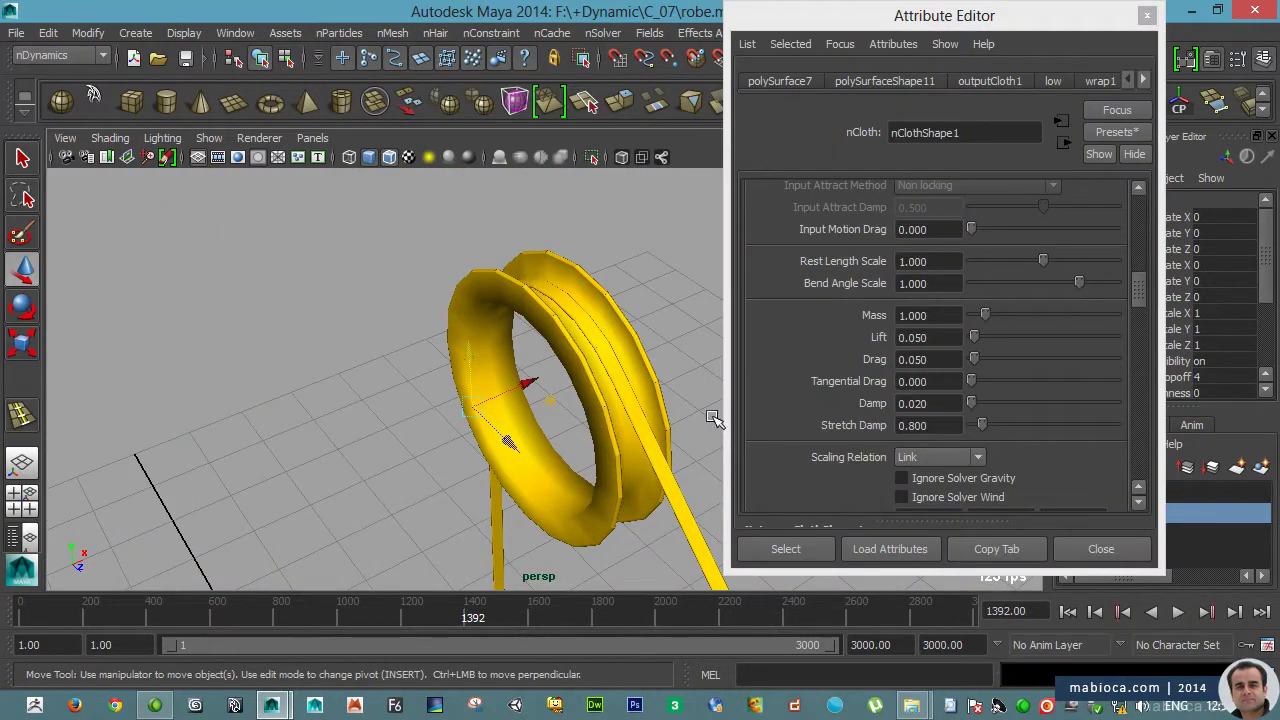
pyautogui.scroll(3, 980, 297)
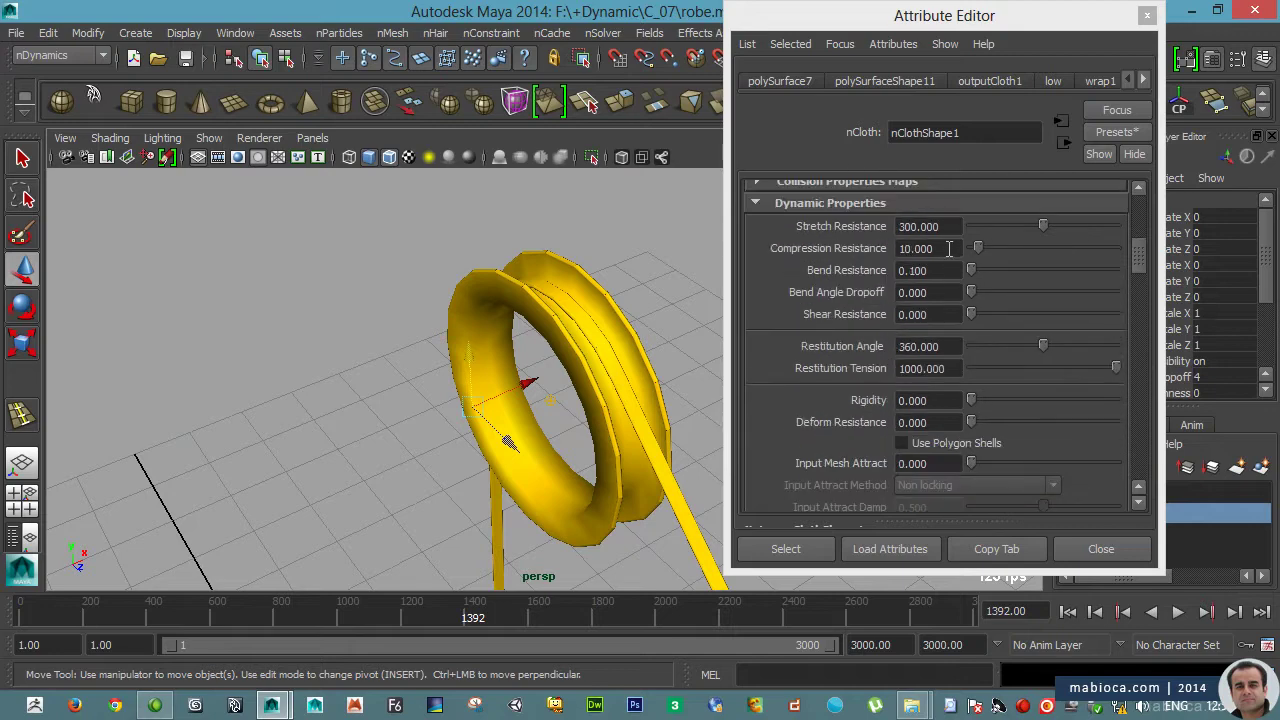
pyautogui.scroll(-3, 980, 297)
pyautogui.moveTo(912, 403); pyautogui.dragTo(1055, 410)
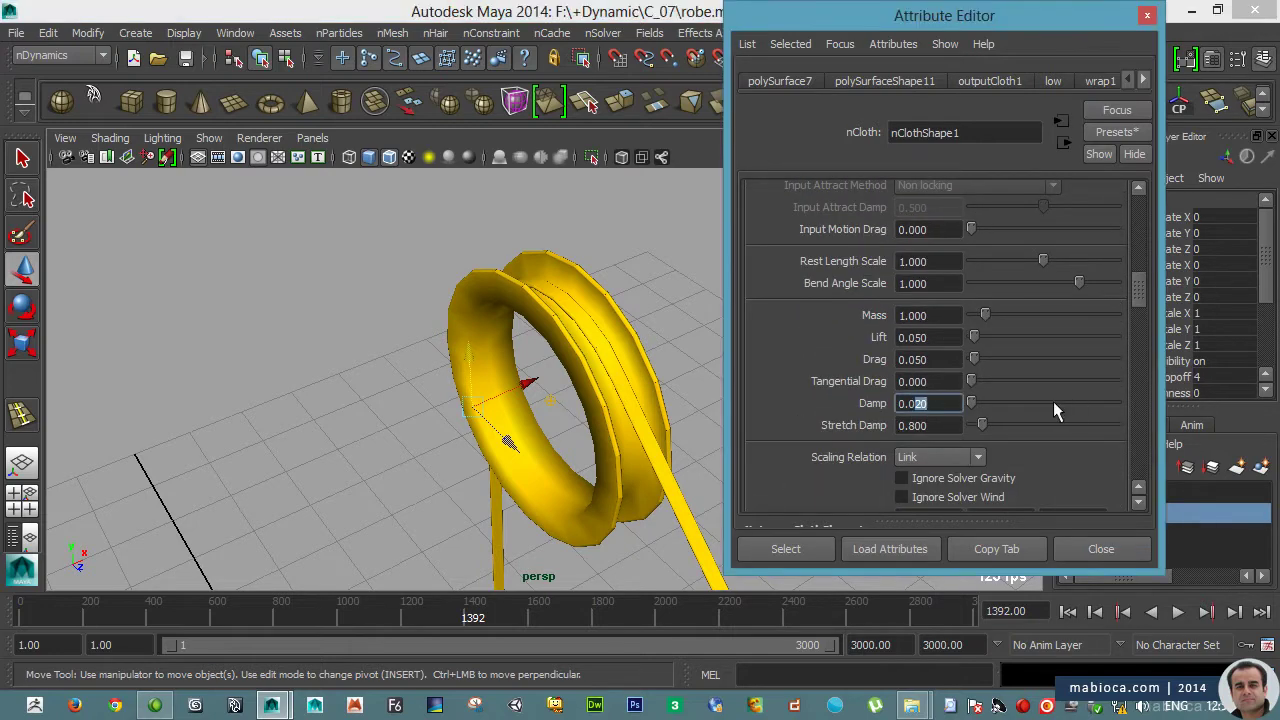
pyautogui.scroll(-5, 906, 403)
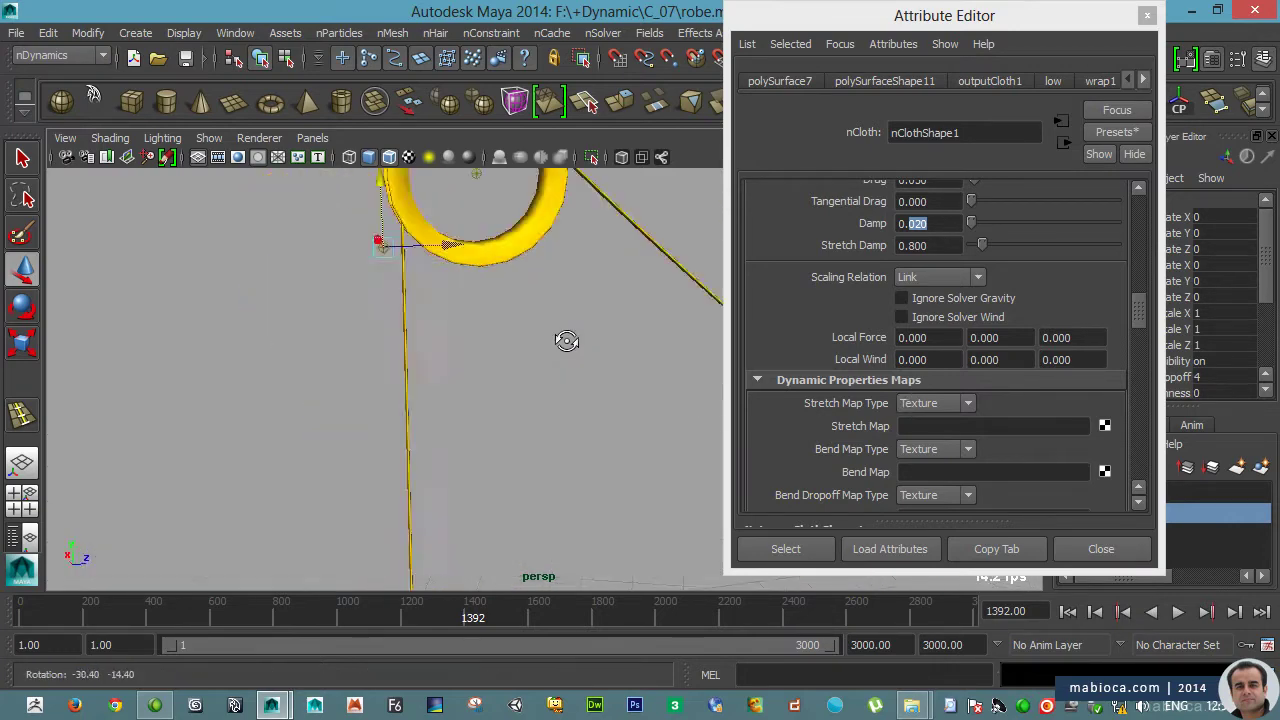
# - Store the cloth's current shape as its initial state
pyautogui.moveTo(566, 337)
pyautogui.keyDown('alt'); pyautogui.mouseDown()
pyautogui.moveTo(563, 451)
pyautogui.moveTo(401, 372)
pyautogui.moveTo(393, 467)
pyautogui.mouseUp(); pyautogui.keyUp('alt')
pyautogui.keyDown('alt'); pyautogui.moveTo(452, 362); pyautogui.dragTo(523, 500); pyautogui.keyUp('alt')
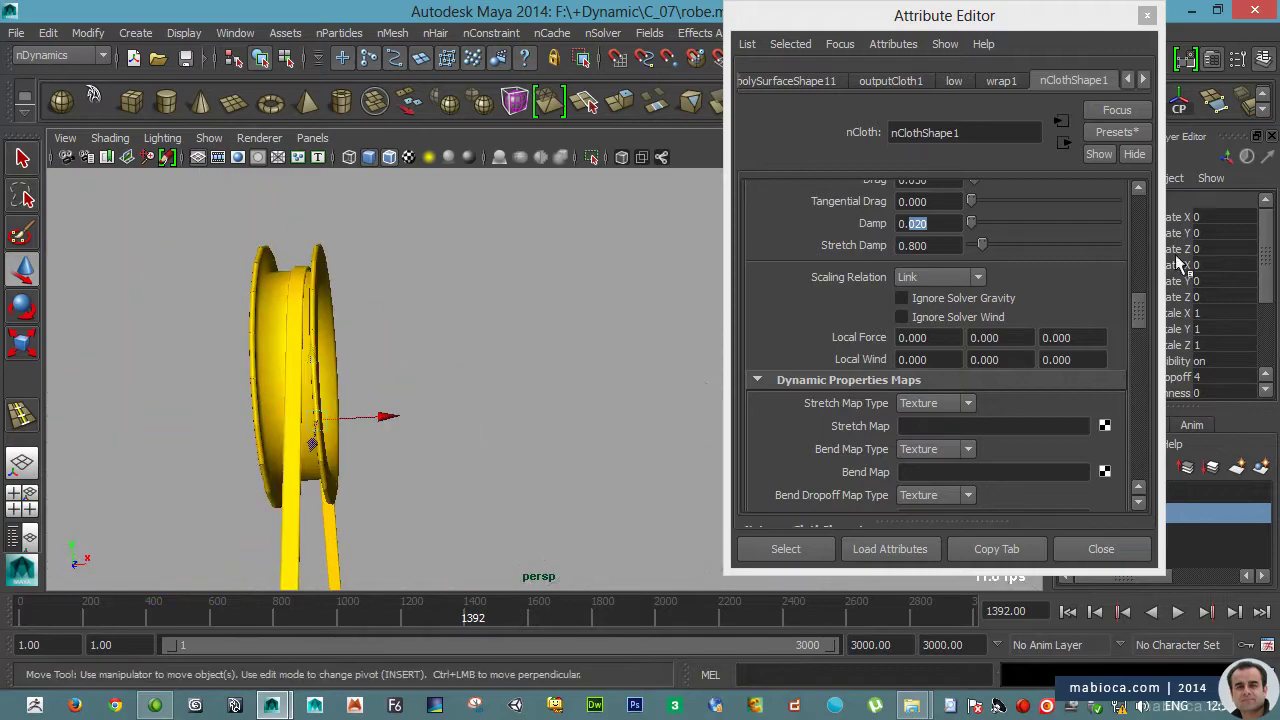
pyautogui.hotkey('ctrl', 'a')
pyautogui.moveTo(557, 414)
pyautogui.keyDown('alt'); pyautogui.mouseDown(button='middle')
pyautogui.moveTo(591, 391)
pyautogui.moveTo(600, 320)
pyautogui.mouseUp(button='middle'); pyautogui.keyUp('alt')
pyautogui.click(795, 108)
pyautogui.keyDown('alt'); pyautogui.moveTo(600, 320); pyautogui.dragTo(306, 384); pyautogui.keyUp('alt')
pyautogui.hotkey('ctrl', 'z')
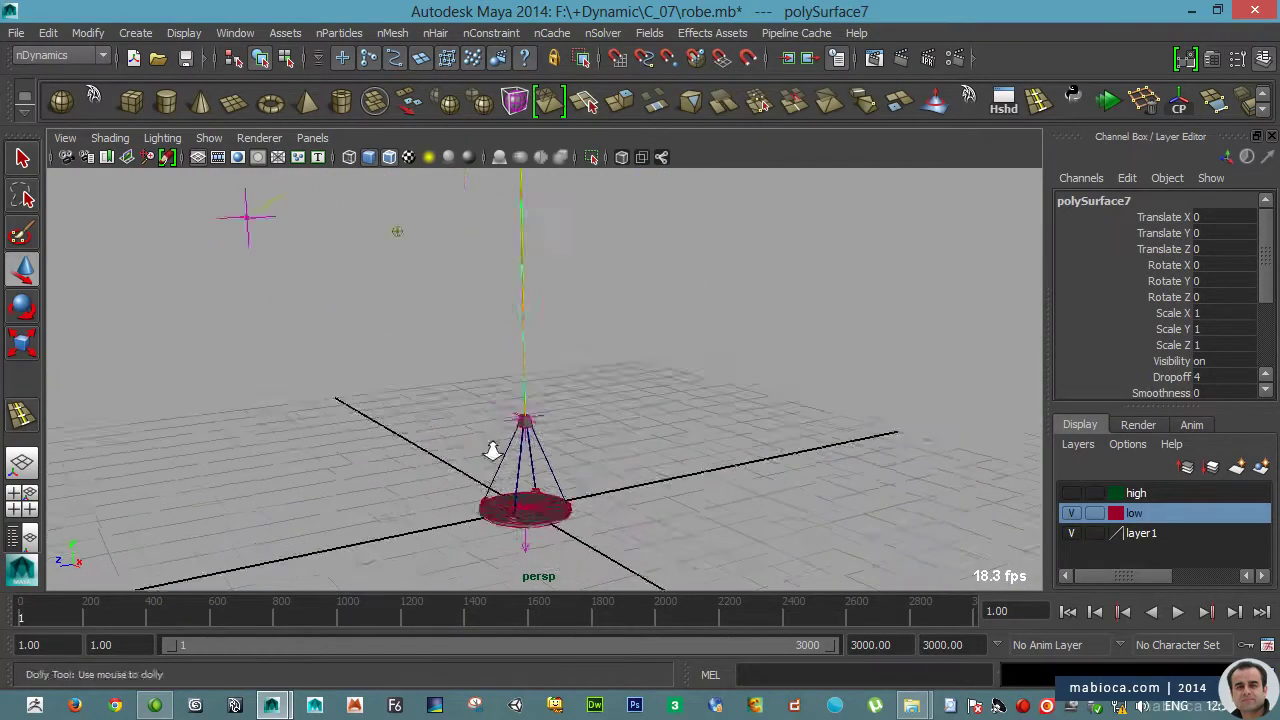
pyautogui.hotkey('ctrl', 'z')
pyautogui.hotkey('ctrl', 'z')
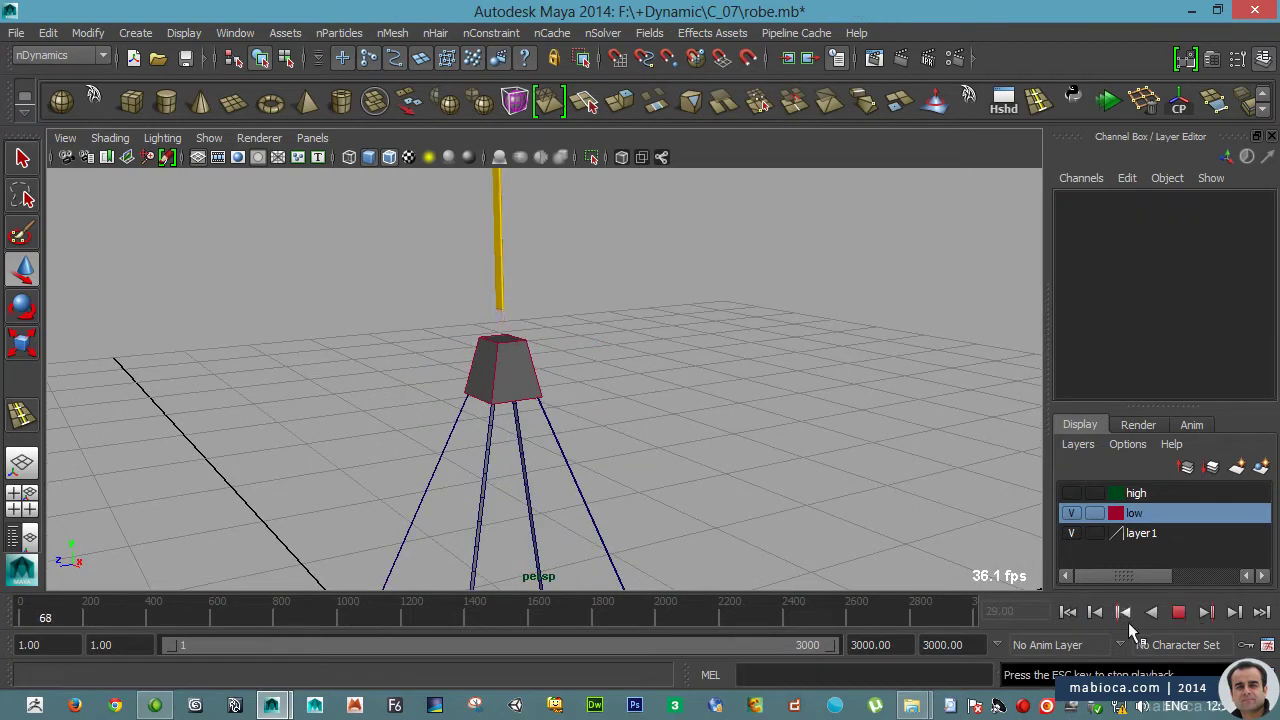
# - Constrain the platform cube's vertices with a Component to Component nConstraint
pyautogui.press('Escape')
pyautogui.press('4')
pyautogui.click(553, 233)
pyautogui.moveTo(553, 233); pyautogui.dragTo(453, 205, button='right')
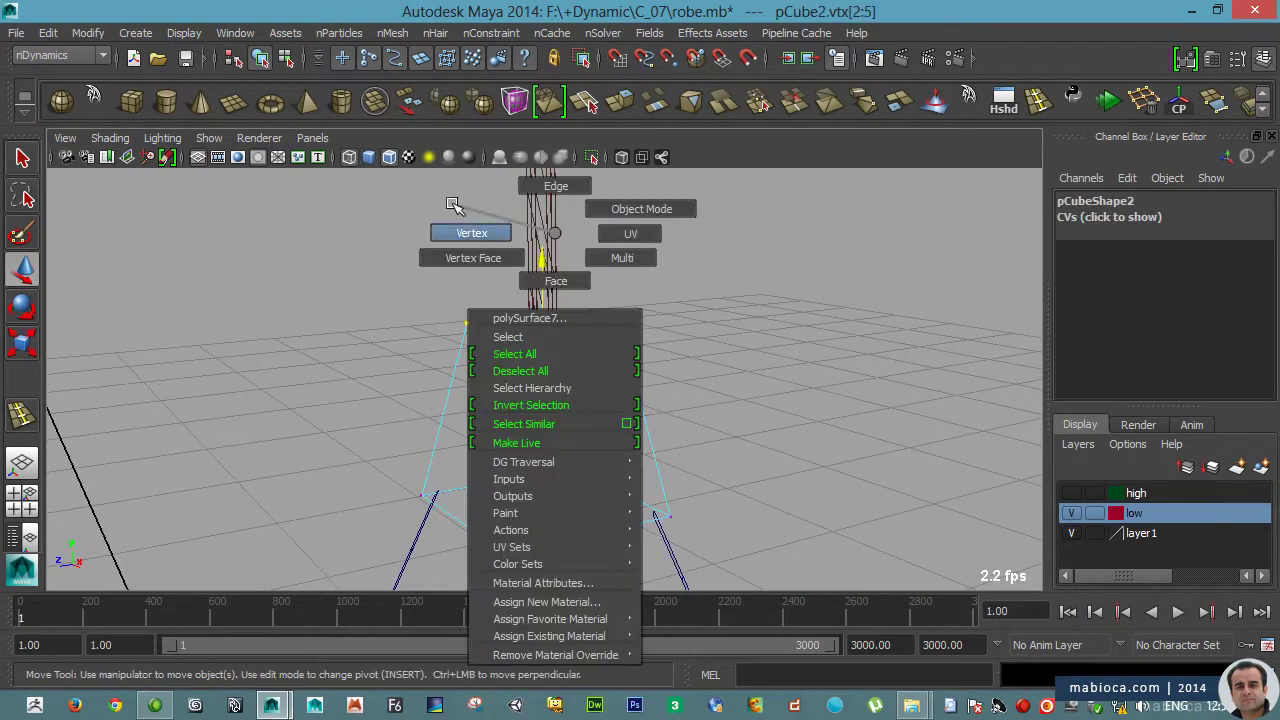
pyautogui.click(491, 33)
pyautogui.click(571, 117)
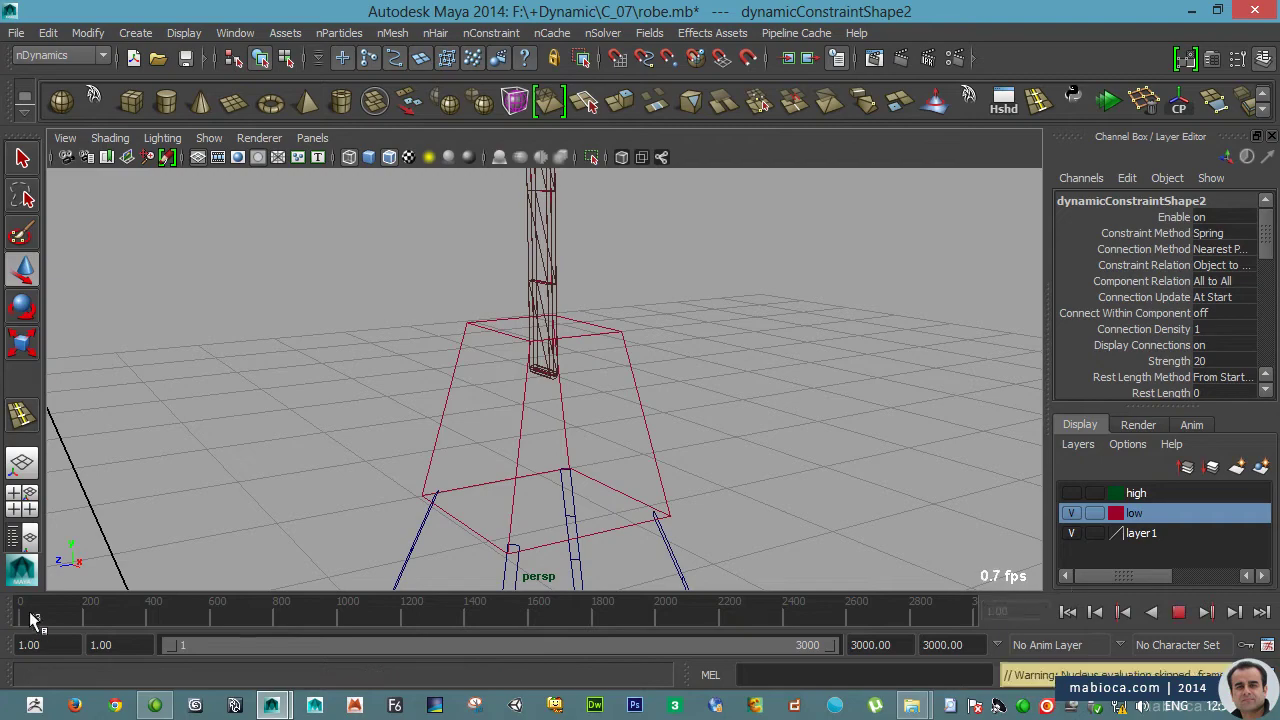
pyautogui.press('Escape')
pyautogui.press('f')
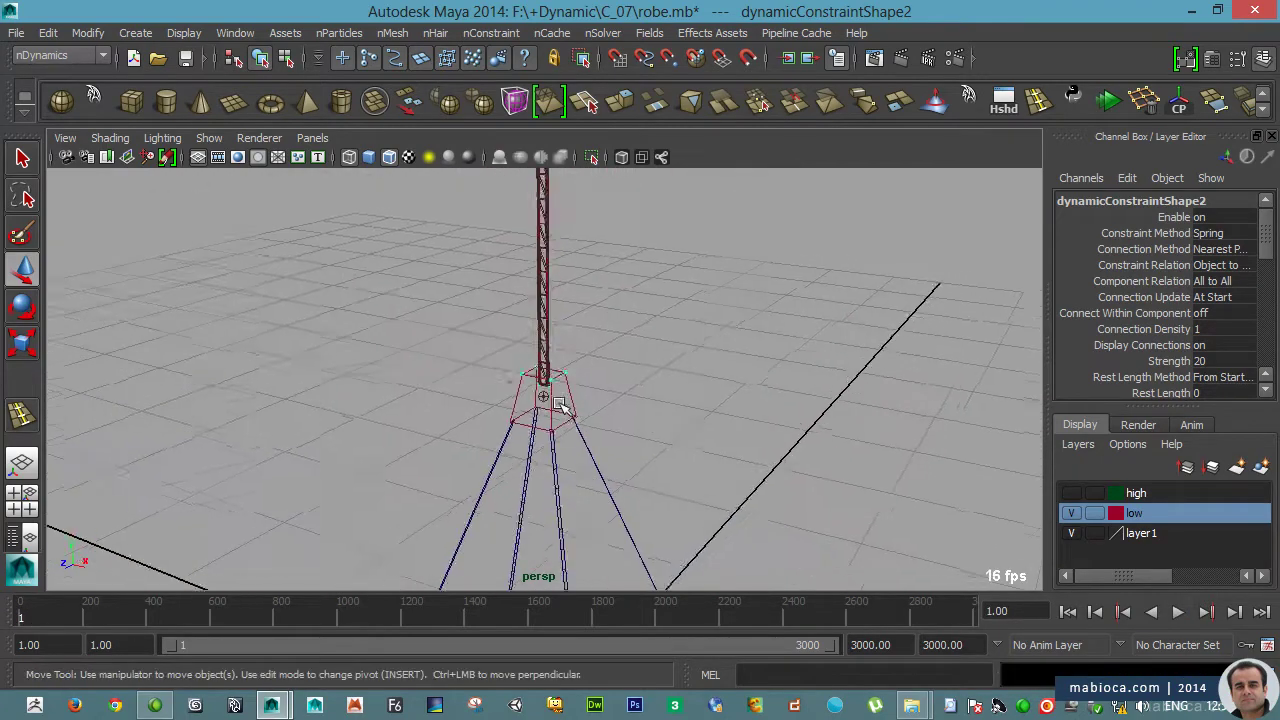
# - Inspect the cube's nRigidShape2 attributes, then undo the constraint
pyautogui.click(585, 363)
pyautogui.press('5')
pyautogui.hotkey('ctrl', 'a')
pyautogui.scroll(-2, 910, 385)
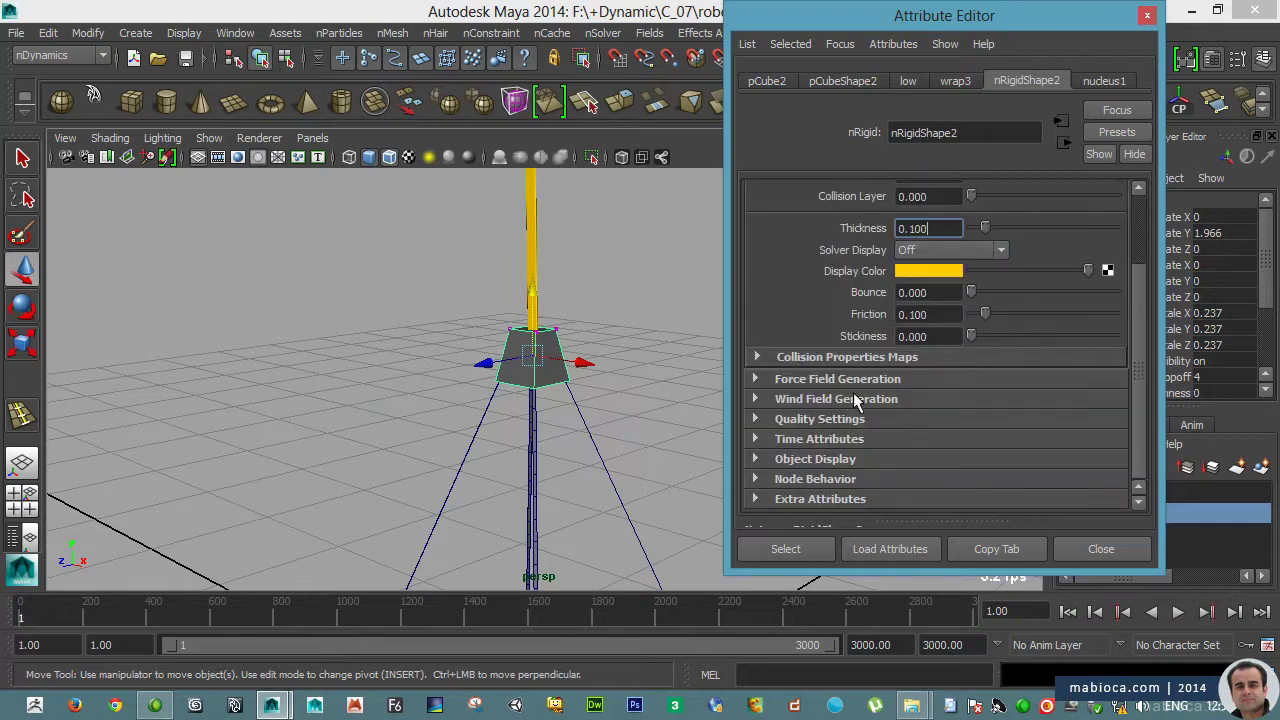
pyautogui.scroll(3, 853, 398)
pyautogui.scroll(-2, 862, 423)
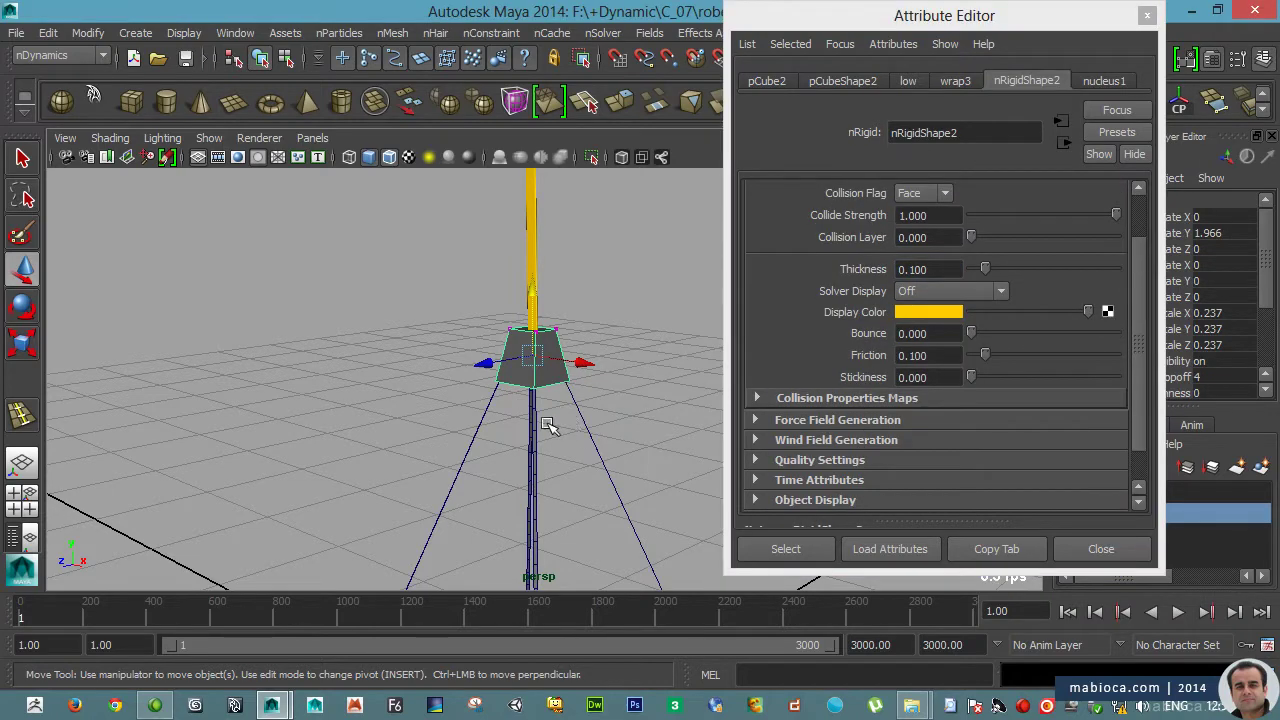
pyautogui.hotkey('ctrl', 'z')
pyautogui.hotkey('ctrl', 'z')
pyautogui.hotkey('ctrl', 'z')
pyautogui.hotkey('ctrl', 'z')
# - Turn the platform cube into nCloth and add a Transform nConstraint
pyautogui.click(340, 33)
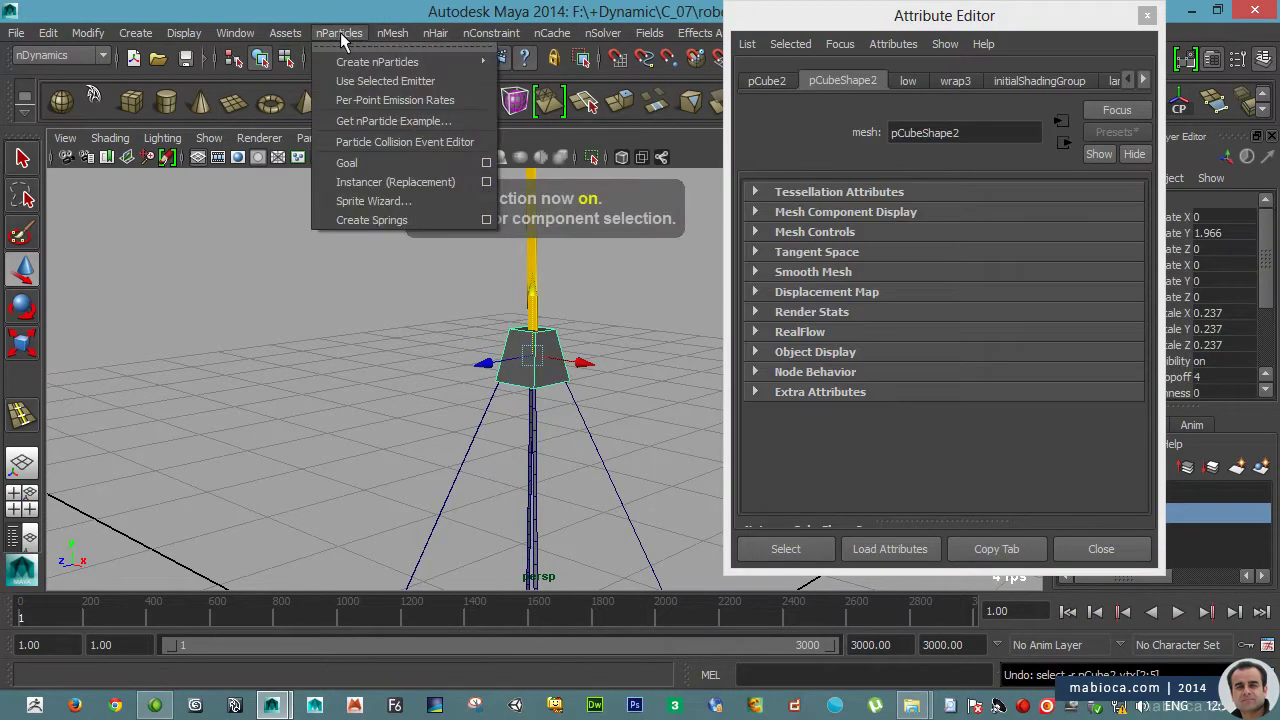
pyautogui.click(440, 80)
pyautogui.scroll(3, 428, 295)
pyautogui.press('4')
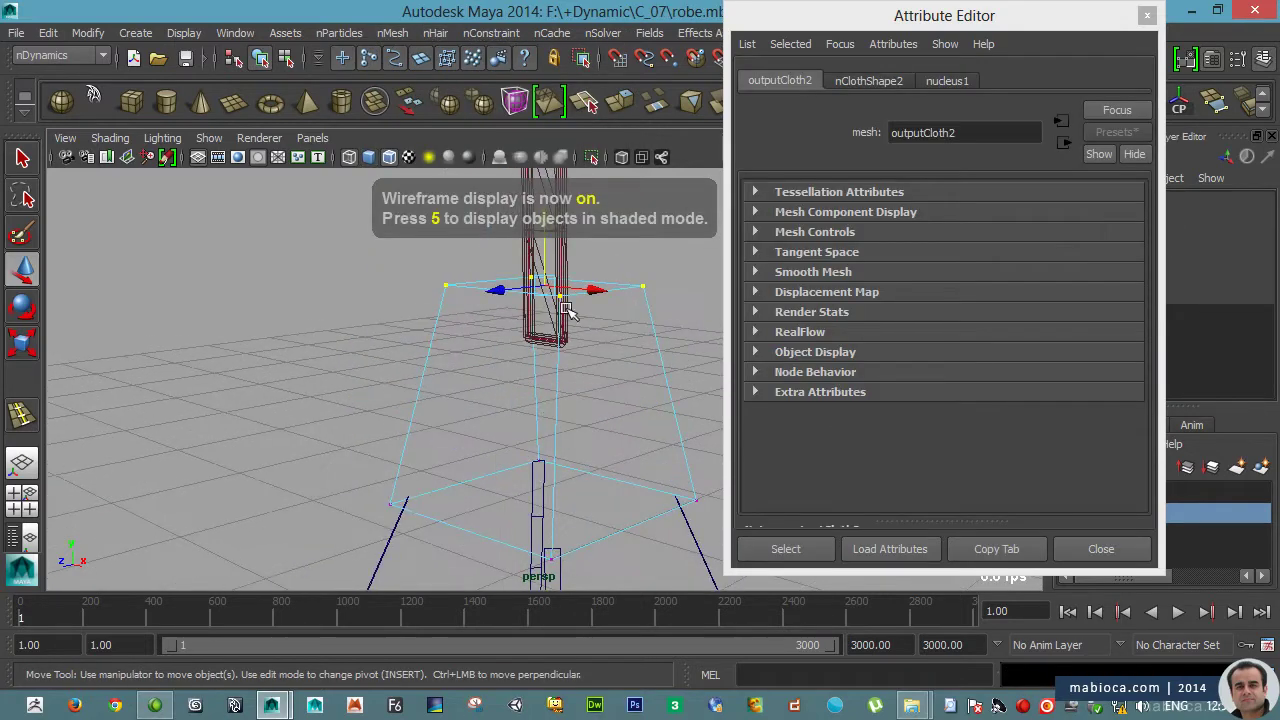
pyautogui.rightClick(566, 310)
pyautogui.click(490, 33)
pyautogui.click(505, 62)
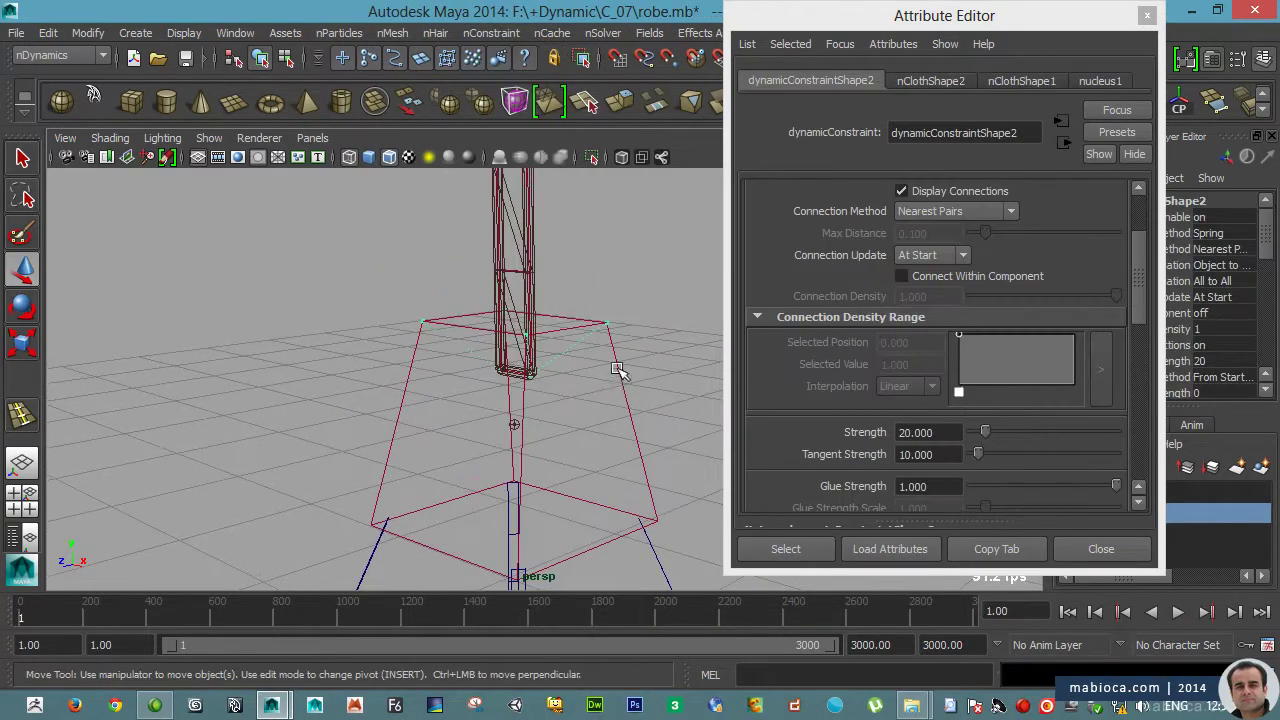
# - Give the cube nCloth Stretch Resistance 200 and rewind to the first frame
pyautogui.click(618, 370)
pyautogui.press('5')
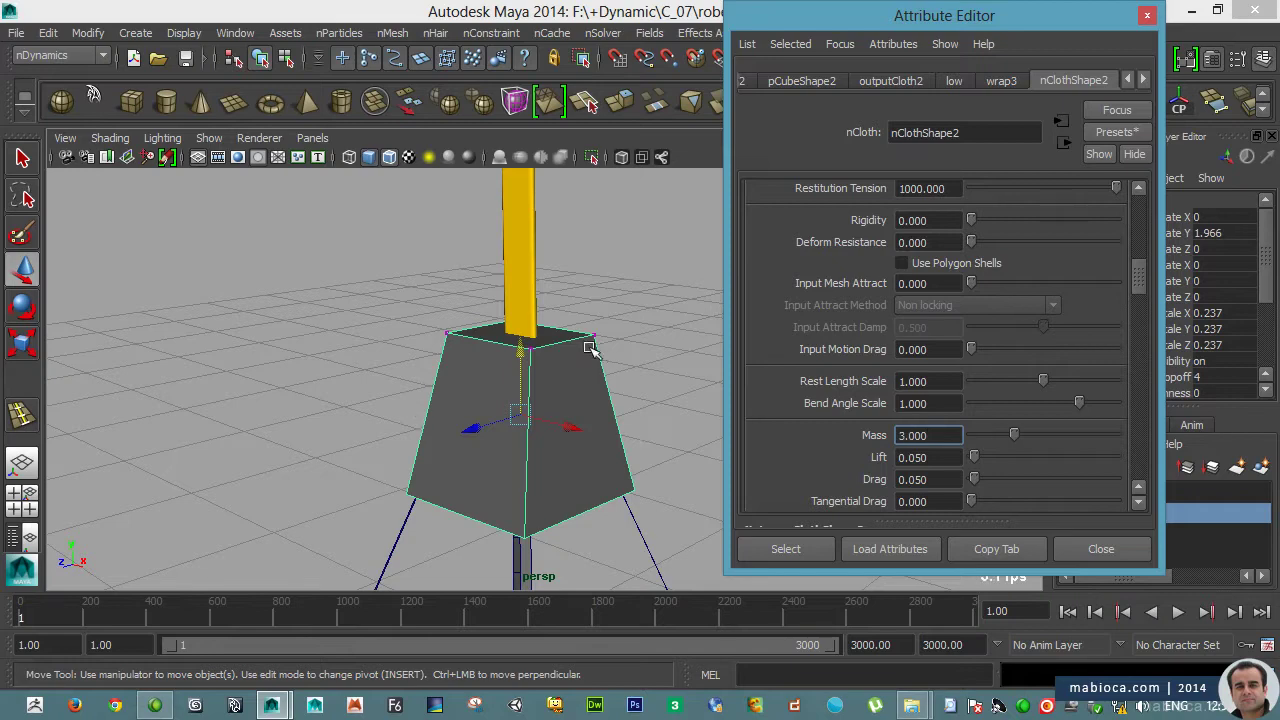
pyautogui.press('4')
pyautogui.scroll(5, 823, 345)
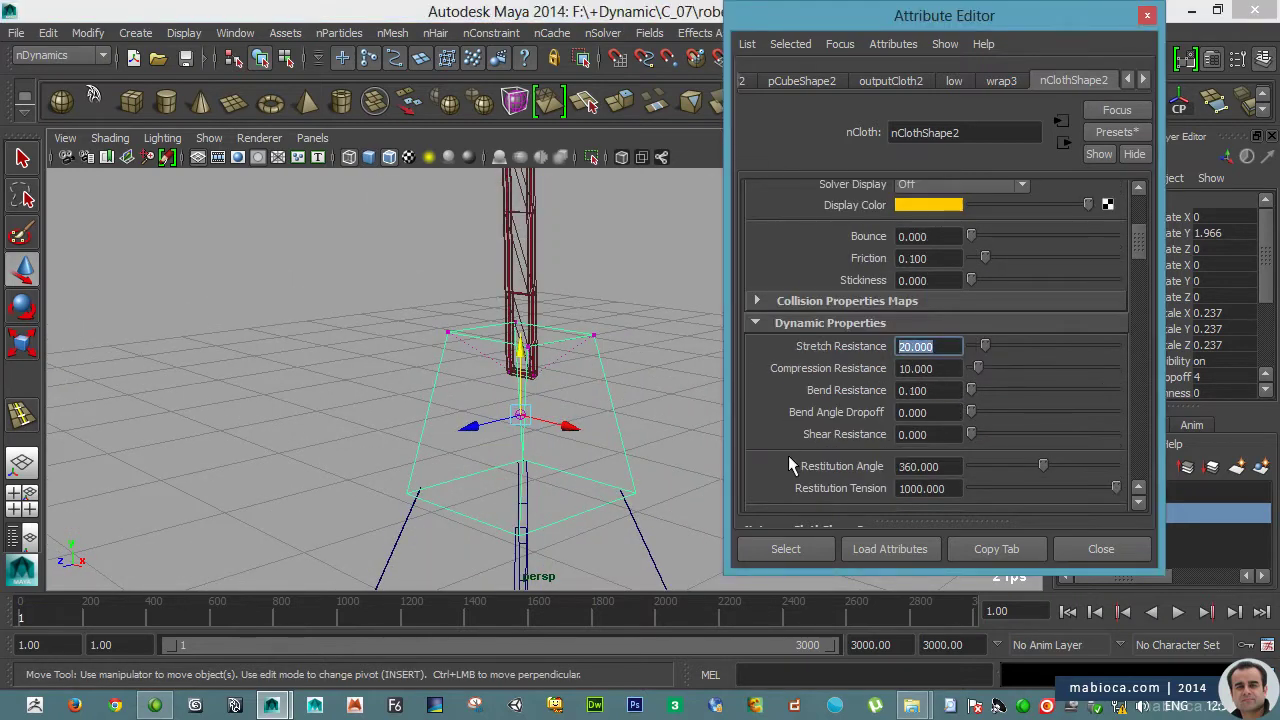
pyautogui.write('200')
pyautogui.press('Return')
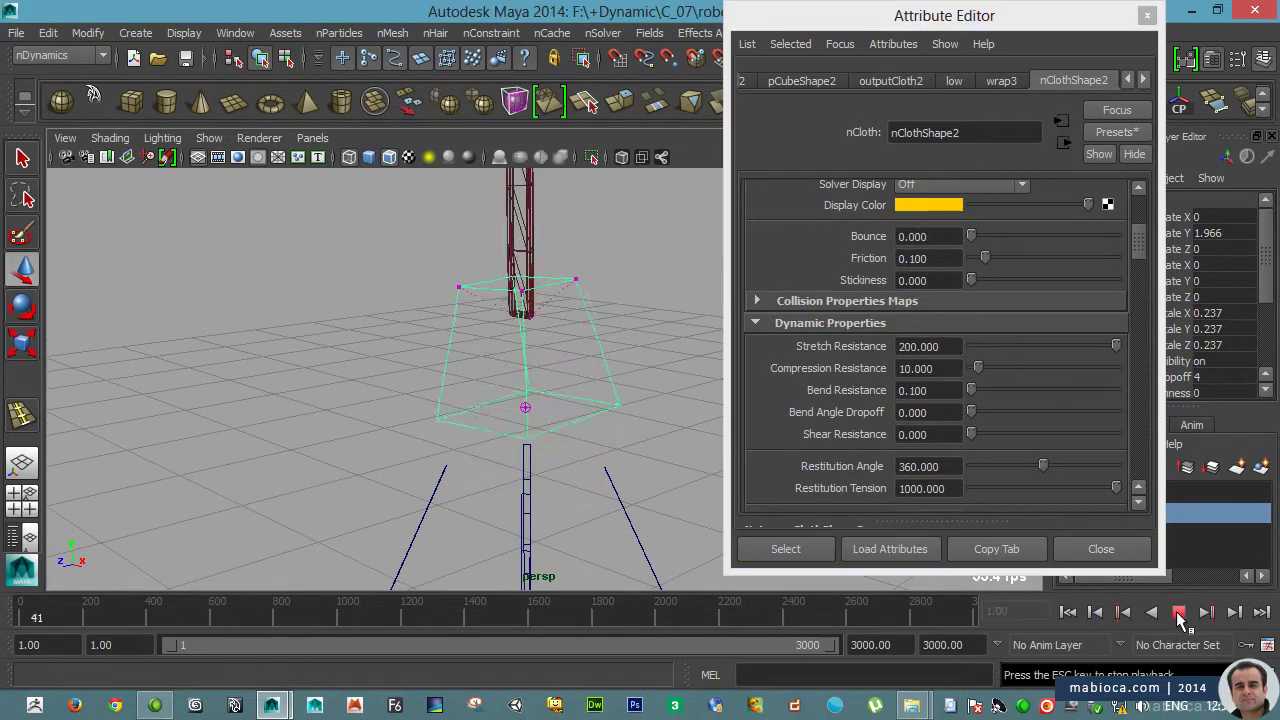
pyautogui.click(1068, 614)
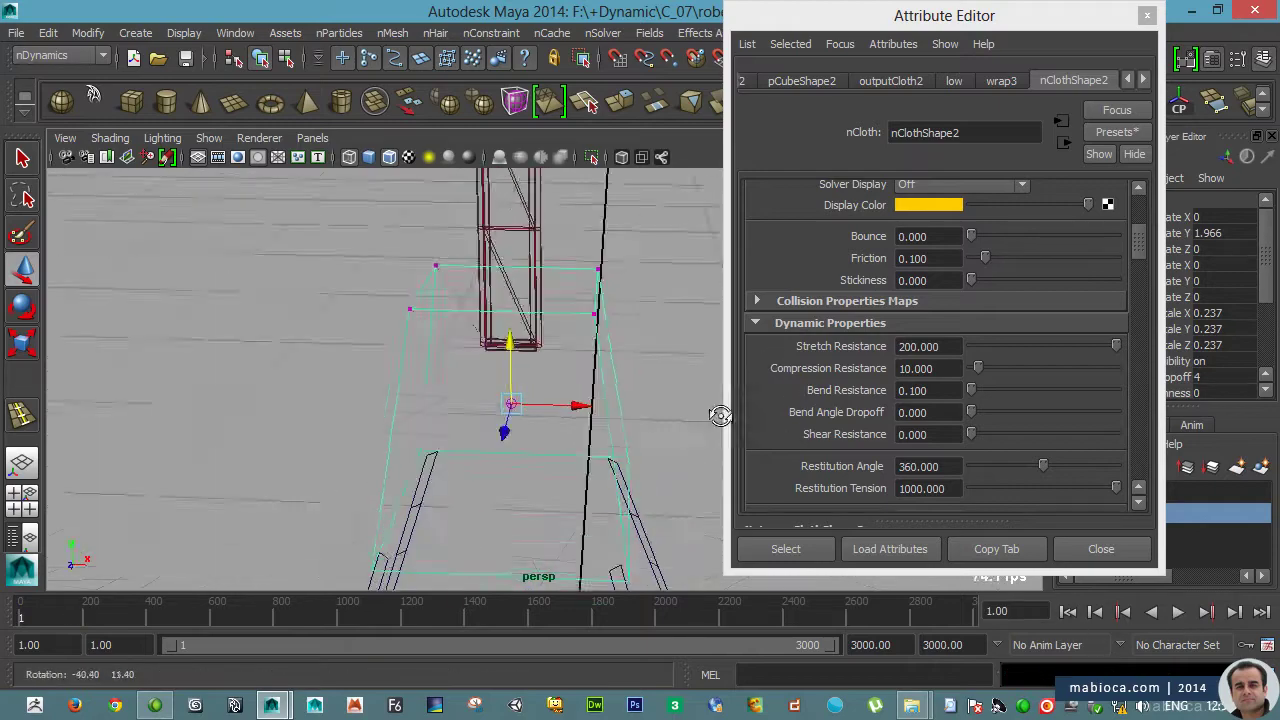
# - Make the cage an nCloth and constrain it to the tripod's leg
pyautogui.click(549, 282)
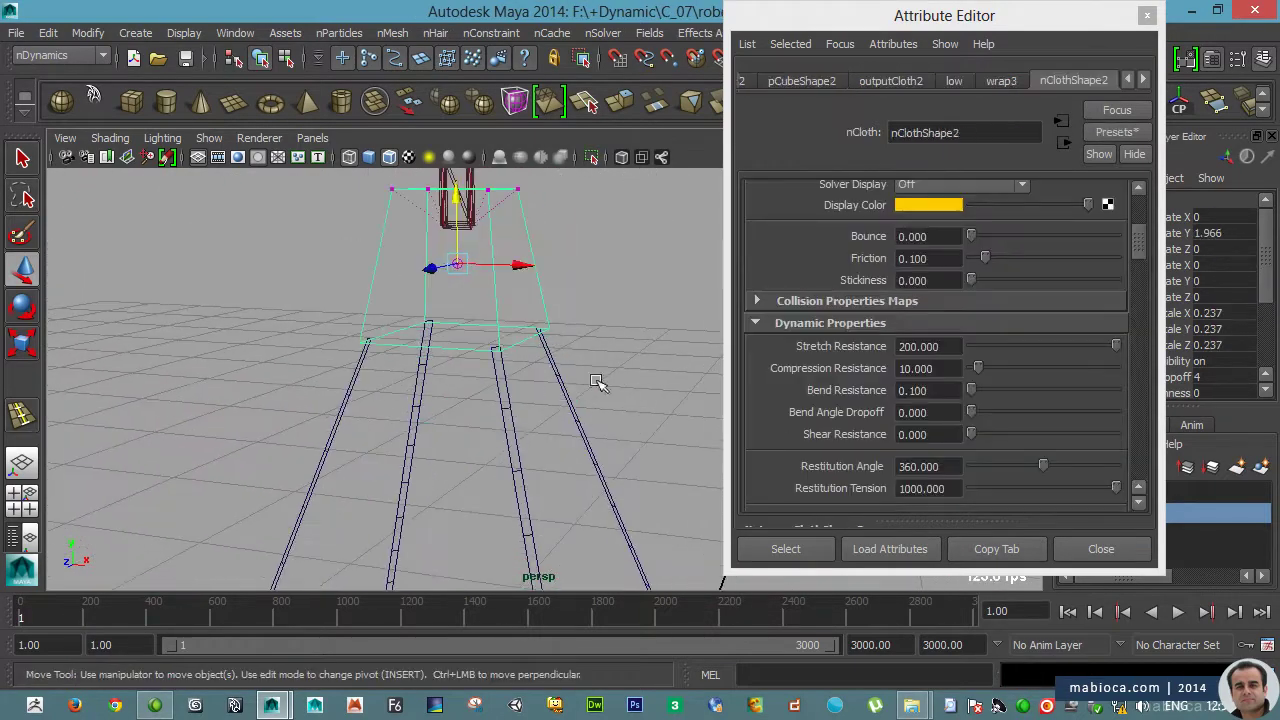
pyautogui.click(392, 32)
pyautogui.click(430, 55)
pyautogui.scroll(3, 529, 434)
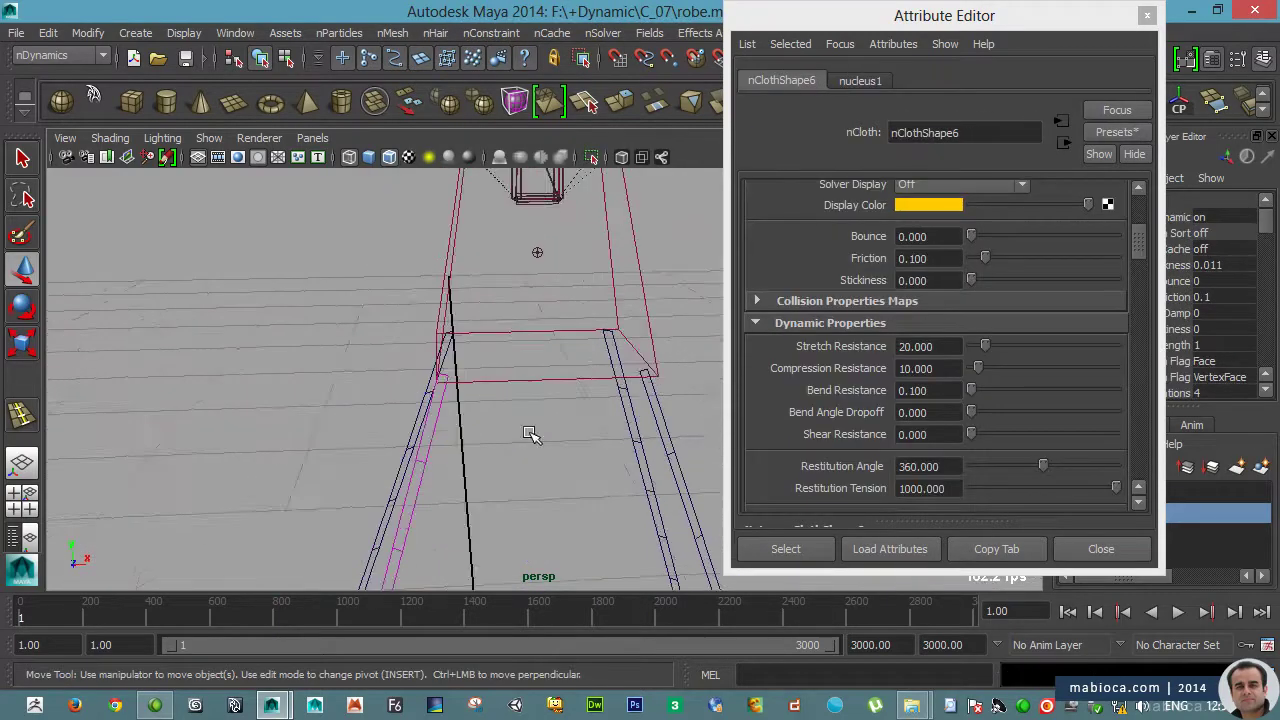
pyautogui.keyDown('alt'); pyautogui.moveTo(529, 434); pyautogui.dragTo(563, 363); pyautogui.keyUp('alt')
pyautogui.rightClick(523, 300)
pyautogui.click(546, 355)
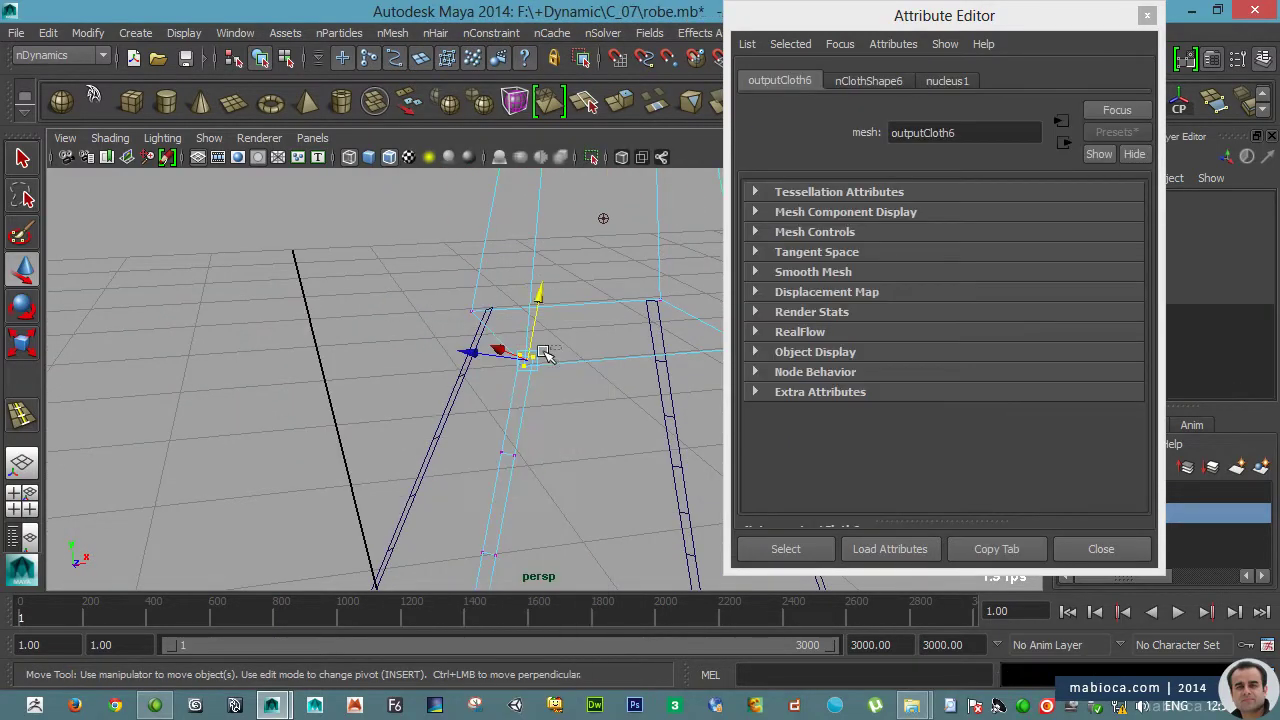
pyautogui.click(513, 103)
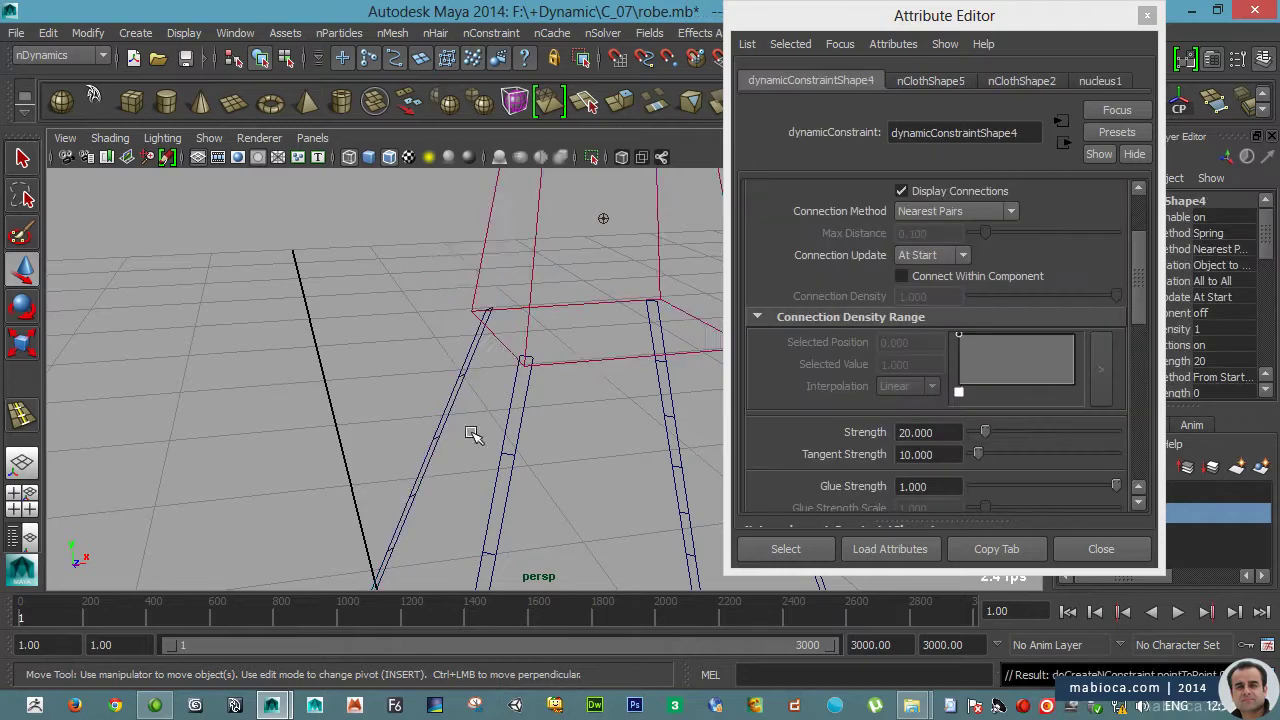
pyautogui.click(651, 337)
pyautogui.click(457, 257)
# - Orbit around the tripod and convert the base disc pCylinder2 into an nCloth
pyautogui.moveTo(560, 281); pyautogui.dragTo(447, 272, button='right')
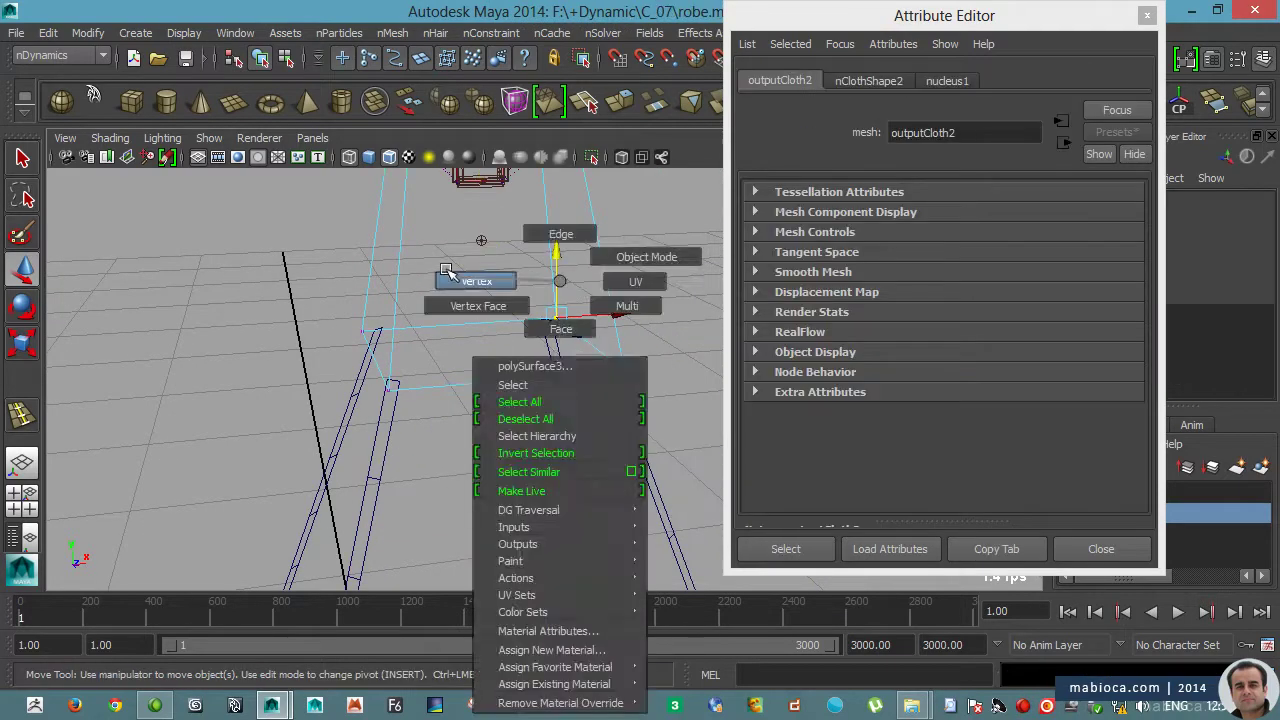
pyautogui.keyDown('alt'); pyautogui.moveTo(447, 272); pyautogui.dragTo(623, 428); pyautogui.keyUp('alt')
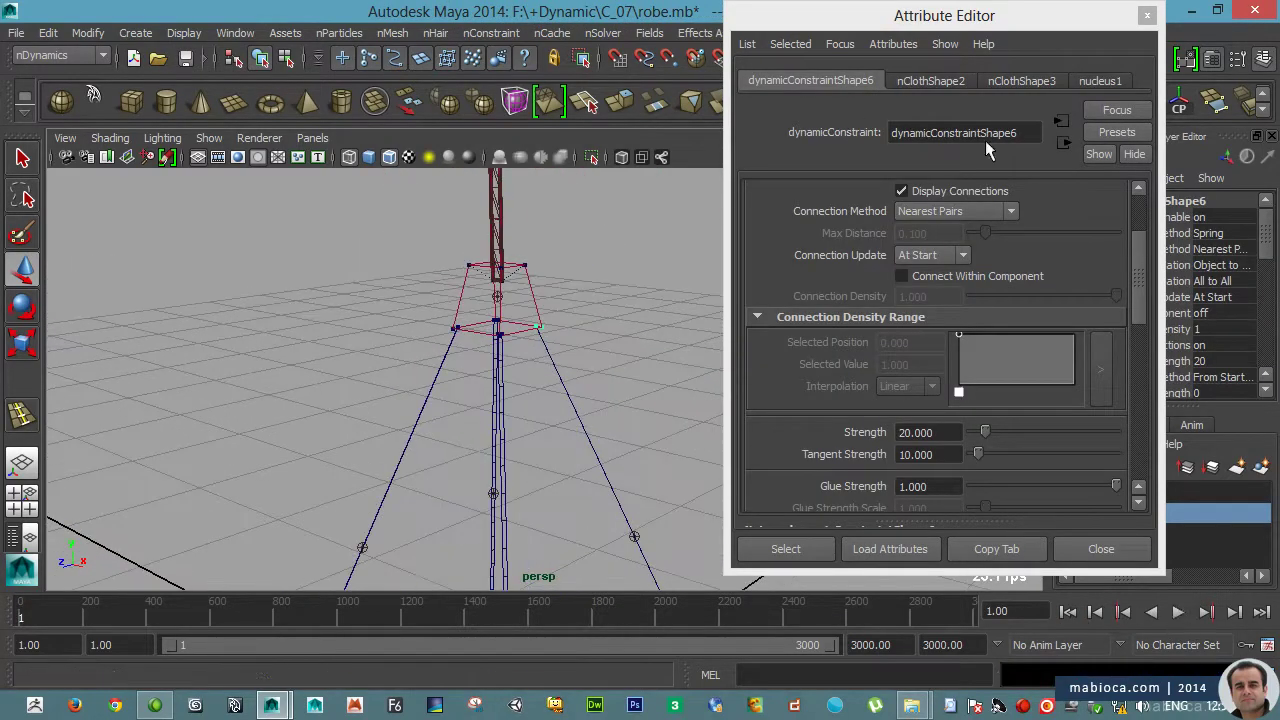
pyautogui.click(510, 425)
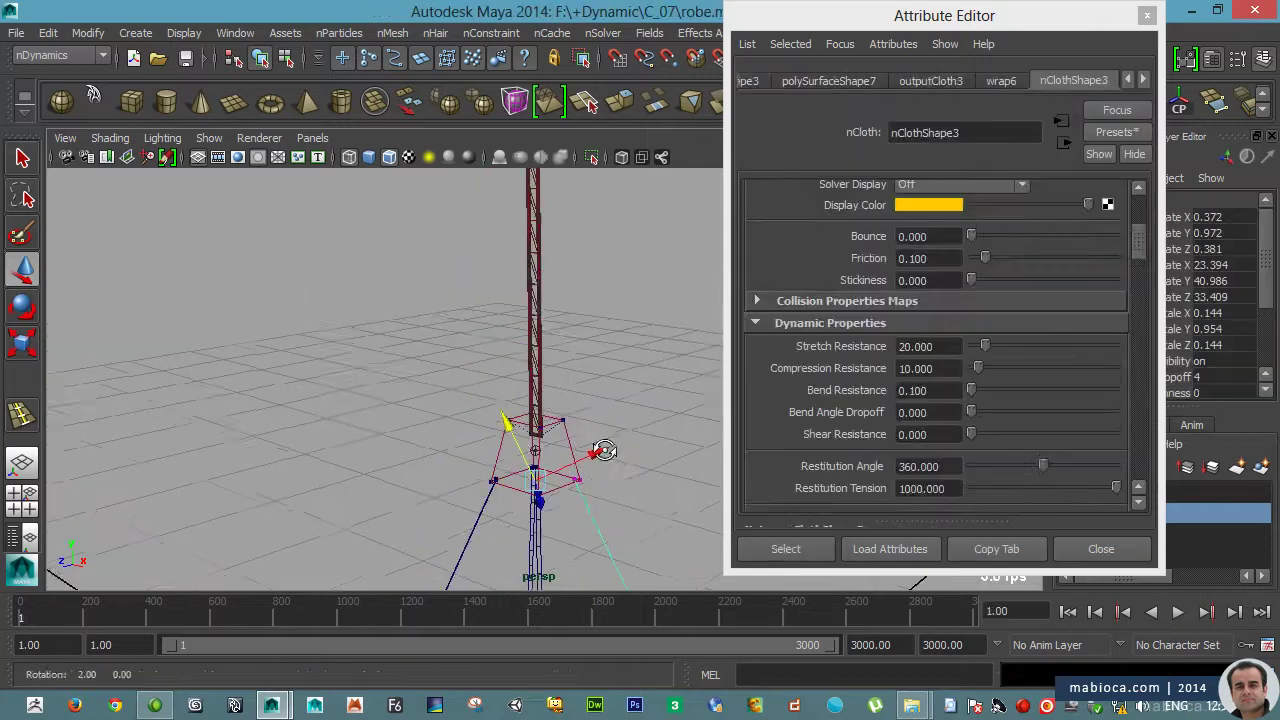
pyautogui.press('w')
pyautogui.keyDown('alt'); pyautogui.moveTo(560, 440); pyautogui.dragTo(537, 418); pyautogui.keyUp('alt')
pyautogui.click(522, 285)
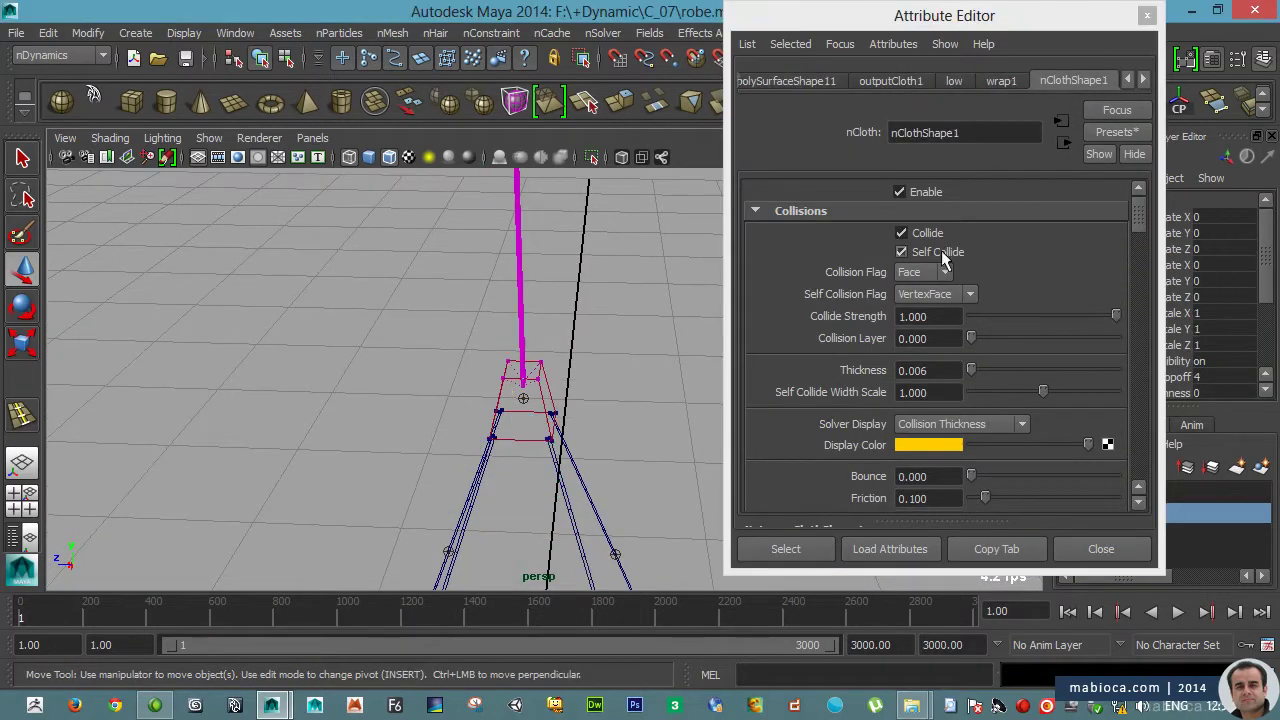
pyautogui.keyDown('alt'); pyautogui.moveTo(522, 285); pyautogui.dragTo(568, 470); pyautogui.keyUp('alt')
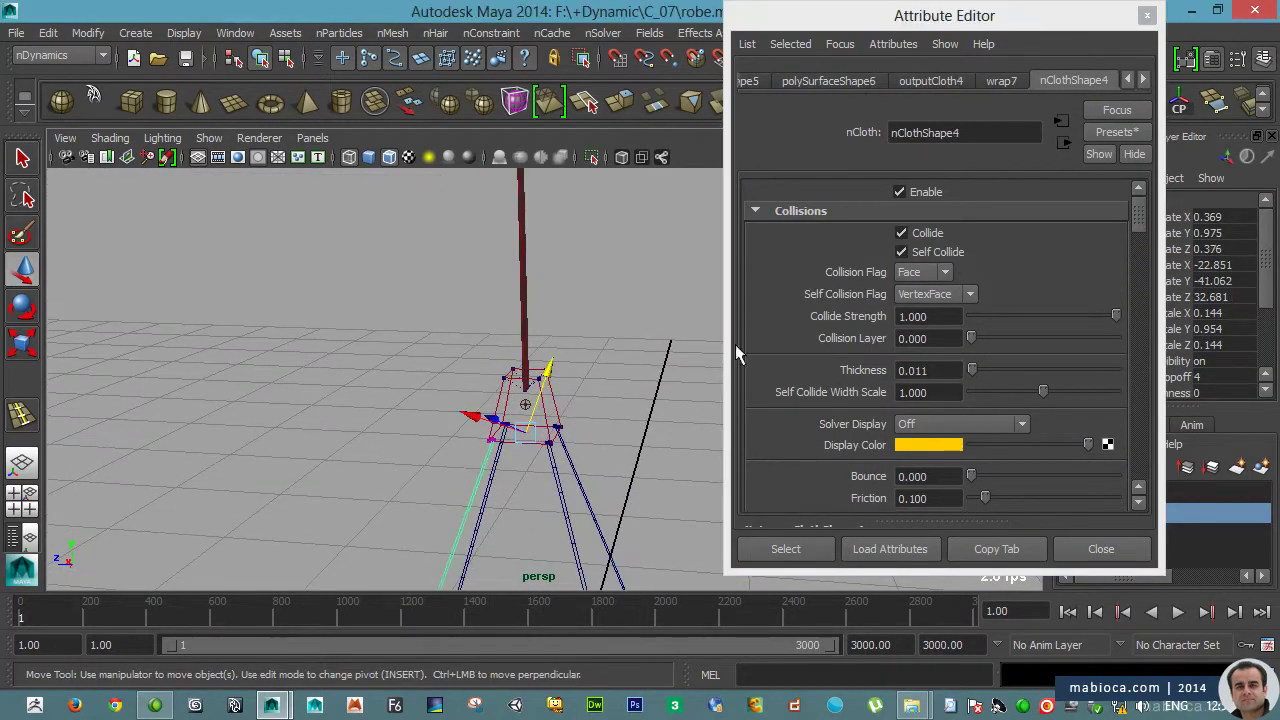
pyautogui.keyDown('alt'); pyautogui.moveTo(566, 243); pyautogui.dragTo(500, 300); pyautogui.keyUp('alt')
pyautogui.click(470, 268)
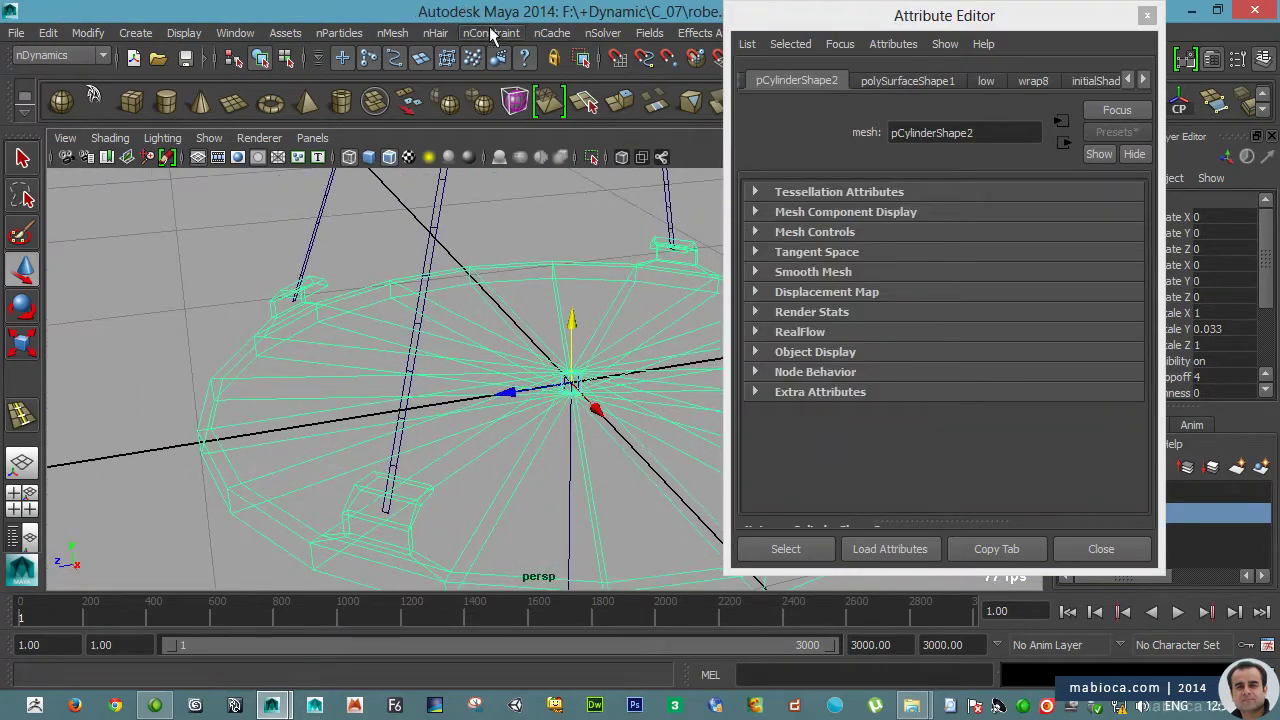
pyautogui.click(435, 33)
pyautogui.click(418, 80)
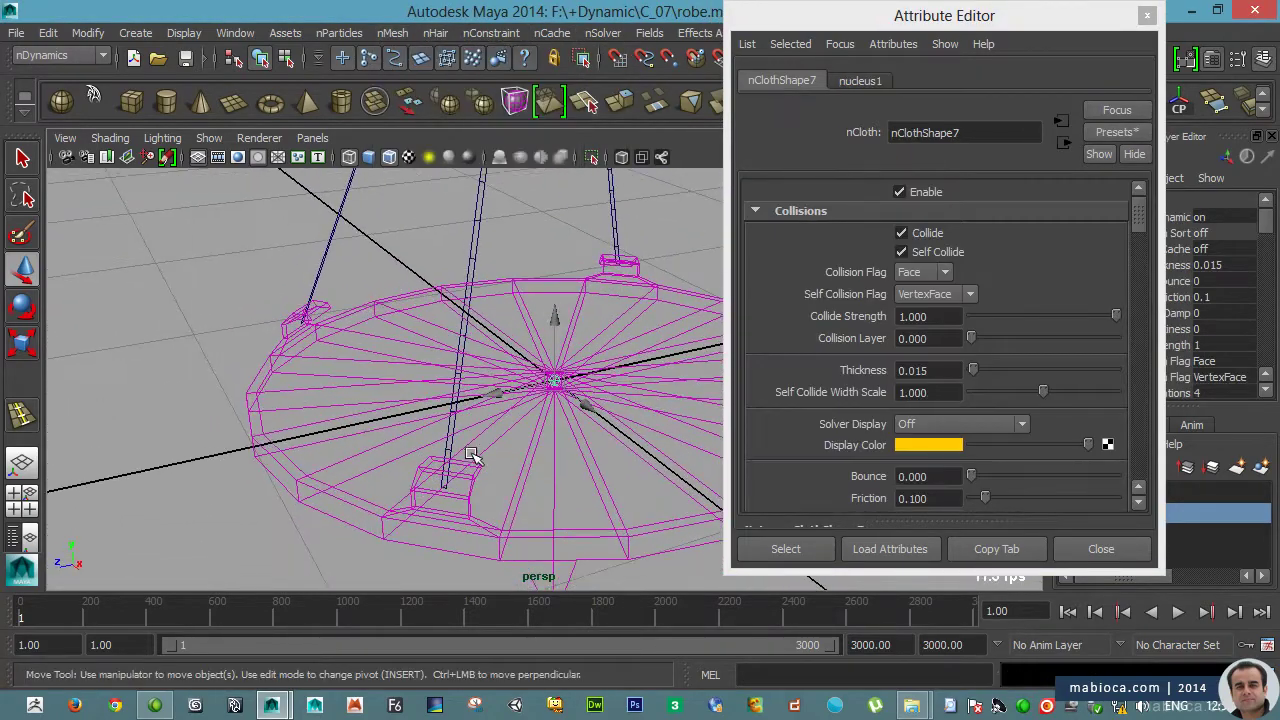
# - Constrain the hanging rope ends to matching disc vertices with Component to Component
pyautogui.keyDown('alt'); pyautogui.moveTo(472, 453); pyautogui.dragTo(440, 226); pyautogui.keyUp('alt')
pyautogui.rightClick(440, 226)
pyautogui.click(375, 330)
pyautogui.rightClick(387, 281)
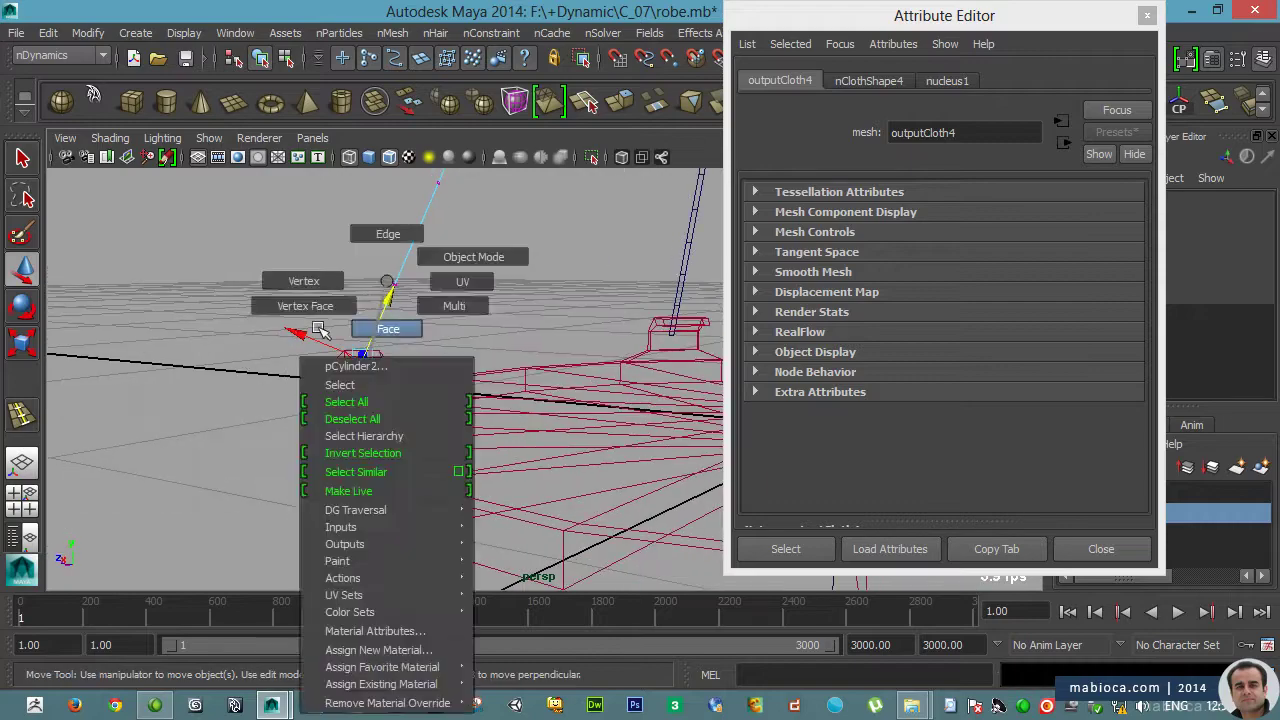
pyautogui.moveTo(320, 330); pyautogui.dragTo(388, 383, button='right')
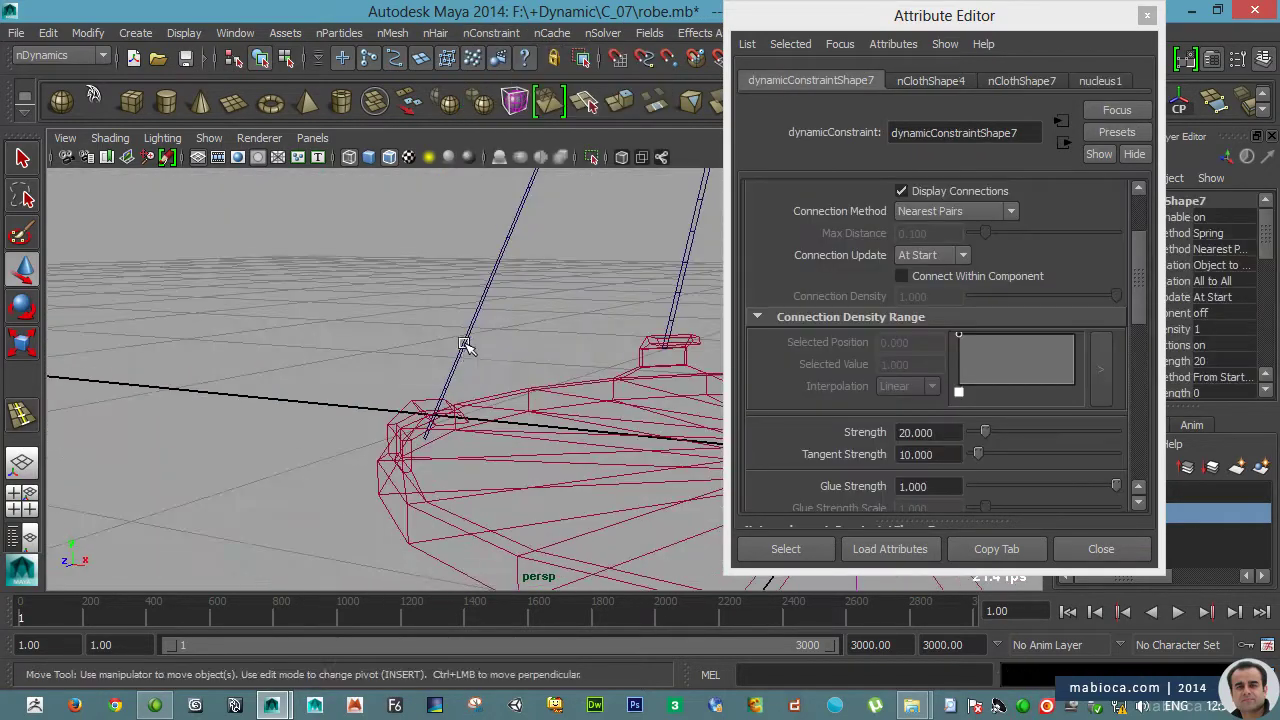
pyautogui.click(457, 343)
pyautogui.keyDown('alt'); pyautogui.moveTo(430, 410); pyautogui.dragTo(492, 453); pyautogui.keyUp('alt')
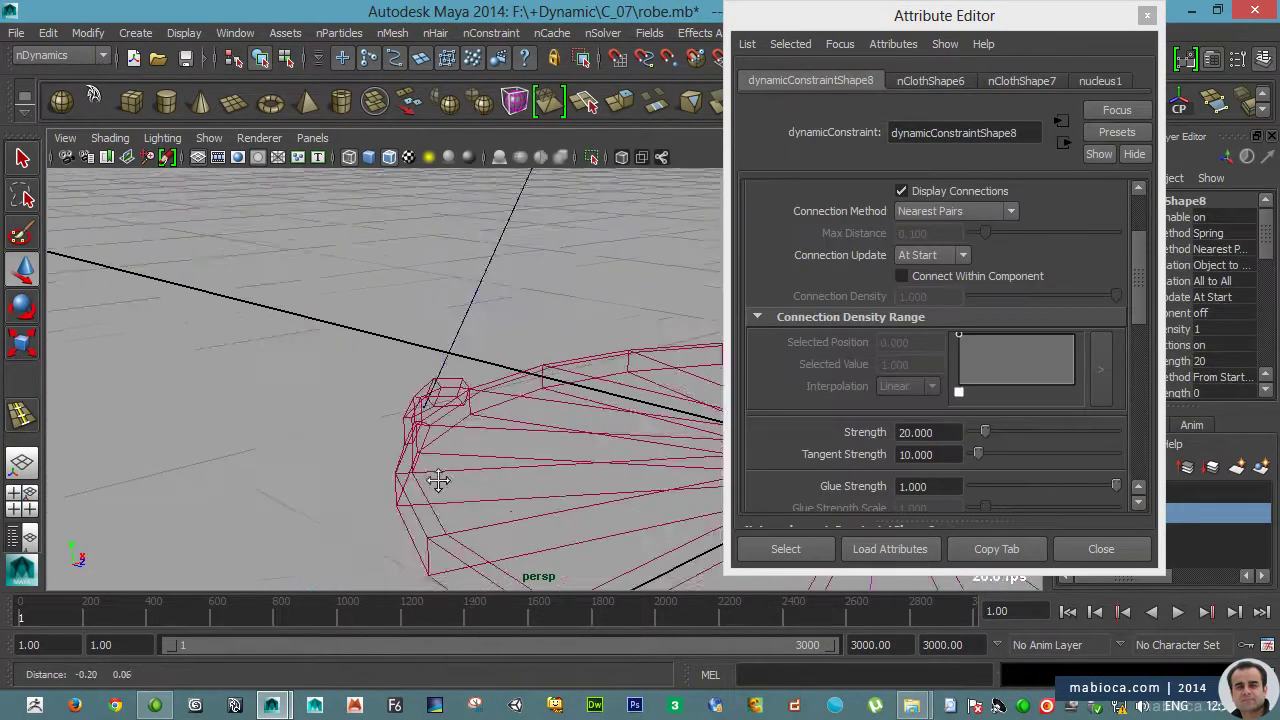
pyautogui.click(354, 480)
pyautogui.click(423, 425)
pyautogui.moveTo(337, 335)
pyautogui.keyDown('alt'); pyautogui.mouseDown()
pyautogui.moveTo(360, 330)
pyautogui.moveTo(357, 309)
pyautogui.mouseUp(); pyautogui.keyUp('alt')
pyautogui.click(407, 328)
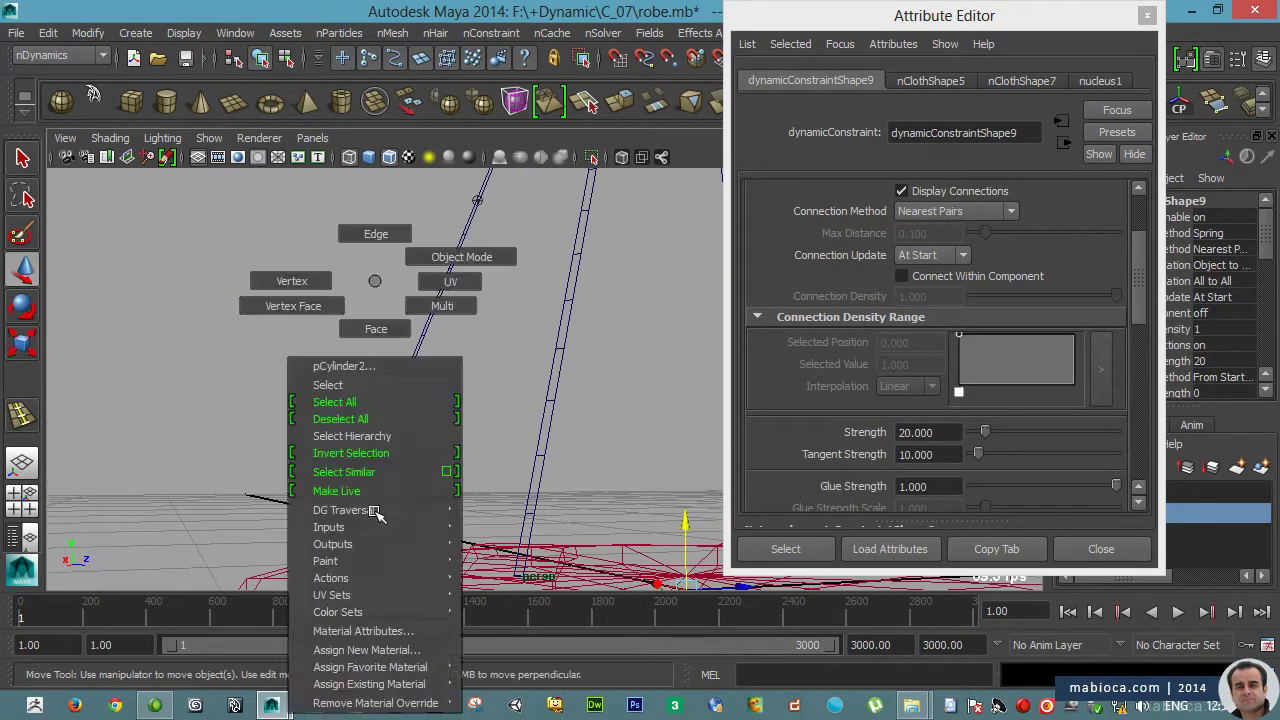
# - Constrain the last rope's end vertices to the disc
pyautogui.moveTo(357, 309); pyautogui.dragTo(371, 508, button='right')
pyautogui.click(514, 366)
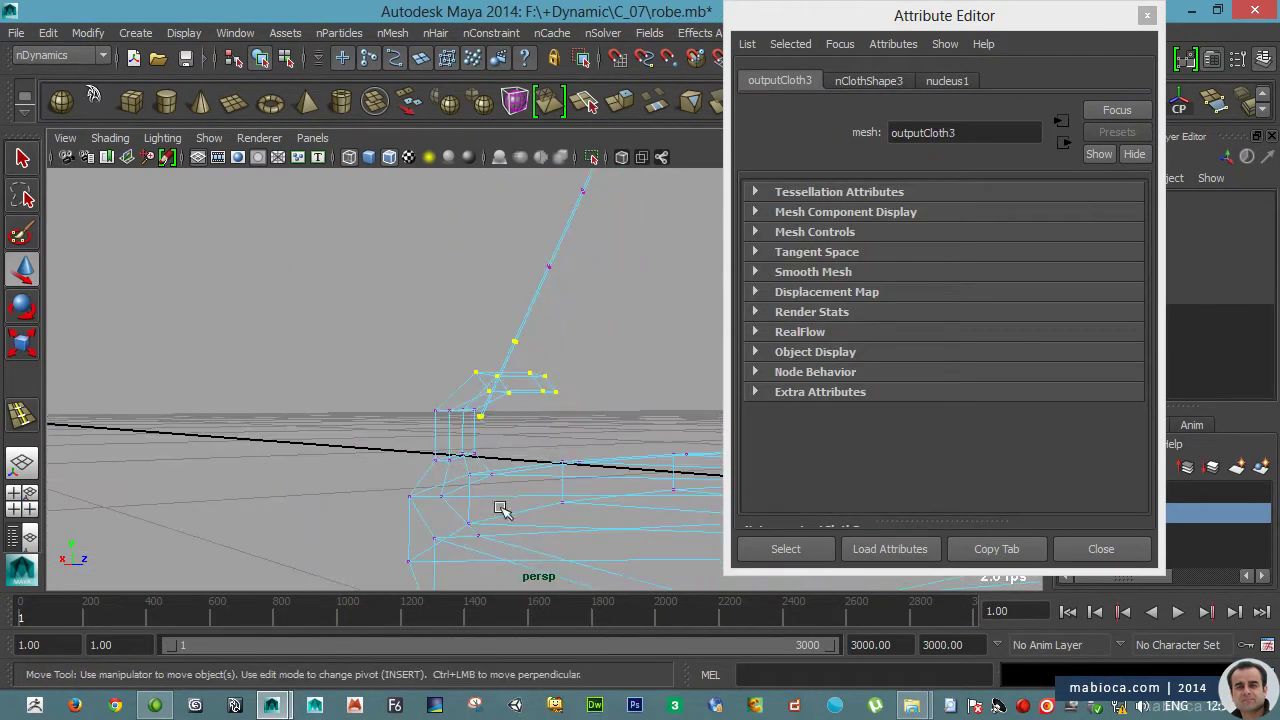
pyautogui.keyDown('alt'); pyautogui.moveTo(500, 509); pyautogui.dragTo(560, 480, button='right'); pyautogui.keyUp('alt')
pyautogui.click(528, 451)
pyautogui.keyDown('alt'); pyautogui.moveTo(528, 451); pyautogui.dragTo(560, 440); pyautogui.keyUp('alt')
# - Switch to shaded view and select a rope's end vertices and the disc vertices beneath
pyautogui.press('5')
pyautogui.hotkey('ctrl', 'a')
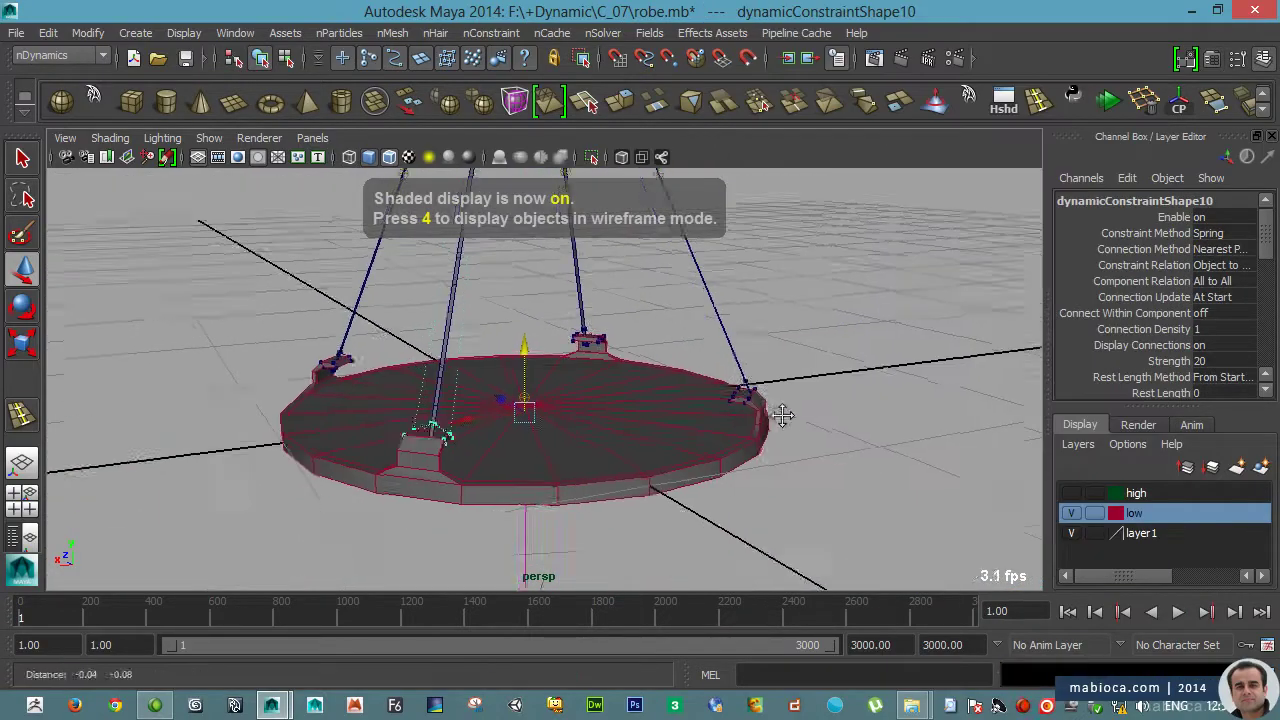
pyautogui.keyDown('alt'); pyautogui.moveTo(782, 415); pyautogui.dragTo(600, 400); pyautogui.keyUp('alt')
pyautogui.keyDown('alt'); pyautogui.moveTo(600, 400); pyautogui.dragTo(403, 289, button='right'); pyautogui.keyUp('alt')
pyautogui.moveTo(560, 520); pyautogui.dragTo(440, 391)
pyautogui.keyDown('alt'); pyautogui.moveTo(440, 391); pyautogui.dragTo(471, 294, button='right'); pyautogui.keyUp('alt')
pyautogui.click(471, 294)
# - Select the disc vertices at the rope mount and constrain the rope end to the disc
pyautogui.keyDown('alt'); pyautogui.moveTo(471, 294); pyautogui.dragTo(586, 351); pyautogui.keyUp('alt')
pyautogui.keyDown('alt'); pyautogui.moveTo(586, 351); pyautogui.dragTo(613, 328, button='right'); pyautogui.keyUp('alt')
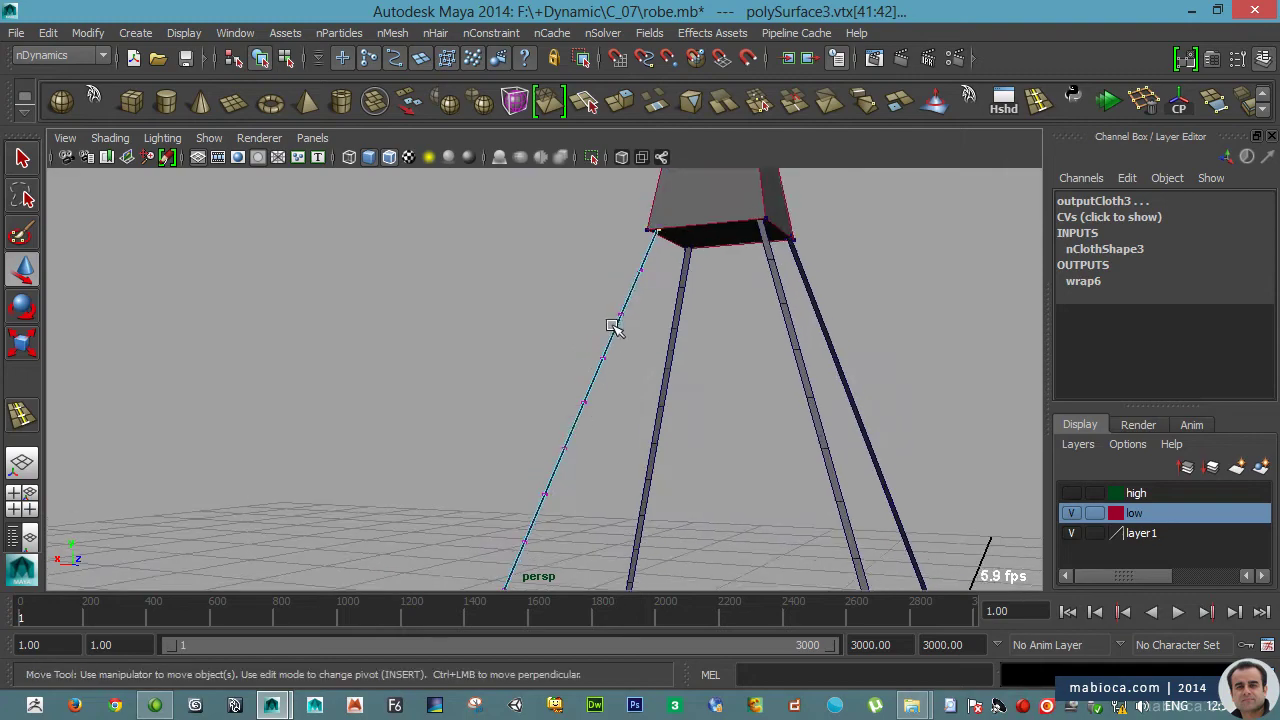
pyautogui.click(463, 437)
pyautogui.keyDown('alt'); pyautogui.moveTo(463, 437); pyautogui.dragTo(480, 366, button='right'); pyautogui.keyUp('alt')
pyautogui.moveTo(420, 320); pyautogui.dragTo(480, 366)
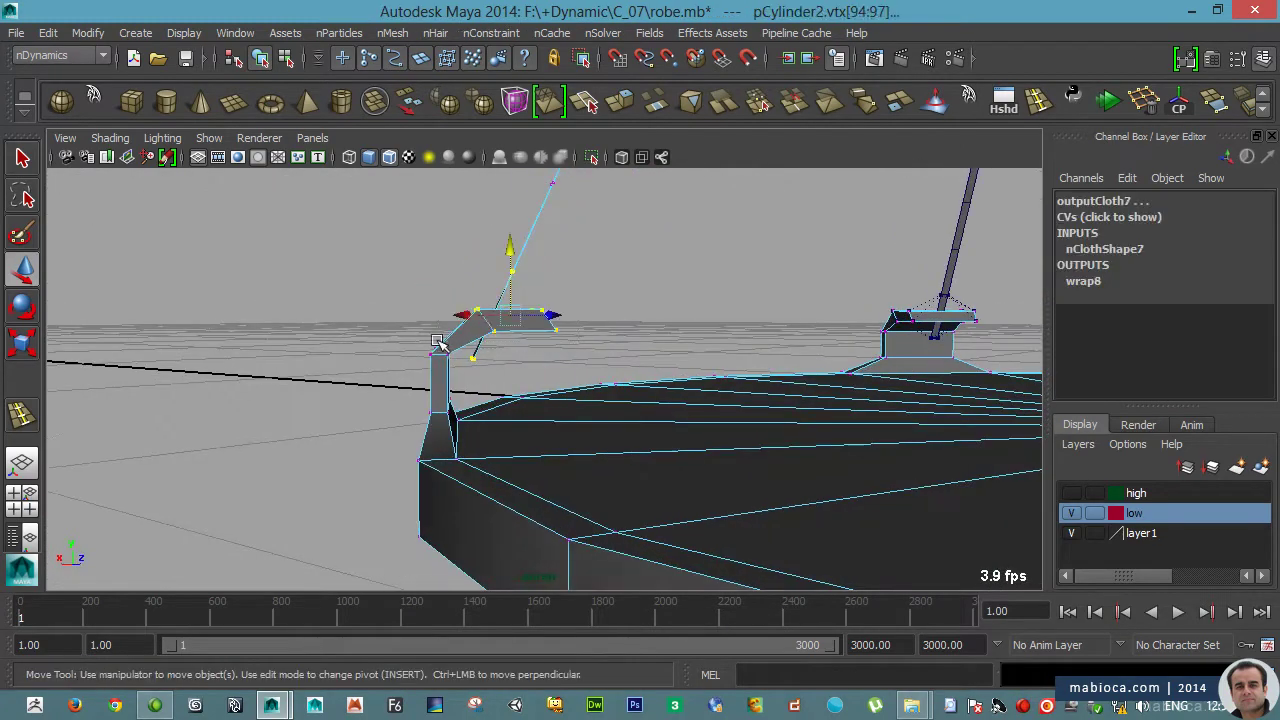
pyautogui.click(491, 32)
pyautogui.click(520, 97)
pyautogui.keyDown('alt'); pyautogui.moveTo(520, 300); pyautogui.dragTo(560, 400, button='right'); pyautogui.keyUp('alt')
pyautogui.moveTo(560, 400)
pyautogui.keyDown('alt'); pyautogui.mouseDown()
pyautogui.moveTo(566, 449)
pyautogui.moveTo(482, 458)
pyautogui.mouseUp(); pyautogui.keyUp('alt')
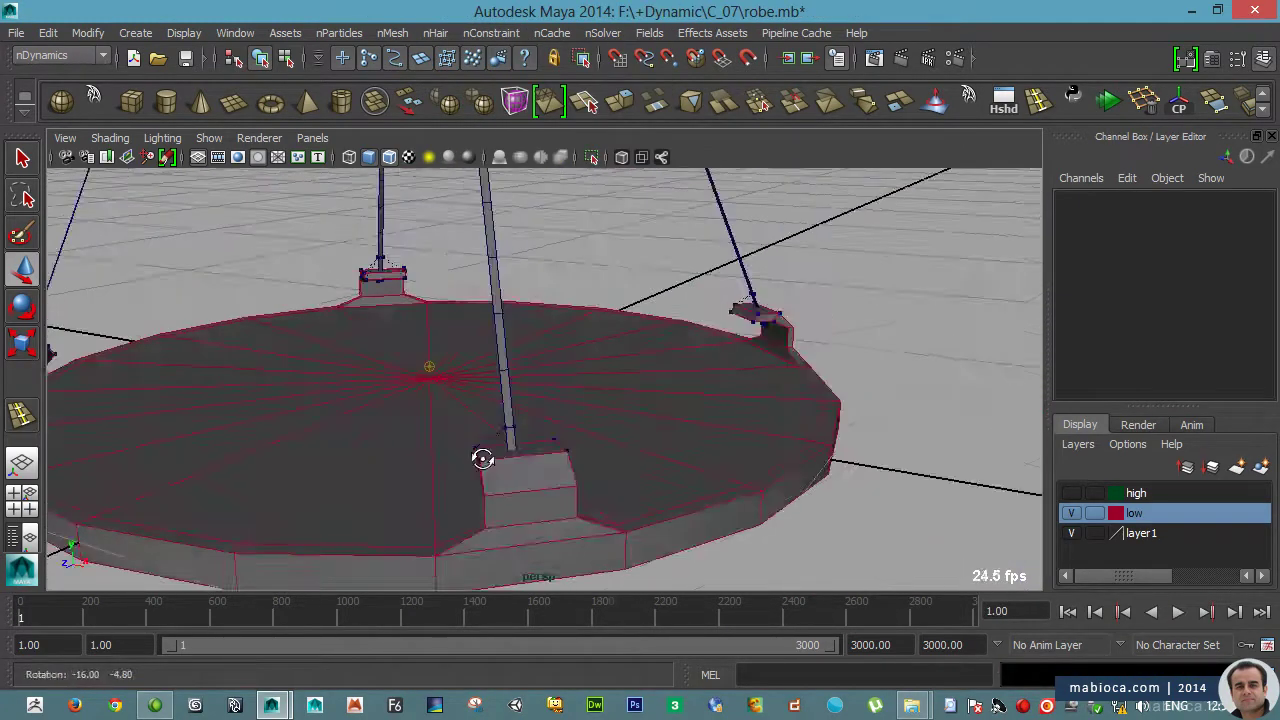
# - Select the platform, review its nCloth attributes, and play the simulation
pyautogui.scroll(-5, 482, 458)
pyautogui.scroll(-3, 451, 414)
pyautogui.click(500, 440)
pyautogui.hotkey('ctrl', 'a')
pyautogui.scroll(-3, 938, 400)
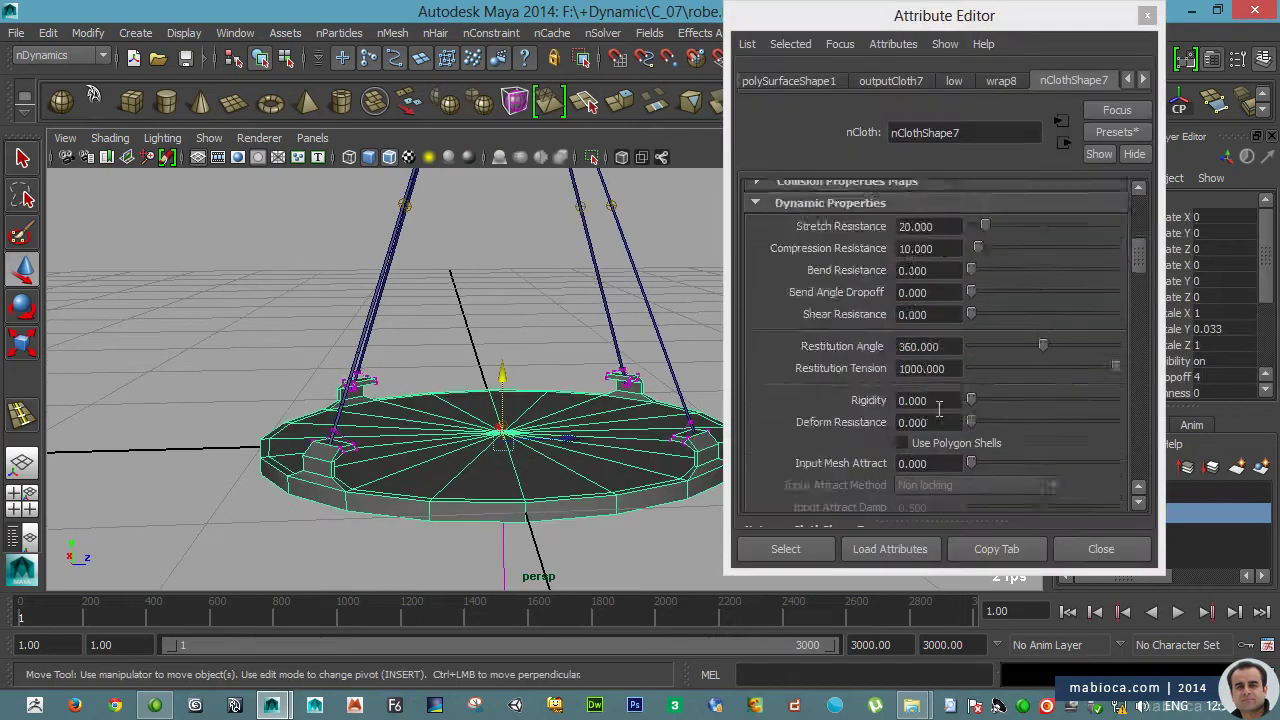
pyautogui.scroll(-5, 938, 400)
pyautogui.click(1101, 548)
pyautogui.click(1177, 611)
pyautogui.moveTo(650, 380)
pyautogui.keyDown('alt'); pyautogui.mouseDown()
pyautogui.moveTo(695, 325)
pyautogui.moveTo(720, 400)
pyautogui.mouseUp(); pyautogui.keyUp('alt')
# - Set the rope nCloth Stretch Resistance to 400 and Rigidity to 0.2
pyautogui.hotkey('ctrl', 'a')
pyautogui.scroll(3, 938, 400)
pyautogui.scroll(3, 938, 400)
pyautogui.doubleClick(928, 406)
pyautogui.write('40')
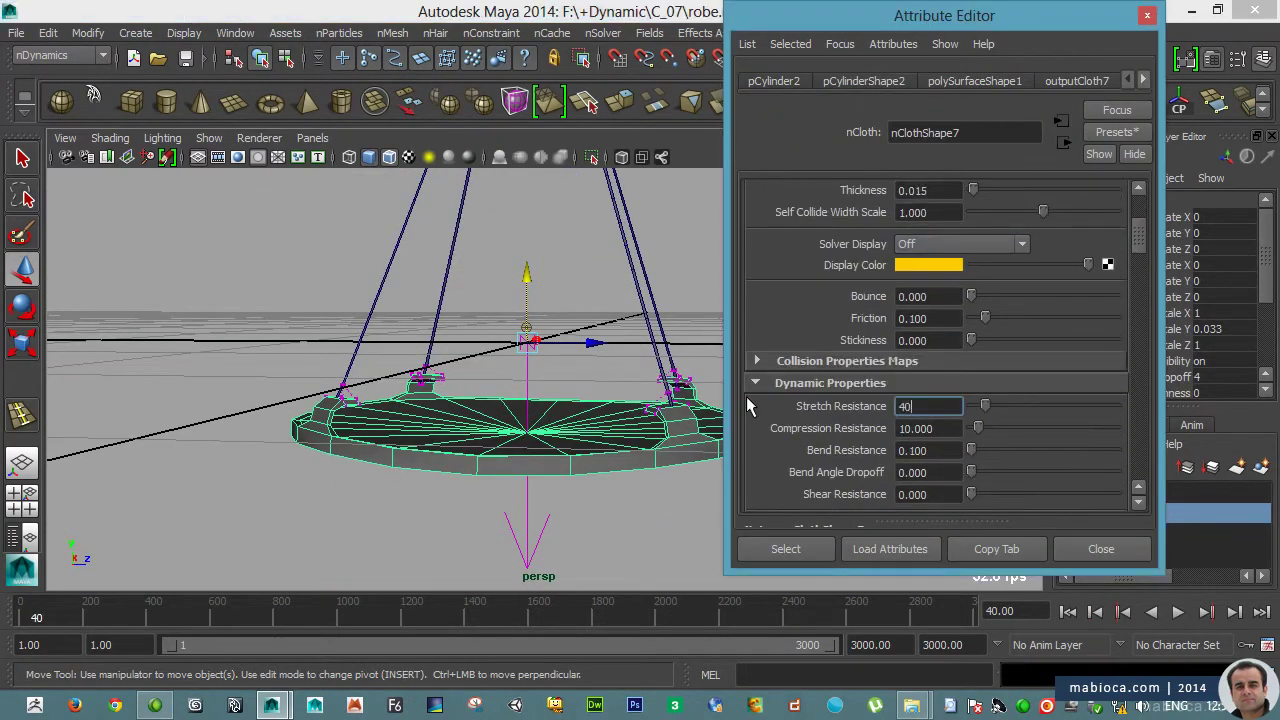
pyautogui.write('0')
pyautogui.press('Tab')
pyautogui.press('Tab')
pyautogui.press('Tab')
pyautogui.press('Tab')
pyautogui.press('Tab')
pyautogui.press('Tab')
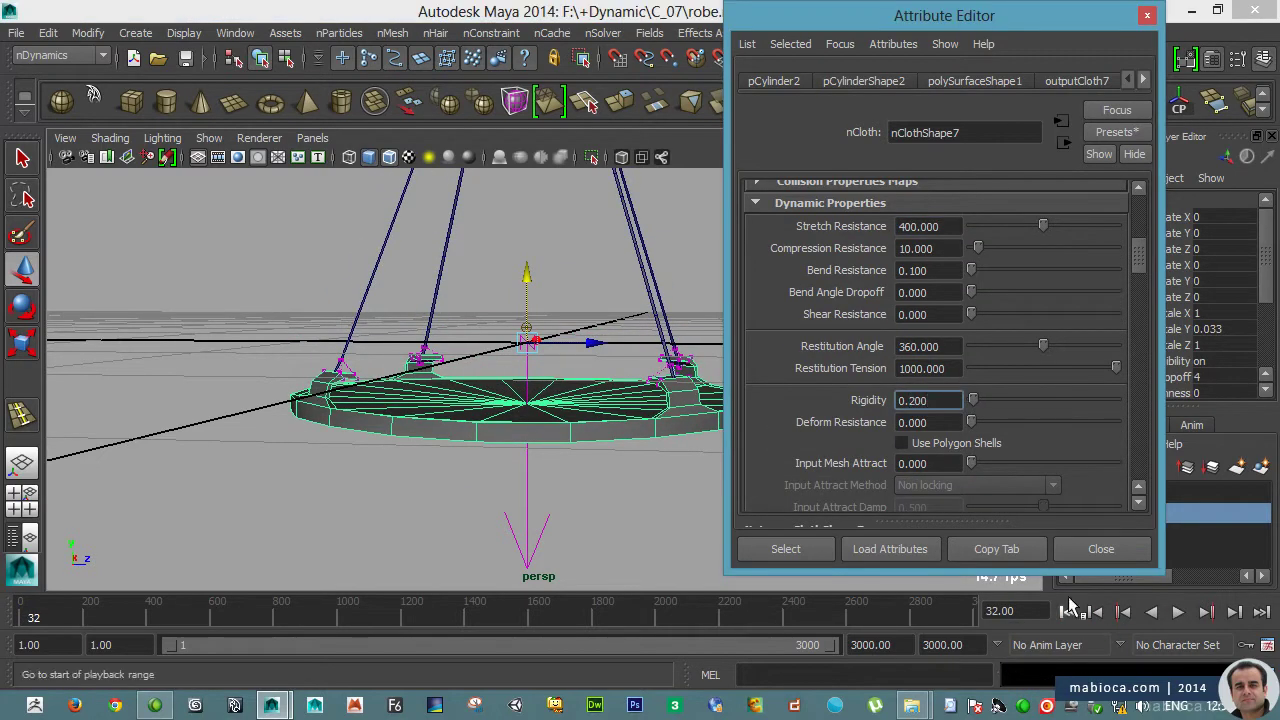
pyautogui.write('0.2')
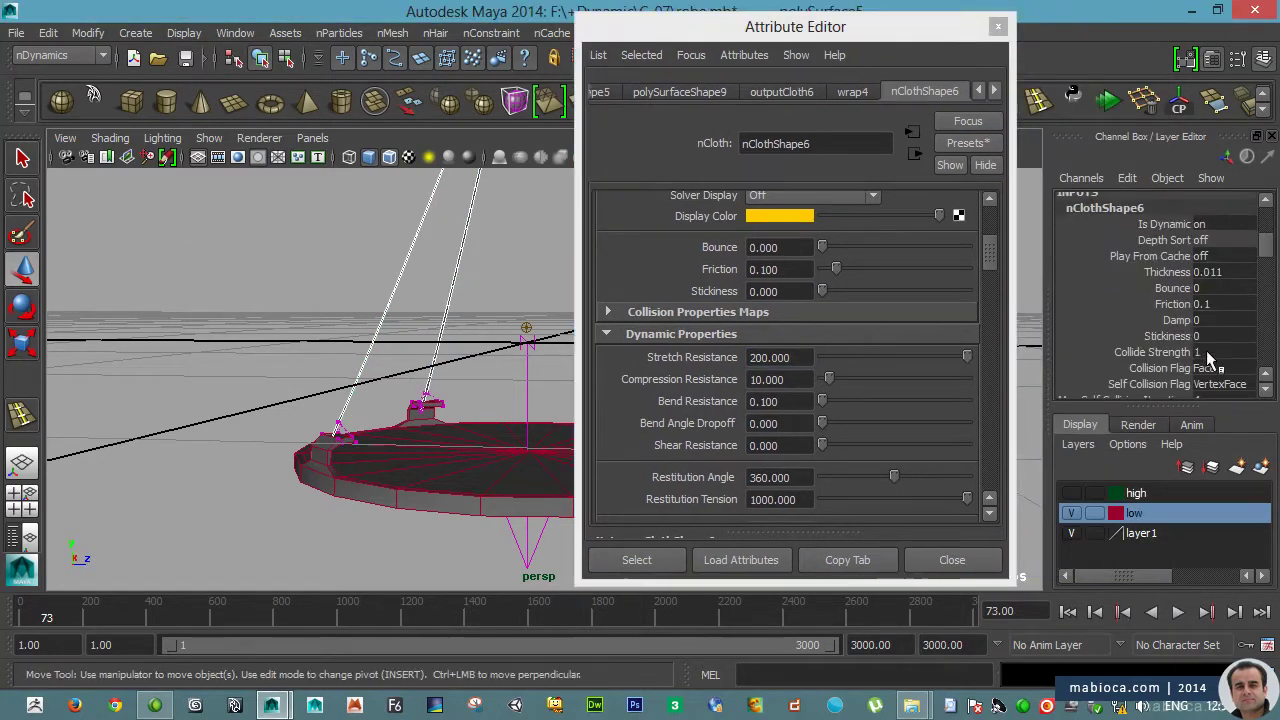
# - Set Stretch Damp to 0.2, then rewind and replay the simulation
pyautogui.scroll(-3, 1206, 340)
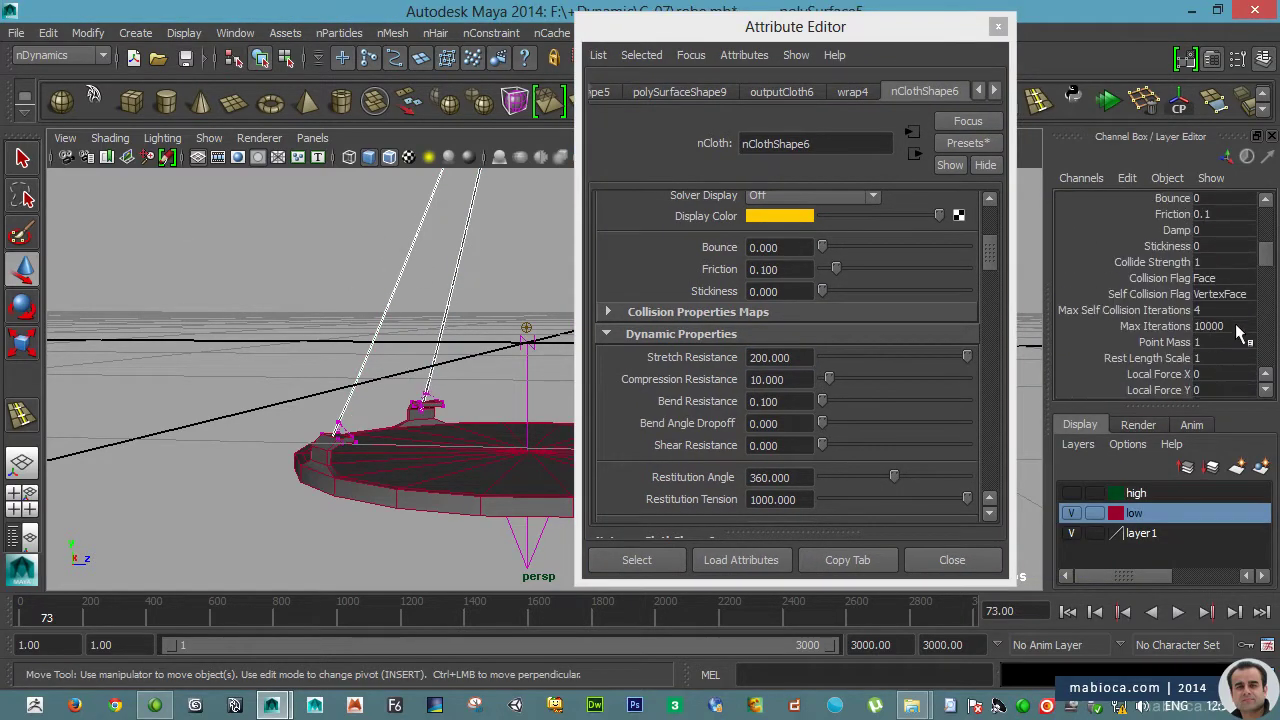
pyautogui.scroll(-3, 1207, 320)
pyautogui.scroll(-3, 1208, 290)
pyautogui.scroll(-3, 1209, 270)
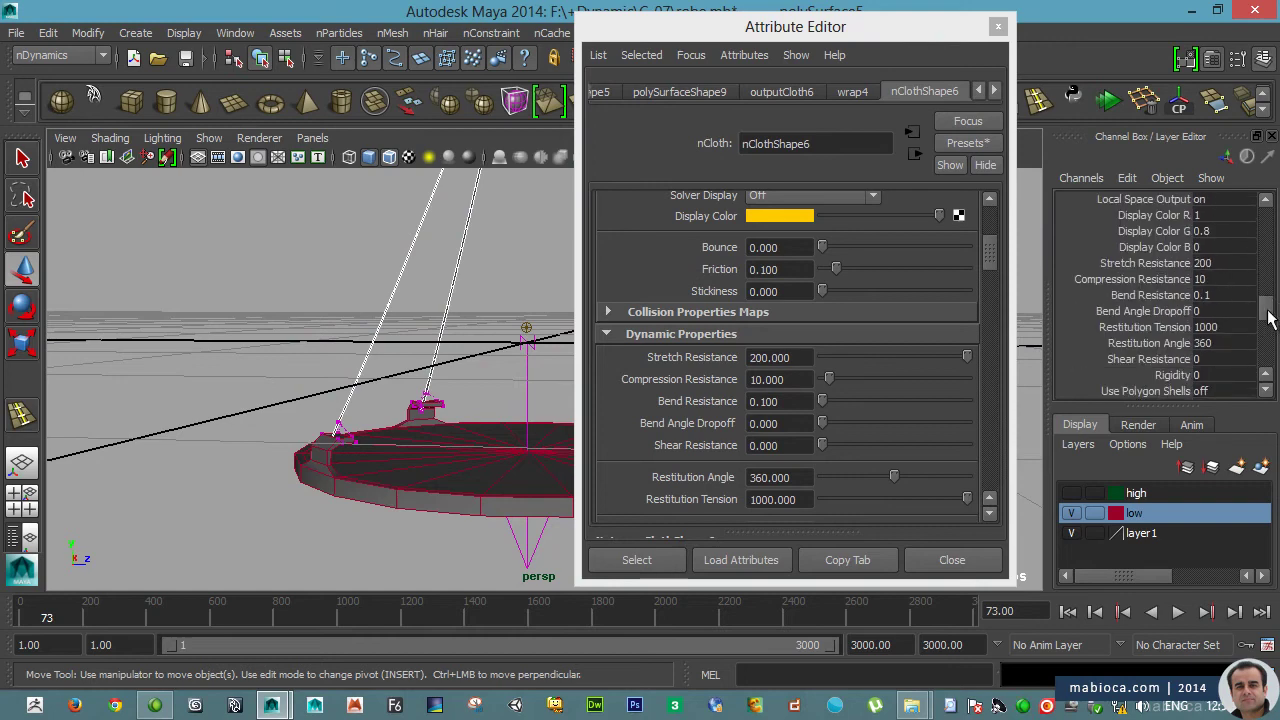
pyautogui.moveTo(1268, 318); pyautogui.dragTo(1268, 250)
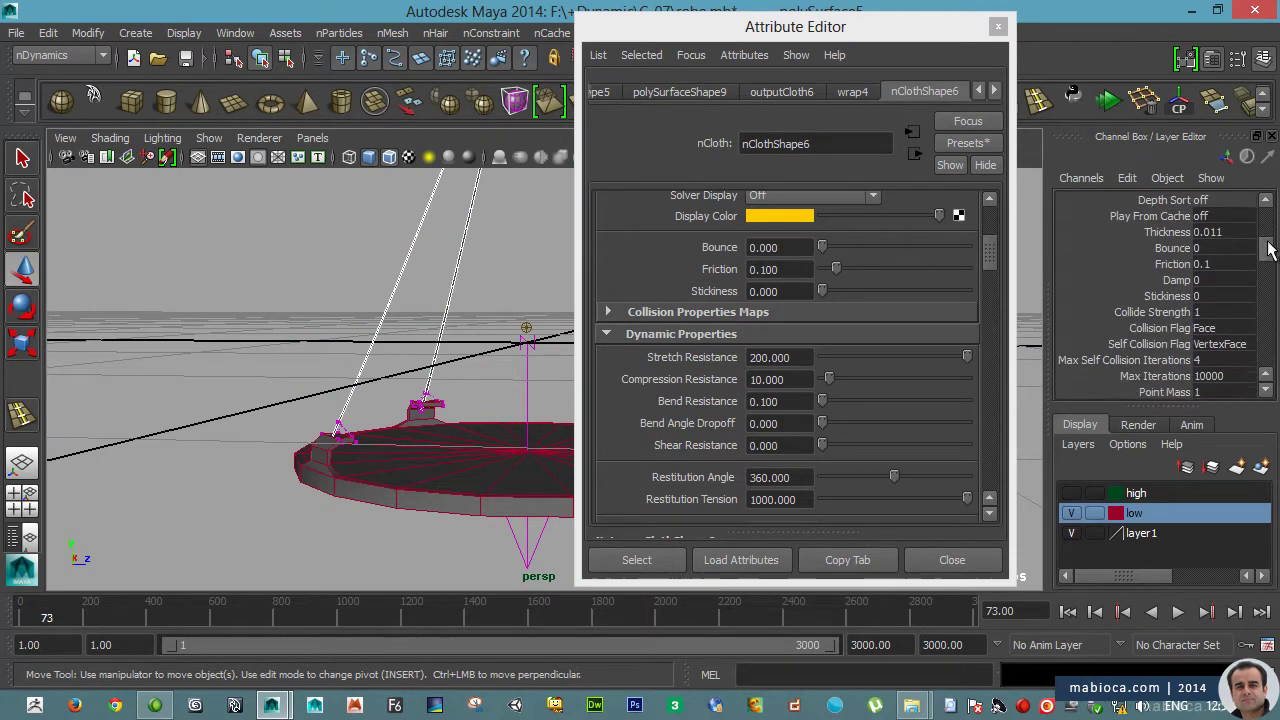
pyautogui.scroll(-5, 992, 298)
pyautogui.scroll(-5, 1268, 281)
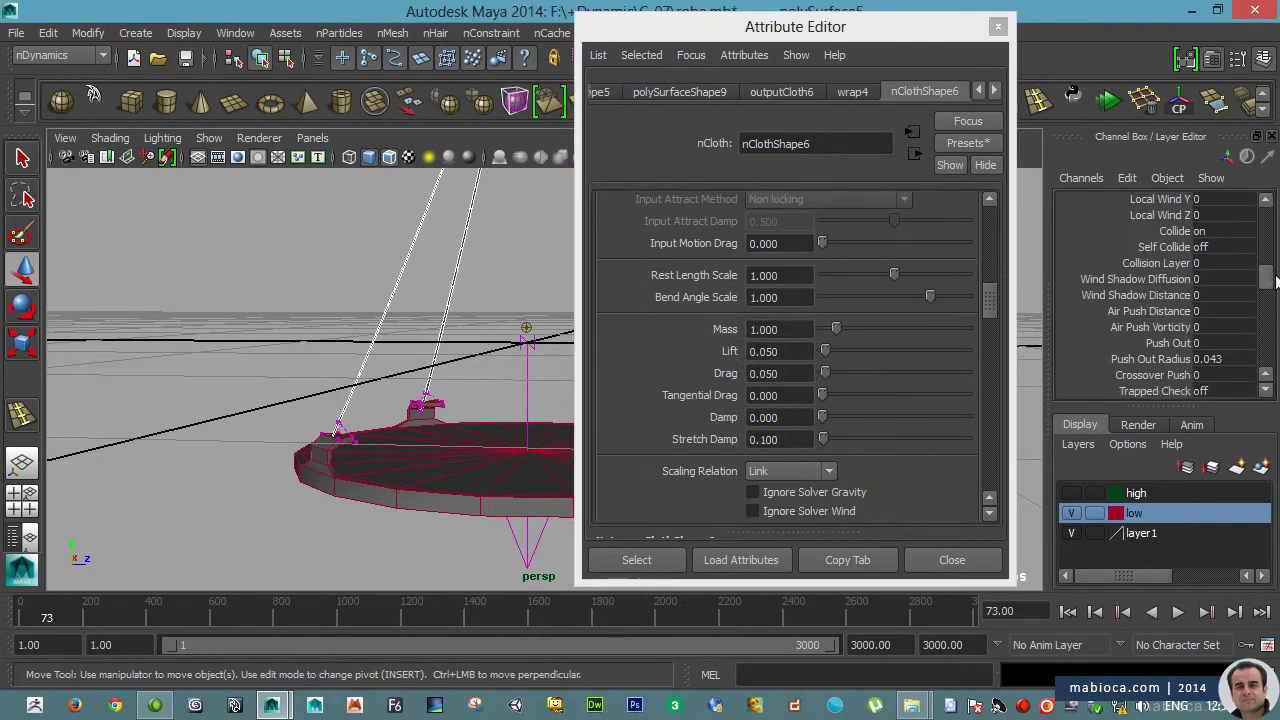
pyautogui.moveTo(1275, 281); pyautogui.dragTo(1268, 336)
pyautogui.doubleClick(1210, 355)
pyautogui.write('0.2')
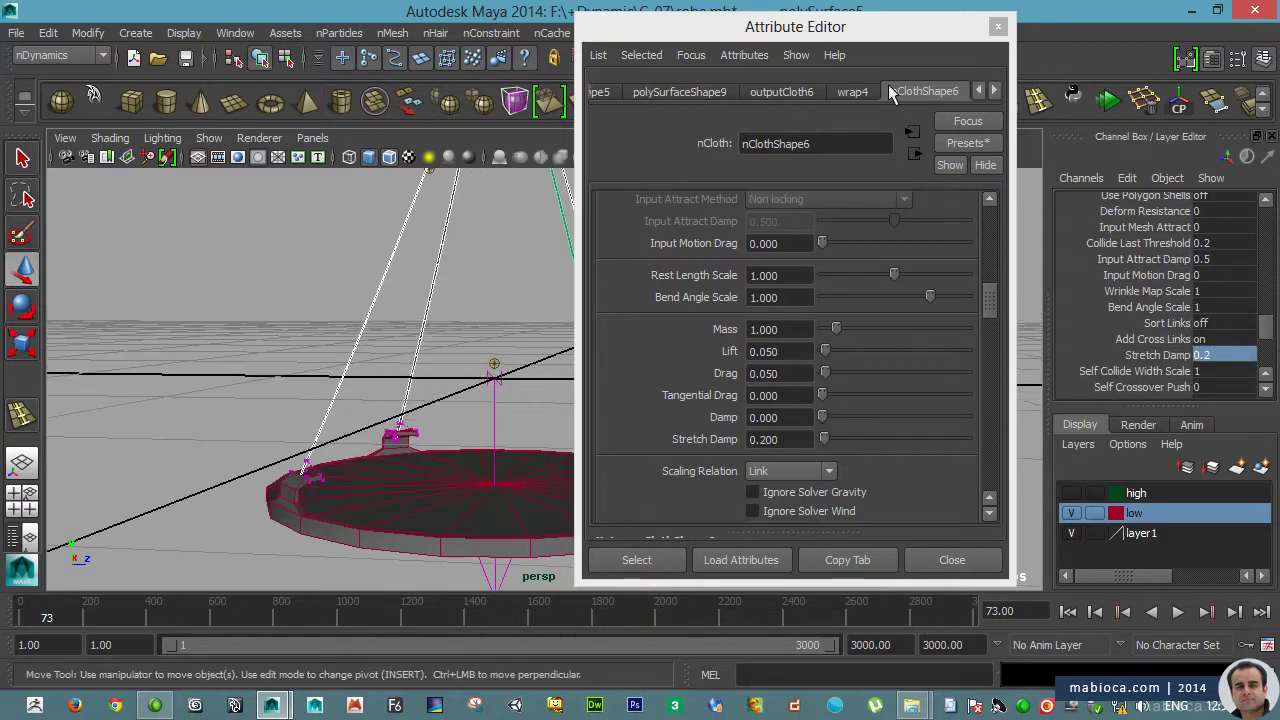
pyautogui.click(998, 26)
pyautogui.hotkey('shift', 'alt', 'v')
pyautogui.hotkey('alt', 'v')
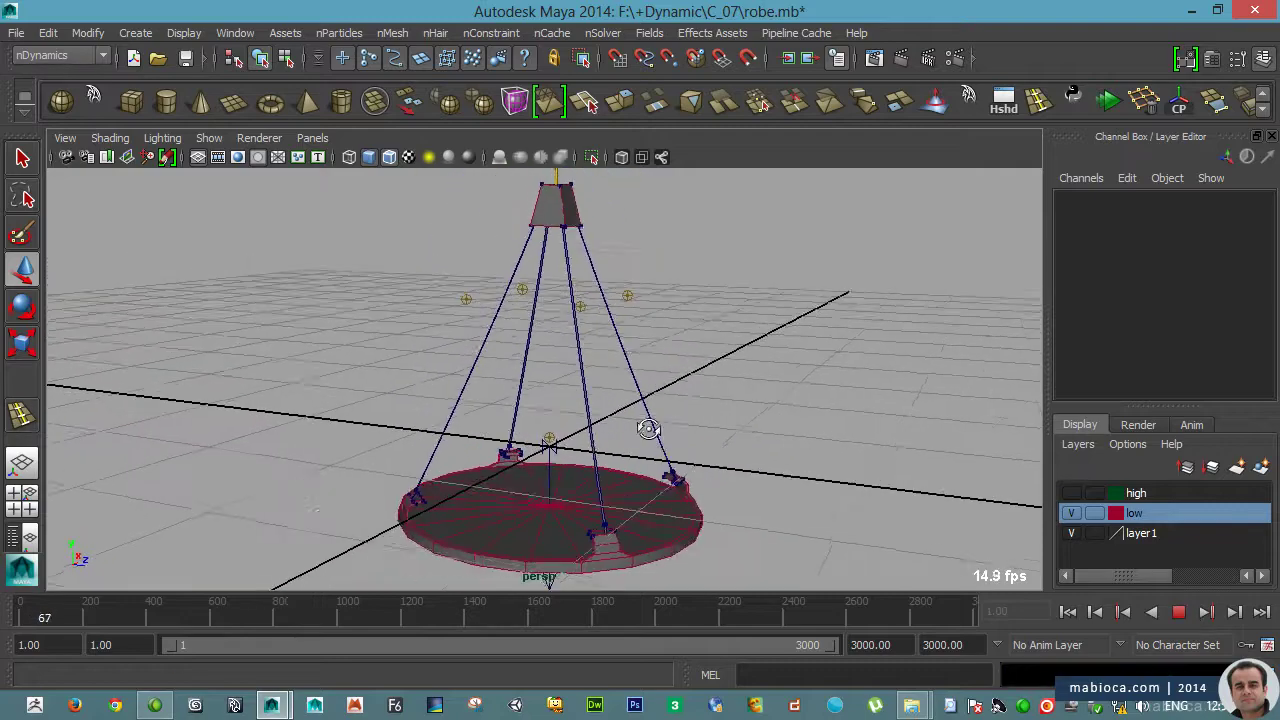
# - Stop and rewind playback, then select the rope and review its nCloth attributes
pyautogui.keyDown('alt'); pyautogui.moveTo(700, 330); pyautogui.dragTo(506, 409, button='right'); pyautogui.keyUp('alt')
pyautogui.hotkey('alt', 'v')
pyautogui.hotkey('shift', 'alt', 'v')
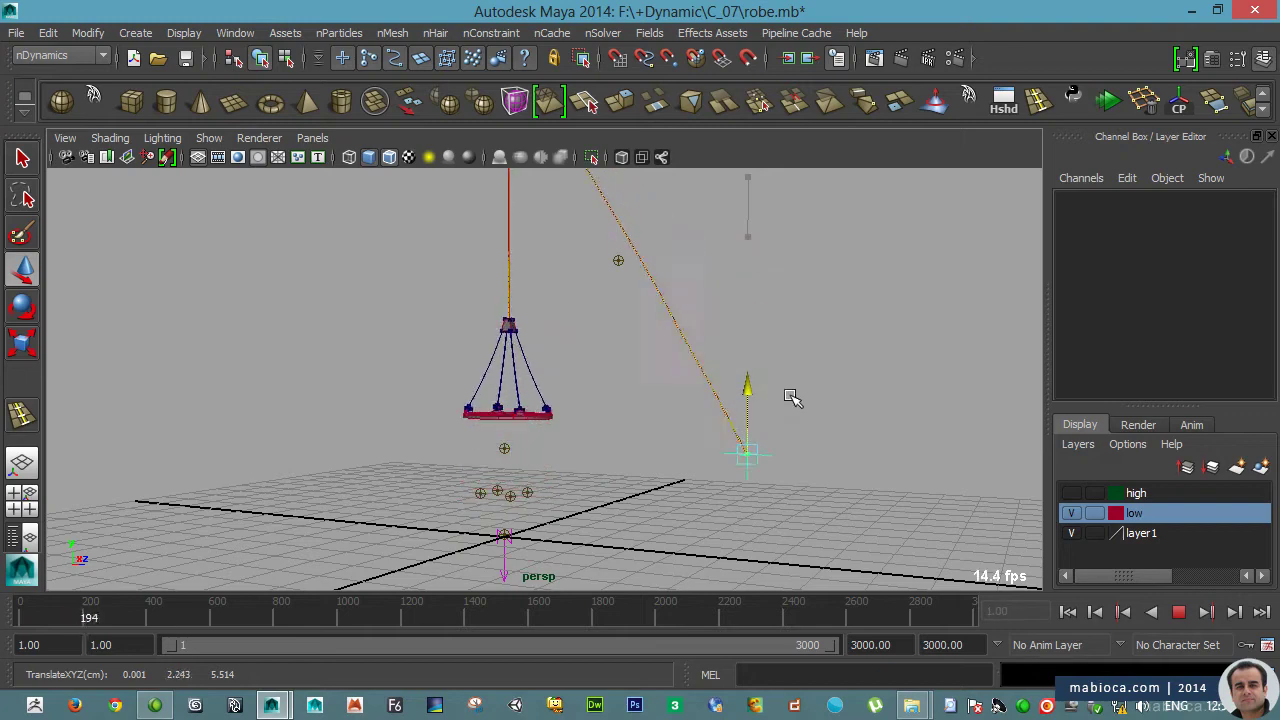
pyautogui.keyDown('alt'); pyautogui.moveTo(793, 427); pyautogui.dragTo(768, 464, button='middle'); pyautogui.keyUp('alt')
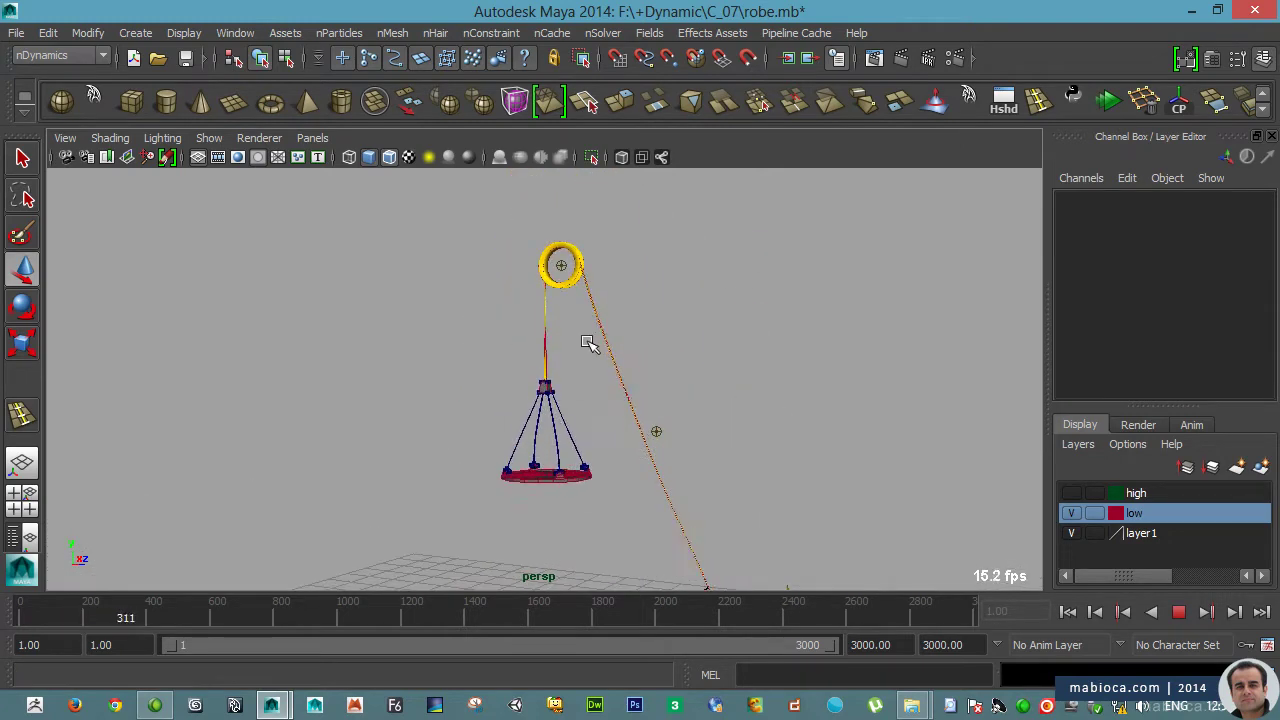
pyautogui.click(729, 394)
pyautogui.hotkey('ctrl', 'a')
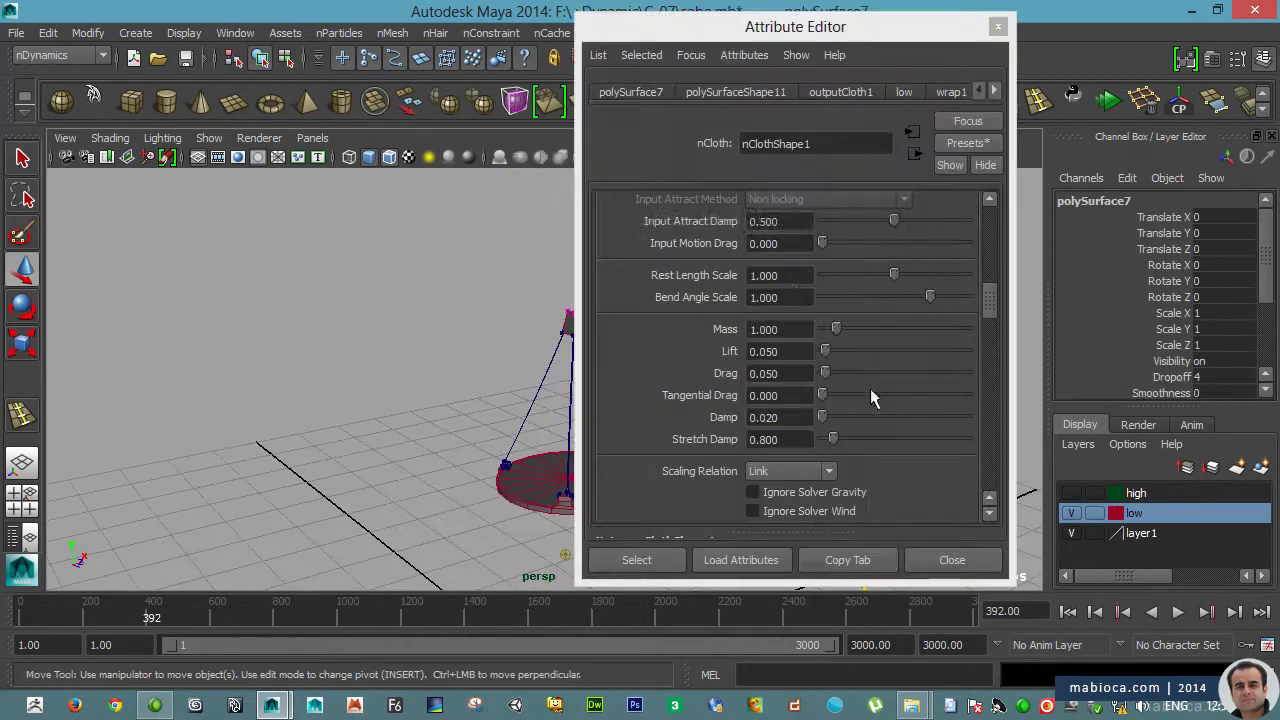
pyautogui.scroll(-3, 805, 380)
pyautogui.scroll(-2, 806, 420)
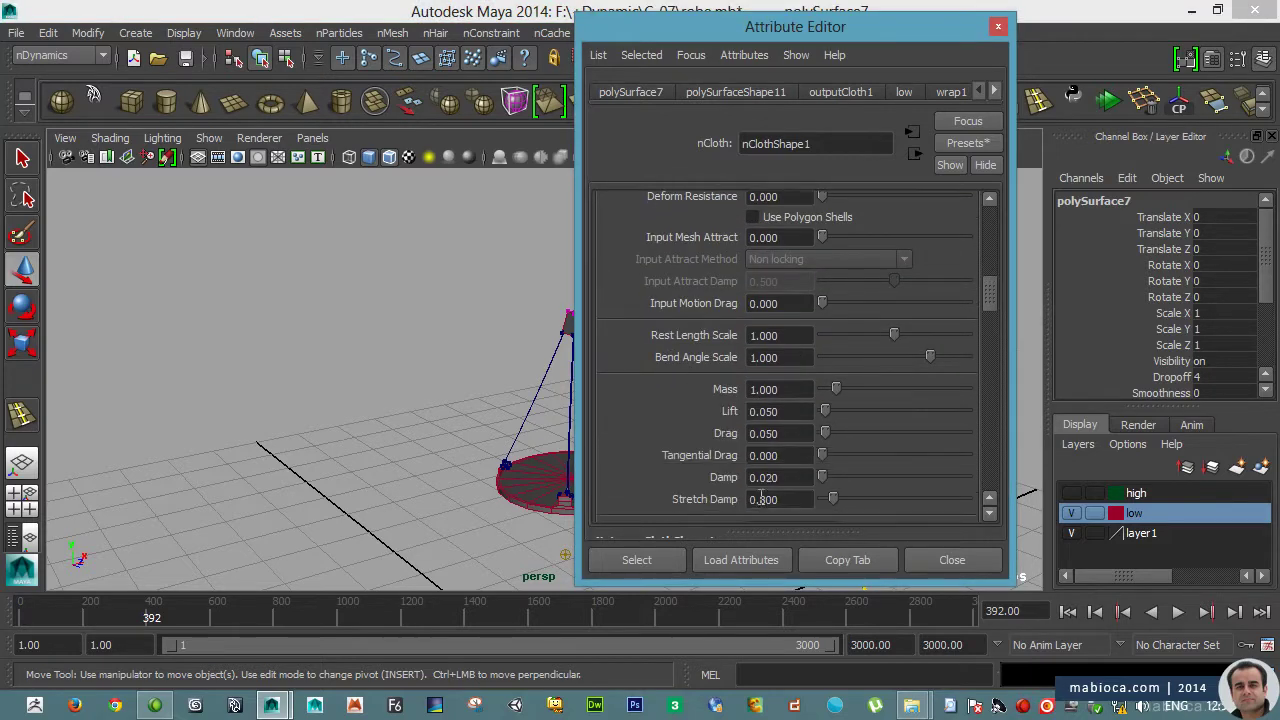
pyautogui.scroll(-4, 808, 449)
pyautogui.scroll(8, 865, 236)
pyautogui.click(998, 27)
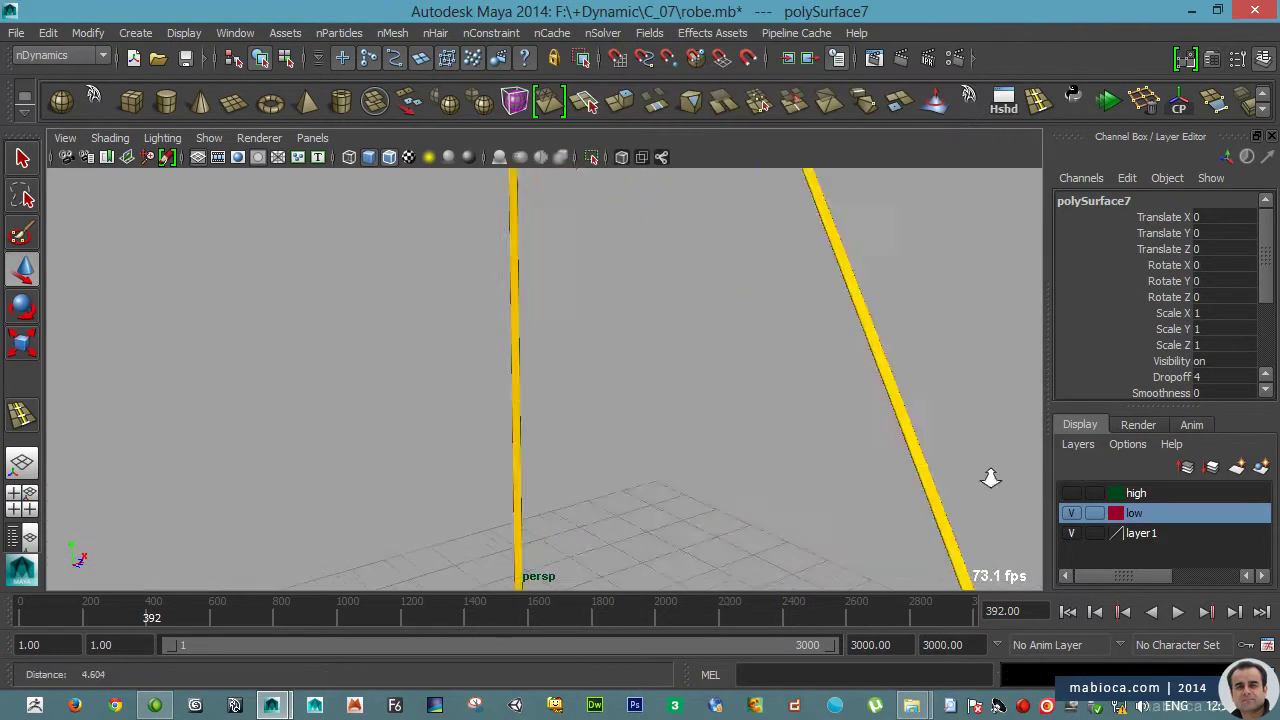
# - Add a component nConstraint on the rope with Max Distance 0.2
pyautogui.press('4')
pyautogui.click(491, 33)
pyautogui.click(511, 100)
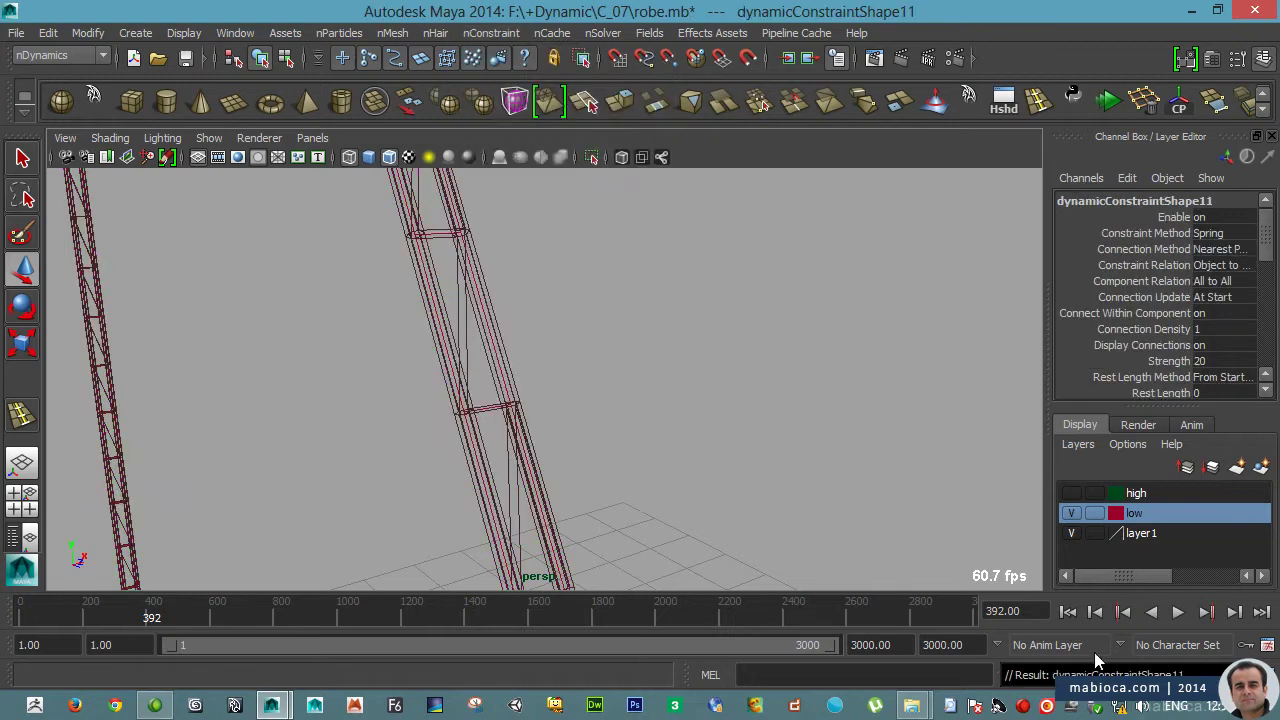
pyautogui.hotkey('alt', 'shift', 'v')
pyautogui.hotkey('ctrl', 'a')
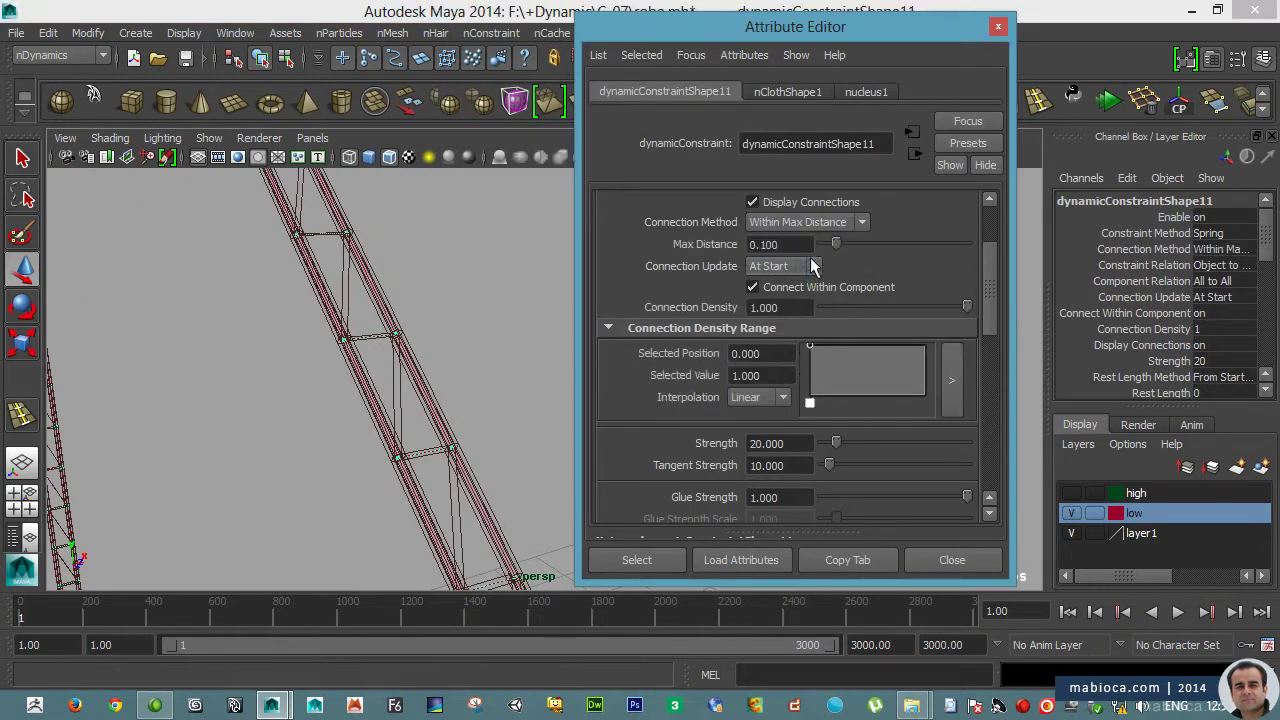
pyautogui.doubleClick(770, 244)
pyautogui.write('0.2')
pyautogui.press('Return')
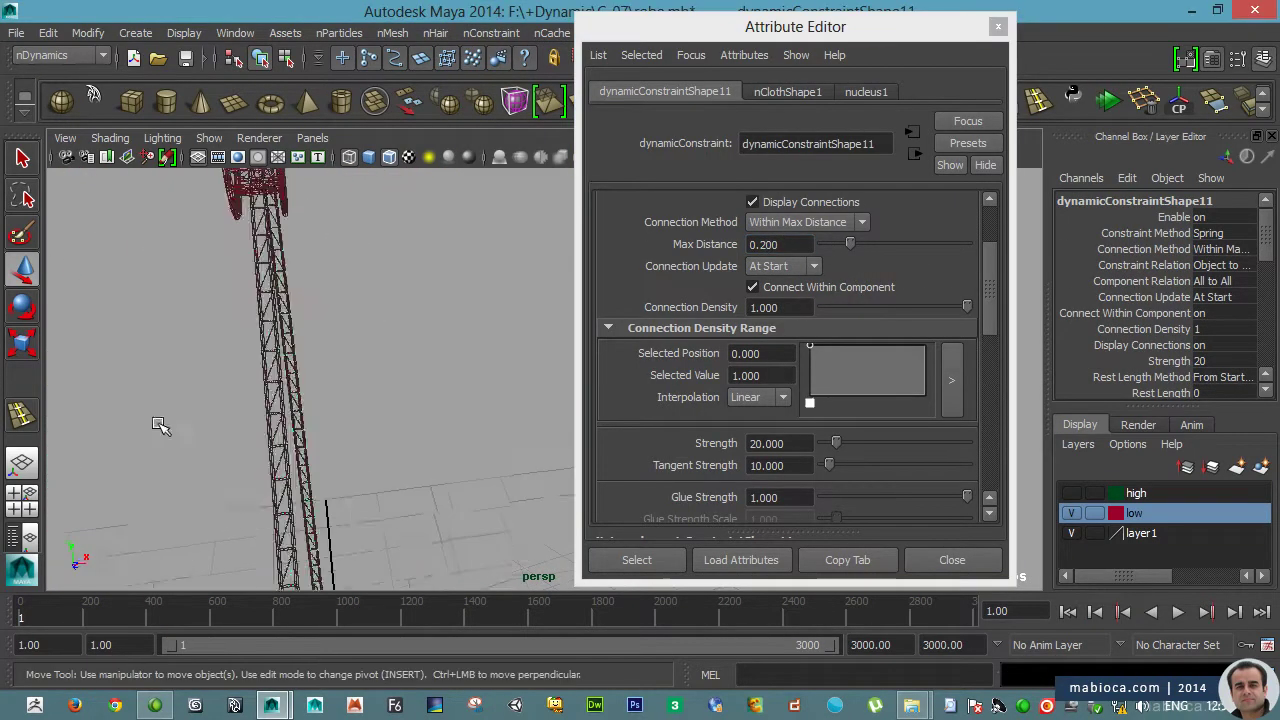
pyautogui.click(952, 560)
# - Put the constraint on a new hidden layer2 and frame the whole rig
pyautogui.press('5')
pyautogui.click(1265, 468)
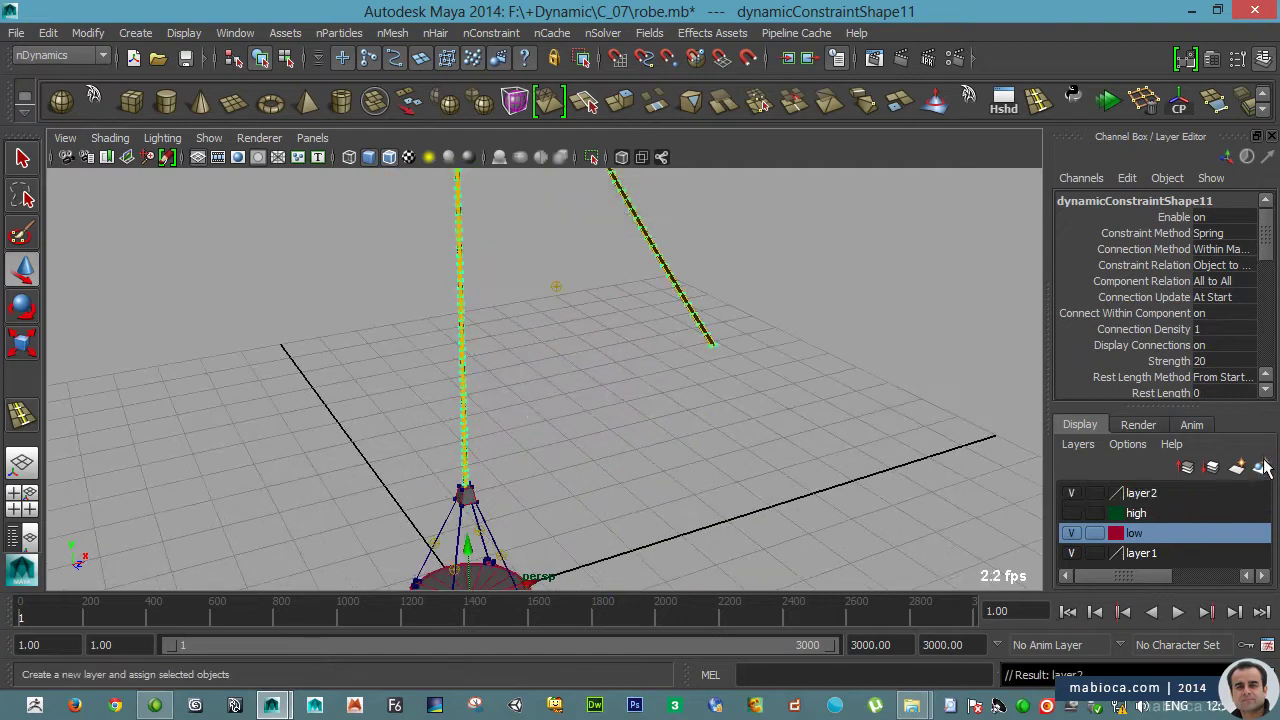
pyautogui.press('z')
pyautogui.hotkey('shift', 'z')
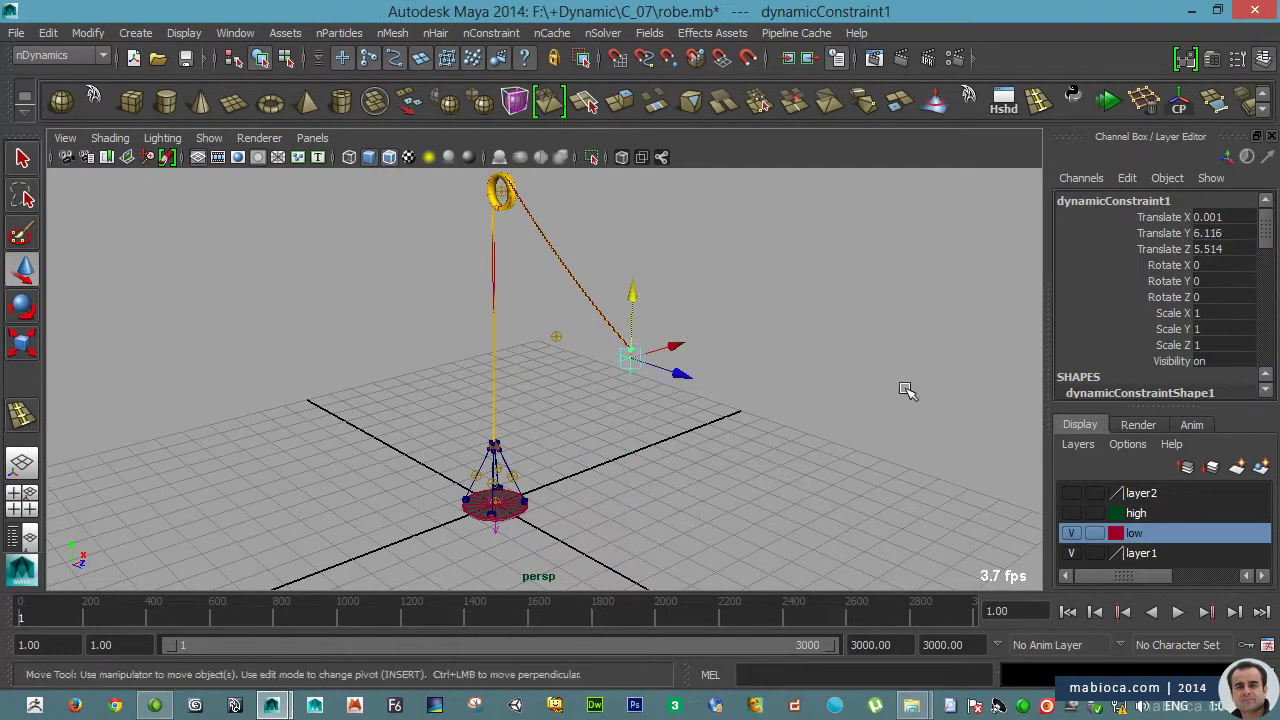
# - Watch the platform sway on its rope up close, then stop and rewind to frame 1
pyautogui.scroll(5, 715, 370)
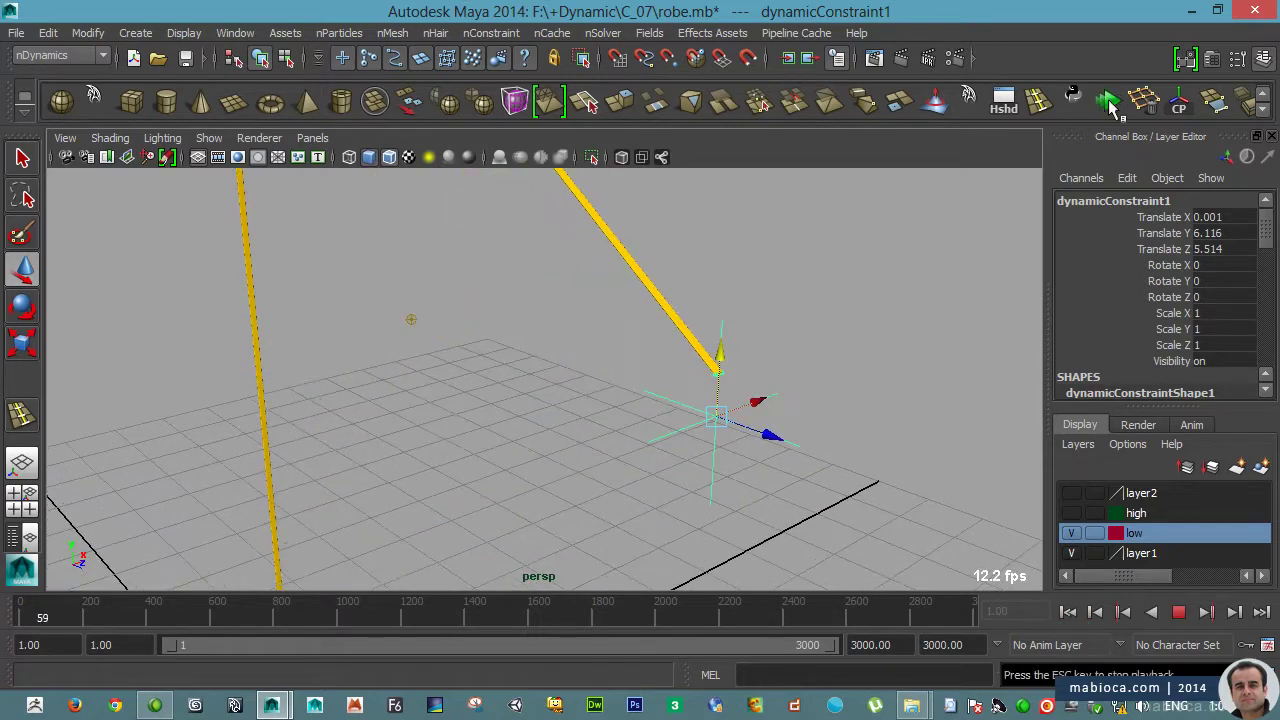
pyautogui.scroll(-5, 591, 428)
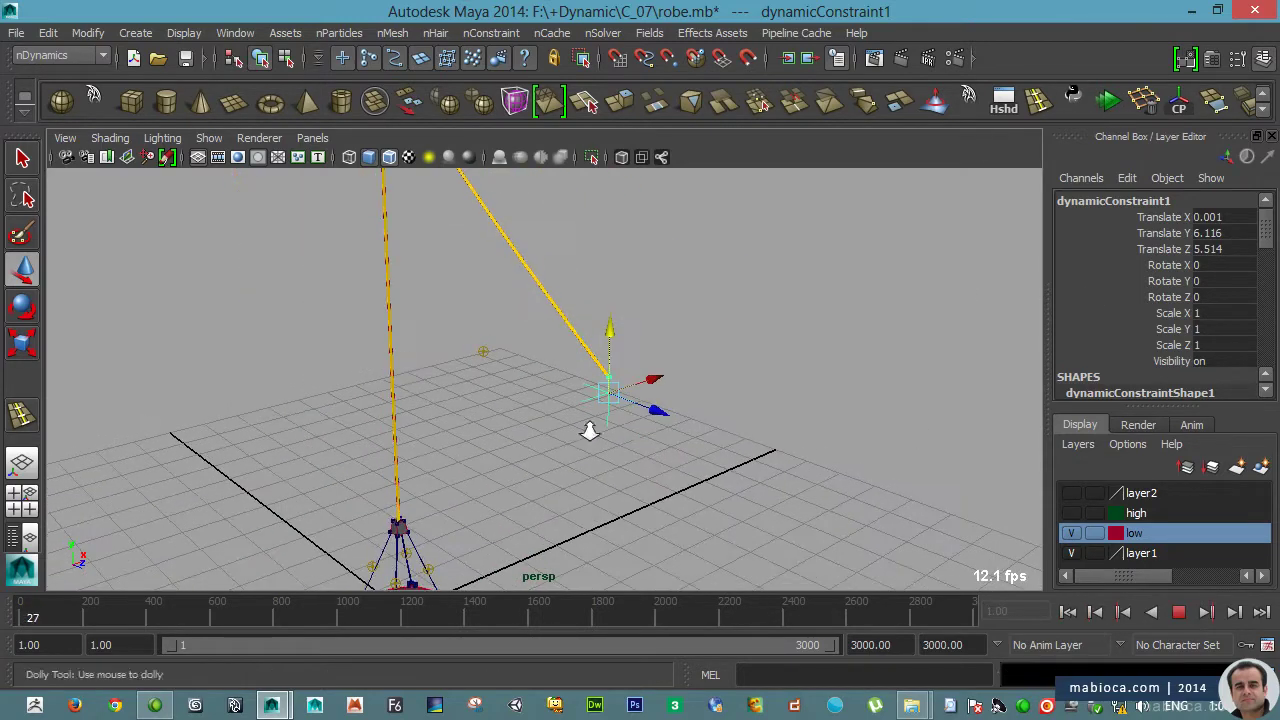
pyautogui.scroll(-2, 583, 333)
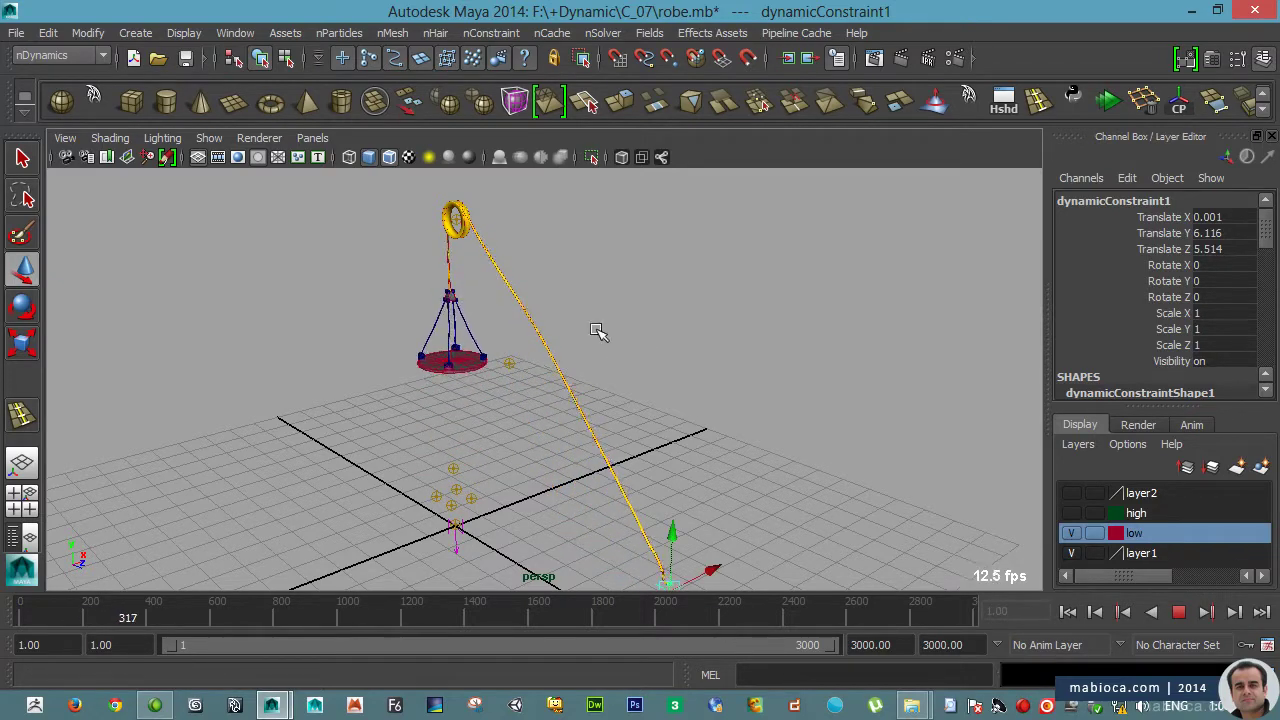
pyautogui.keyDown('alt'); pyautogui.moveTo(598, 332); pyautogui.dragTo(1003, 381, button='right'); pyautogui.keyUp('alt')
pyautogui.moveTo(417, 352)
pyautogui.keyDown('alt'); pyautogui.mouseDown(button='right')
pyautogui.moveTo(809, 371)
pyautogui.moveTo(606, 477)
pyautogui.moveTo(450, 480)
pyautogui.mouseUp(button='right'); pyautogui.keyUp('alt')
pyautogui.press('Escape')
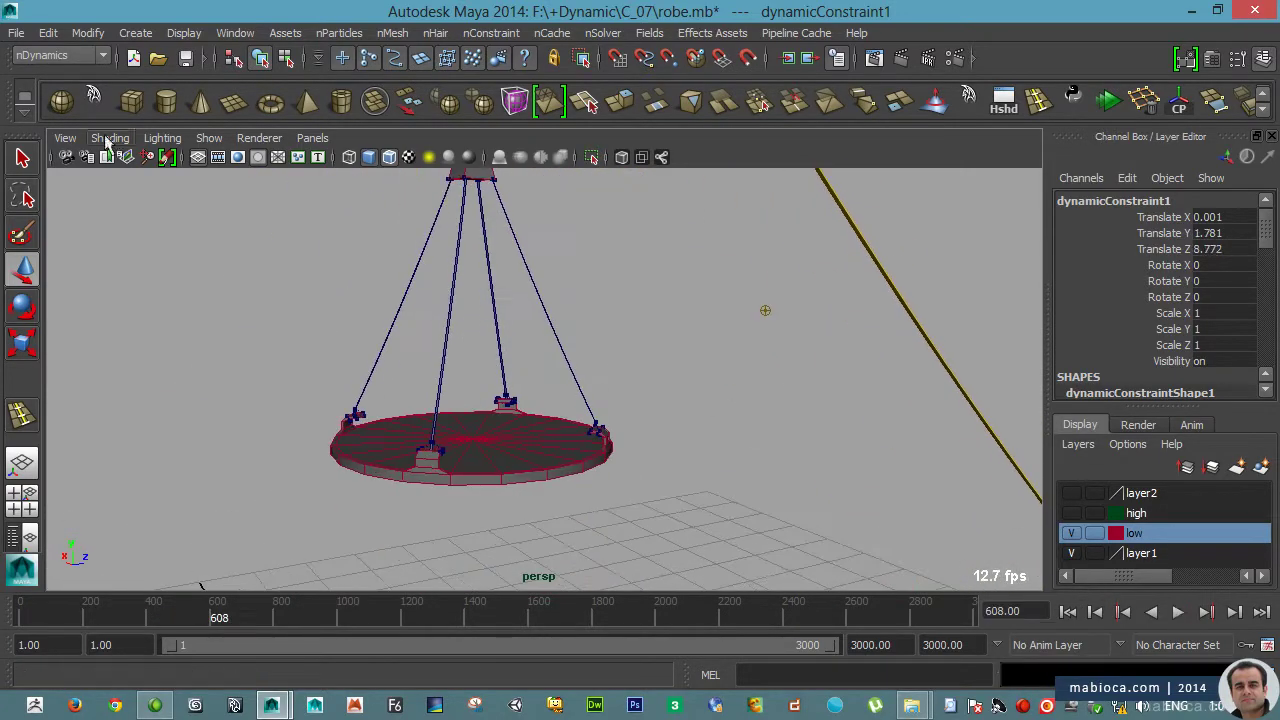
pyautogui.click(1063, 610)
# - Add cube pCube3 scaled to 0.621 on the platform and make it nCloth nClothShape8
pyautogui.moveTo(914, 371)
pyautogui.mouseDown()
pyautogui.moveTo(598, 275)
pyautogui.moveTo(660, 243)
pyautogui.moveTo(600, 400)
pyautogui.mouseUp()
pyautogui.click(131, 101)
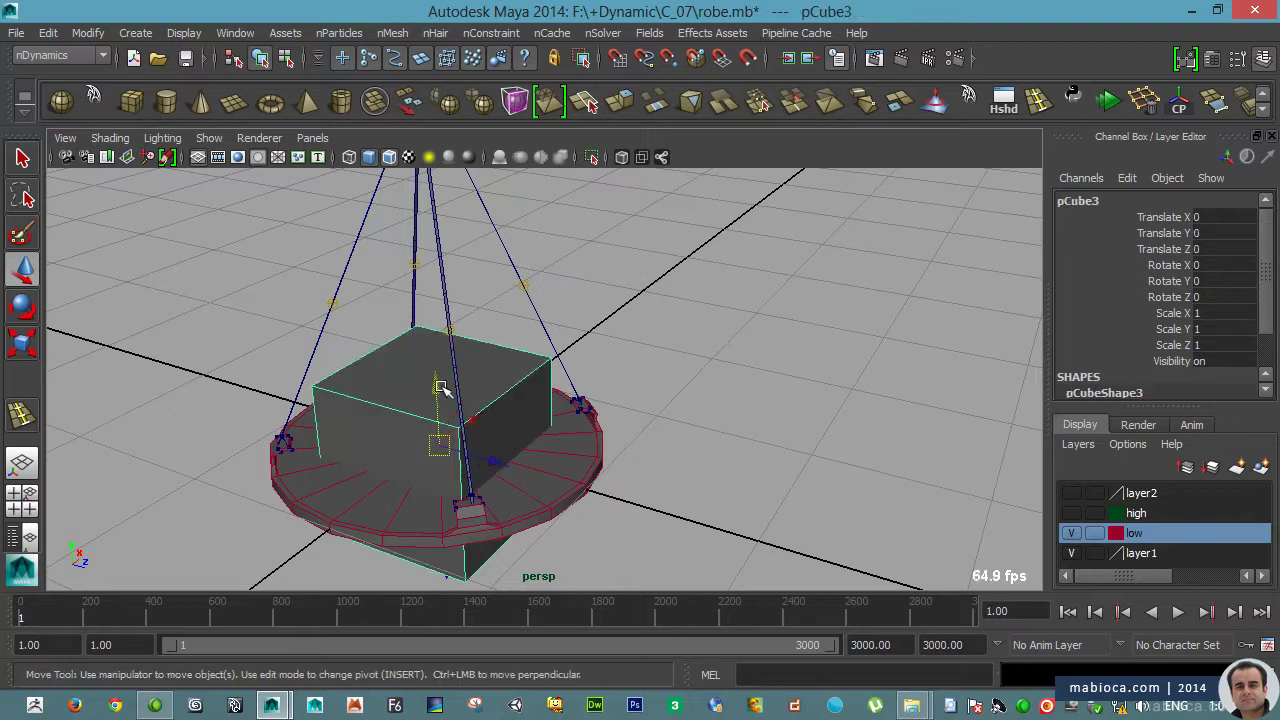
pyautogui.click(392, 32)
pyautogui.click(410, 92)
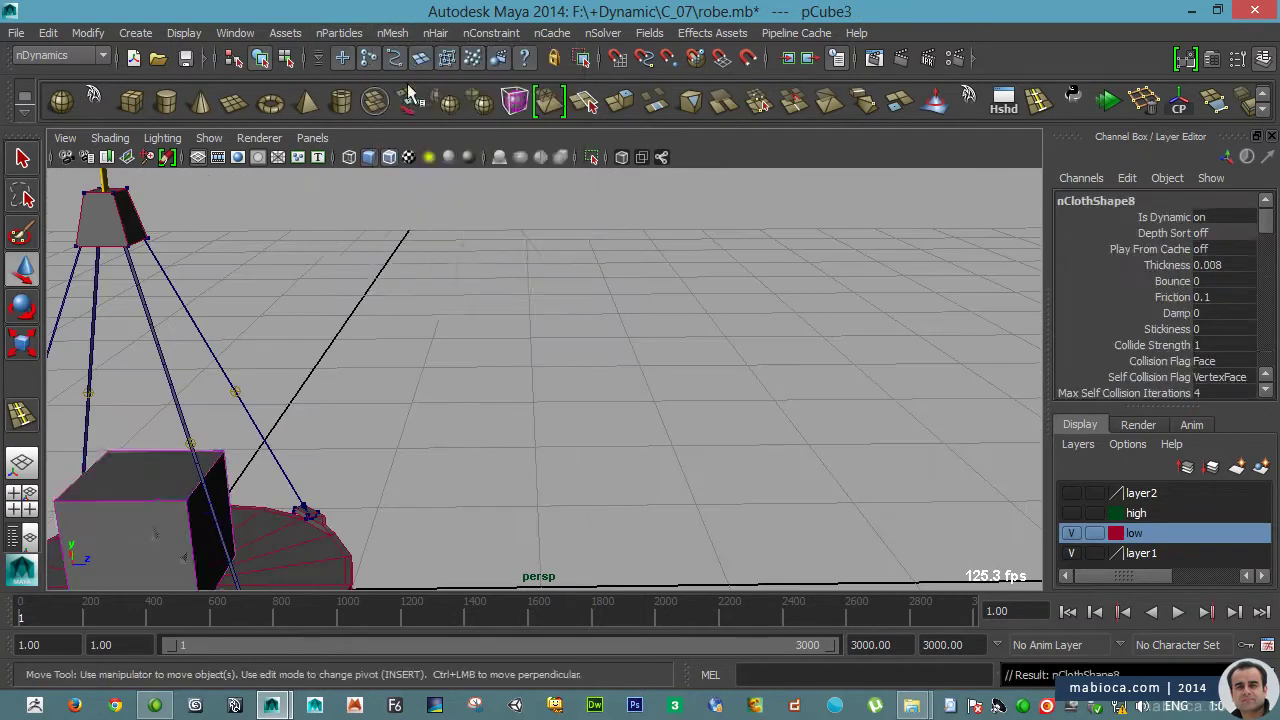
pyautogui.hotkey('ctrl', 'a')
pyautogui.scroll(-5, 837, 422)
pyautogui.scroll(-3, 837, 422)
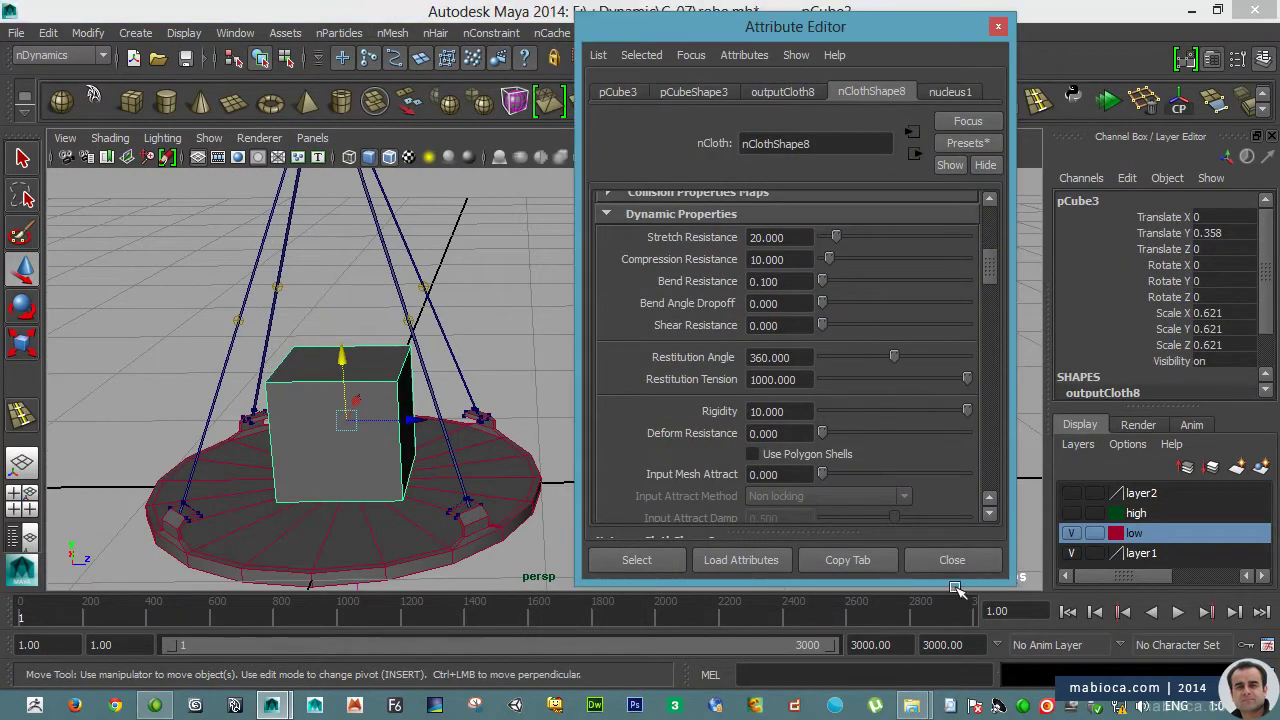
pyautogui.scroll(-5, 782, 377)
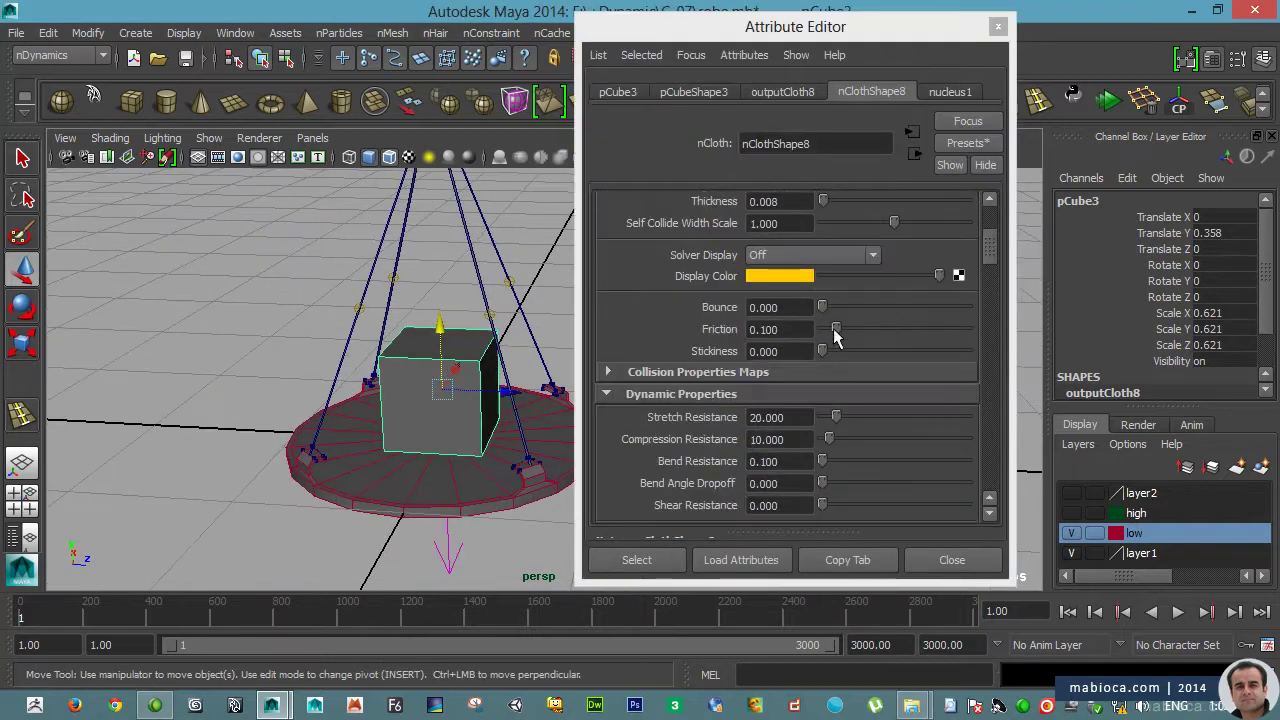
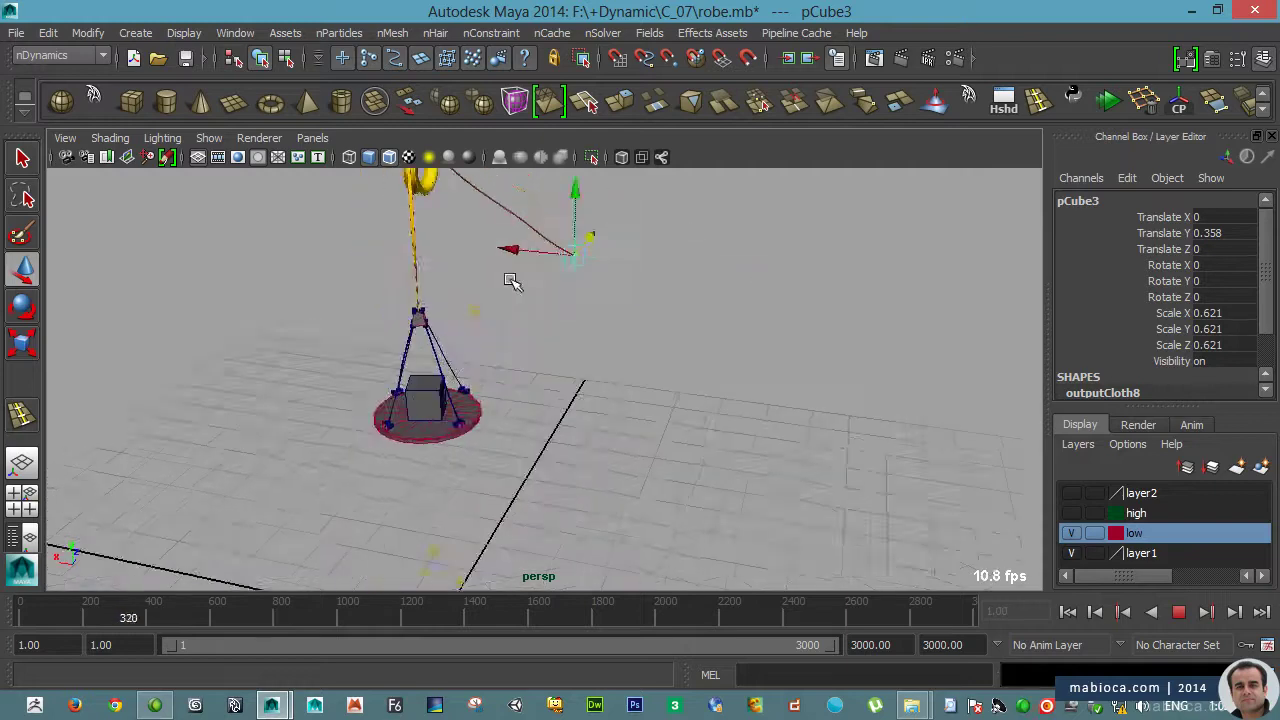
# - Change nClothShape8's Mass under Dynamic Properties from 0.2 to 1000
pyautogui.hotkey('ctrl', 'a')
pyautogui.moveTo(795, 26); pyautogui.dragTo(968, 18)
pyautogui.scroll(-3, 960, 350)
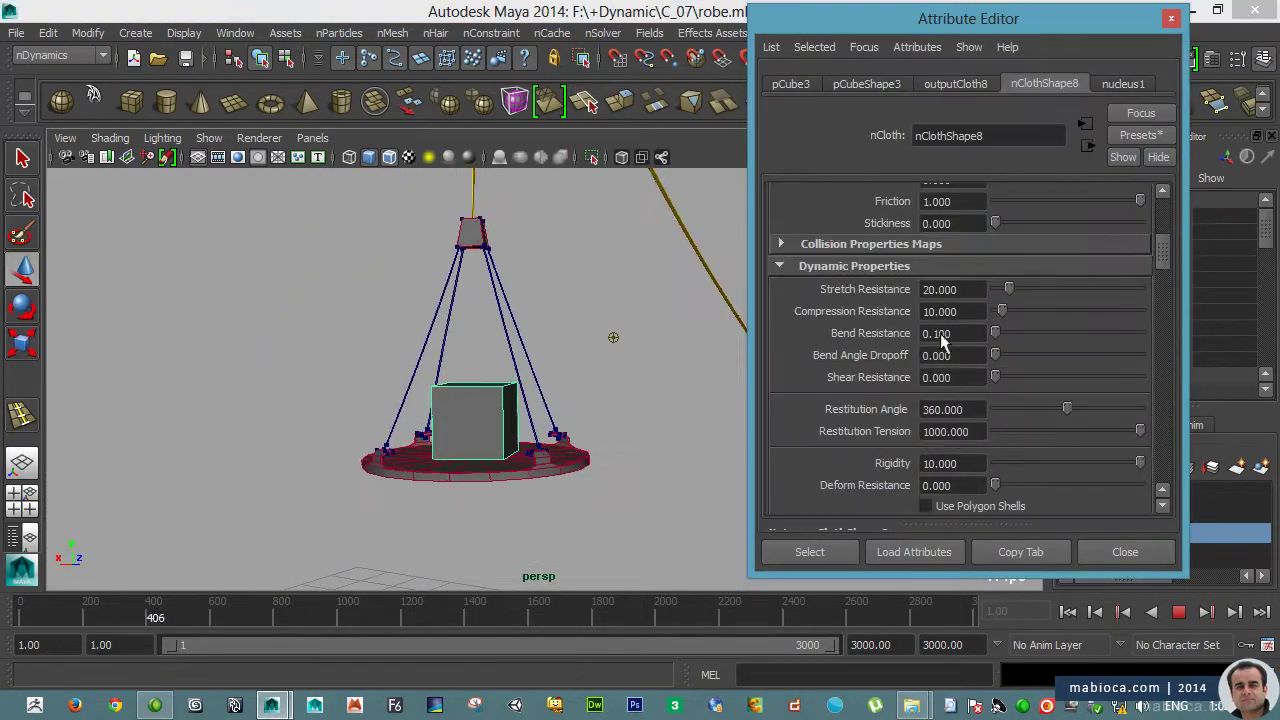
pyautogui.scroll(-2, 960, 390)
pyautogui.doubleClick(945, 400)
pyautogui.scroll(-4, 967, 378)
pyautogui.scroll(-2, 973, 340)
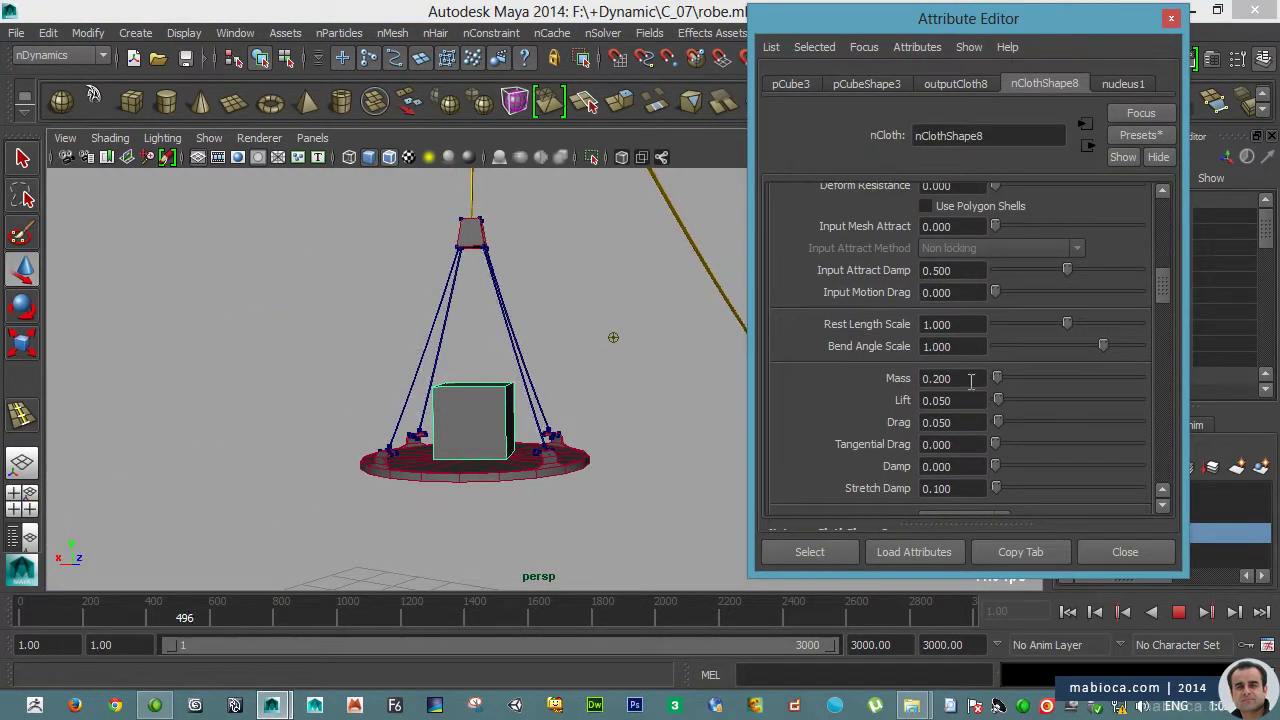
pyautogui.doubleClick(950, 378)
pyautogui.write('1')
pyautogui.press('Return')
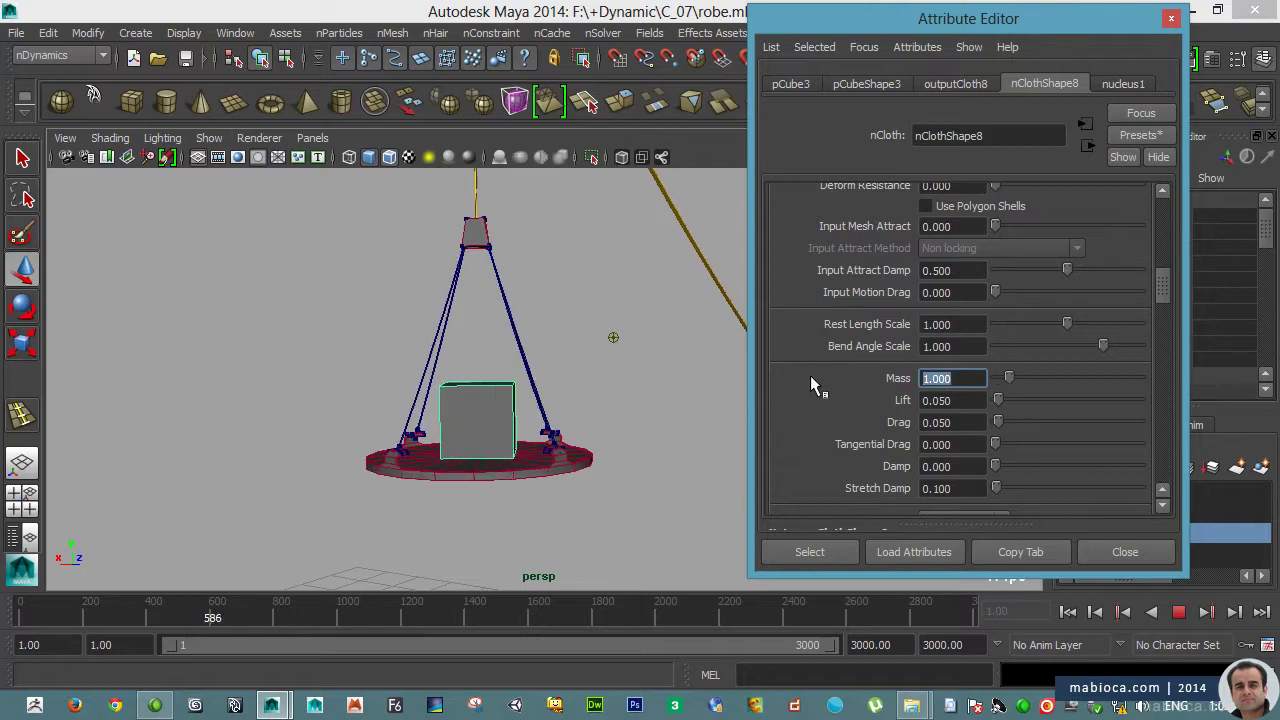
pyautogui.write('10')
pyautogui.press('Return')
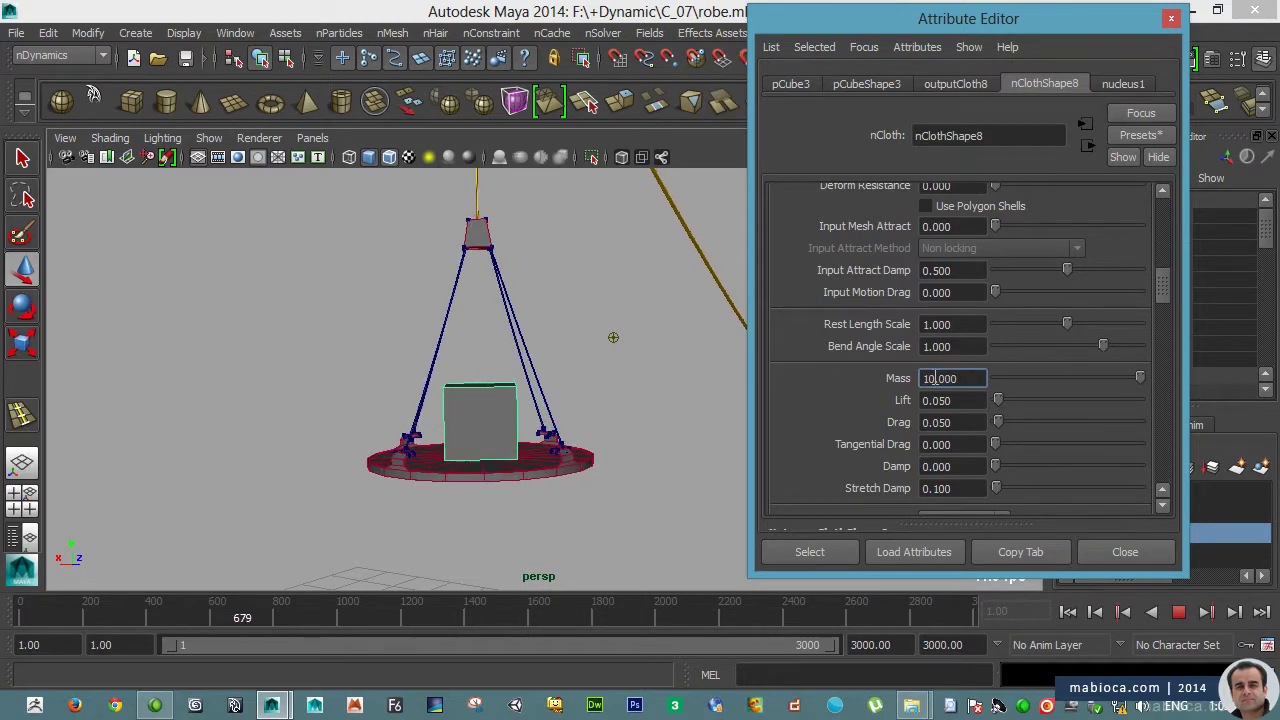
pyautogui.write('1000.000')
pyautogui.press('Return')
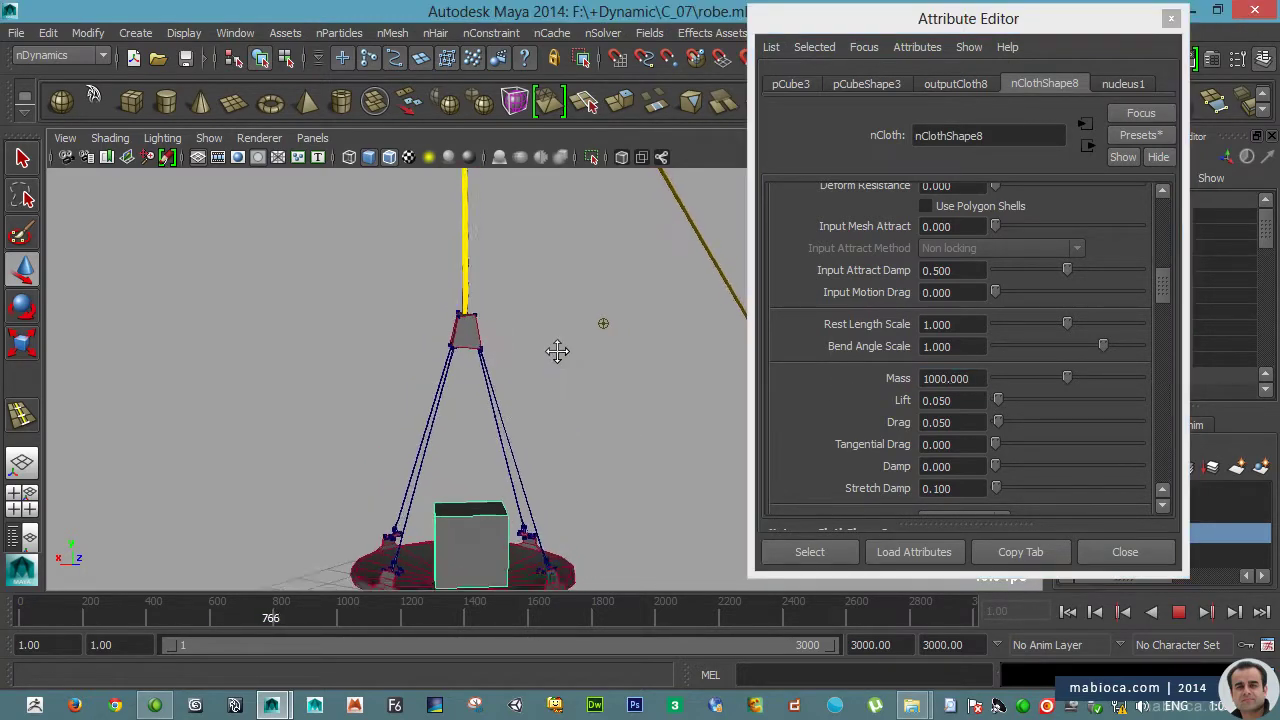
# - Rewind the simulation and replay it from frame 1, orbiting to watch the rig
pyautogui.click(1178, 612)
pyautogui.hotkey('alt', 'shift', 'v')
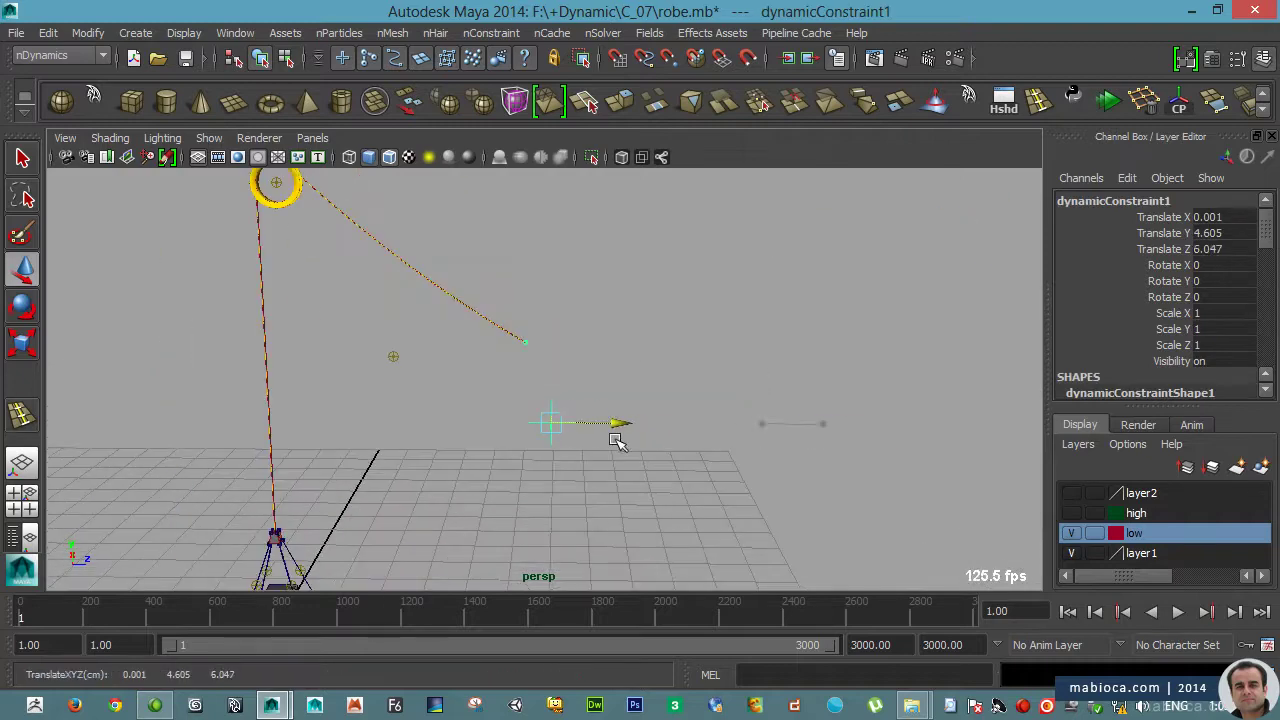
pyautogui.hotkey('alt', 'v')
pyautogui.click(1066, 611)
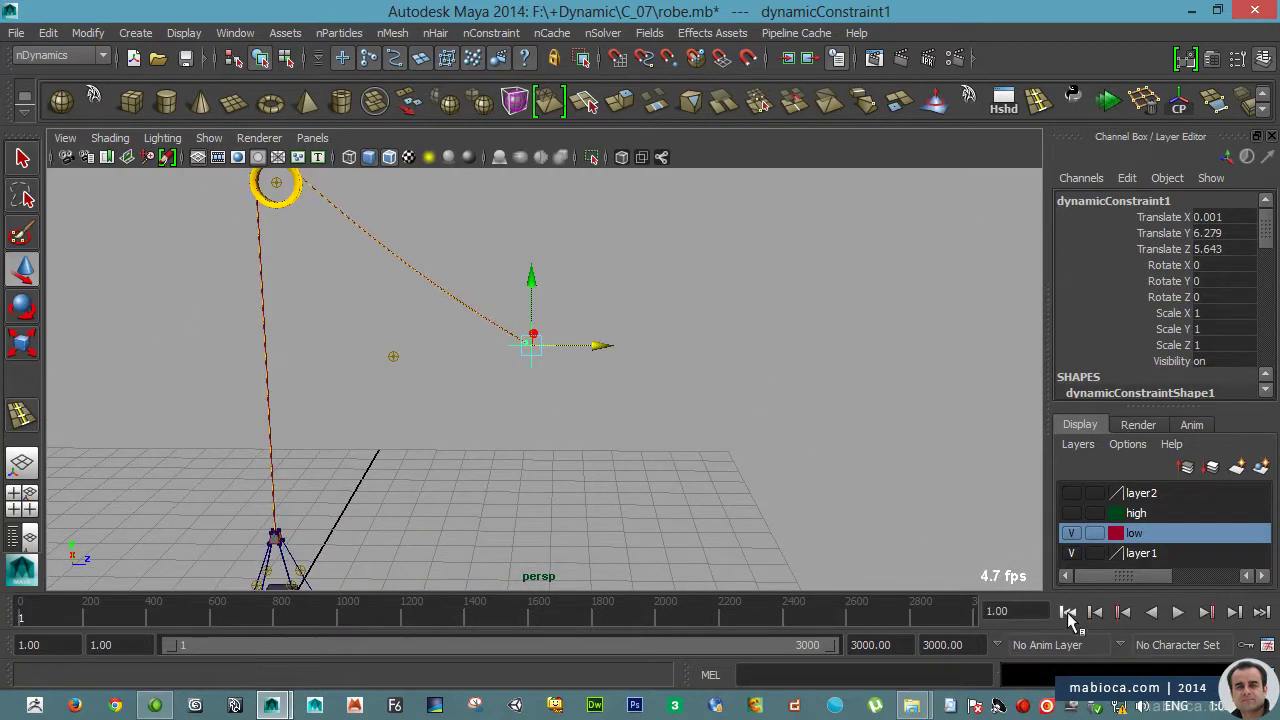
pyautogui.moveTo(651, 349)
pyautogui.keyDown('alt'); pyautogui.mouseDown()
pyautogui.moveTo(500, 386)
pyautogui.moveTo(523, 391)
pyautogui.mouseUp(); pyautogui.keyUp('alt')
pyautogui.click(1179, 612)
pyautogui.click(1066, 611)
# - Play the simulation and drag the rope's end locator right along X
pyautogui.hotkey('ctrl', 'a')
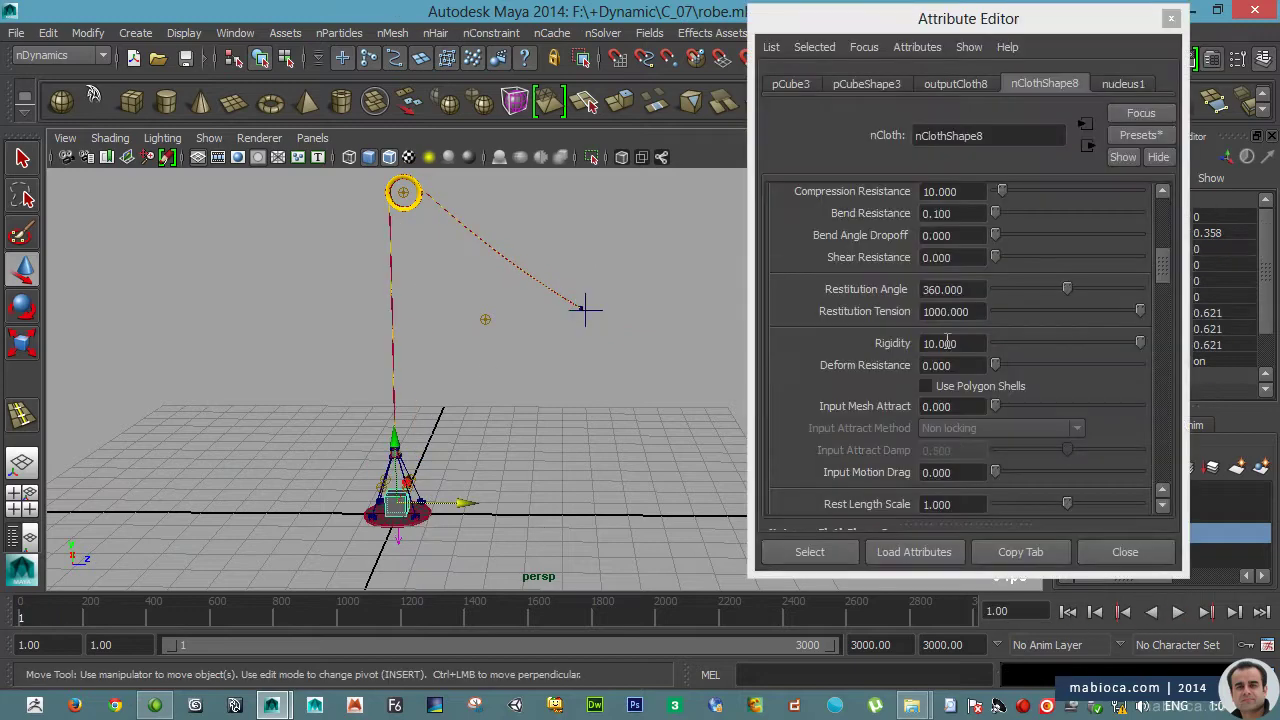
pyautogui.scroll(-5, 982, 262)
pyautogui.hotkey('ctrl', 'a')
pyautogui.hotkey('alt', 'v')
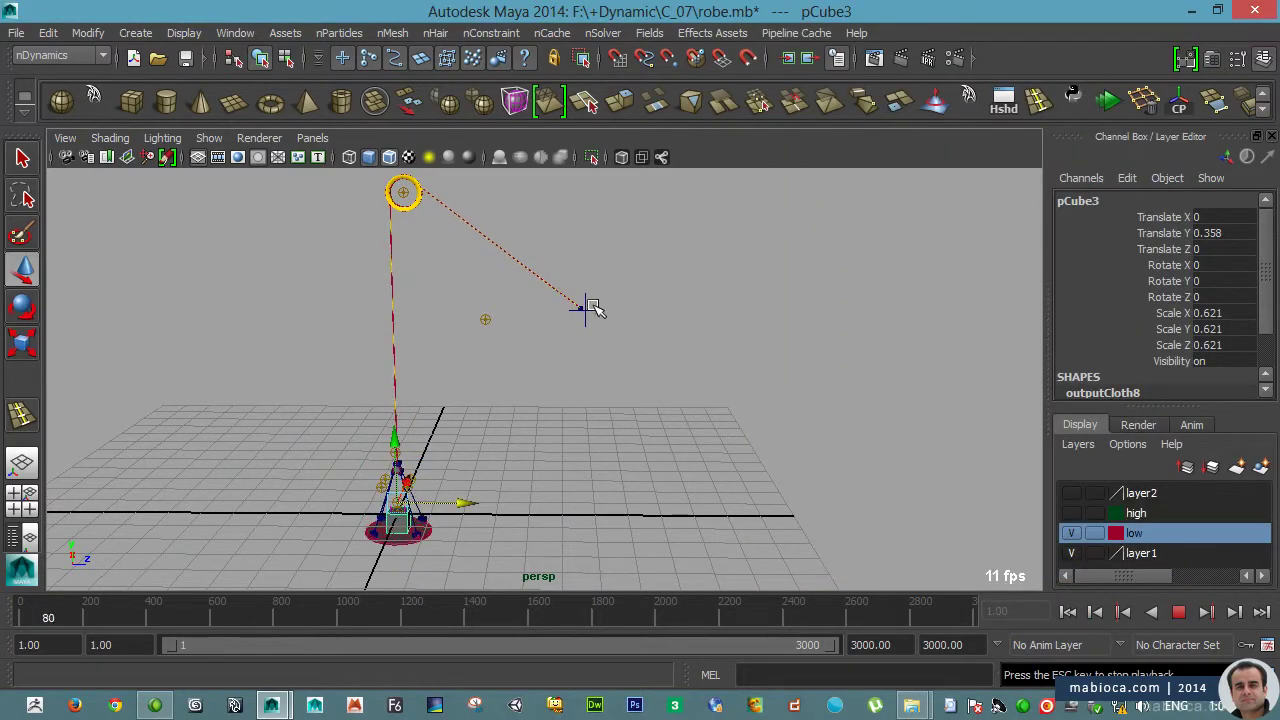
pyautogui.moveTo(590, 308); pyautogui.dragTo(706, 314)
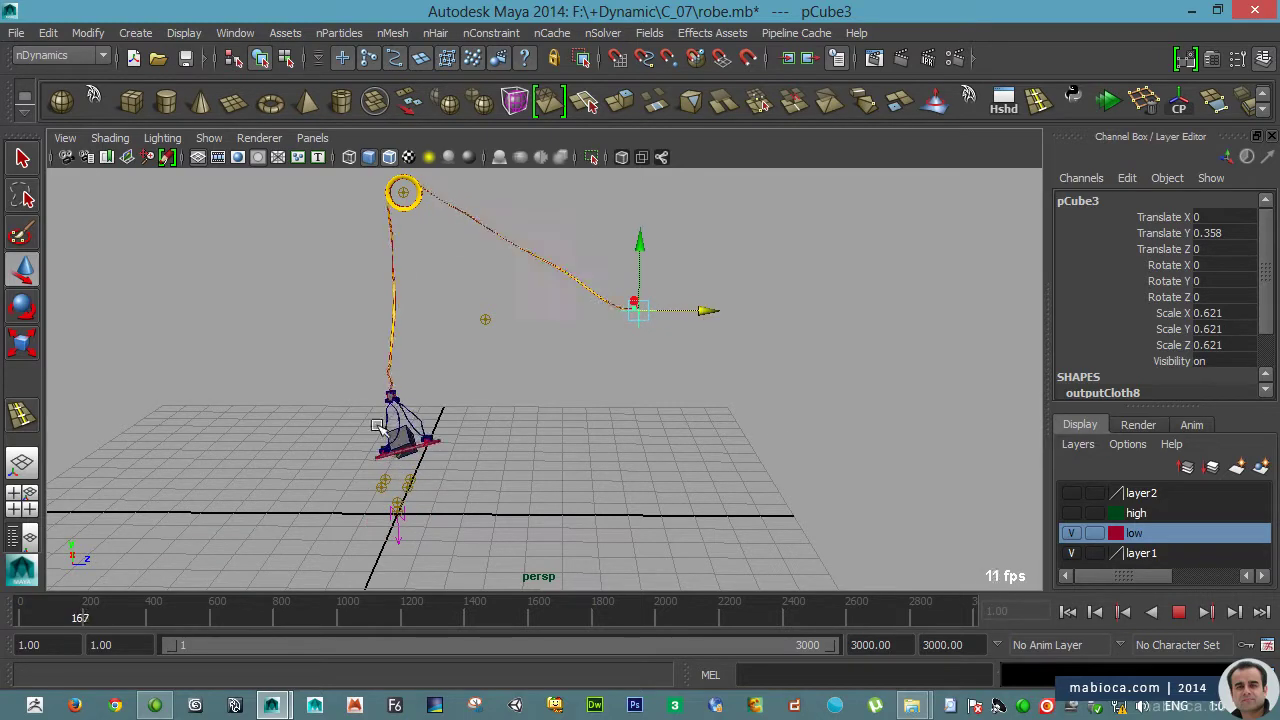
# - Rewind, replay, and pull the rope end further right to lift the platform
pyautogui.press('Escape')
pyautogui.hotkey('alt', 'shift', 'v')
pyautogui.hotkey('ctrl', 'a')
pyautogui.hotkey('ctrl', 'a')
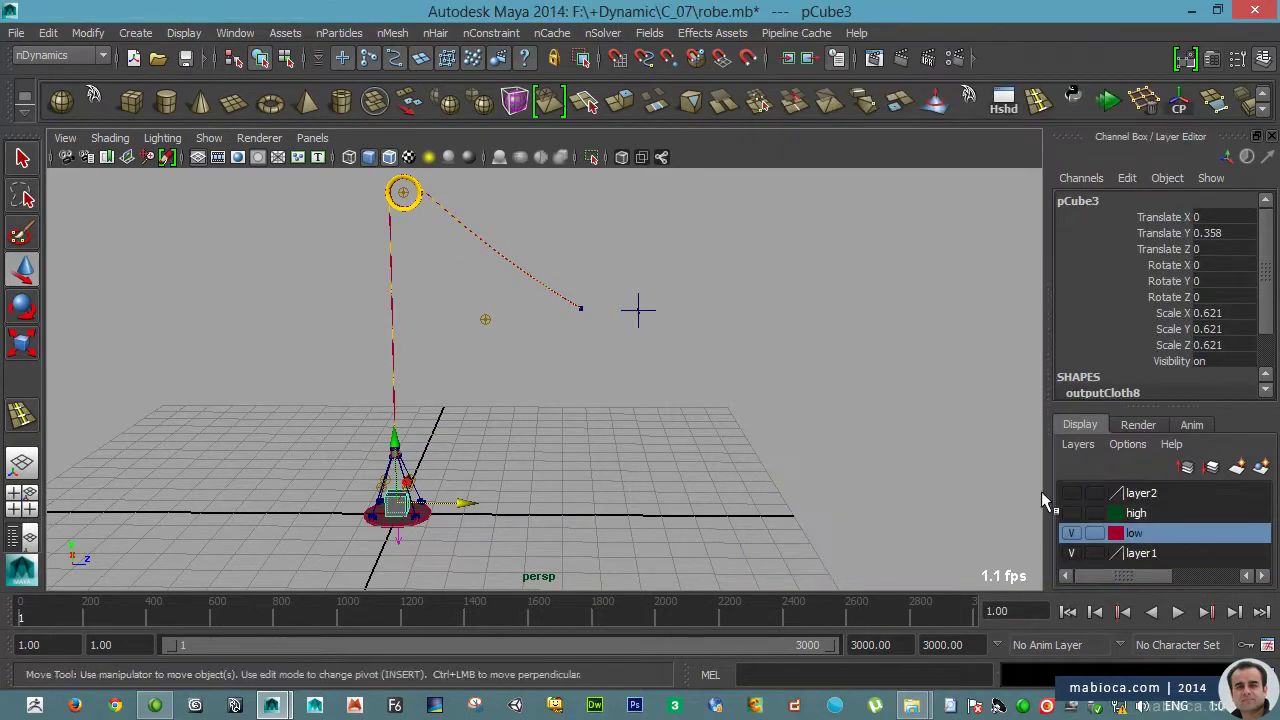
pyautogui.click(1107, 100)
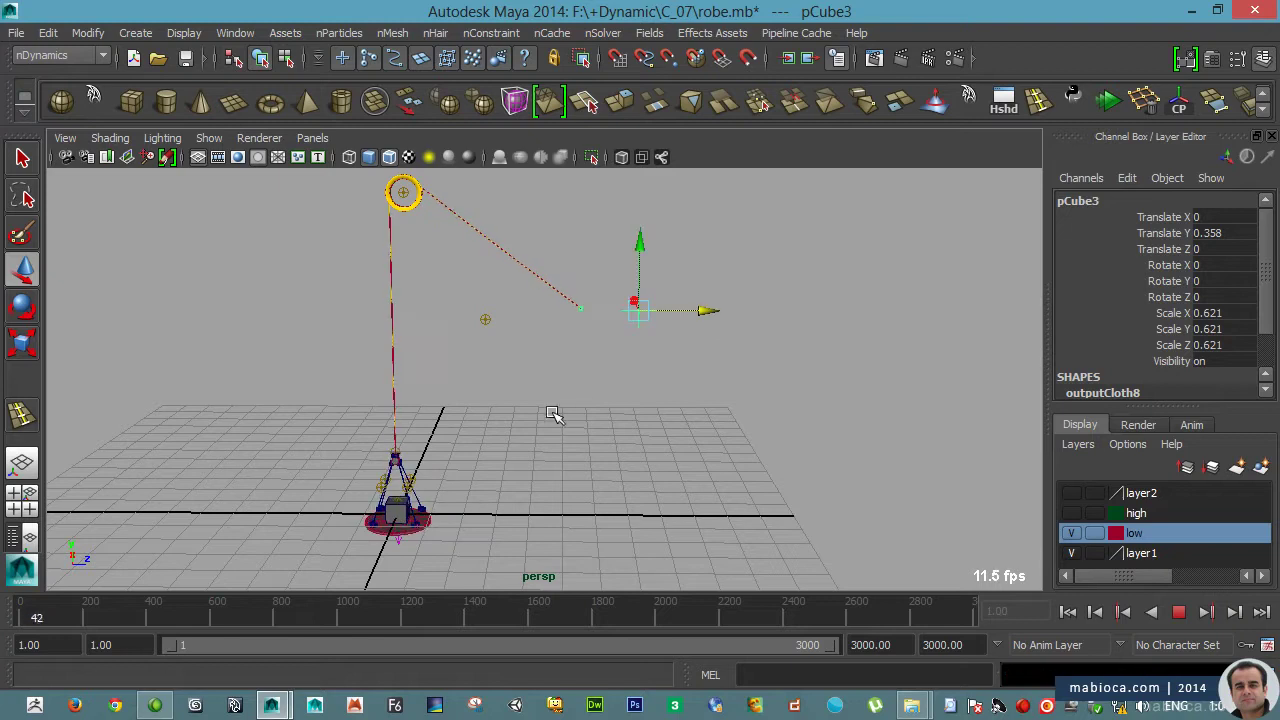
pyautogui.moveTo(706, 311); pyautogui.dragTo(878, 313)
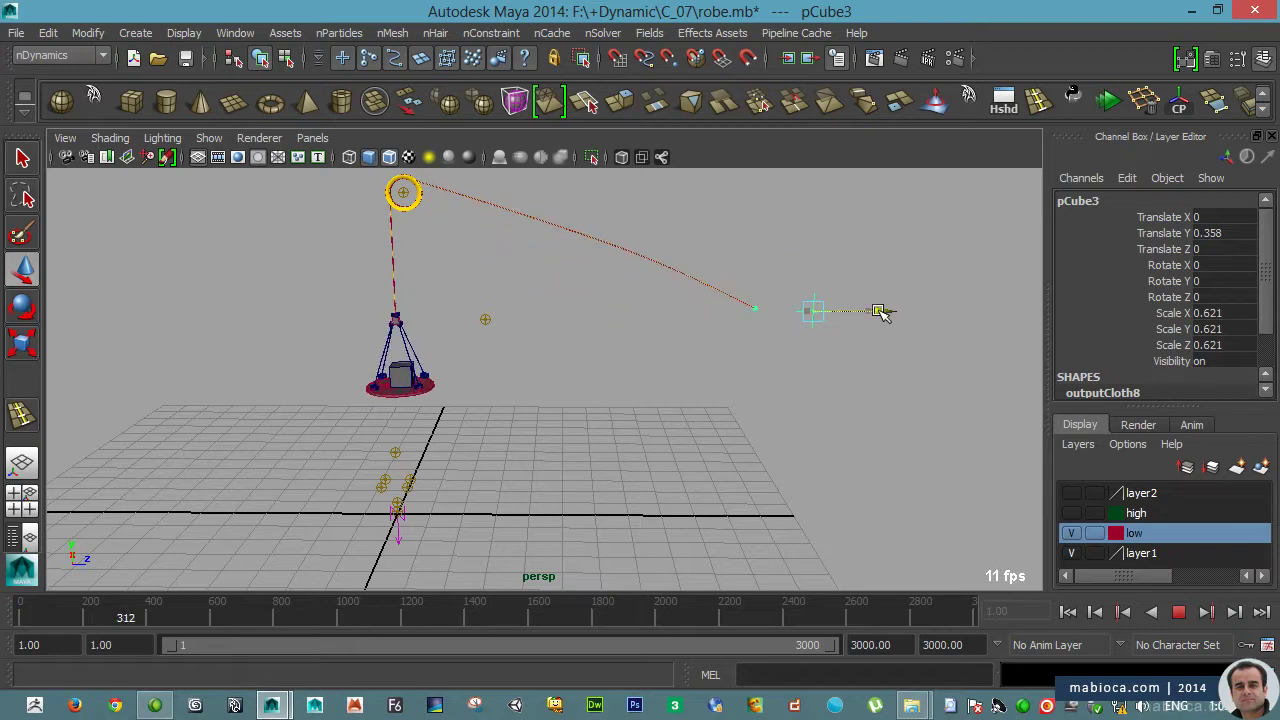
# - Show the 'high' layer, hide 'low', and inspect the rope at the pulley in wireframe
pyautogui.click(1178, 611)
pyautogui.click(1071, 513)
pyautogui.press('f')
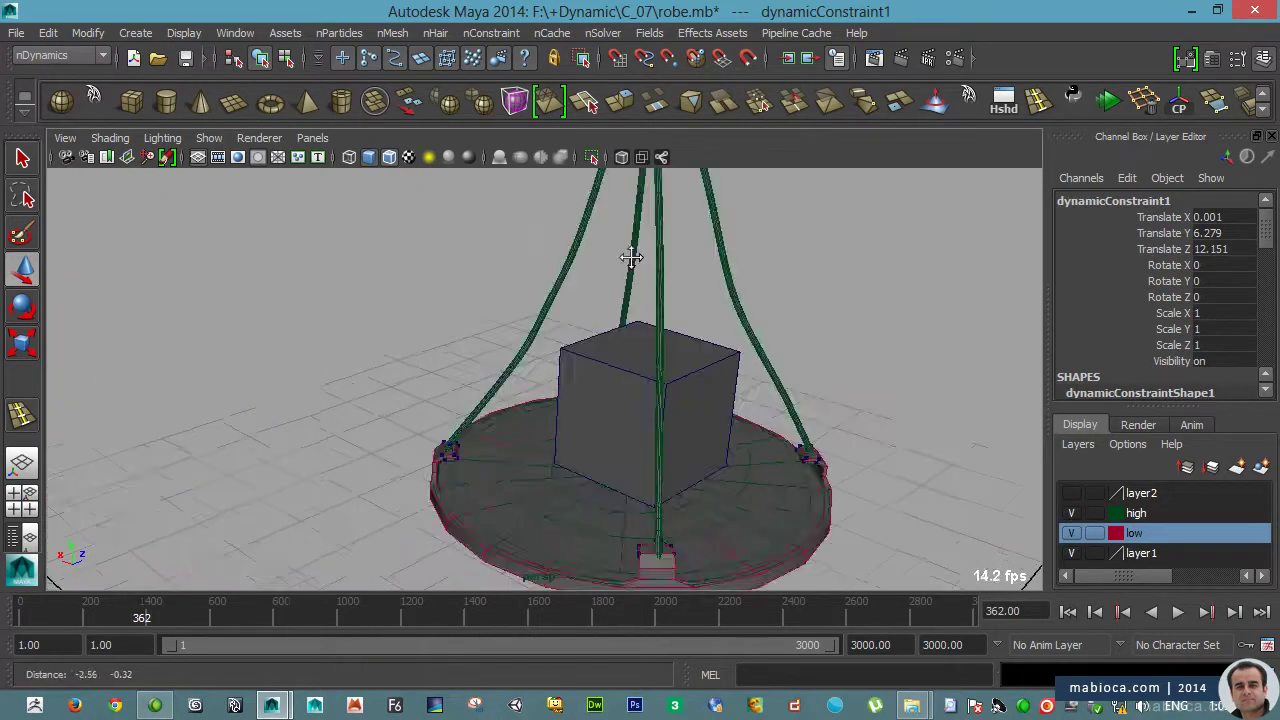
pyautogui.click(1071, 533)
pyautogui.moveTo(1000, 500)
pyautogui.keyDown('alt'); pyautogui.mouseDown()
pyautogui.moveTo(591, 434)
pyautogui.moveTo(640, 314)
pyautogui.moveTo(468, 356)
pyautogui.mouseUp(); pyautogui.keyUp('alt')
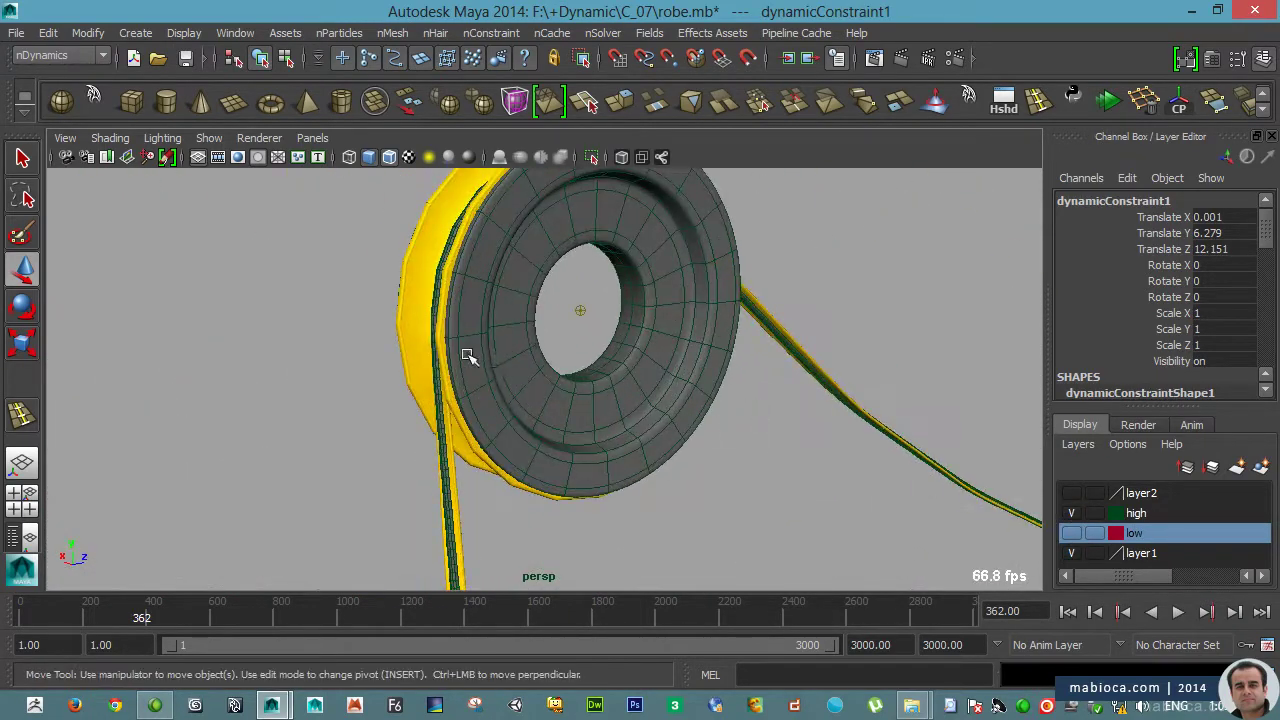
pyautogui.press('4')
pyautogui.click(468, 356)
pyautogui.click(423, 357)
pyautogui.scroll(5, 486, 323)
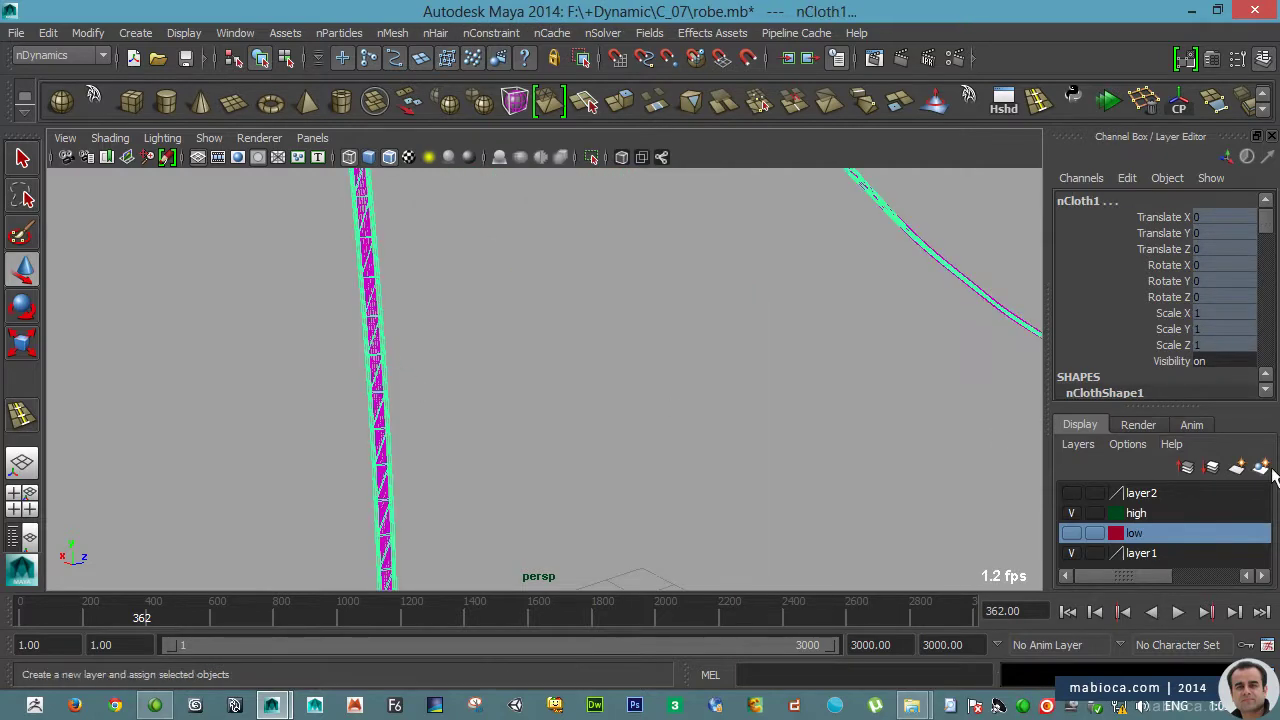
# - Return to shaded view, replay the simulation, and zoom in on the pulley ring
pyautogui.rightClick(1134, 533)
pyautogui.click(1080, 345)
pyautogui.press('5')
pyautogui.keyDown('alt'); pyautogui.moveTo(586, 307); pyautogui.dragTo(692, 427); pyautogui.keyUp('alt')
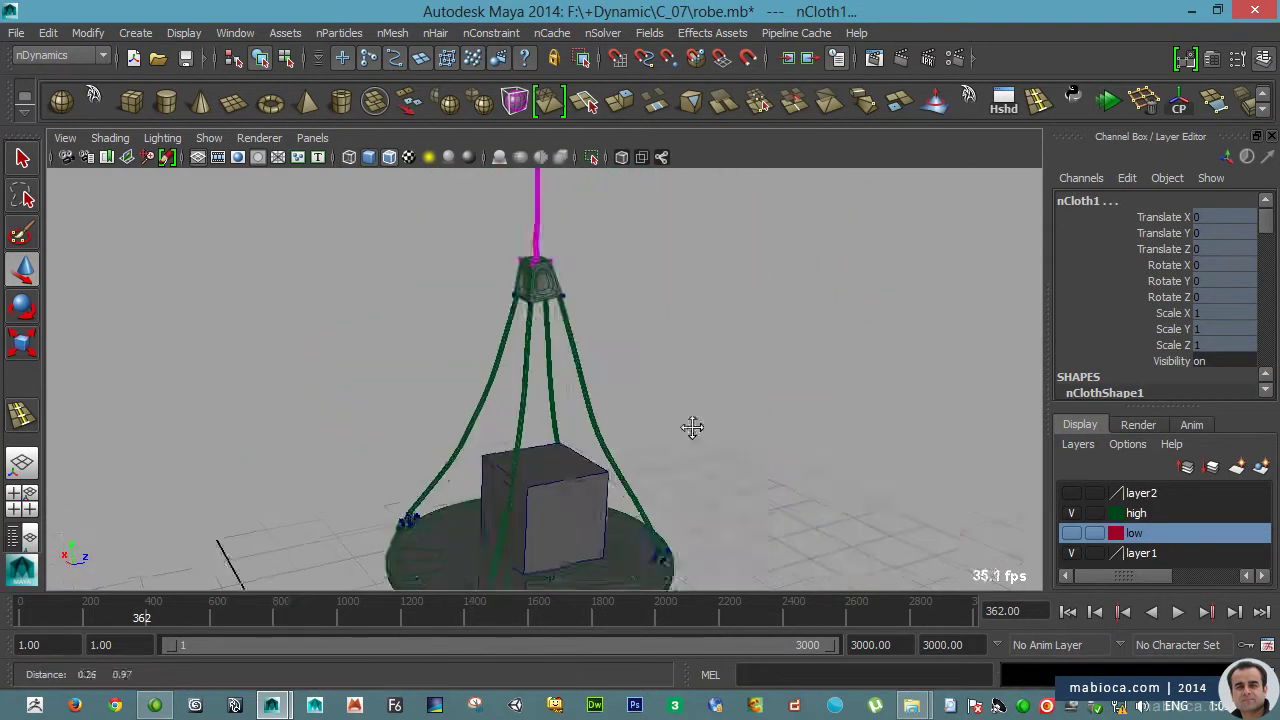
pyautogui.click(1174, 611)
pyautogui.keyDown('alt'); pyautogui.moveTo(960, 480); pyautogui.dragTo(743, 286); pyautogui.keyUp('alt')
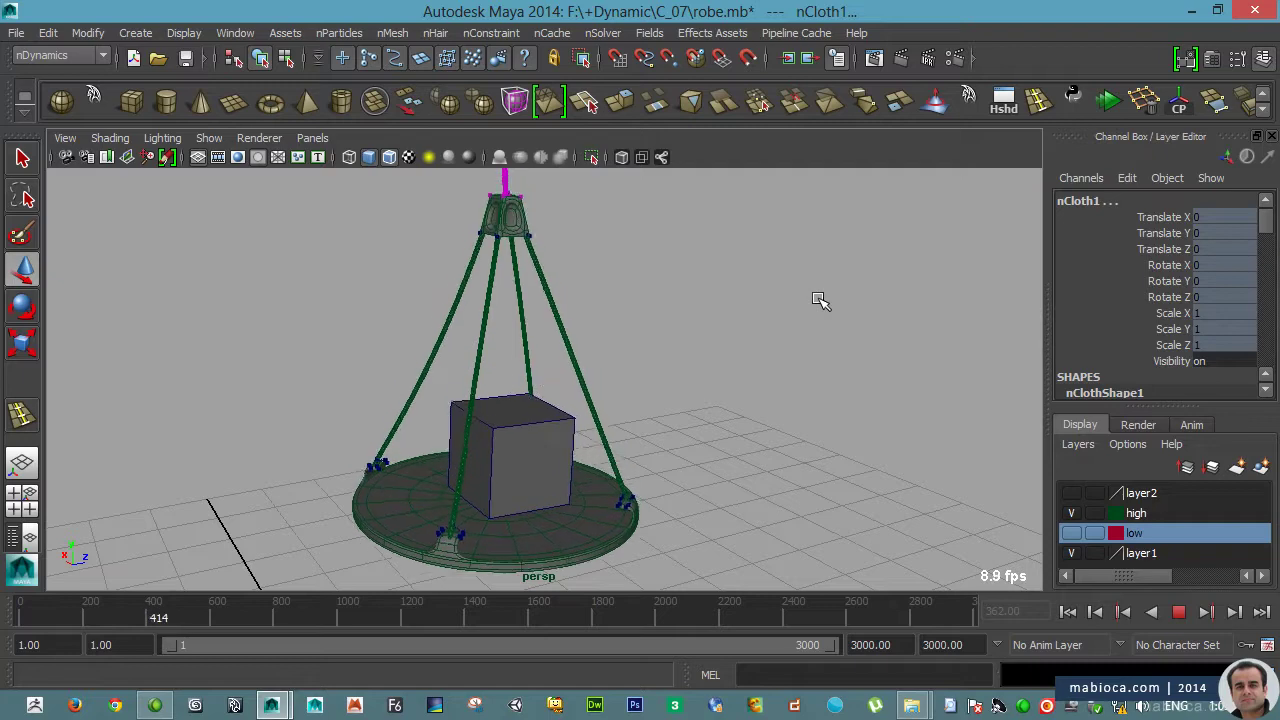
pyautogui.click(1178, 611)
pyautogui.moveTo(680, 346)
pyautogui.keyDown('alt'); pyautogui.mouseDown()
pyautogui.moveTo(893, 519)
pyautogui.moveTo(569, 289)
pyautogui.mouseUp(); pyautogui.keyUp('alt')
# - Play the simulation on to frame 557 and bring up the nConstraint menu
pyautogui.click(1177, 611)
pyautogui.click(1178, 611)
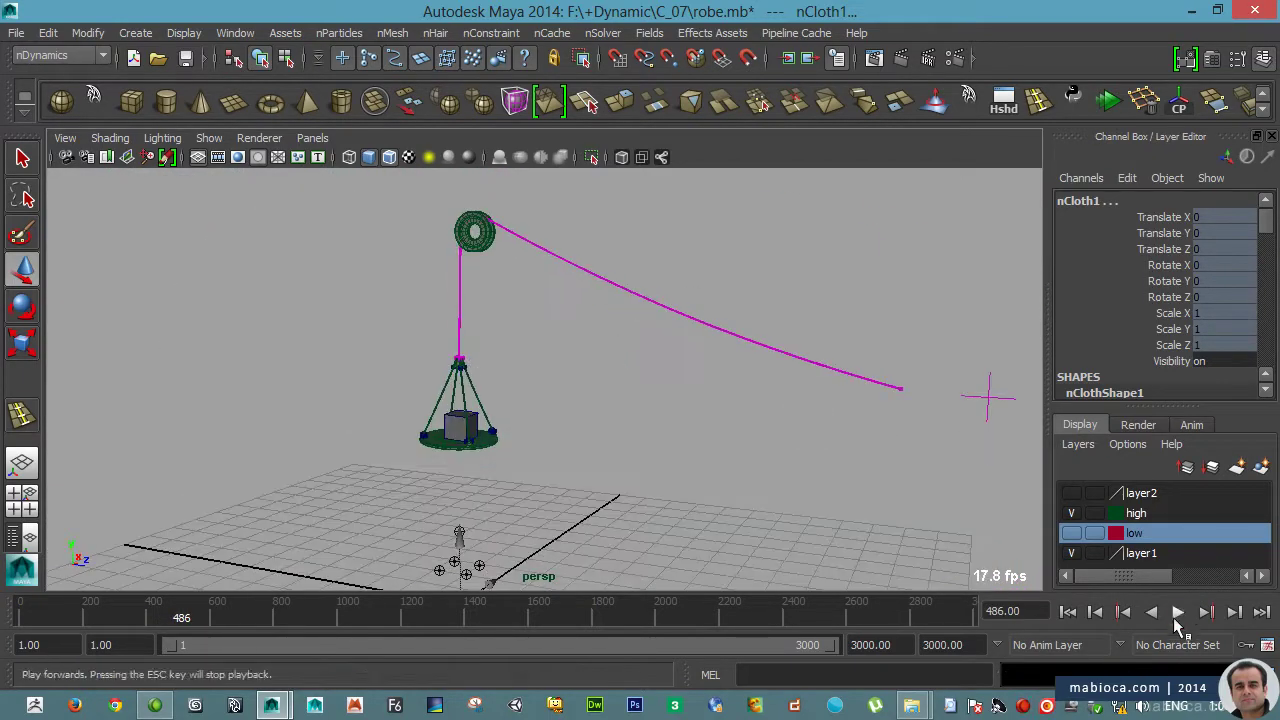
pyautogui.click(1177, 612)
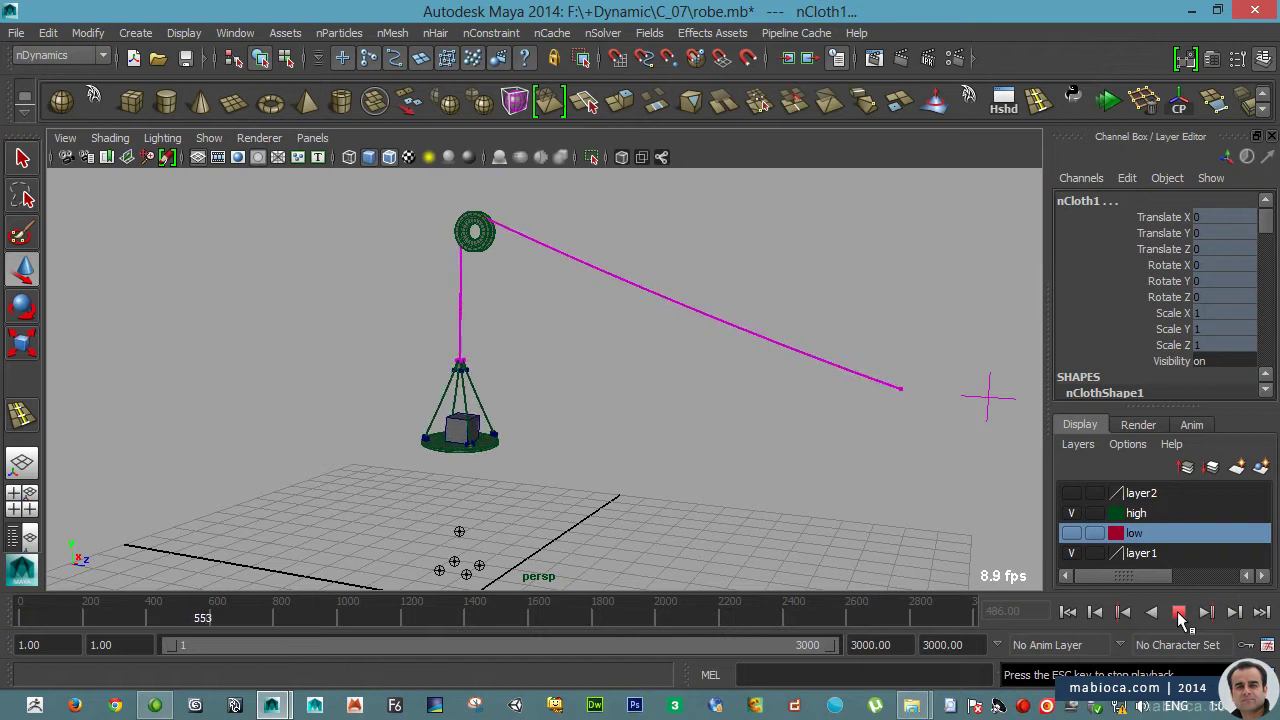
pyautogui.click(1178, 613)
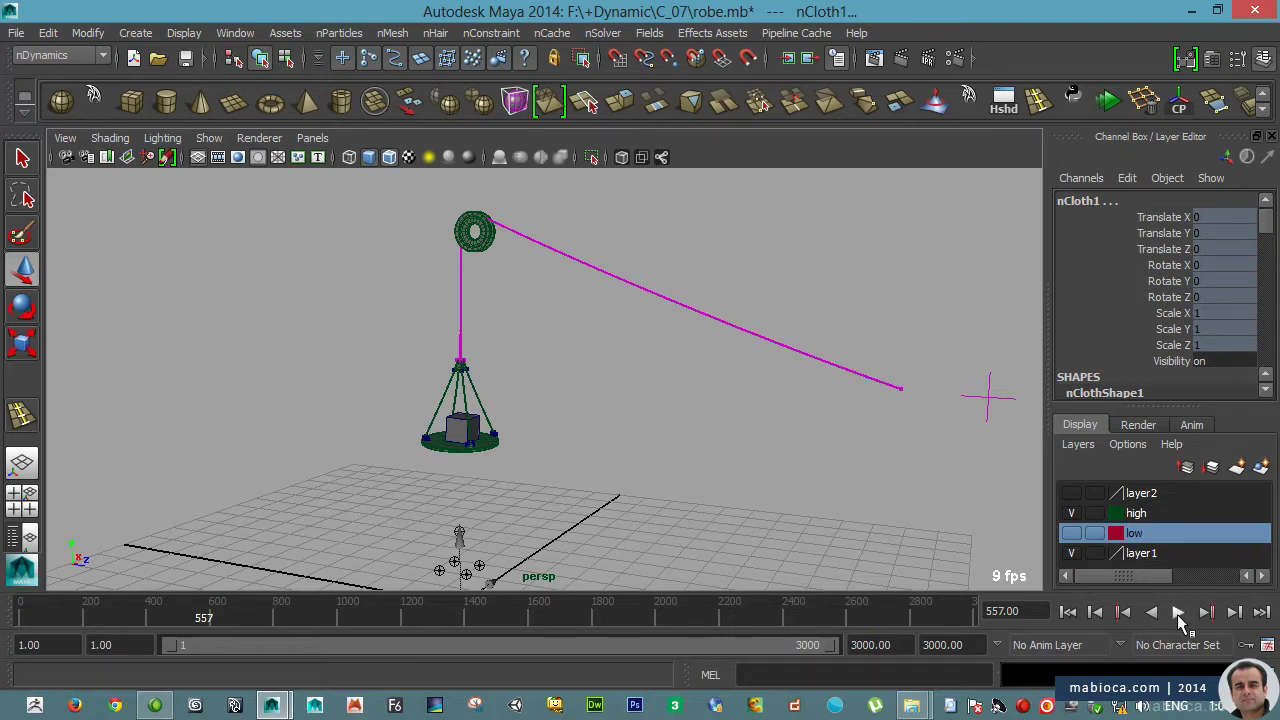
pyautogui.click(311, 33)
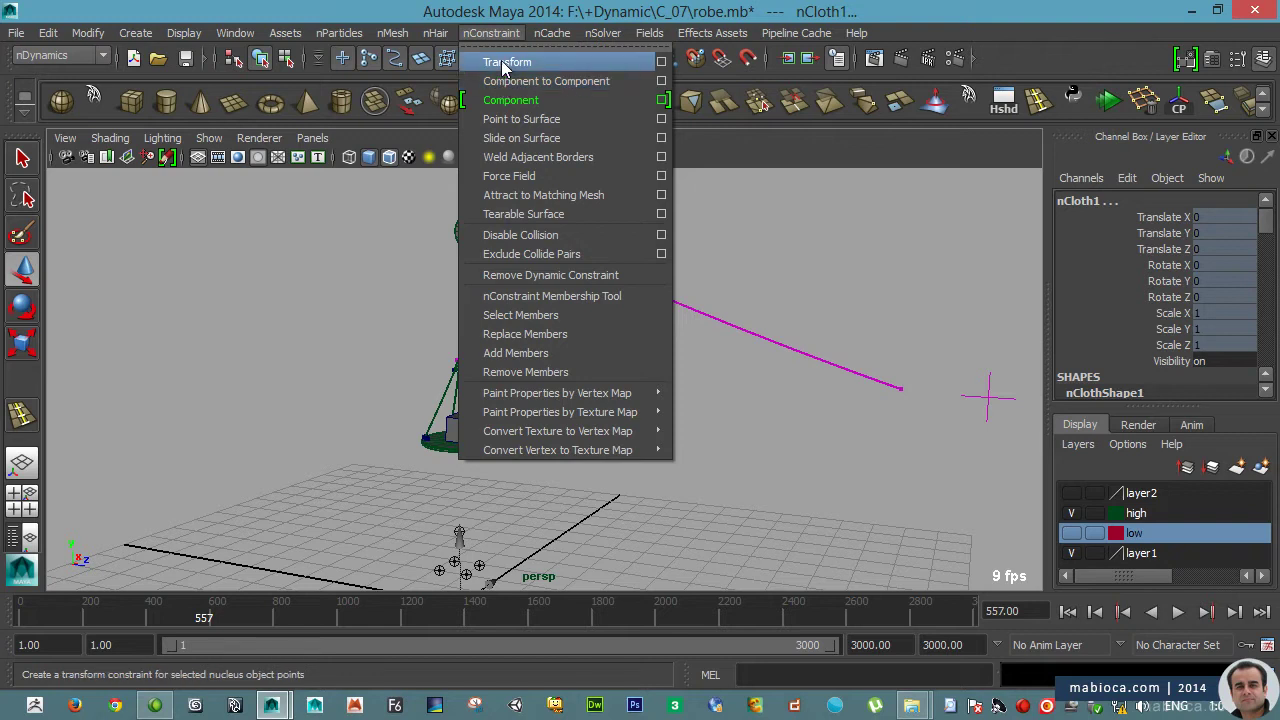